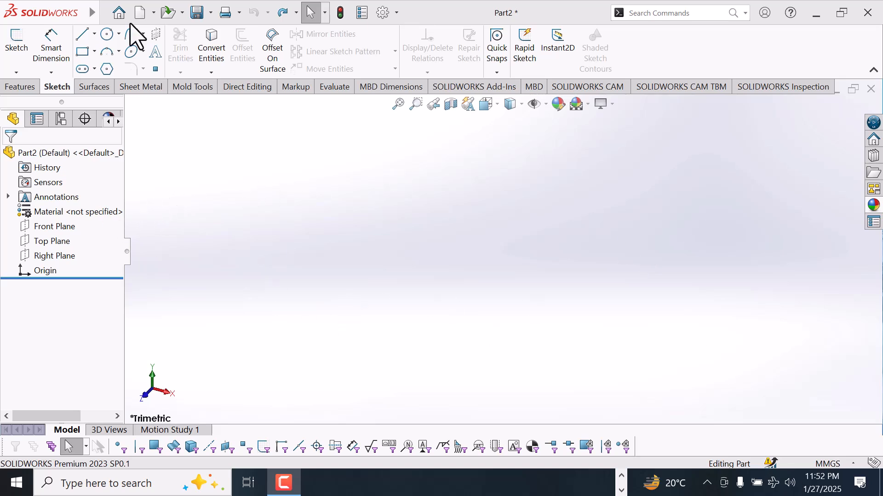
Step: Start a sketch on the Front Plane and draw two horizontal lines above the origin's left side, about 90 mm and 67 mm long
left_click(74, 230)
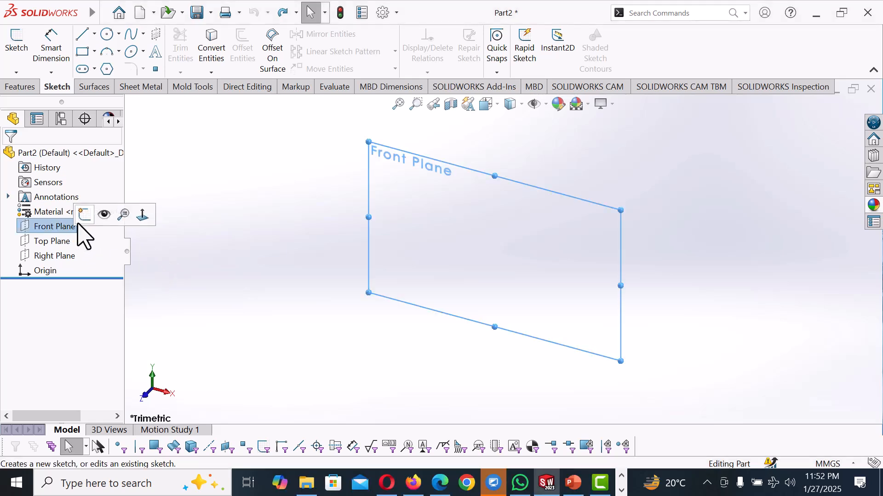
left_click(83, 215)
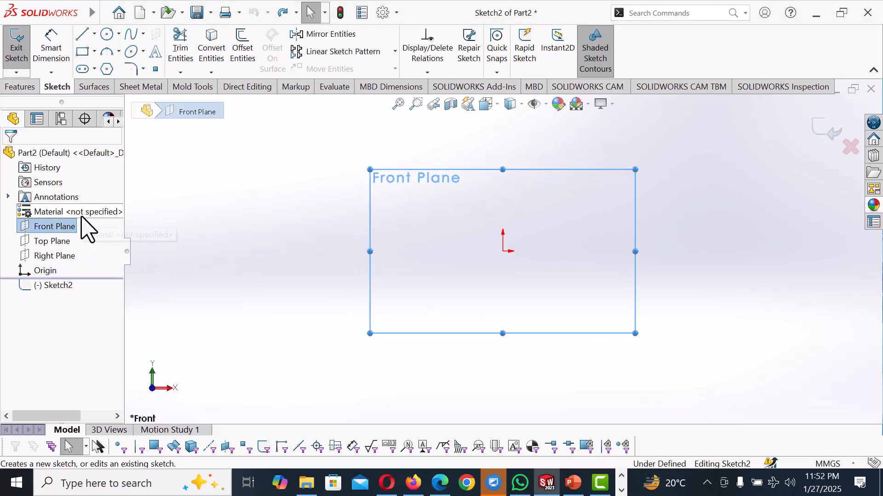
left_click(95, 34)
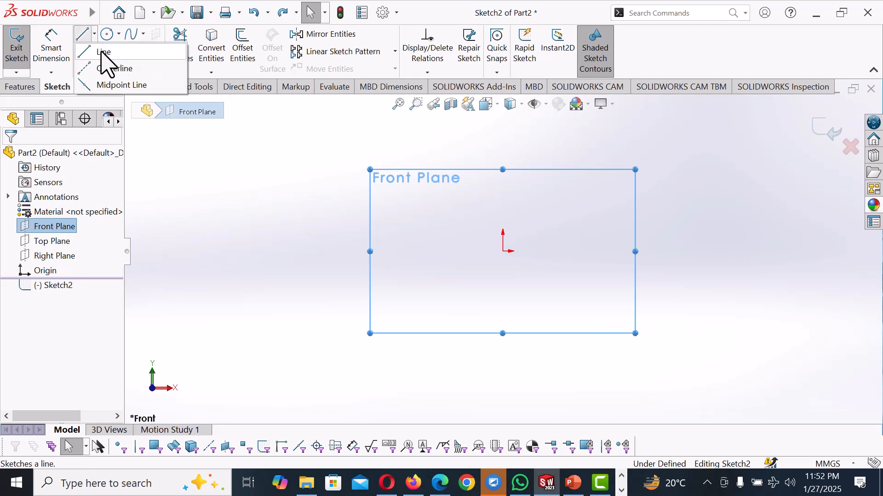
left_click(103, 52)
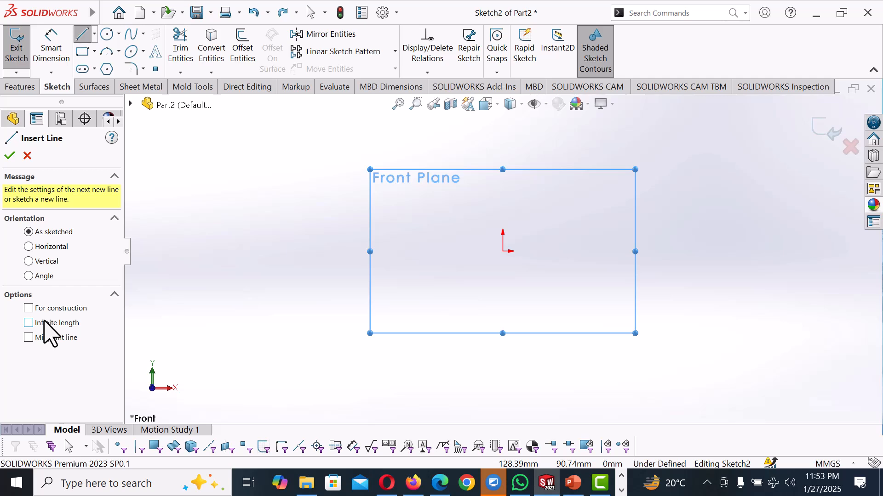
left_click(29, 247)
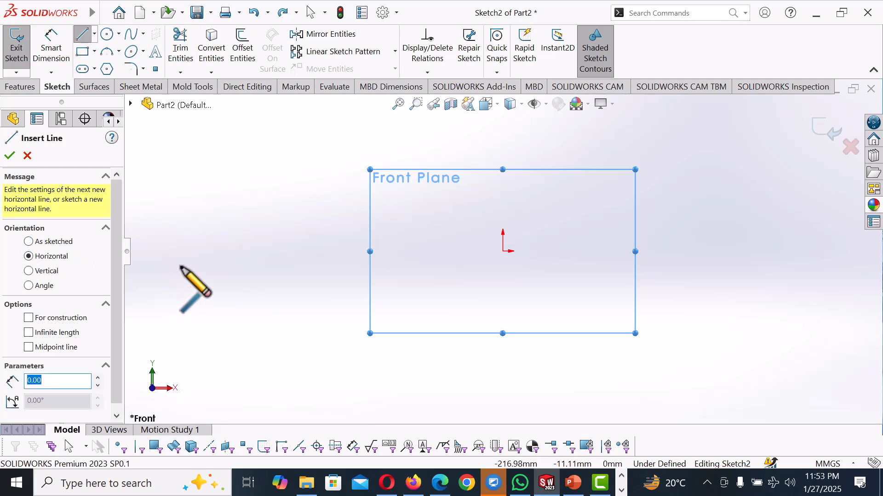
left_click(272, 224)
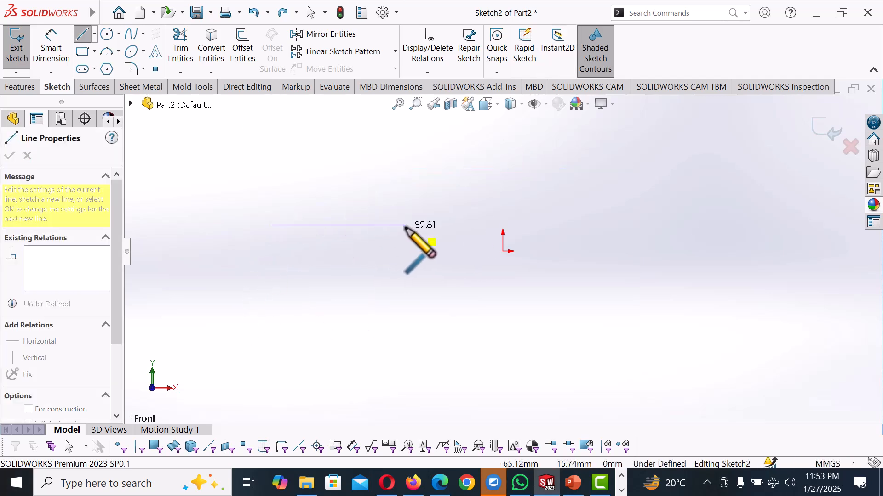
left_click(405, 224)
left_click(310, 180)
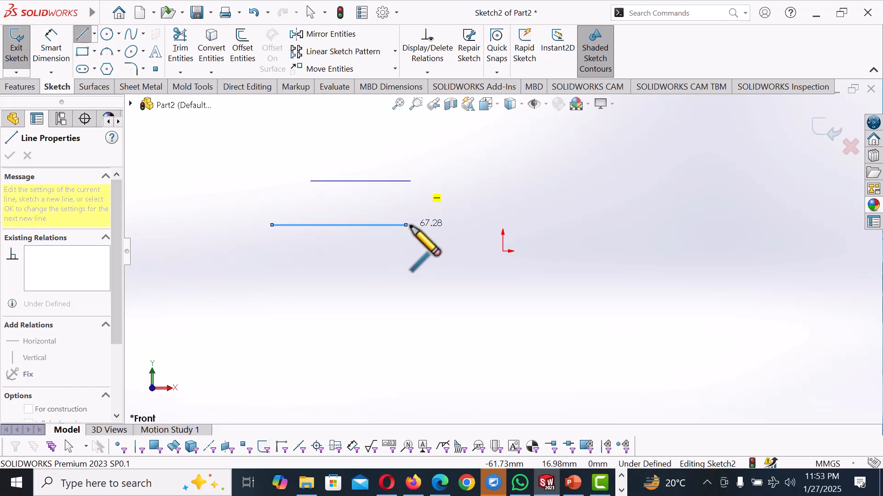
left_click(410, 225)
left_click(11, 156)
Step: Using the Vertical orientation, draw a long and a shorter vertical line to the left of the two horizontal lines
left_click(29, 271)
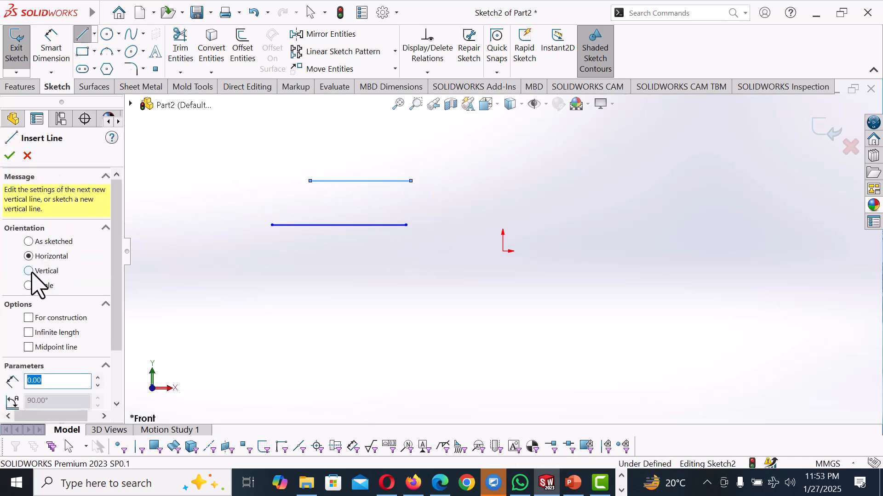
left_click(252, 177)
left_click(253, 281)
left_click_drag(193, 190, 193, 220)
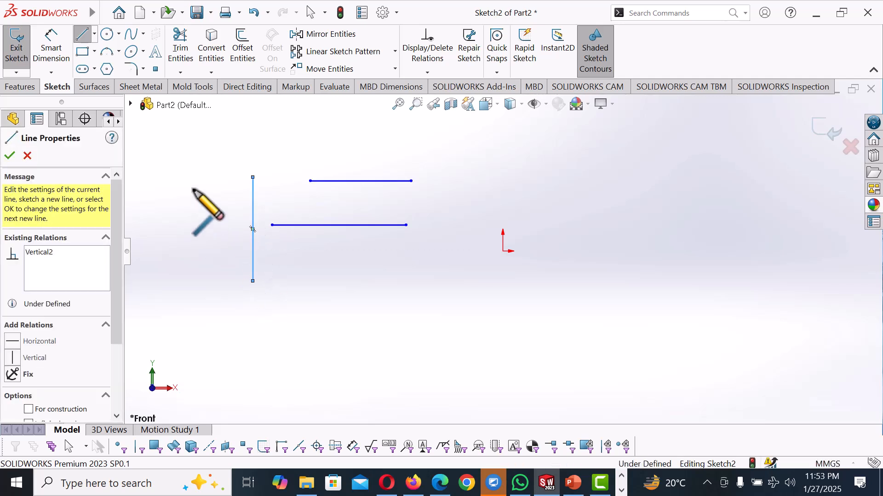
left_click(9, 156)
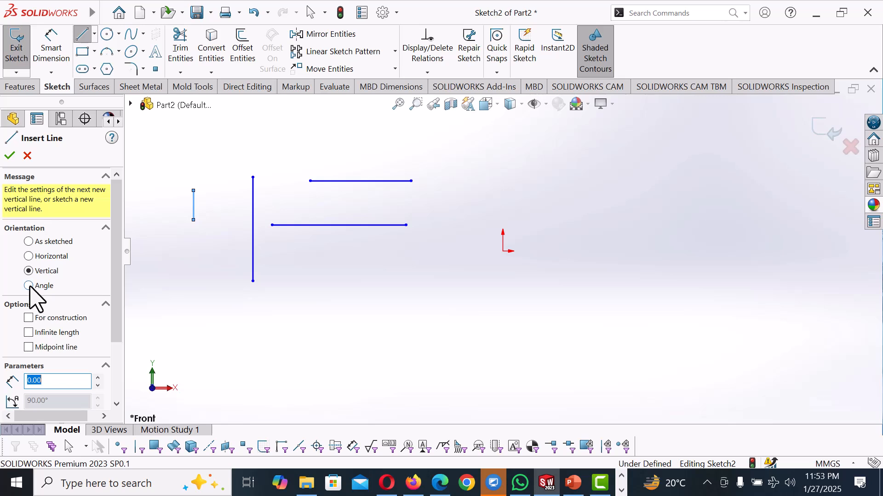
Step: Draw a line with length 100 mm and angle 35° from the left endpoint of the lower horizontal line
left_click(28, 285)
left_click_drag(56, 387, 31, 387)
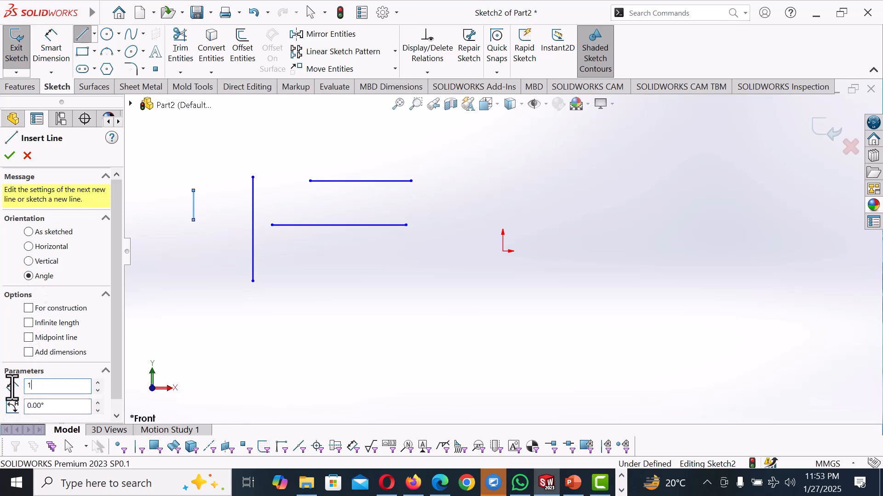
type("100")
left_click_drag(67, 406, 37, 406)
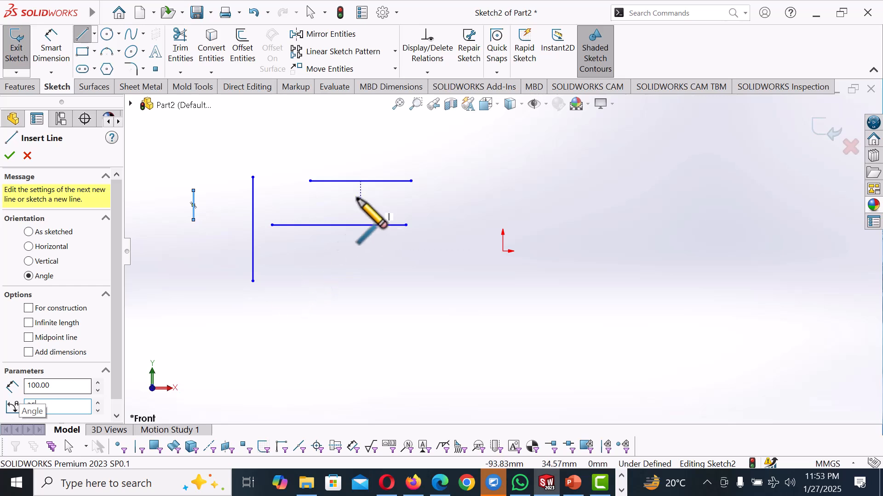
type("35")
left_click(272, 225)
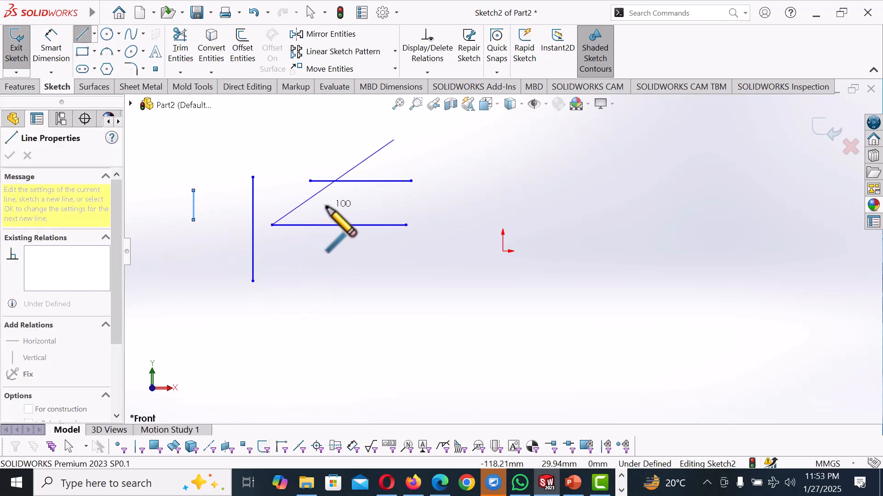
right_click(327, 208)
left_click(354, 218)
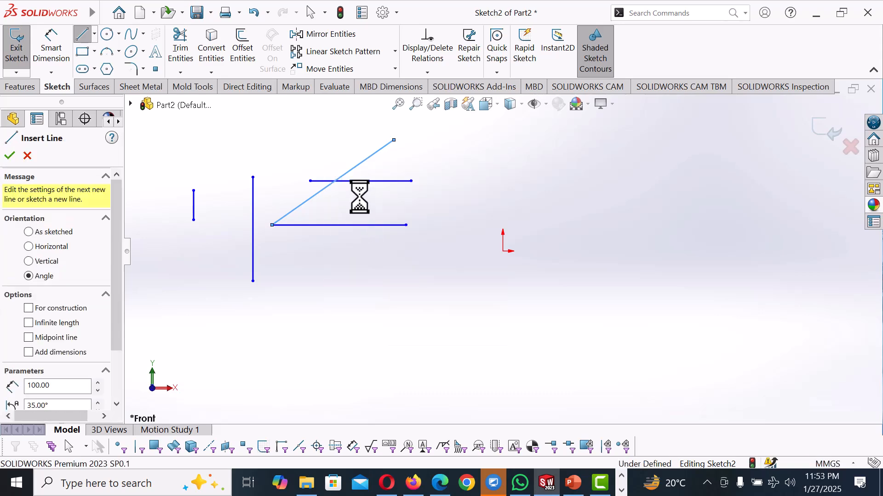
Step: Dimension the sloped line's length parallel to it
right_click_drag(319, 273, 320, 221)
left_click(320, 191)
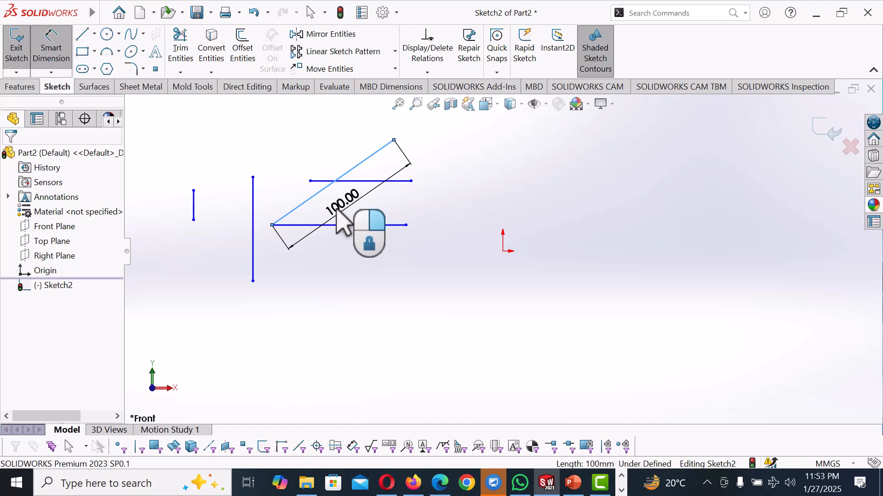
left_click(348, 215)
left_click(292, 190)
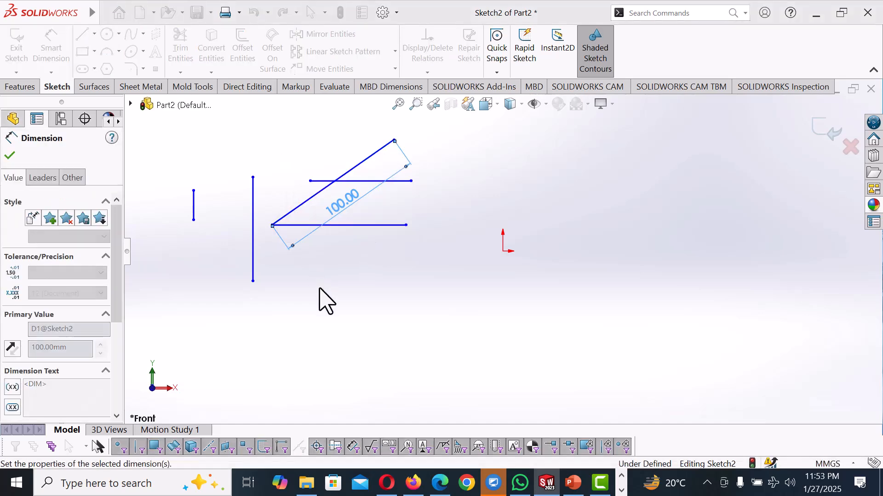
Step: Dimension the angle between the sloped line and the lower horizontal line
left_click(300, 224)
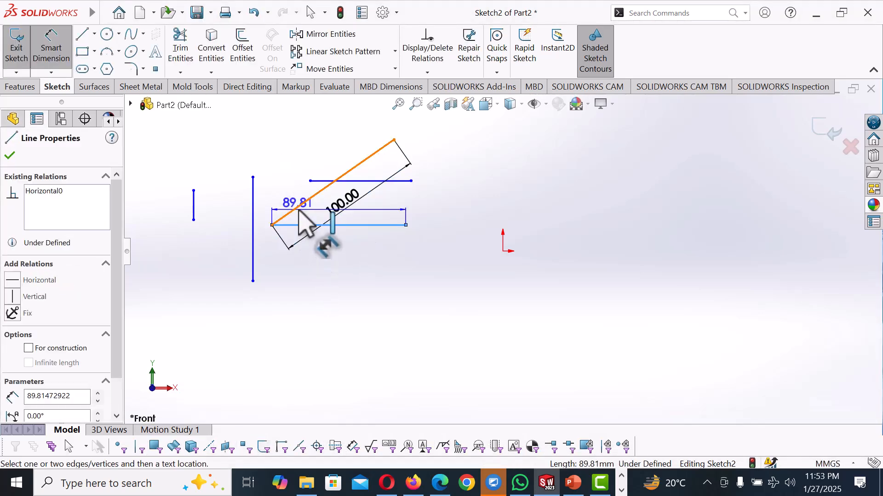
left_click(351, 171)
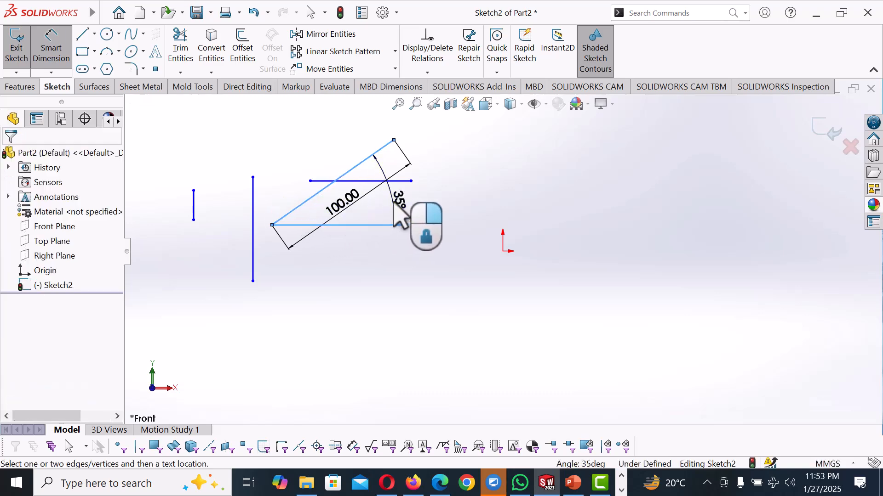
left_click(394, 206)
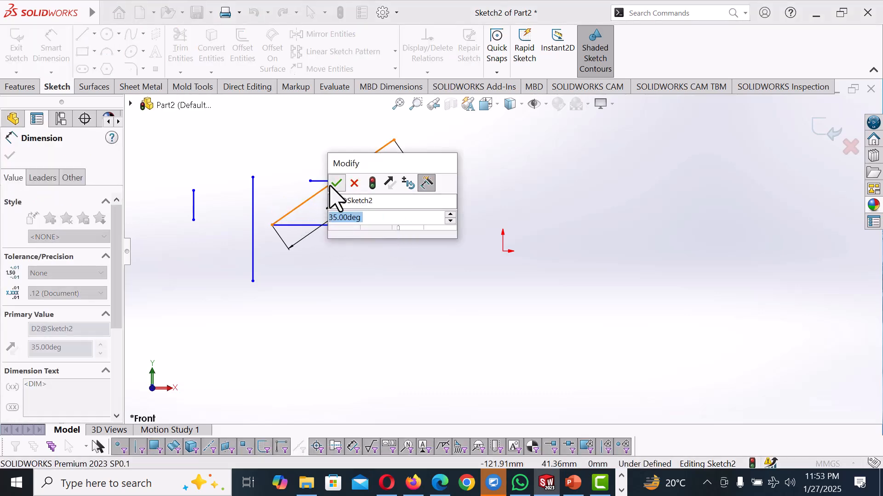
left_click(337, 182)
left_click(288, 274)
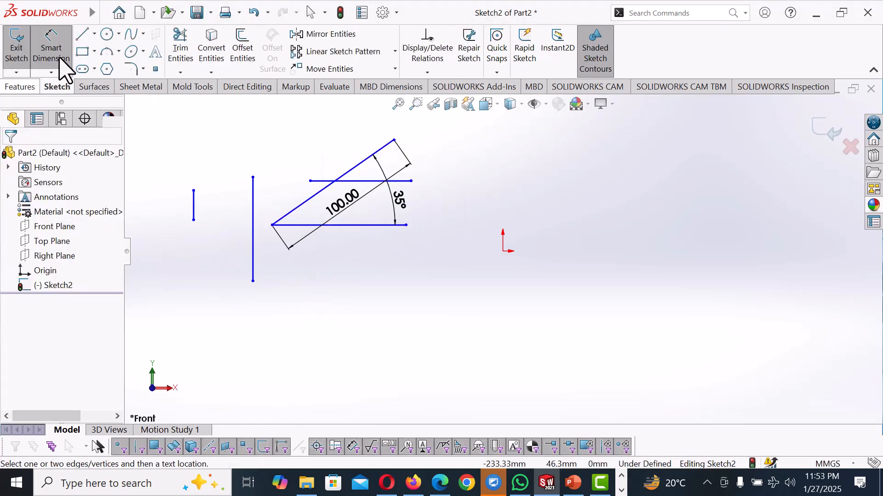
Step: Draw a horizontal construction line below the origin and lengthen it by moving its right endpoint outward
left_click(79, 40)
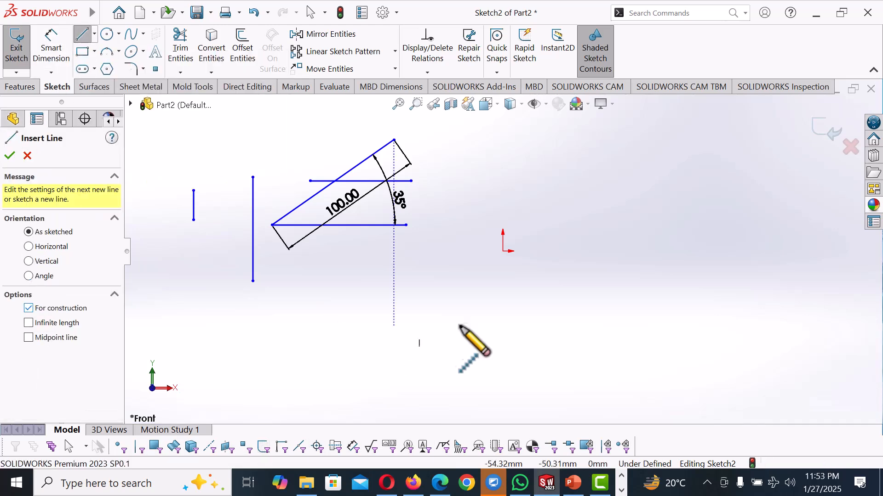
left_click(443, 290)
left_click(557, 291)
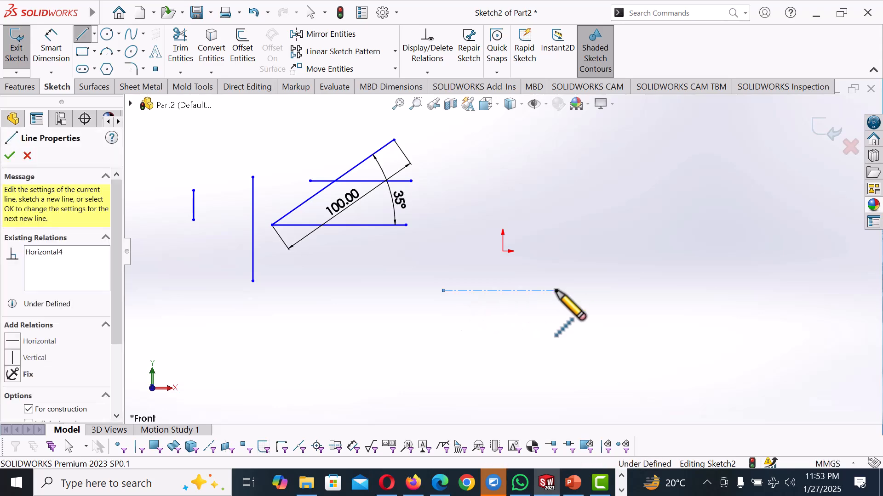
right_click(557, 291)
left_click(593, 302)
left_click_drag(556, 291, 585, 288)
left_click(571, 320)
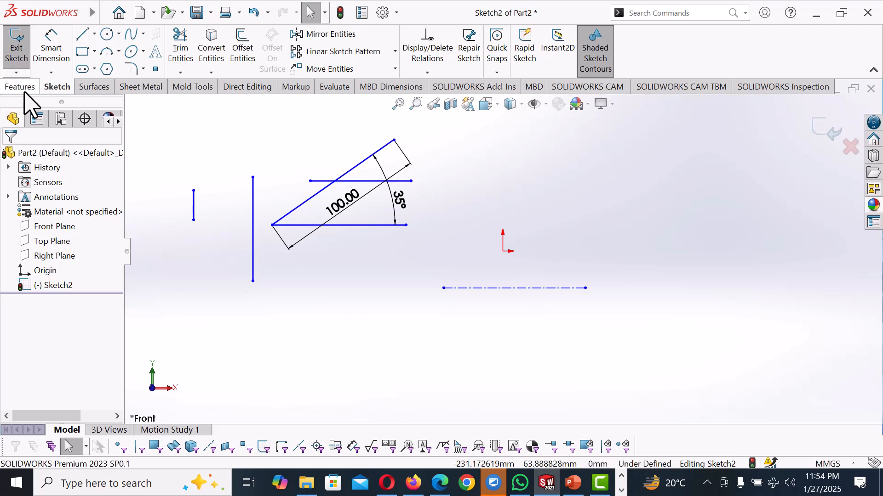
Step: Draw a slightly sloping line of infinite length passing just above the origin
left_click(83, 35)
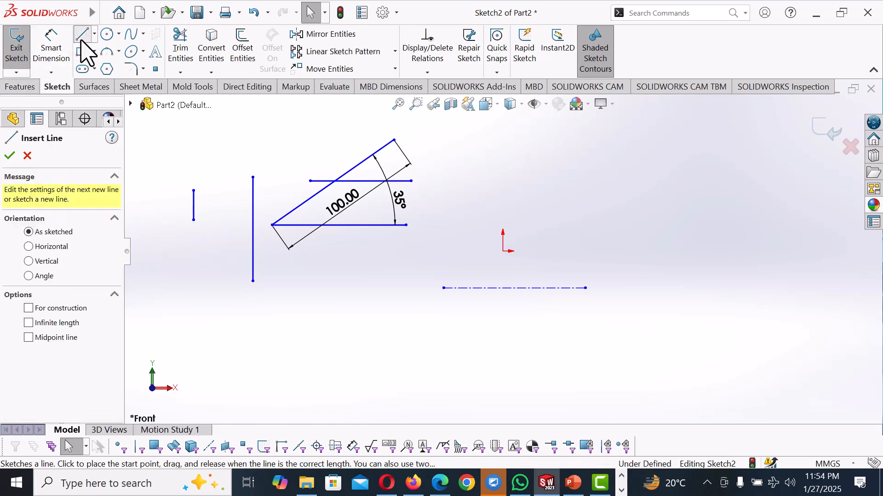
left_click(29, 322)
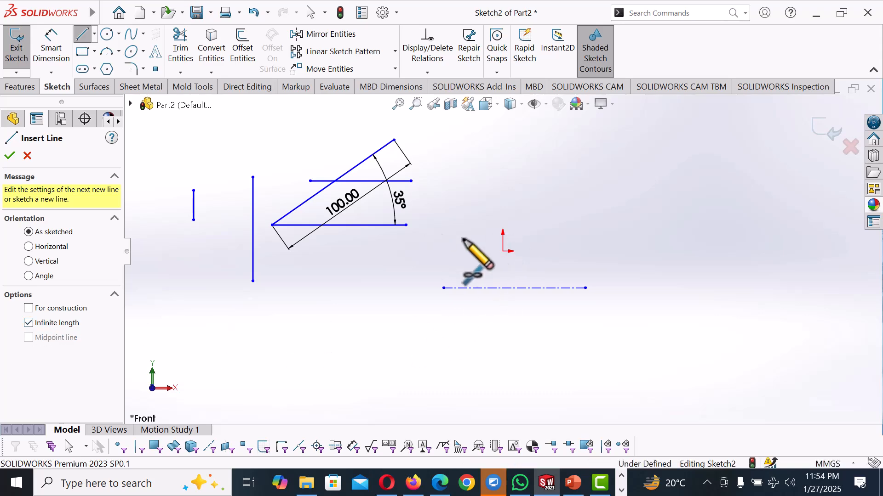
left_click(438, 237)
left_click(521, 240)
right_click(521, 240)
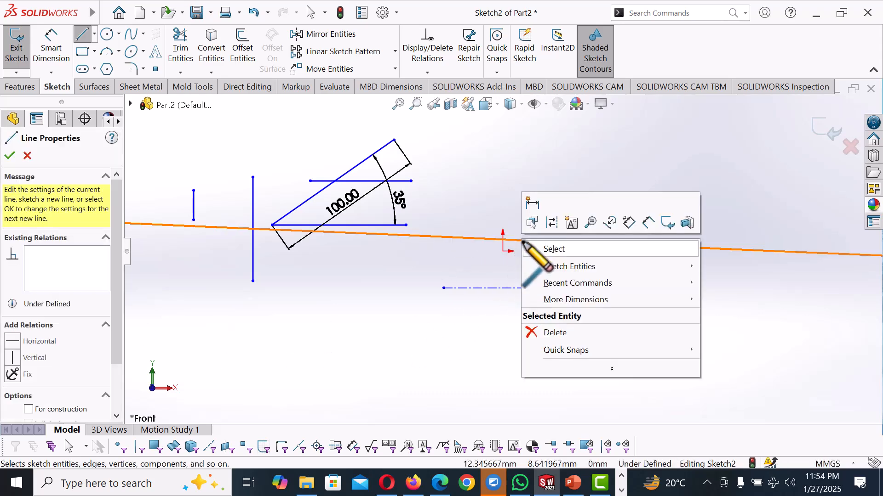
left_click(554, 250)
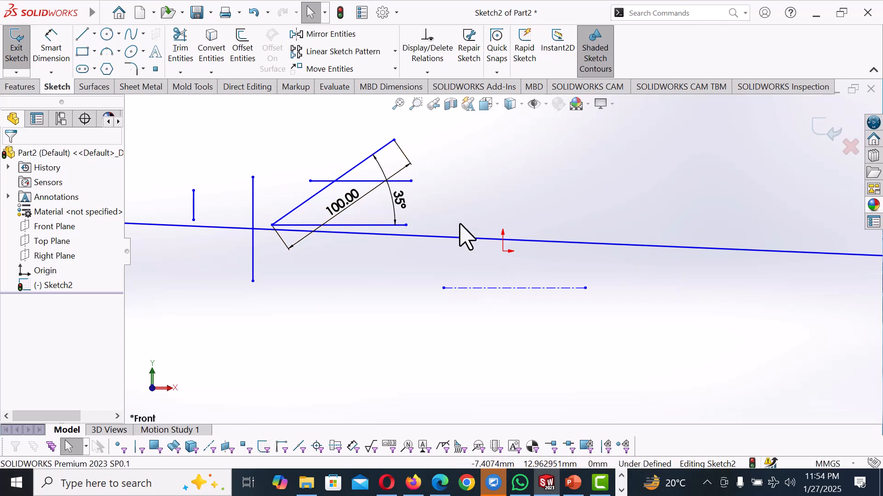
scroll(426, 236, "up", 3)
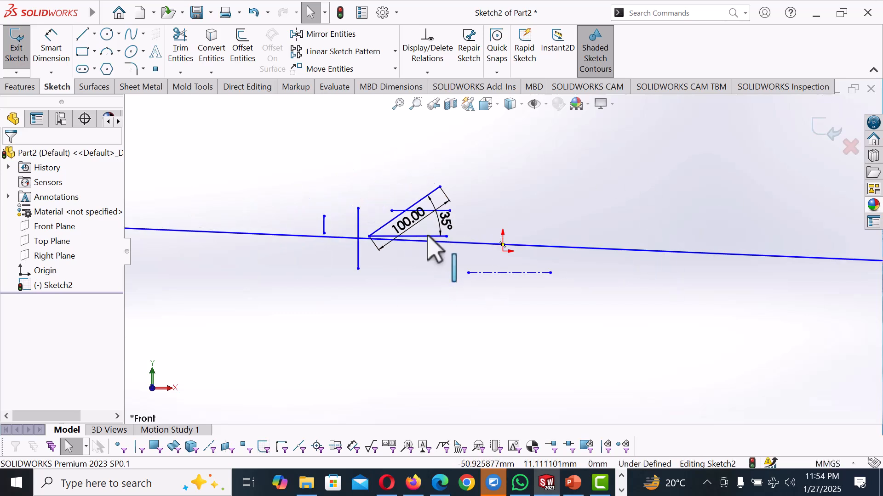
scroll(521, 244, "down", 3)
scroll(521, 243, "up", 3)
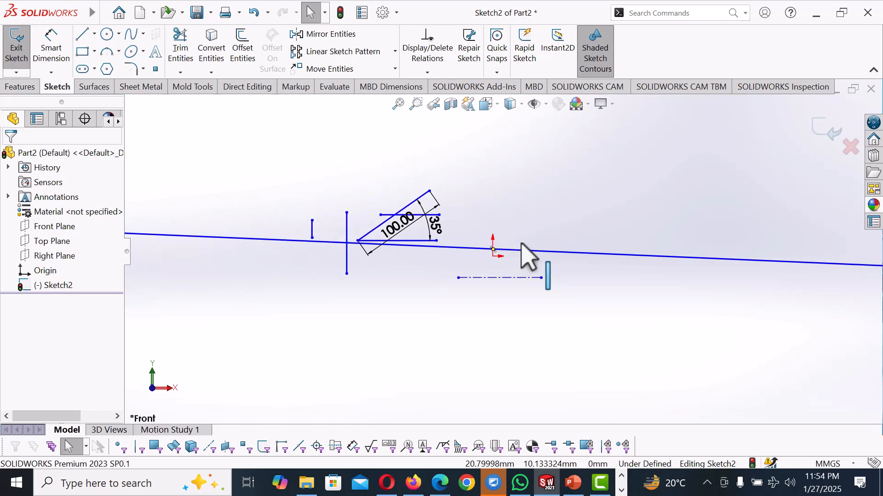
scroll(521, 245, "down", 3)
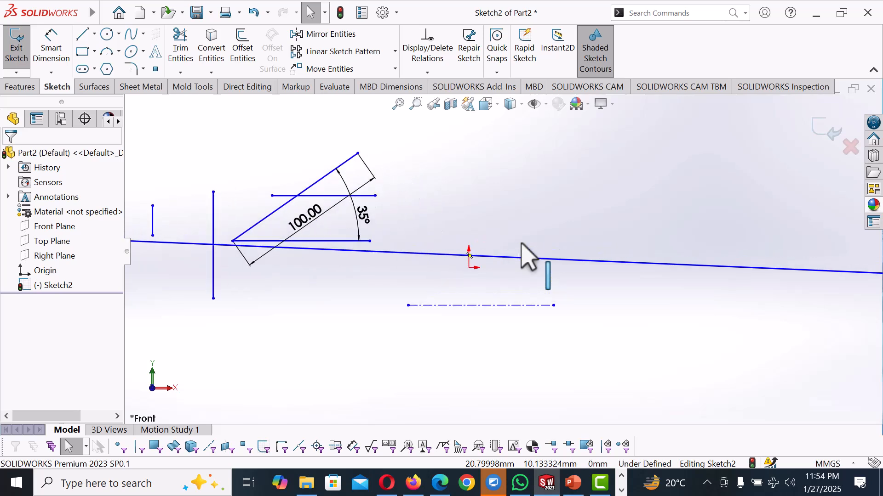
mouse_move(49, 21)
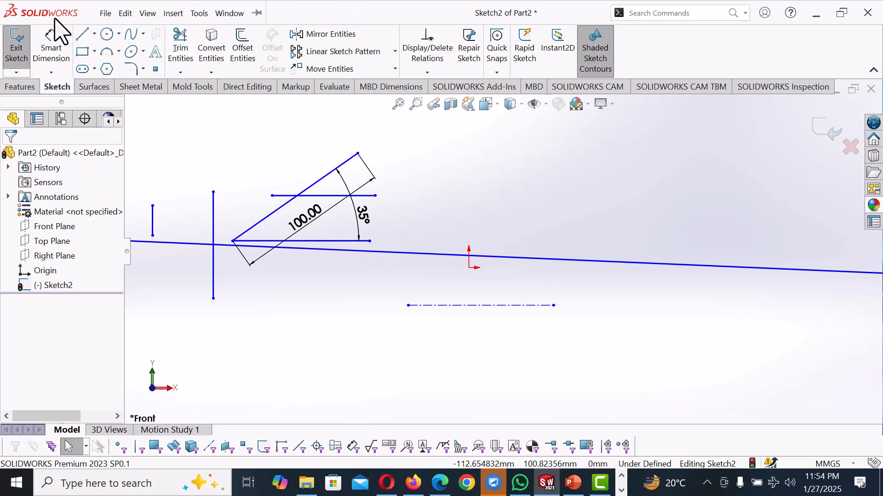
left_click(106, 13)
Step: Draw a horizontal midpoint line above the origin, extending about 40 mm to each side of its midpoint
left_click(83, 34)
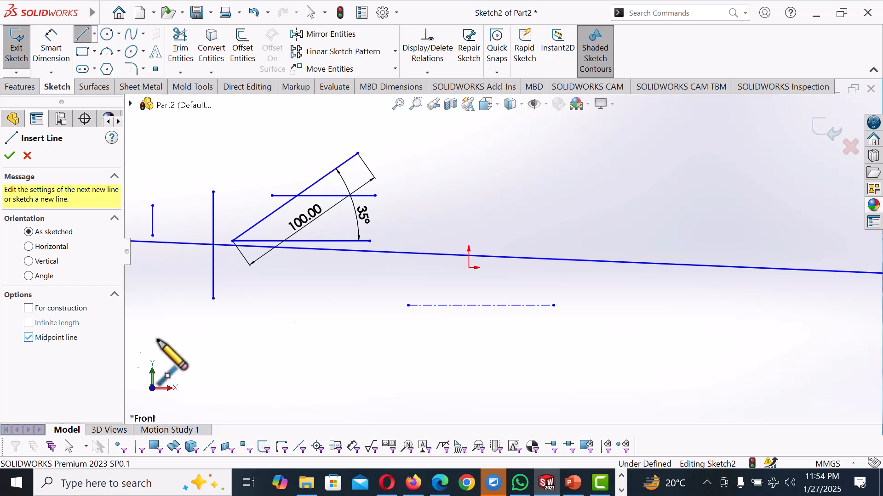
left_click(488, 195)
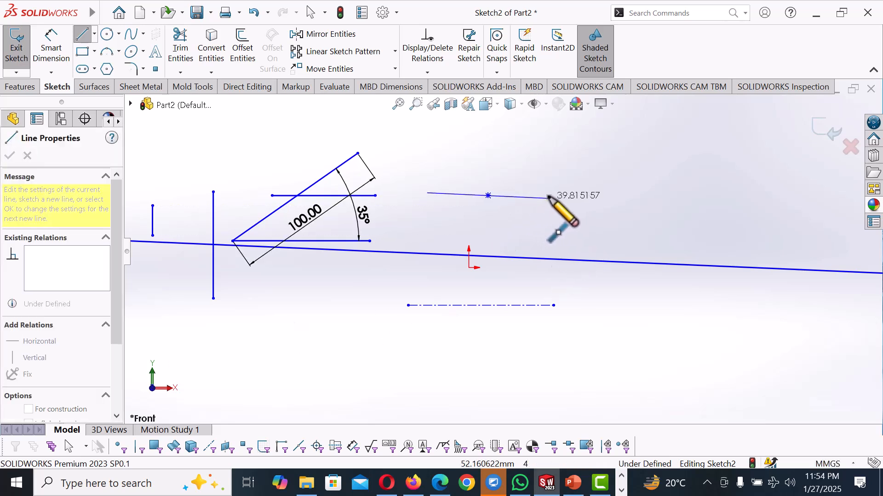
left_click(550, 196)
right_click(551, 196)
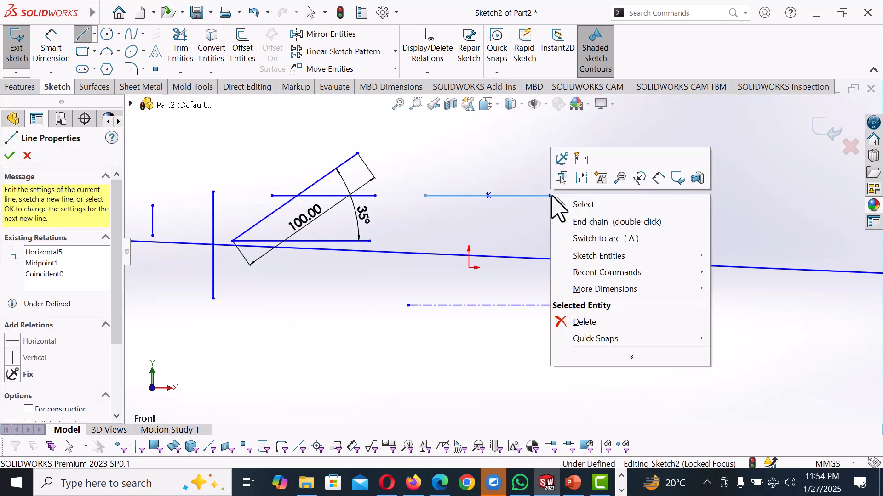
left_click(579, 208)
Step: Leave the Line command and delete all existing lines and dimensions from the sketch
left_click(88, 35)
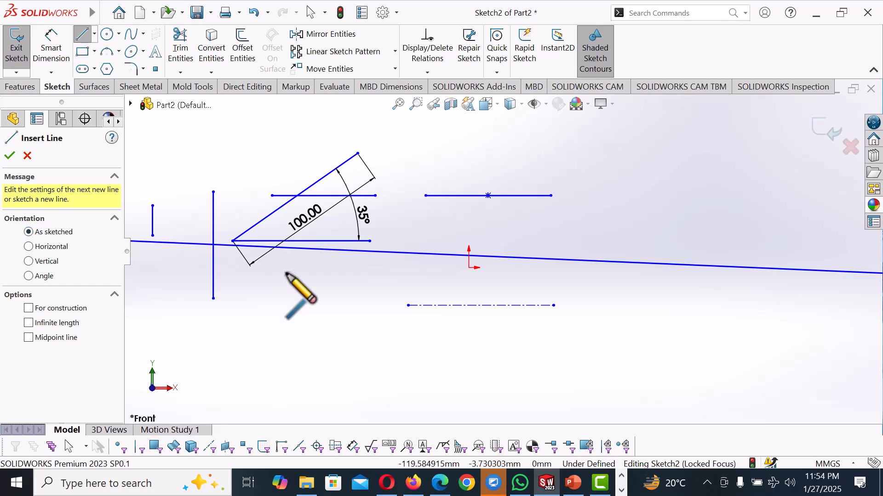
left_click(28, 156)
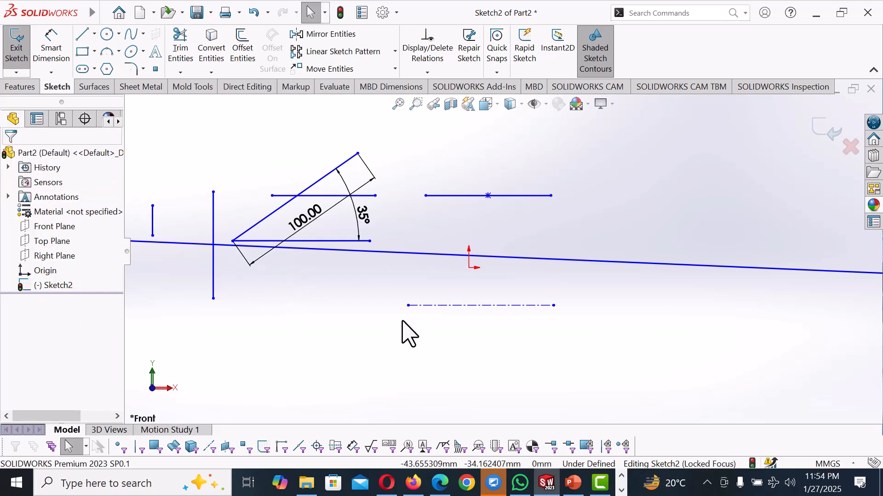
key("ctrl+a")
key("Delete")
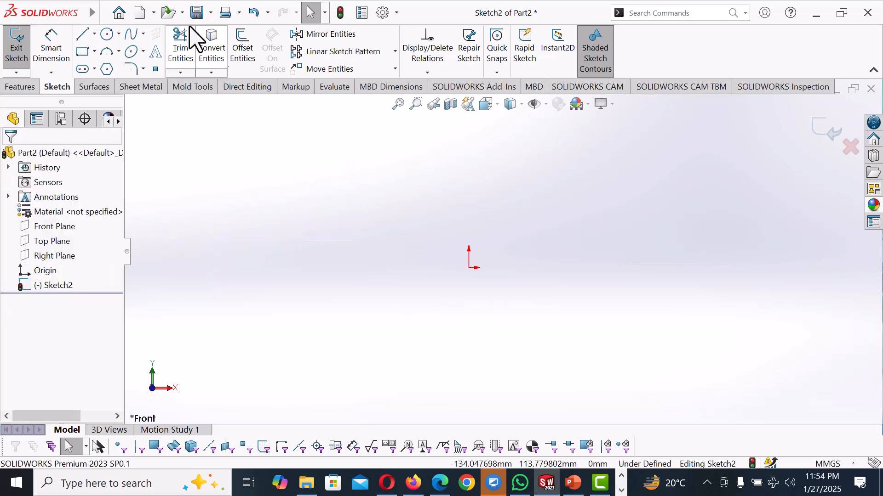
Step: Draw a closed right triangle from the origin with a horizontal base about 58 mm long and a vertical side at its far end
left_click(82, 33)
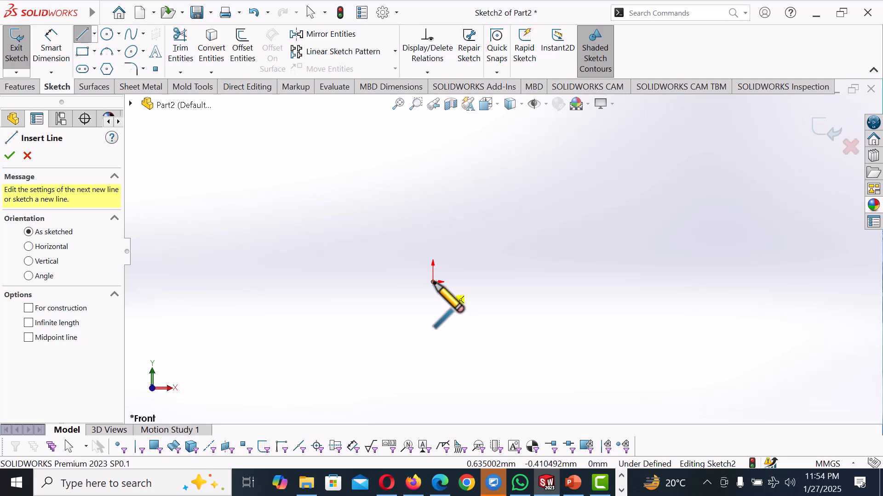
left_click(432, 282)
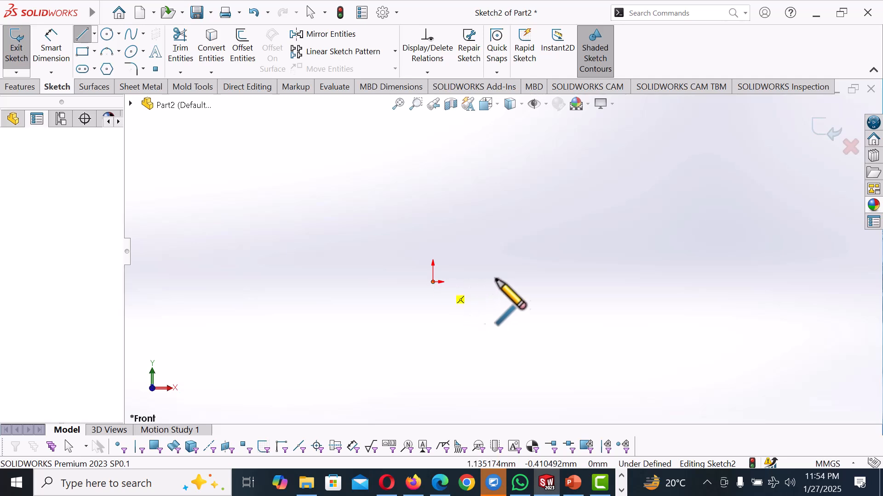
left_click(539, 282)
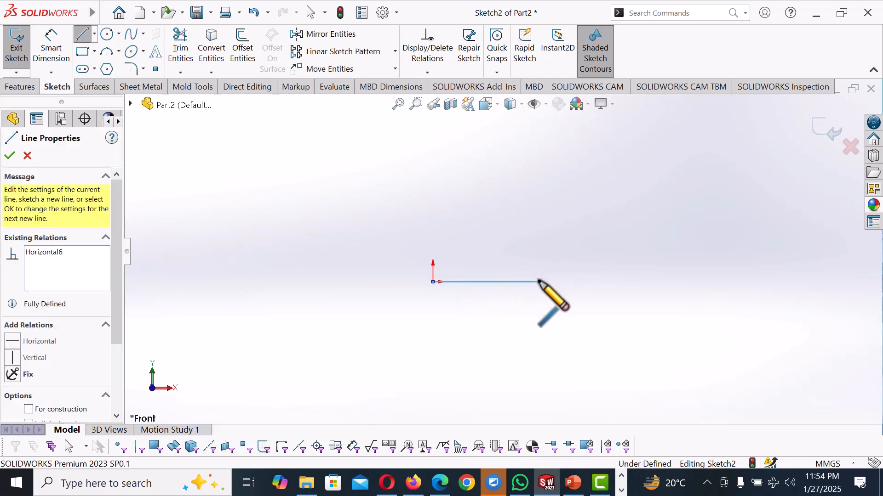
left_click(539, 181)
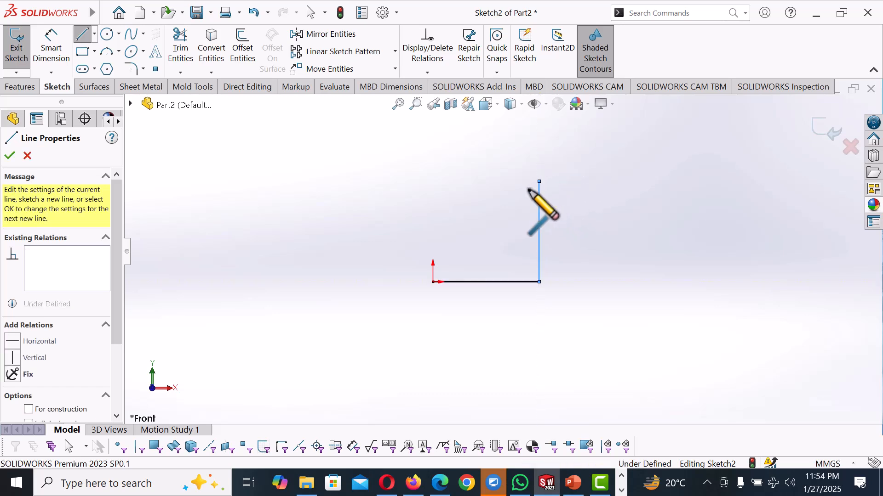
left_click(433, 282)
right_click(456, 290)
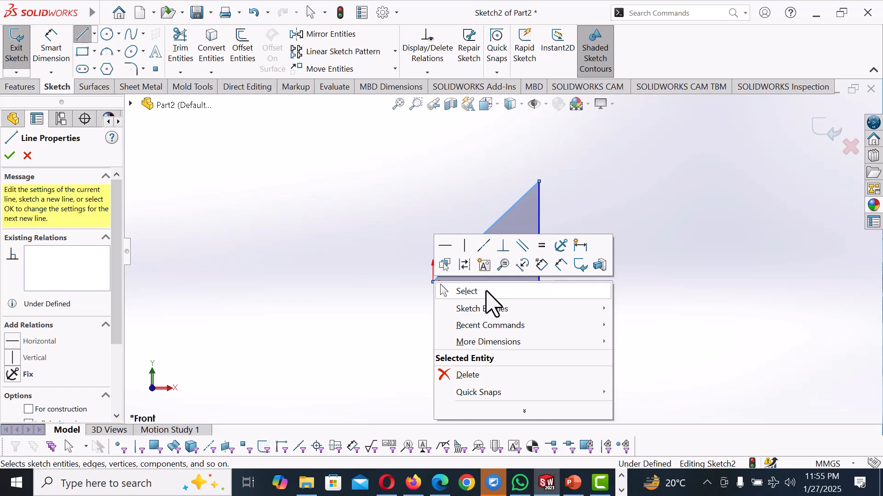
left_click(490, 293)
Step: Dimension the triangle's horizontal base at 100 mm, placing the dimension below it
scroll(633, 283, "down", 1)
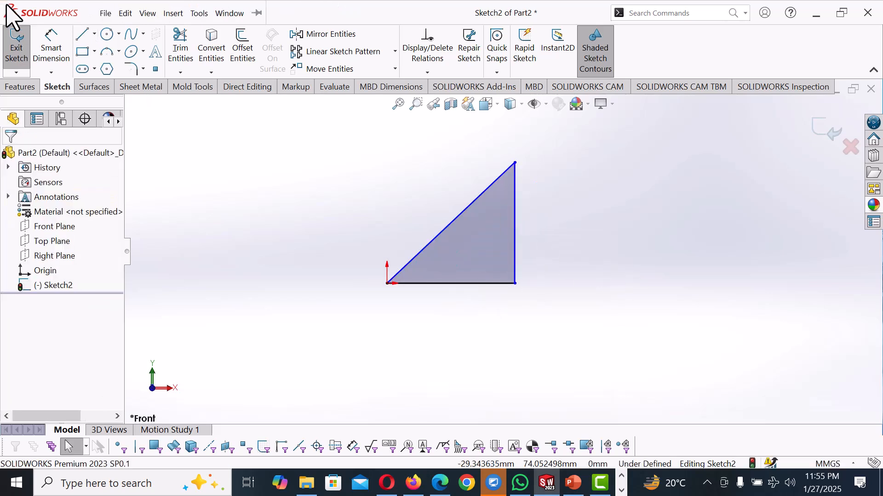
left_click(60, 59)
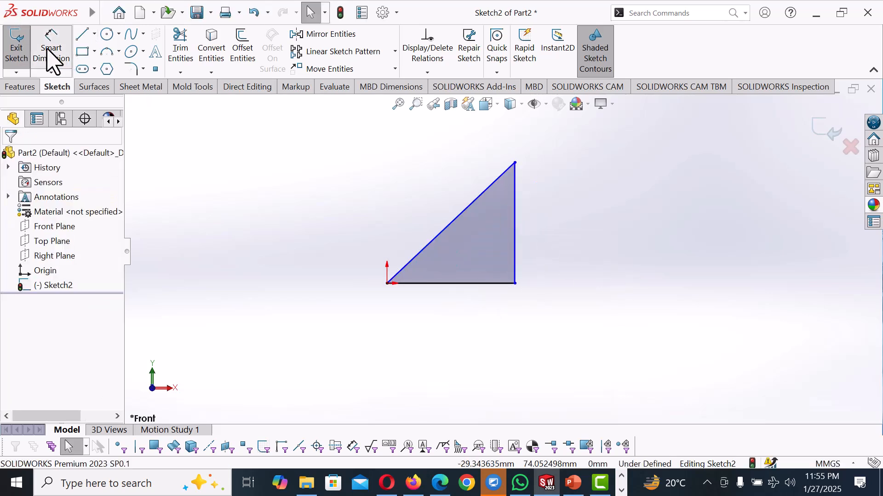
left_click(494, 286)
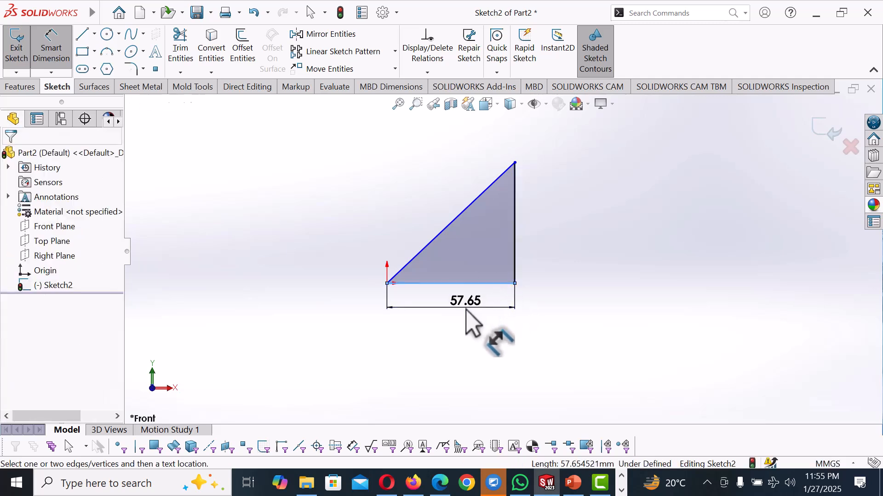
left_click(466, 309)
type("100")
key("Return")
Step: Dimension the angle between the triangle's base and sloped side at 45° and move the base's length dimension farther below the triangle
left_click(483, 283)
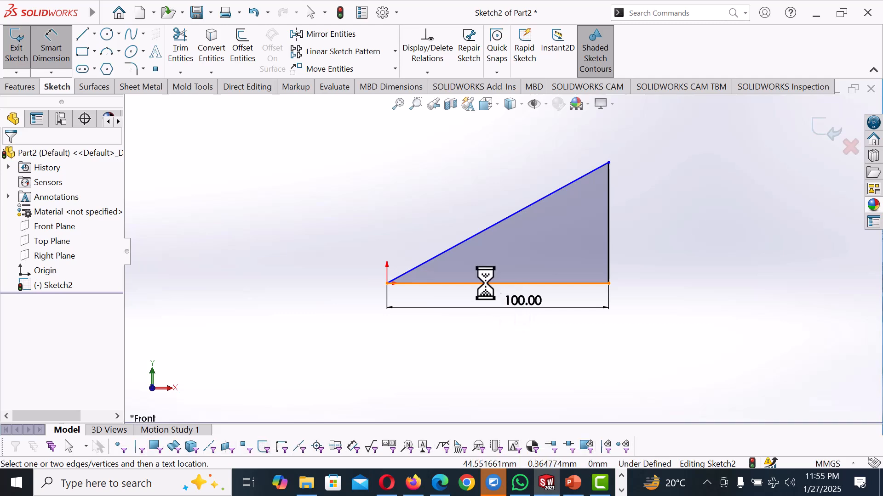
left_click(478, 236)
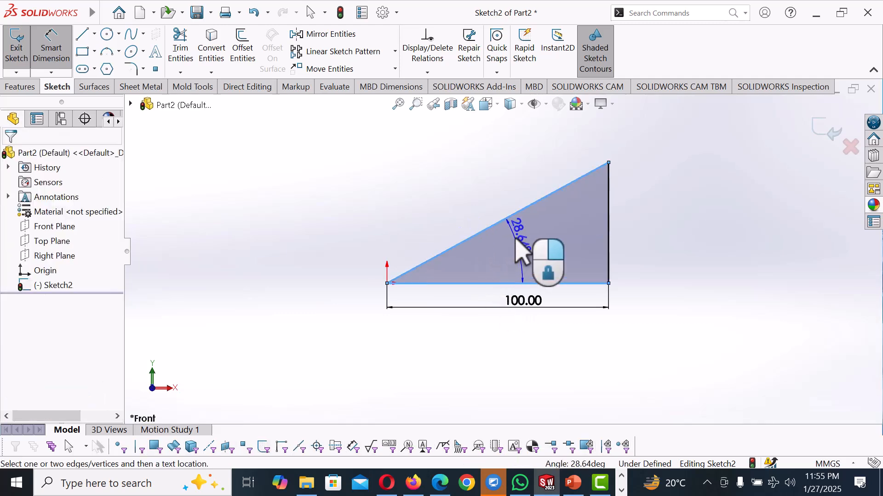
left_click(516, 240)
type("4")
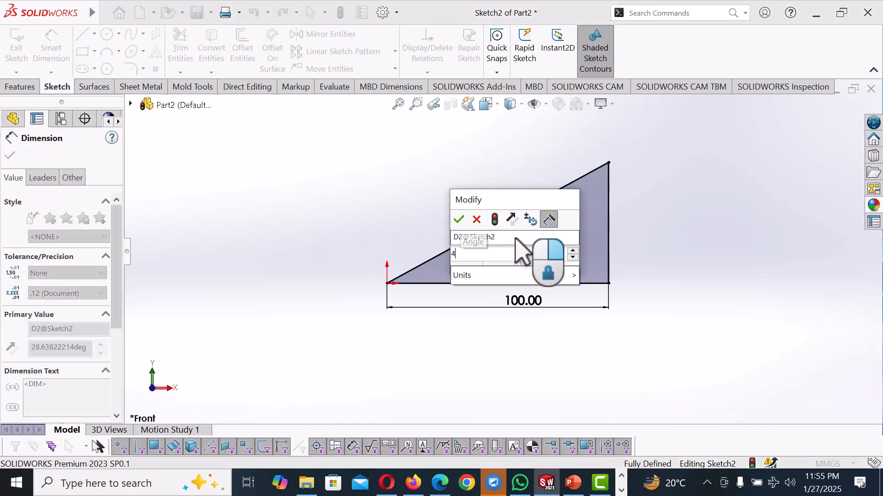
type("5")
key("Return")
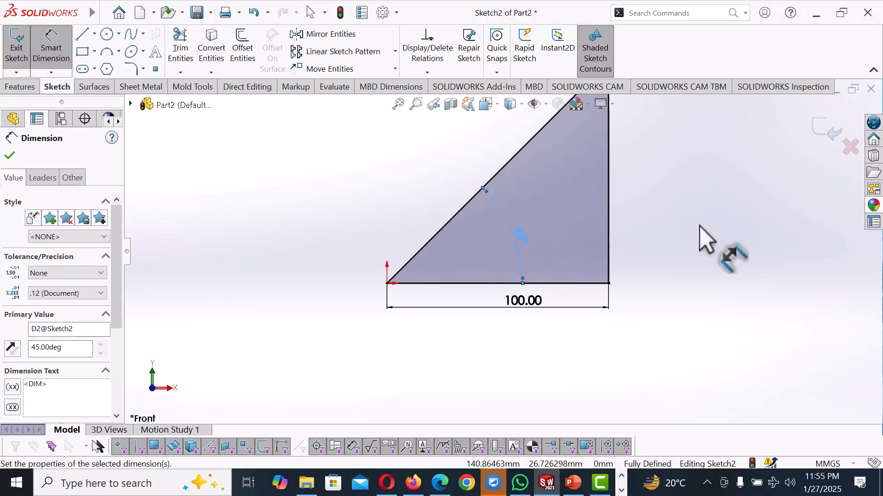
left_click(699, 225)
scroll(699, 225, "up", 4)
scroll(666, 213, "down", 2)
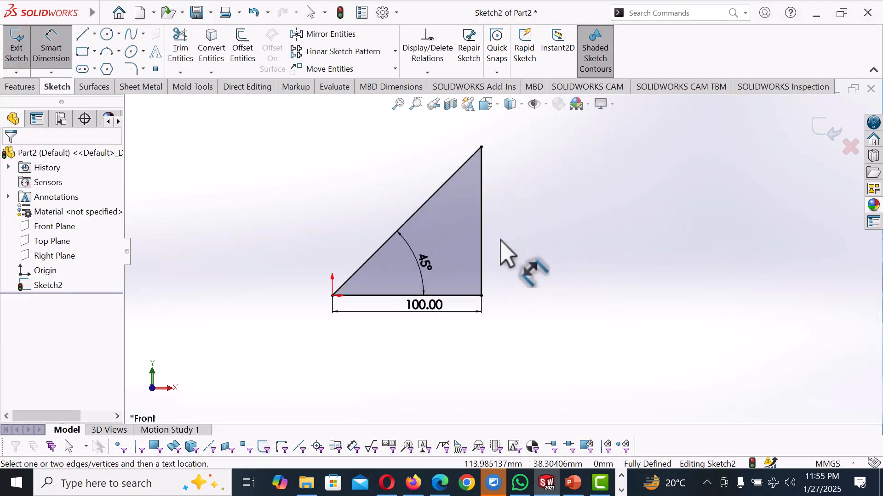
right_click(575, 204)
left_click(614, 244)
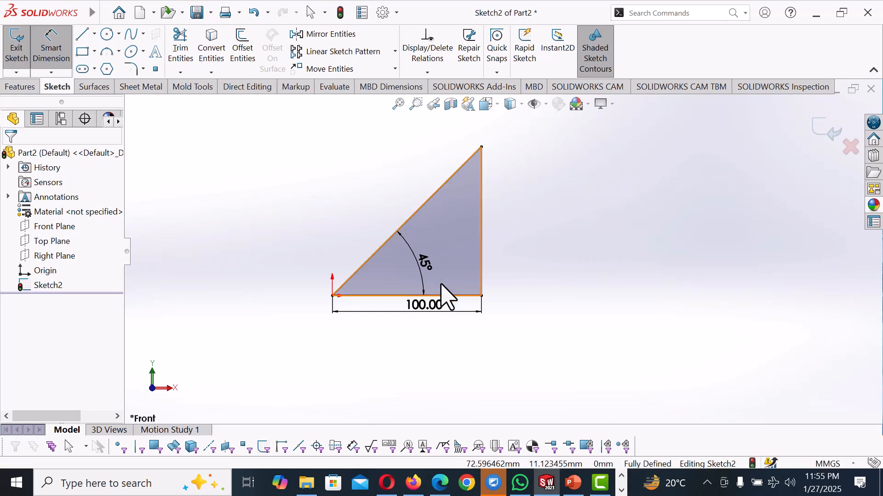
left_click_drag(421, 317, 421, 332)
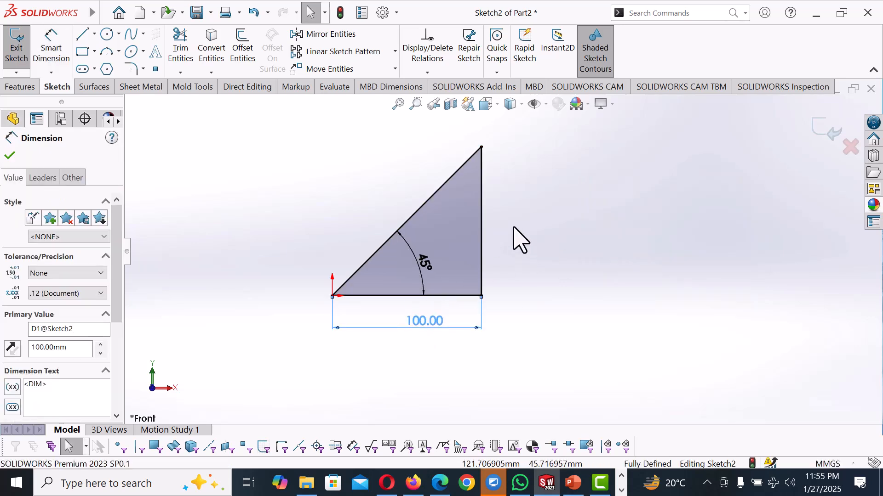
left_click(526, 228)
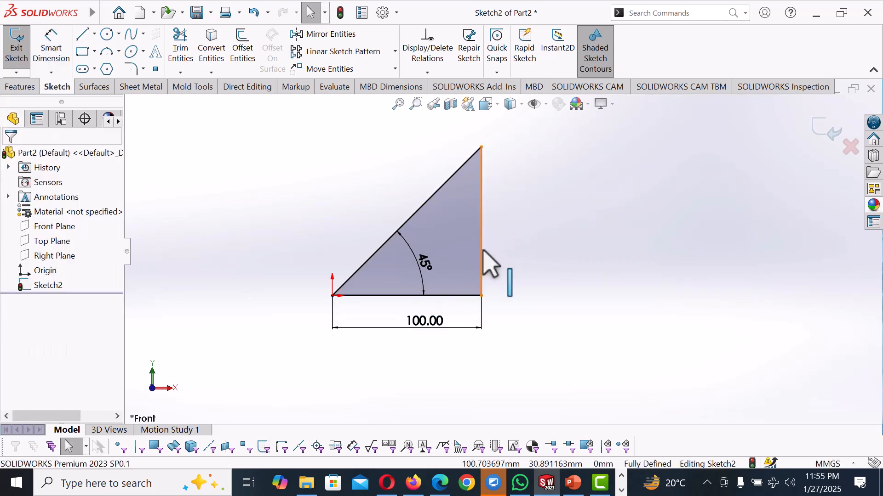
Step: Convert the triangle's vertical side to construction geometry and back to a regular line
left_click(482, 252)
left_click(530, 224)
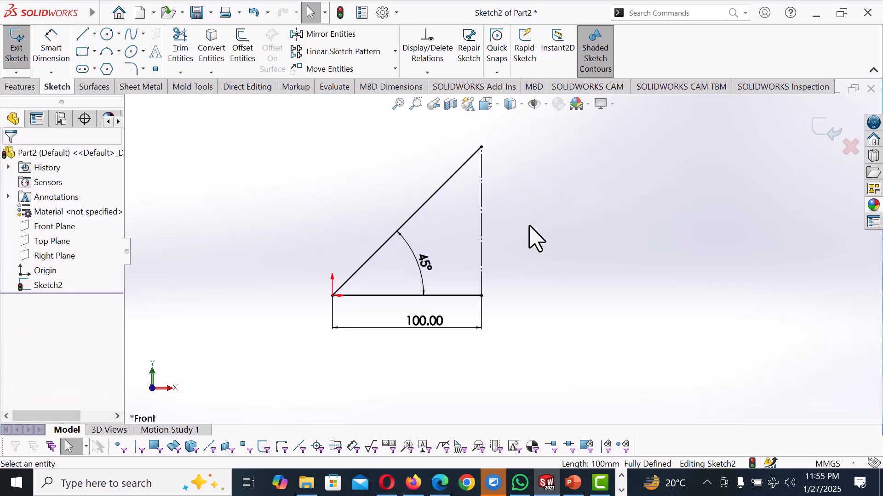
left_click(486, 226)
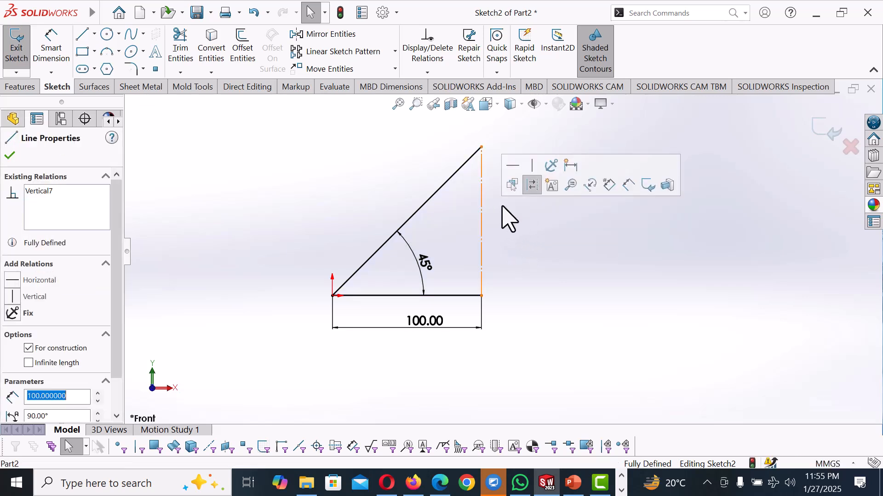
left_click(531, 184)
scroll(580, 270, "up", 3)
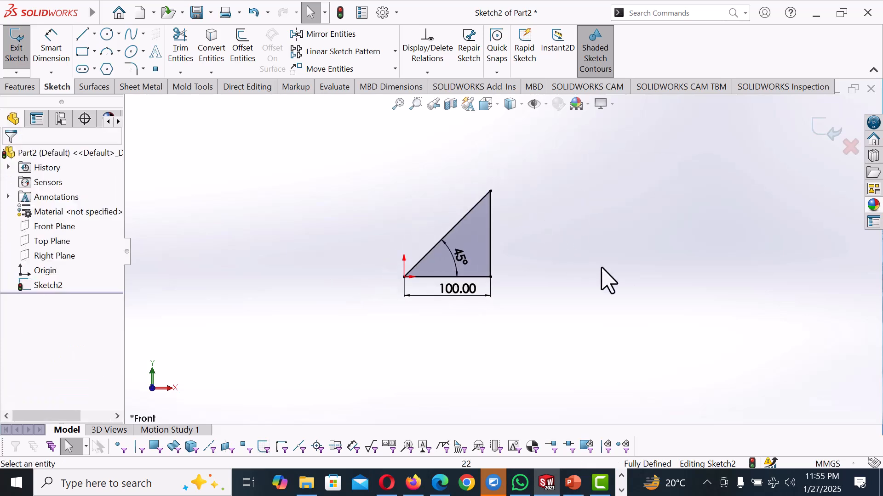
Step: Draw a closed horizontal slot beside the triangle, level with its base, using two lines and tangent end arcs of about 16 mm radius
scroll(653, 247, "down", 2)
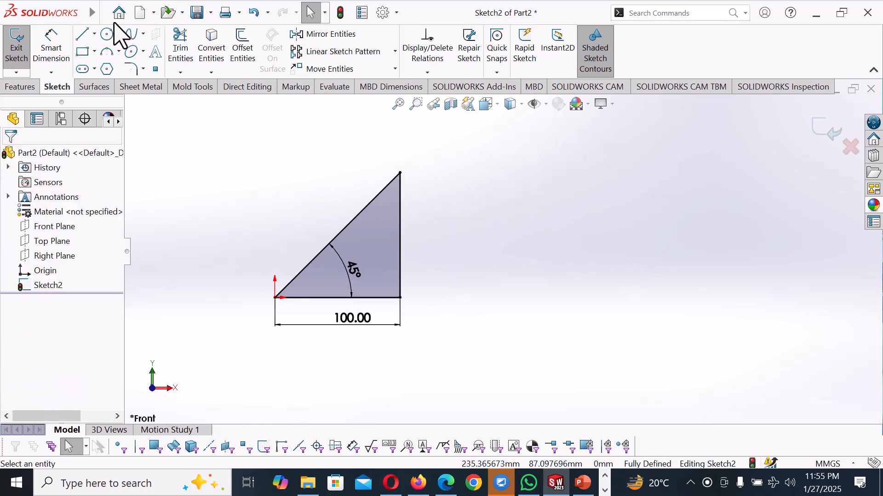
left_click(83, 35)
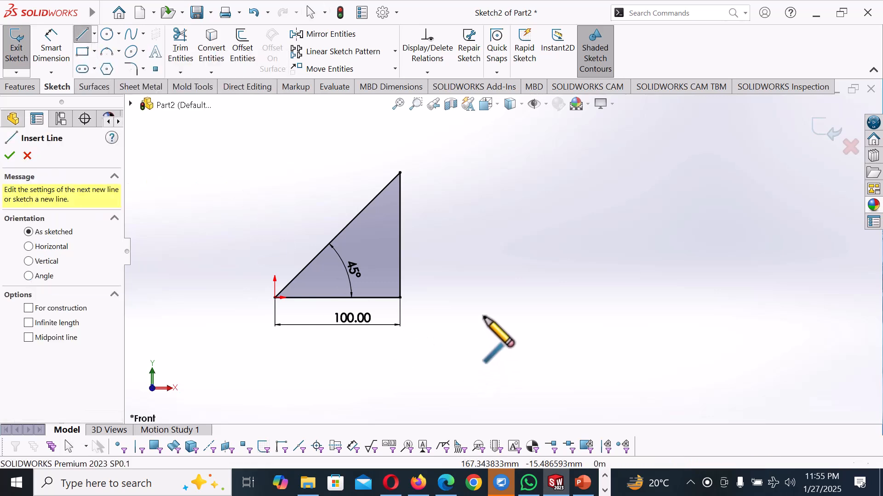
left_click(487, 297)
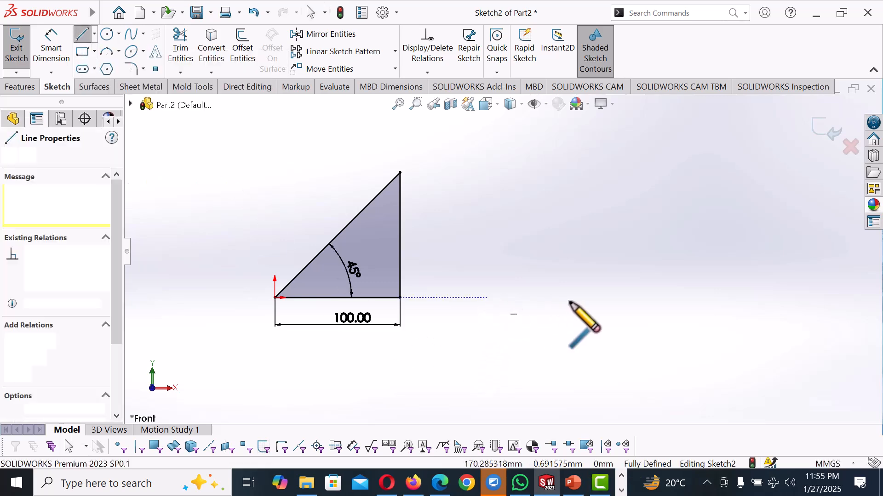
left_click(610, 298)
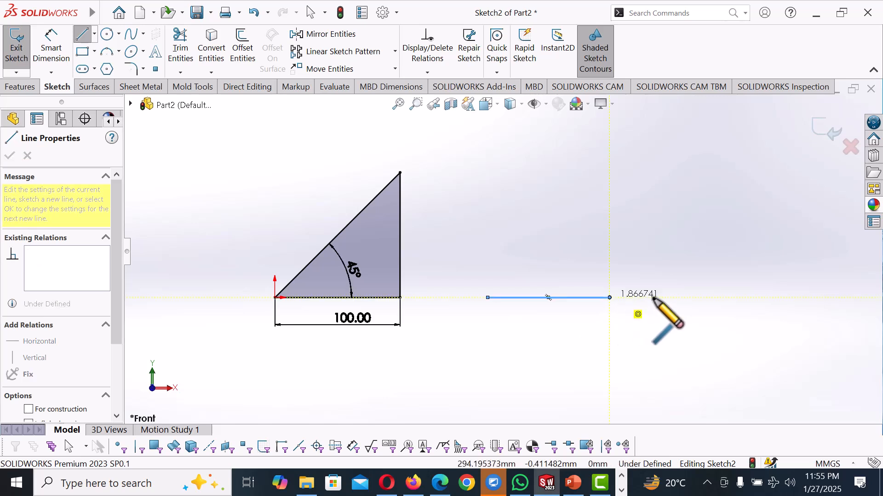
left_click(611, 299)
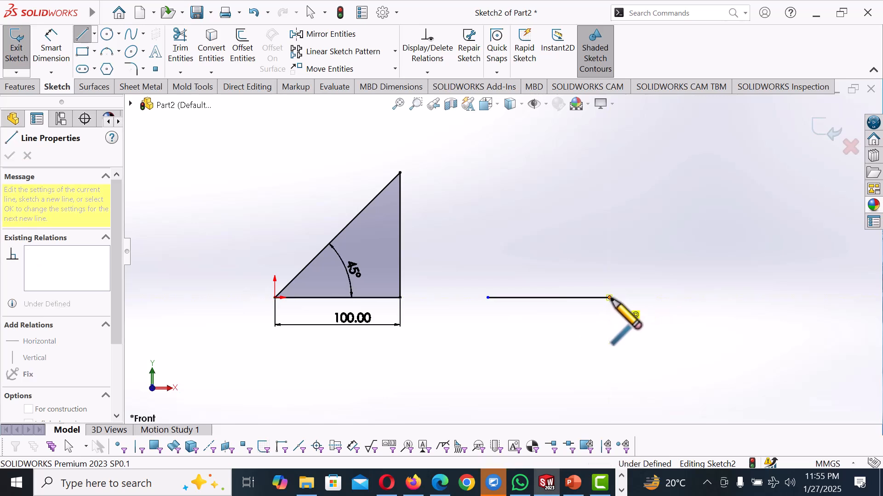
double_click(610, 257)
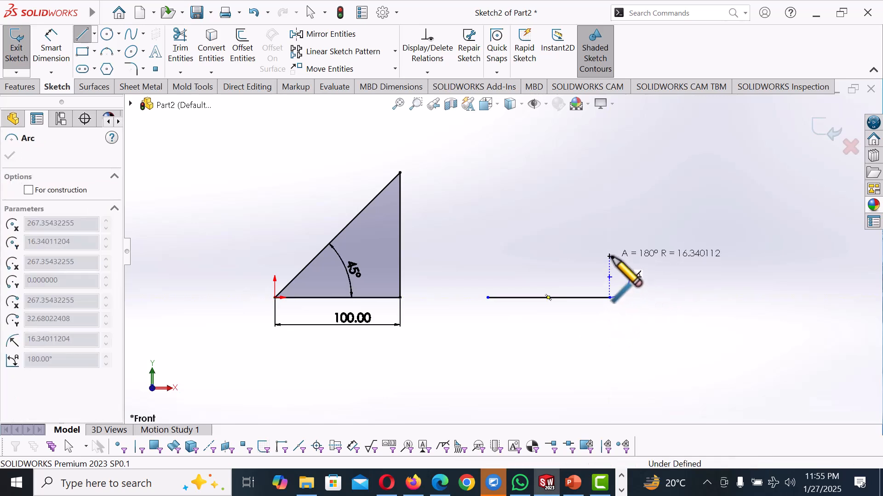
left_click(489, 256)
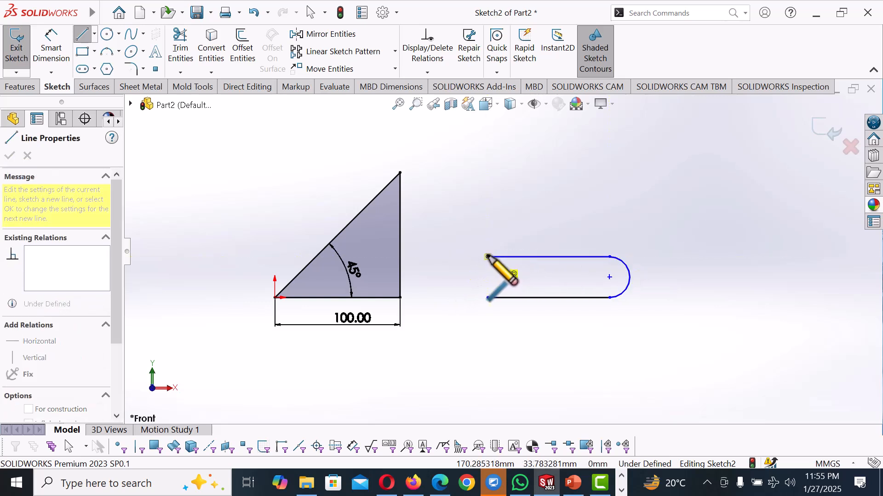
left_click(483, 297)
right_click(528, 313)
left_click(530, 308)
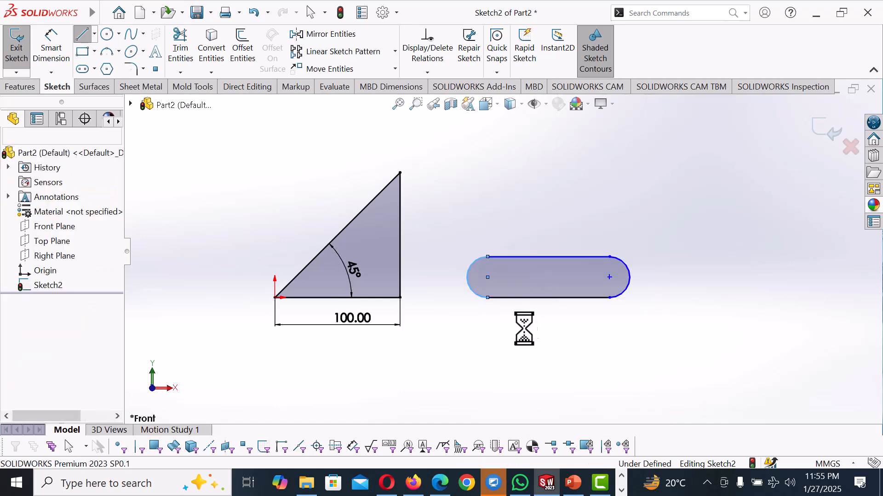
Step: Set the horizontal distance from the triangle's lower-right corner to the start of the slot's lower line to 100 mm
key("d")
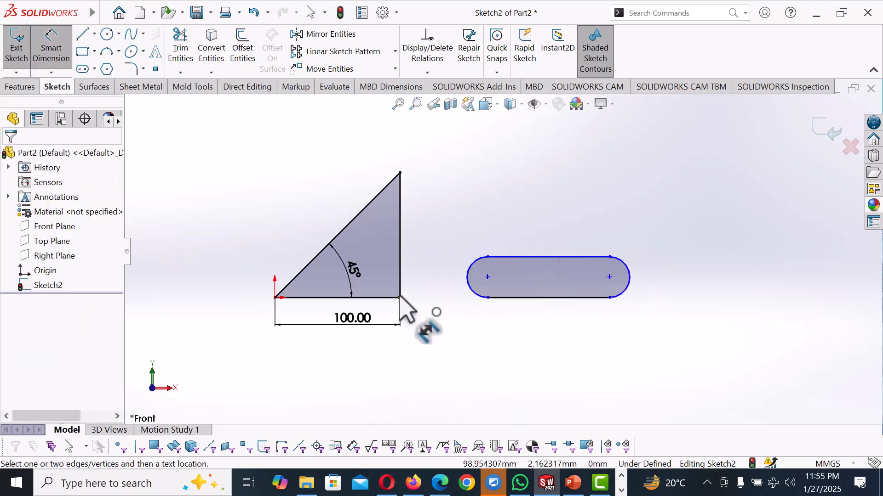
left_click(400, 298)
left_click(487, 298)
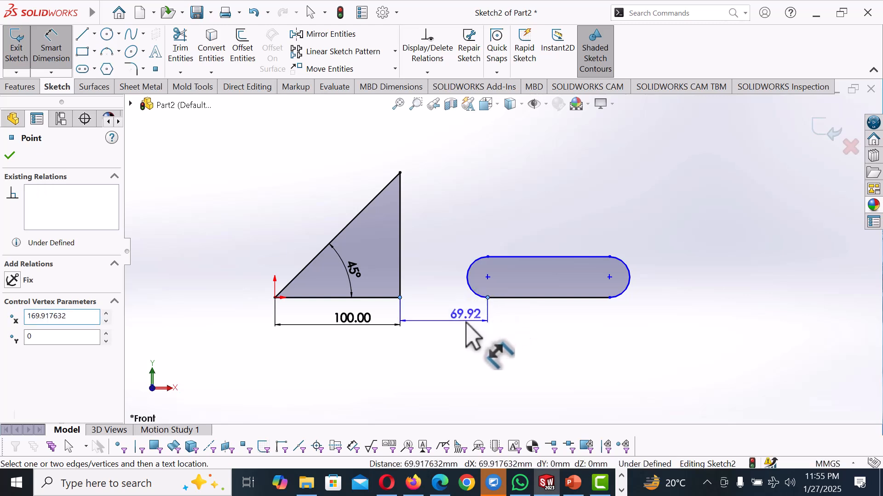
left_click(466, 325)
type("100")
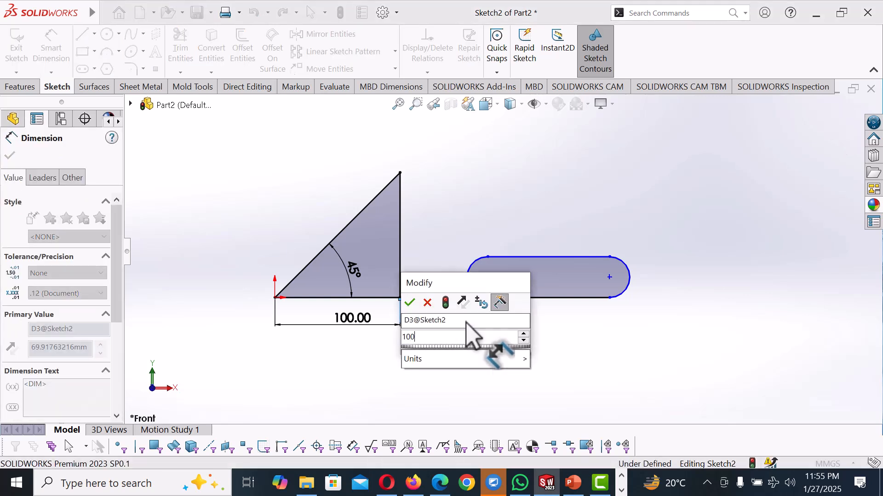
key("Return")
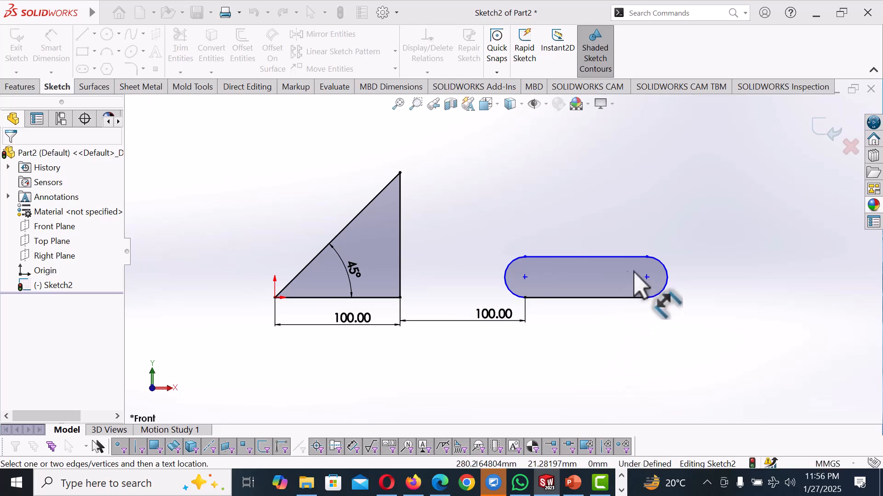
Step: Dimension the radius of the slot's right end arc at 50 mm
left_click(666, 282)
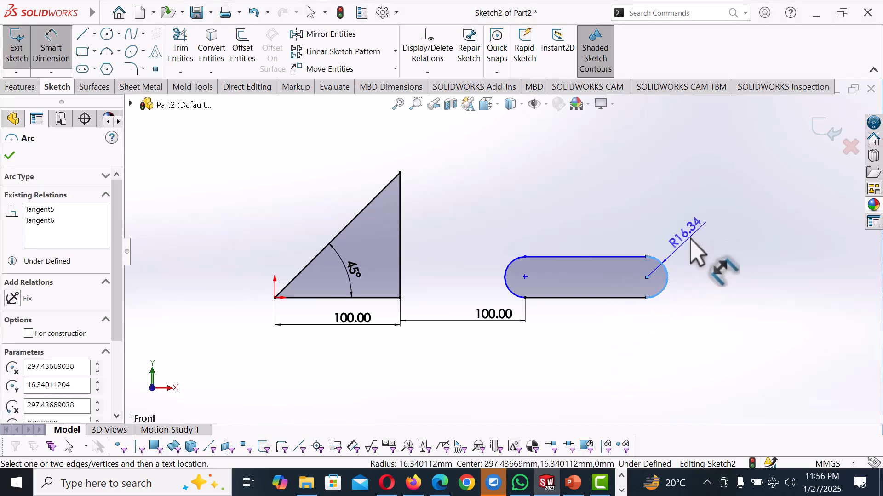
left_click(695, 250)
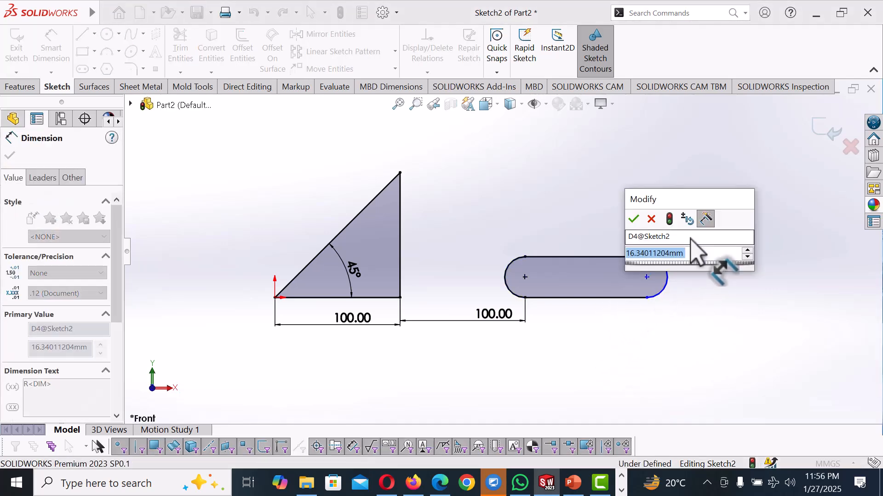
type("50")
key("Return")
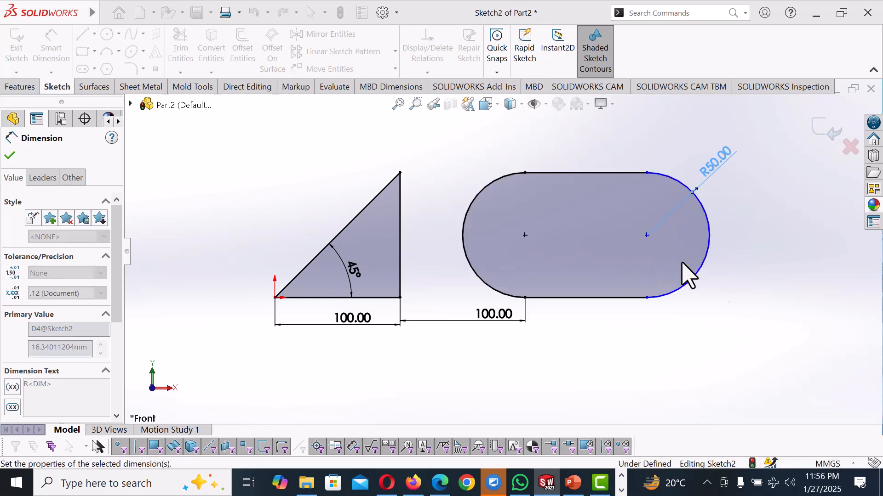
left_click(622, 335)
Step: Change the slot's end arc radius dimension to 25 mm
scroll(697, 185, "up", 3)
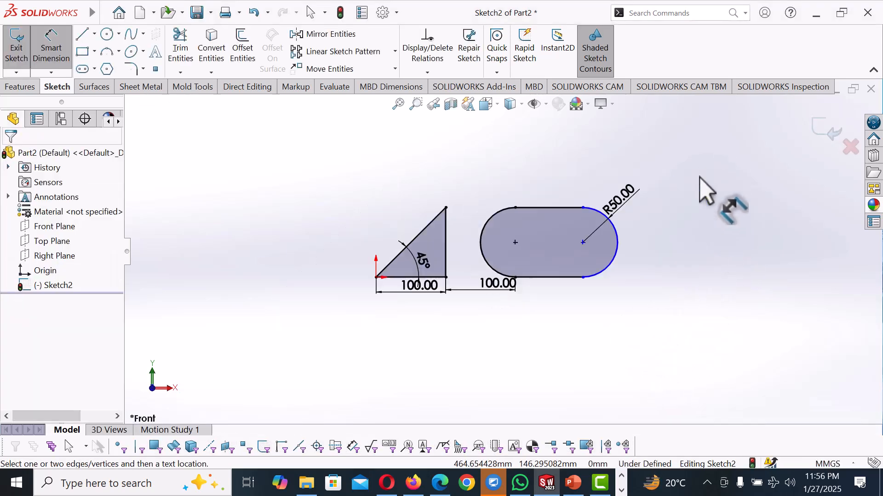
double_click(630, 195)
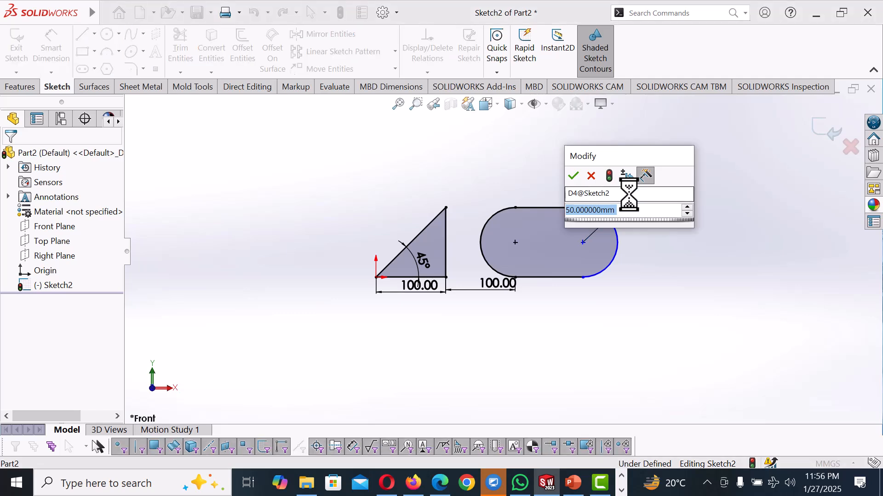
type("2")
key("Return")
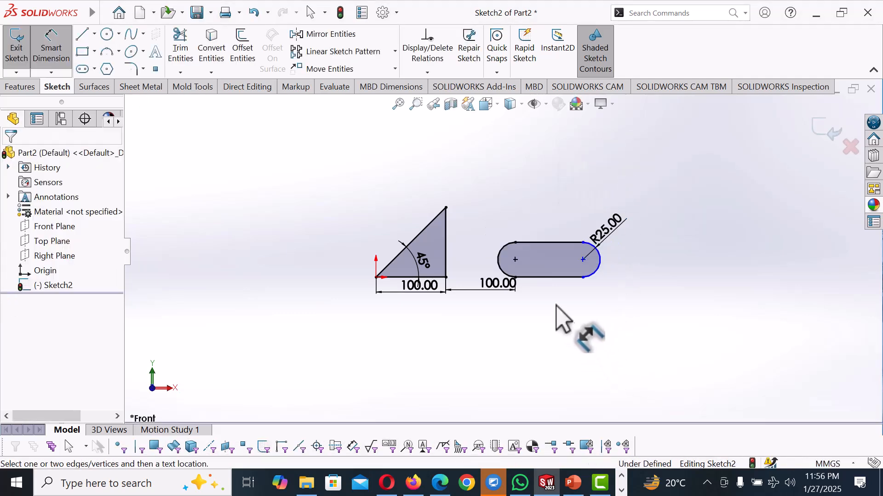
Step: Dimension the length of the slot's lower line at 100 mm and leave the dimension command
scroll(559, 298, "down", 1)
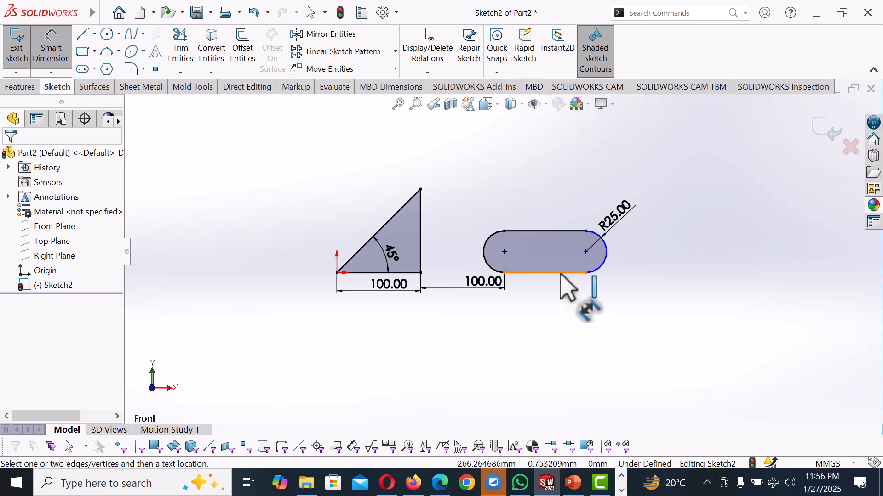
left_click(561, 274)
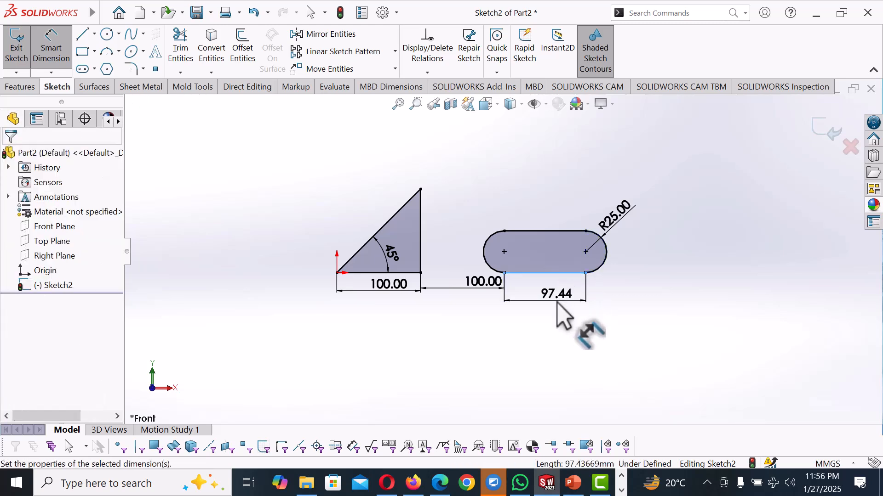
left_click(557, 304)
type("100")
key("Return")
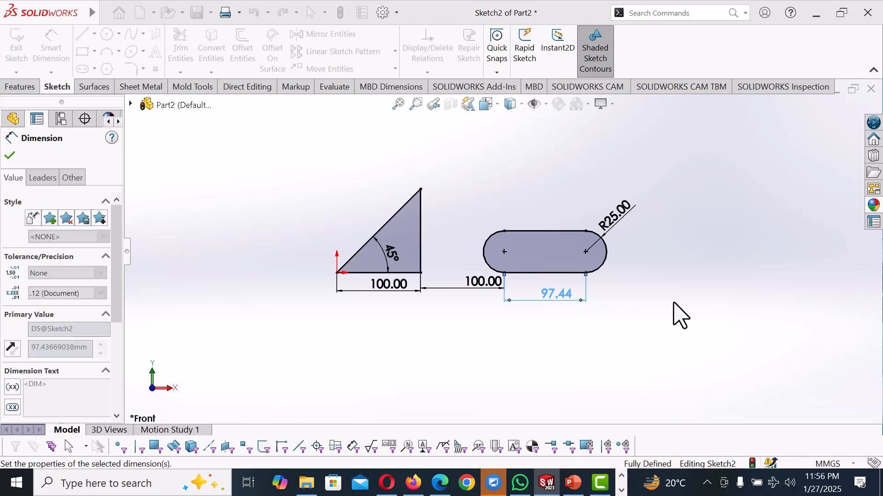
scroll(674, 304, "up", 3)
scroll(650, 300, "down", 2)
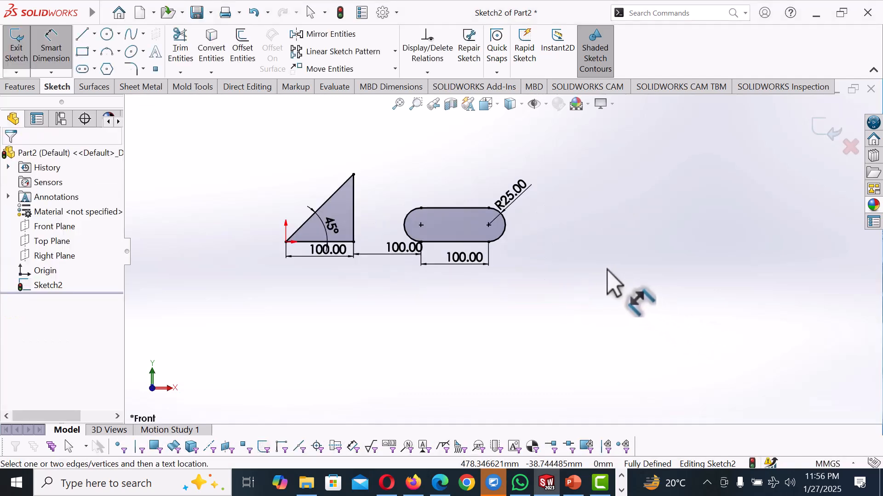
scroll(611, 271, "down", 1)
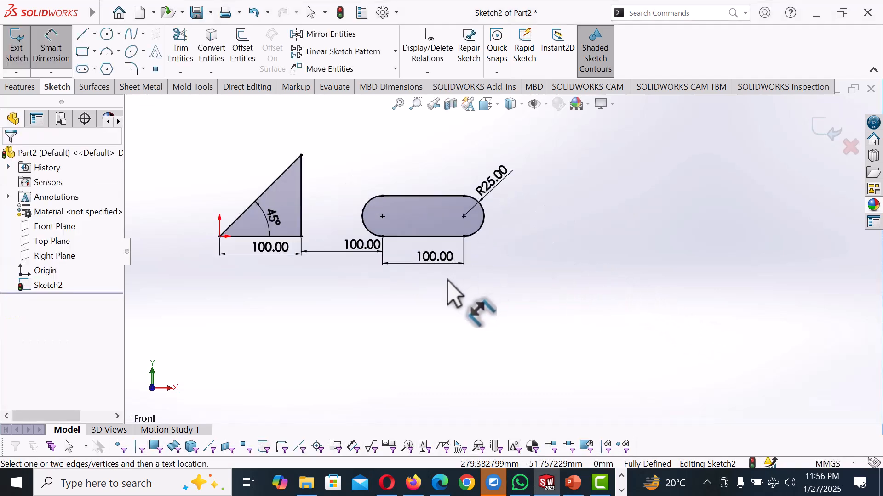
scroll(449, 282, "down", 1)
scroll(449, 281, "up", 1)
right_click(524, 247)
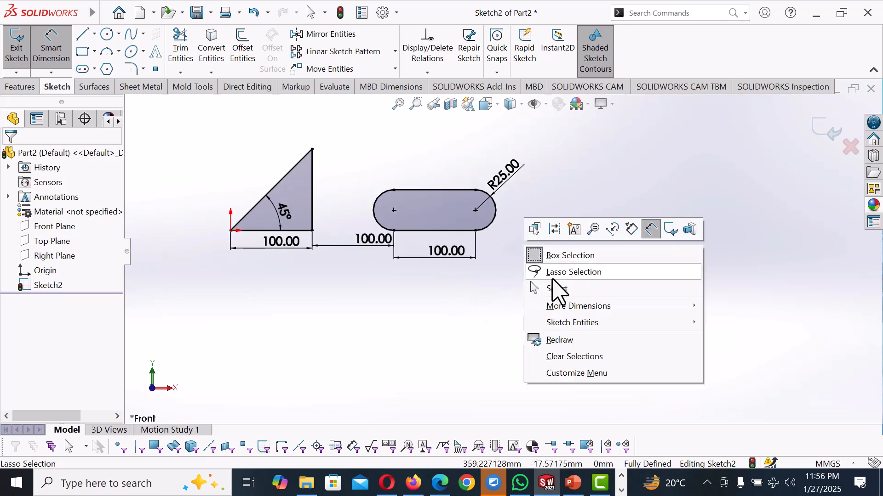
left_click(566, 292)
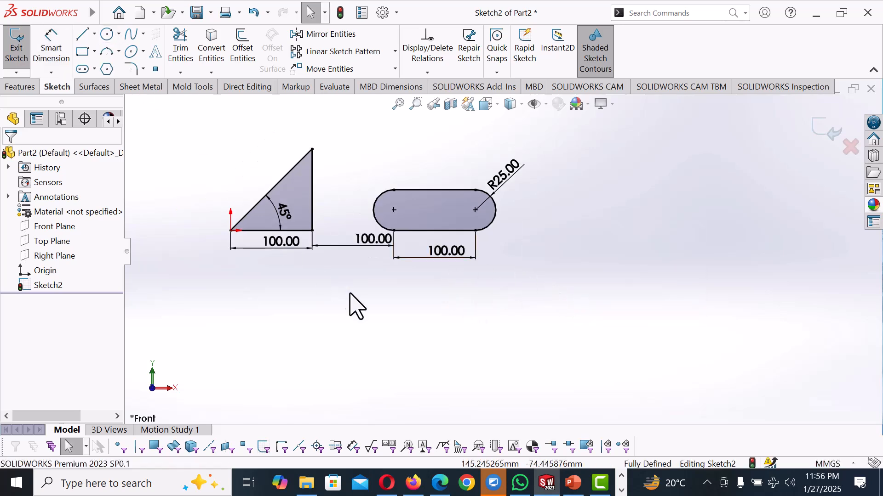
Step: Draw a closed triangle with a horizontal base below the right triangle, its right base corner aligned with the right triangle's vertical side
scroll(354, 298, "up", 1)
scroll(510, 308, "down", 1)
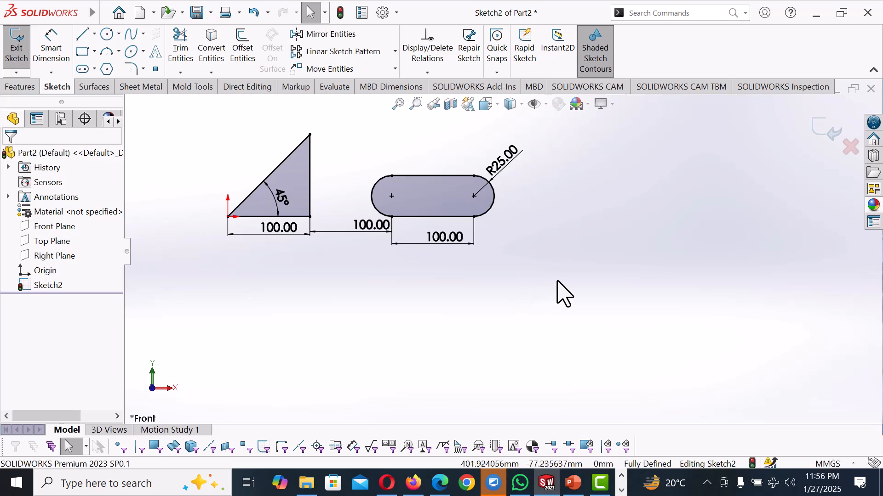
key("l")
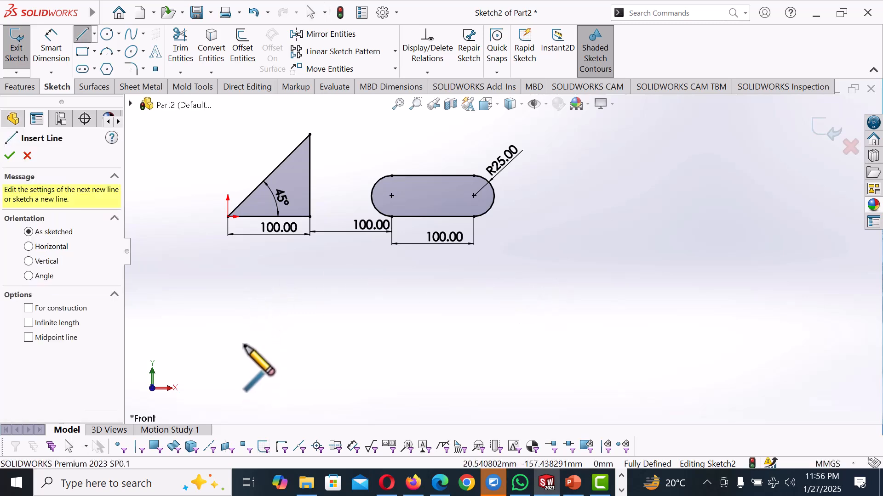
left_click(310, 344)
left_click(310, 345)
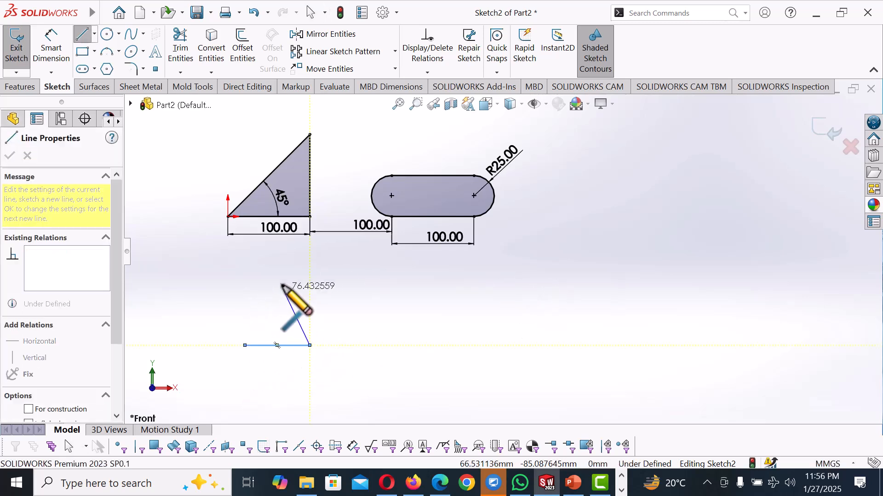
left_click(277, 280)
left_click(244, 346)
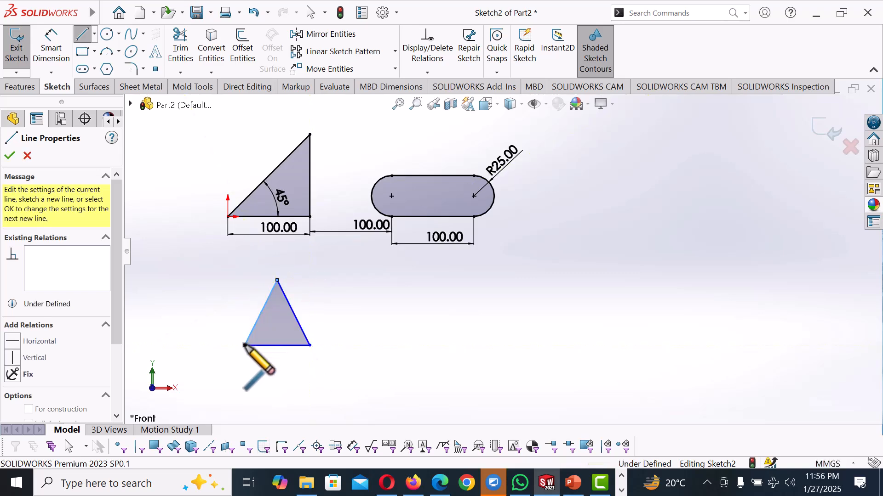
right_click(246, 346)
left_click(277, 356)
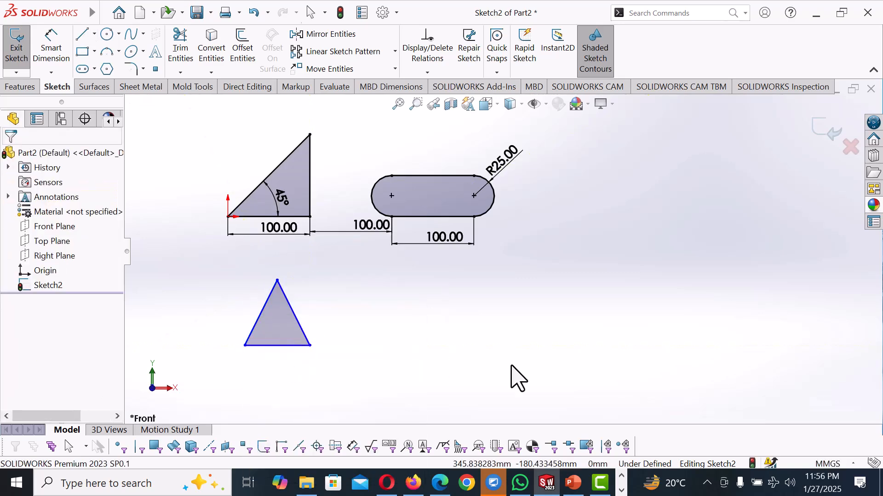
Step: Draw a second closed triangle below the slot, with its horizontal base level with the first lower triangle's base
key("l")
left_click(377, 345)
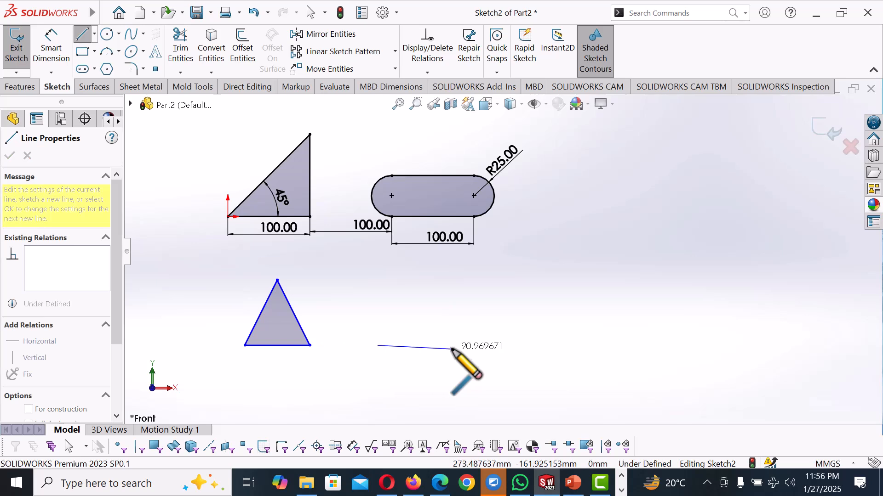
left_click(456, 345)
left_click(427, 290)
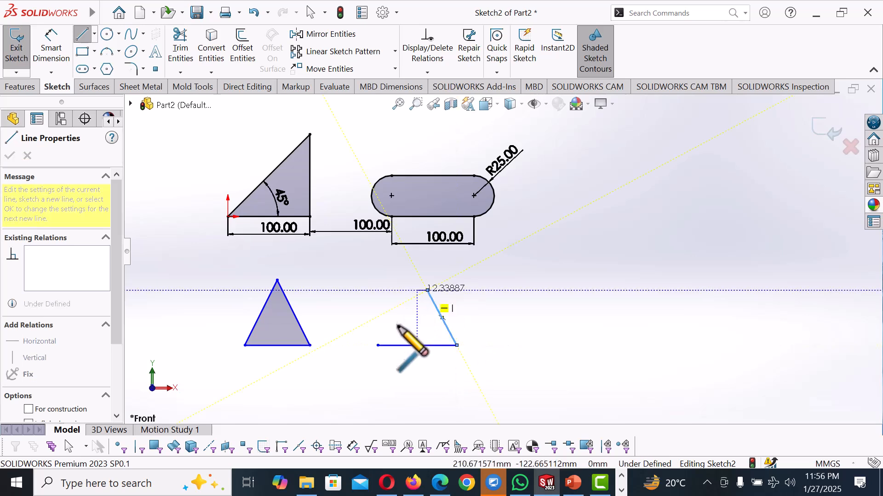
left_click(377, 345)
right_click(378, 345)
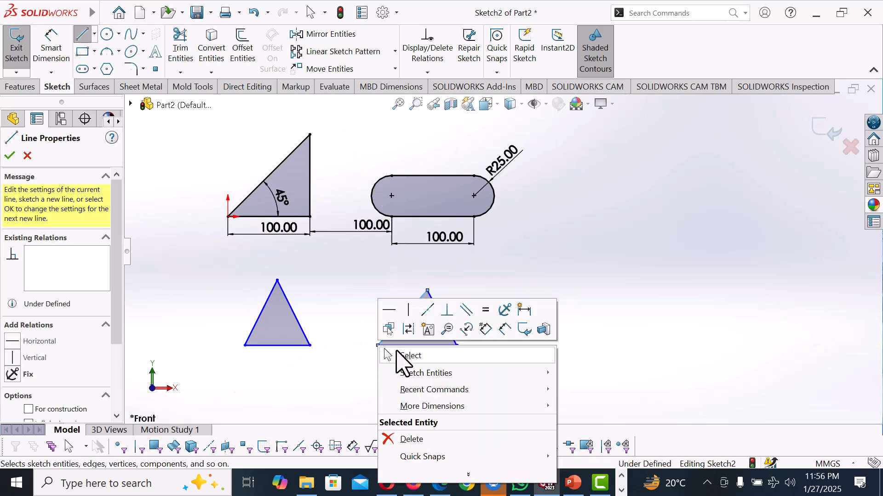
left_click(419, 356)
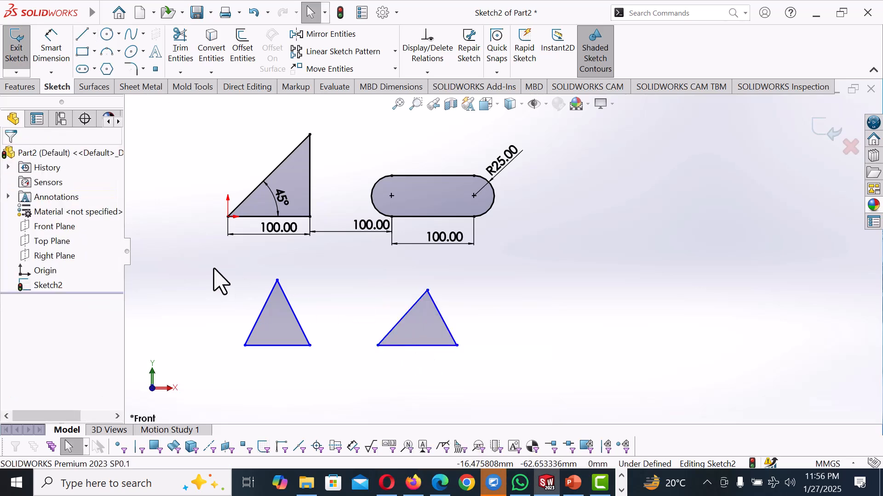
Step: Apply an Equal relation to all sides of the two lower triangles
left_click_drag(221, 317, 474, 375)
left_click_drag(118, 318, 103, 387)
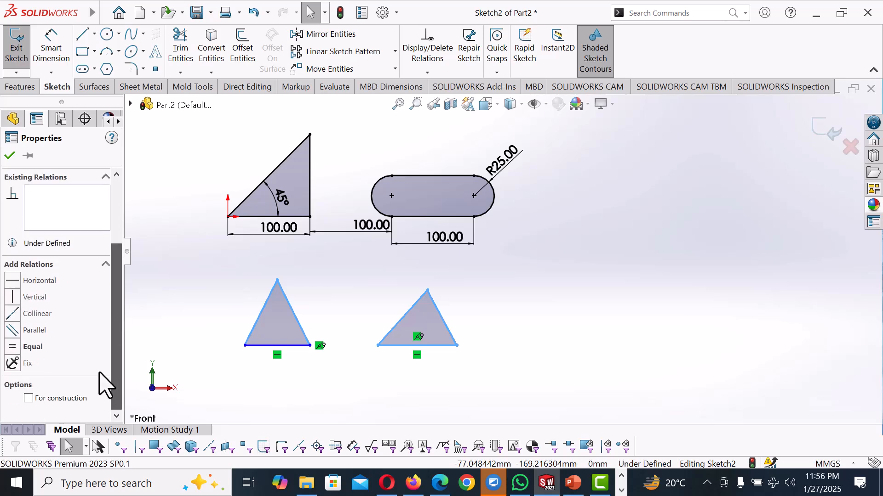
left_click(13, 348)
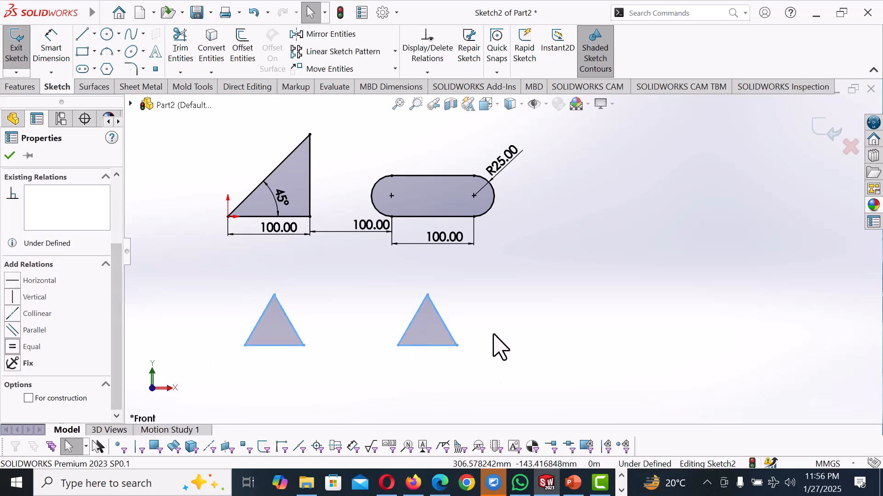
left_click(339, 386)
Step: Dimension the base of the lower-left triangle at 100 mm
right_click_drag(334, 373, 337, 322)
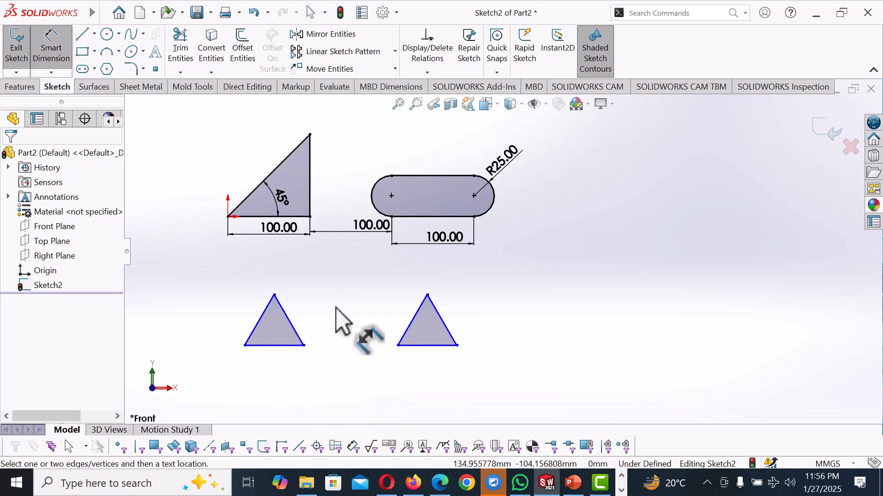
left_click(288, 346)
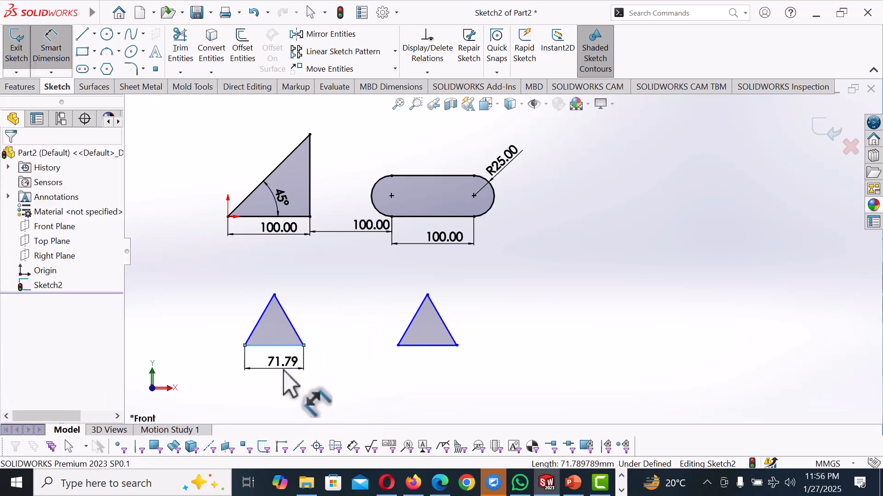
left_click(283, 372)
type("100")
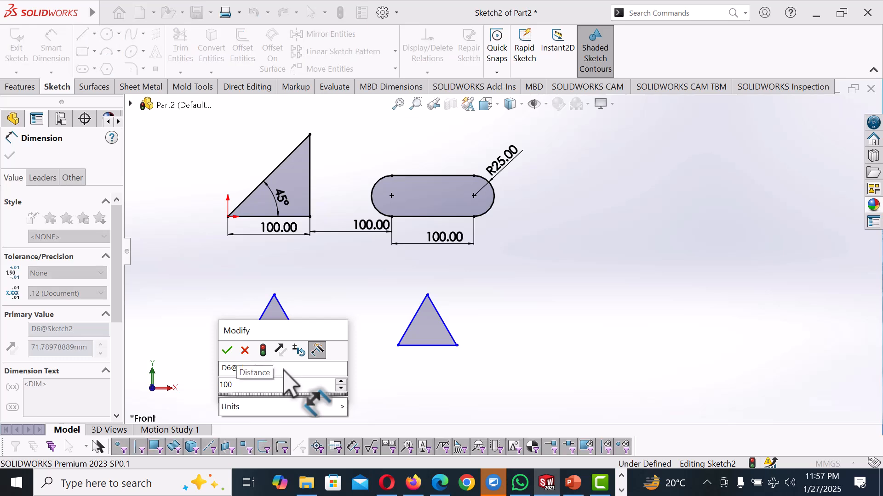
key("Return")
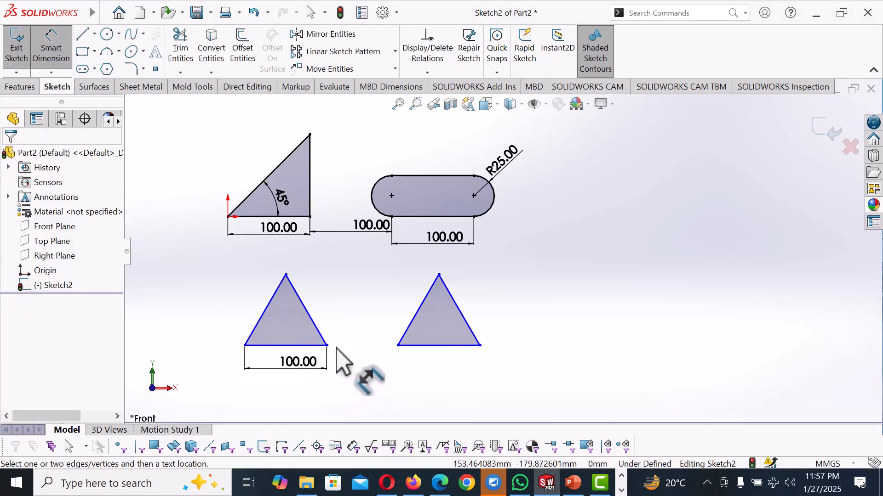
Step: Set the horizontal distance between the facing base corners of the two lower triangles to 100 mm
left_click(327, 346)
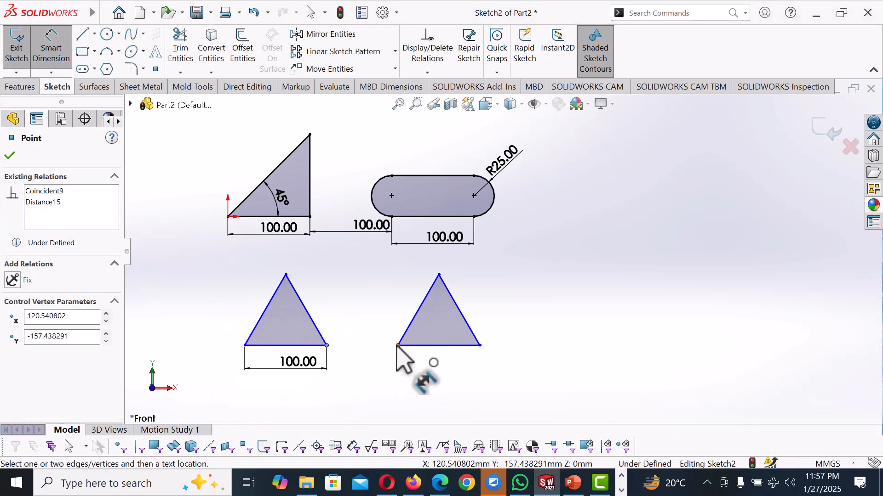
left_click(397, 346)
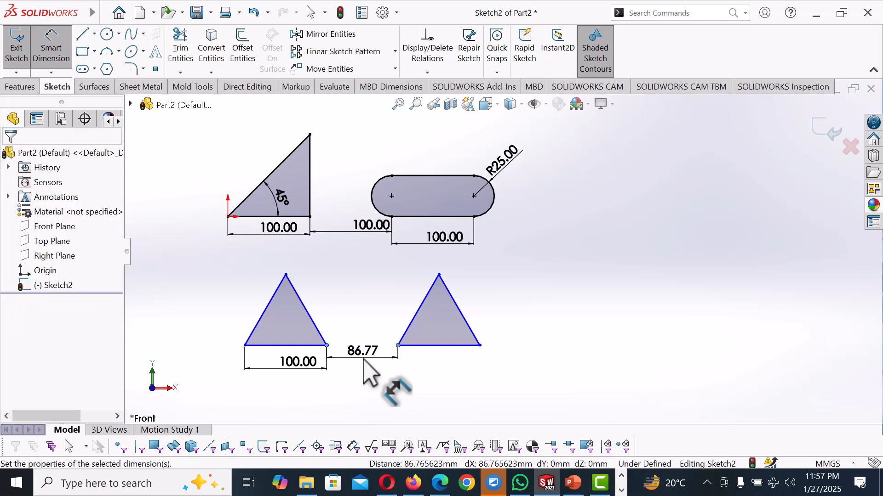
left_click(364, 359)
type("100")
key("Return")
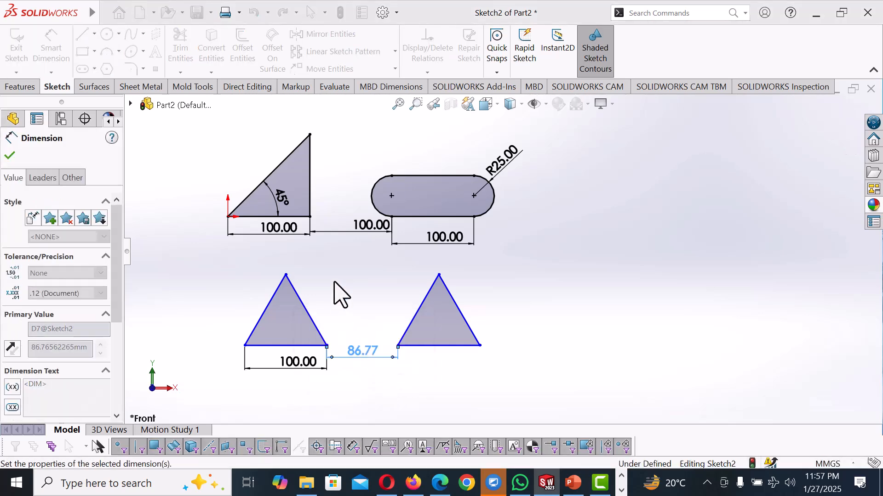
Step: Set the vertical distance from the origin to the lower-left triangle's apex to 100 mm
left_click(286, 275)
left_click(229, 217)
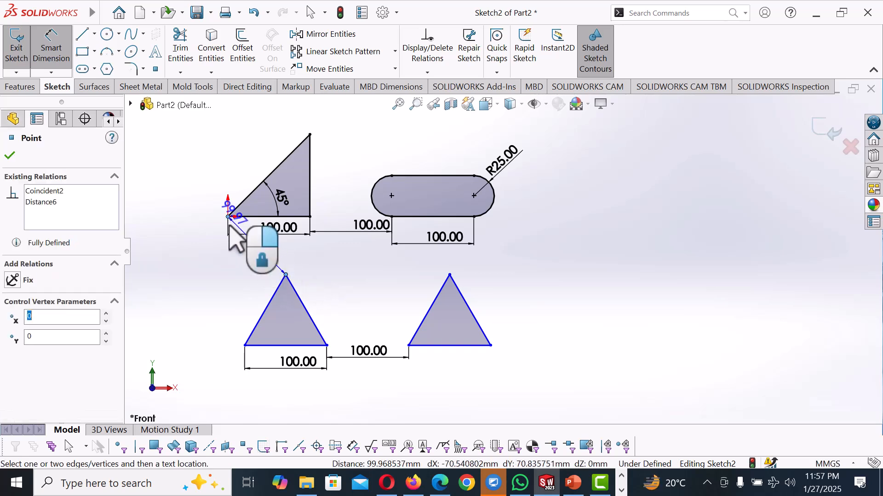
left_click(206, 252)
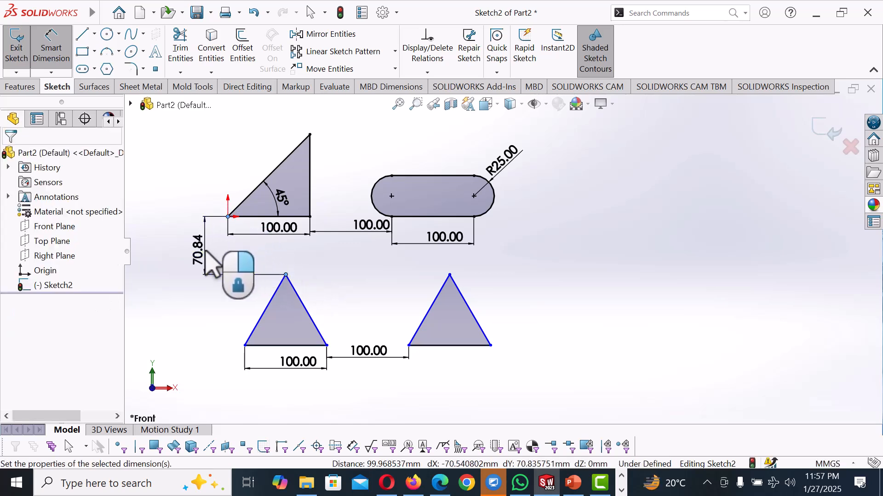
type("100")
key("Return")
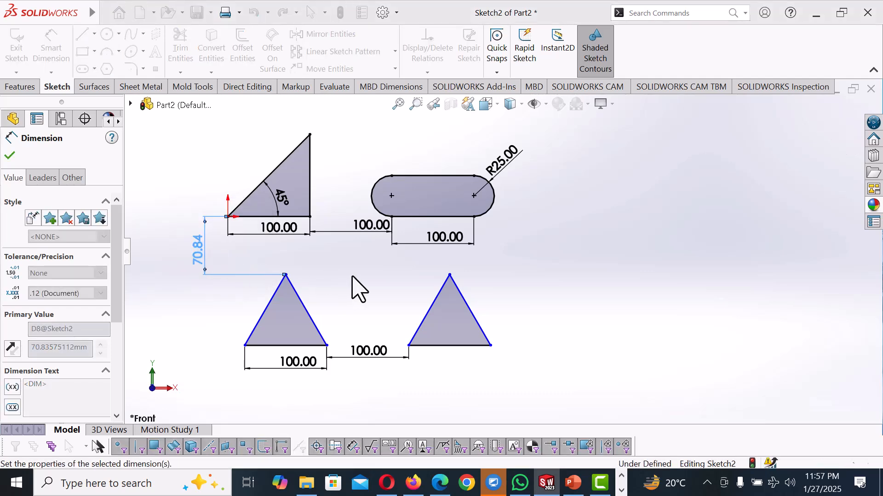
right_click(358, 290)
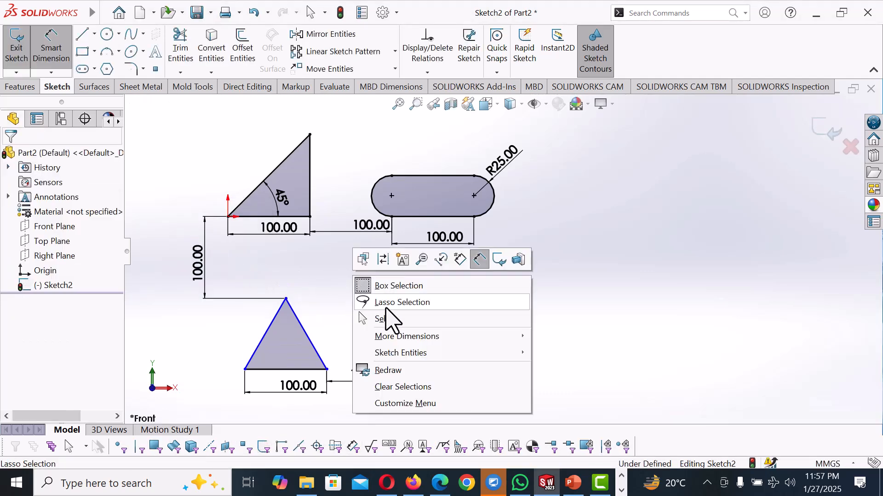
Step: Apply a Vertical relation between the lower-left triangle's apex and the origin
left_click(387, 319)
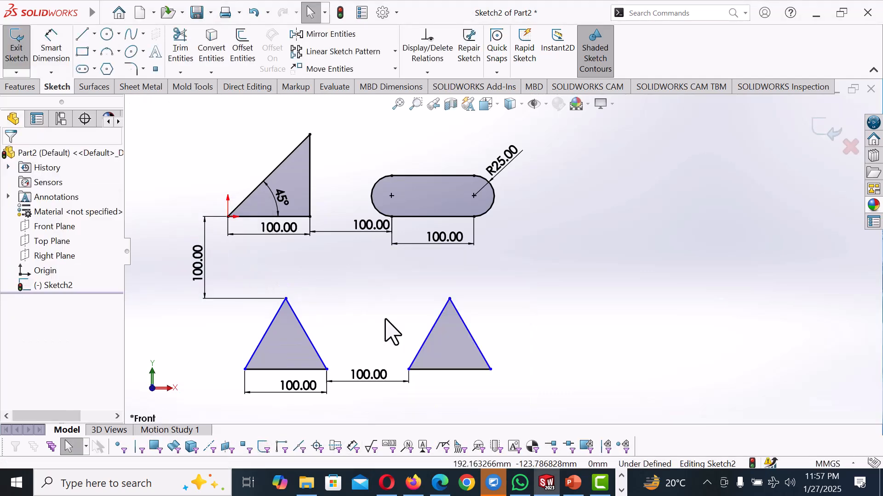
left_click(286, 299)
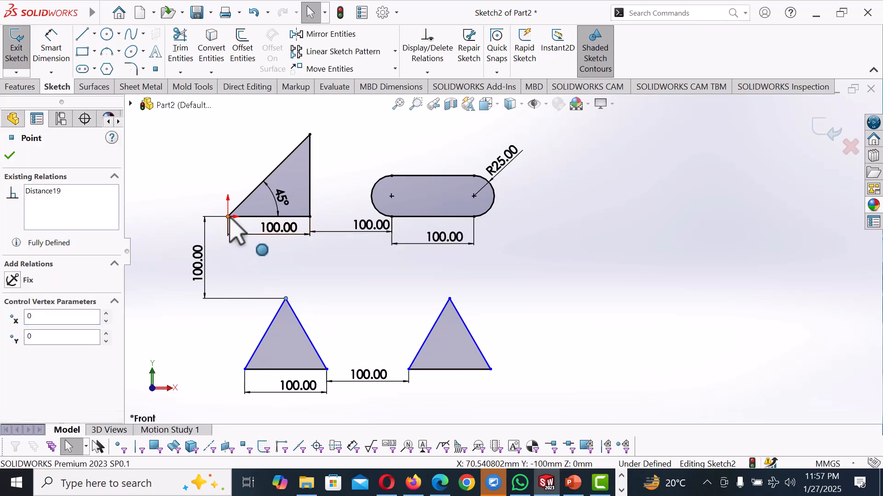
left_click(229, 217, "ctrl")
left_click(18, 352)
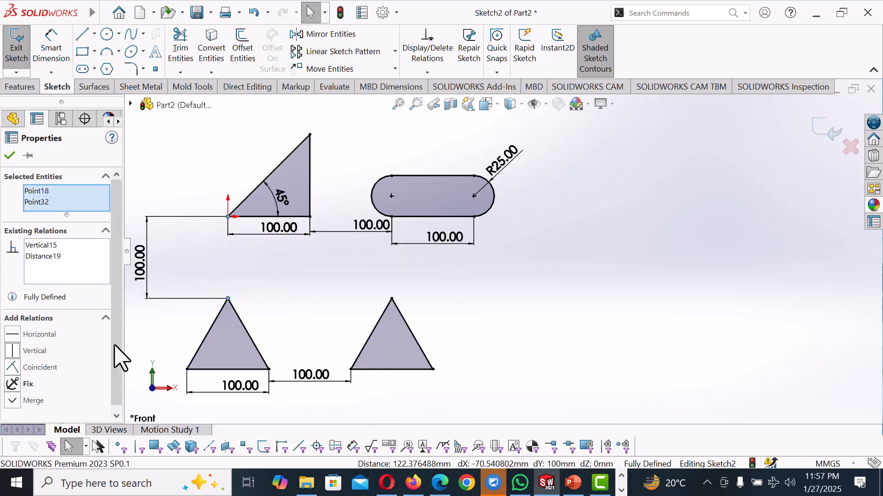
left_click(533, 361)
scroll(528, 341, "up", 2)
scroll(538, 333, "down", 2)
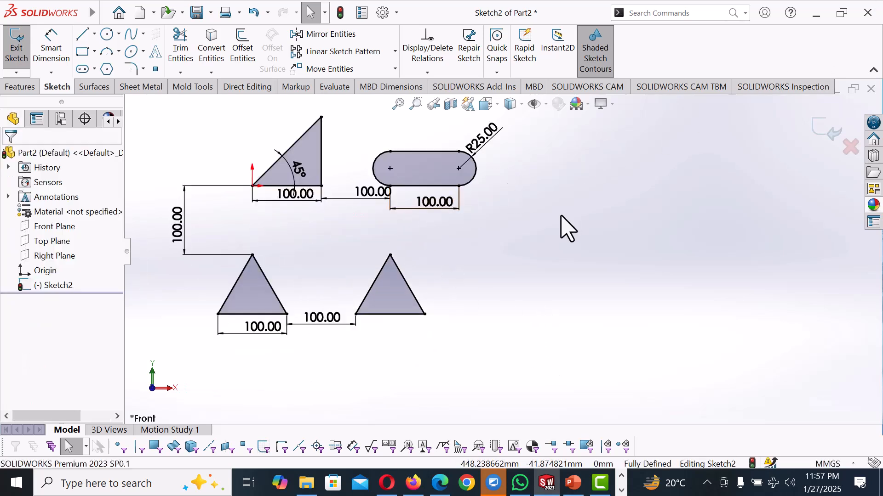
Step: Draw a center circle of about 31 mm radius inside the lower-left triangle, ending tangent on its right side
left_click(107, 34)
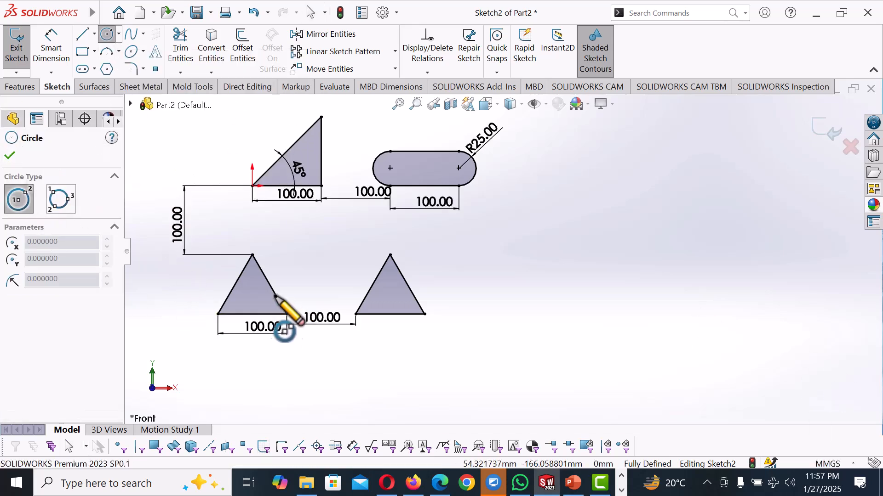
left_click(252, 297)
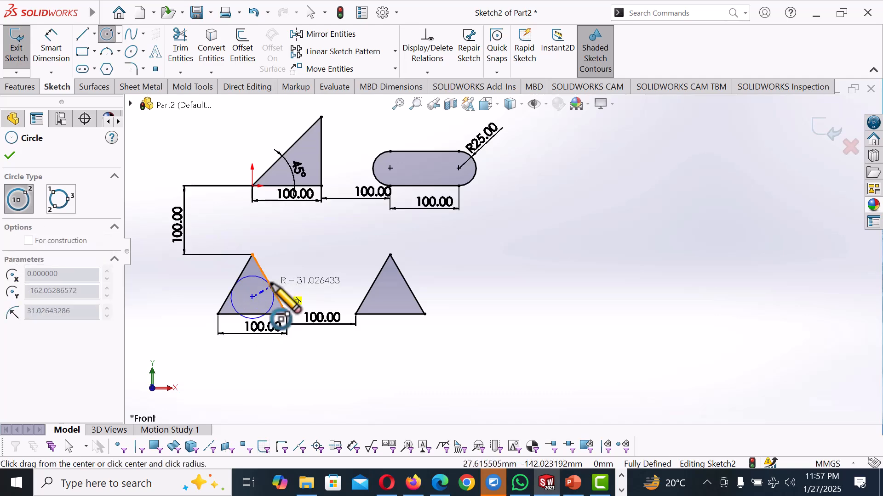
left_click(271, 285)
right_click(272, 285)
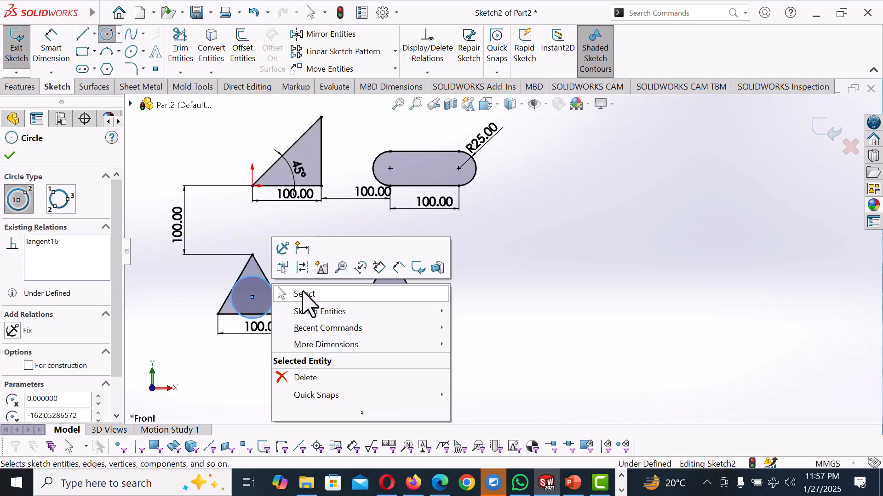
left_click(305, 306)
Step: Resize and shift the circle in the lower-left triangle freehand to a radius of about 26 mm
scroll(277, 317, "down", 3)
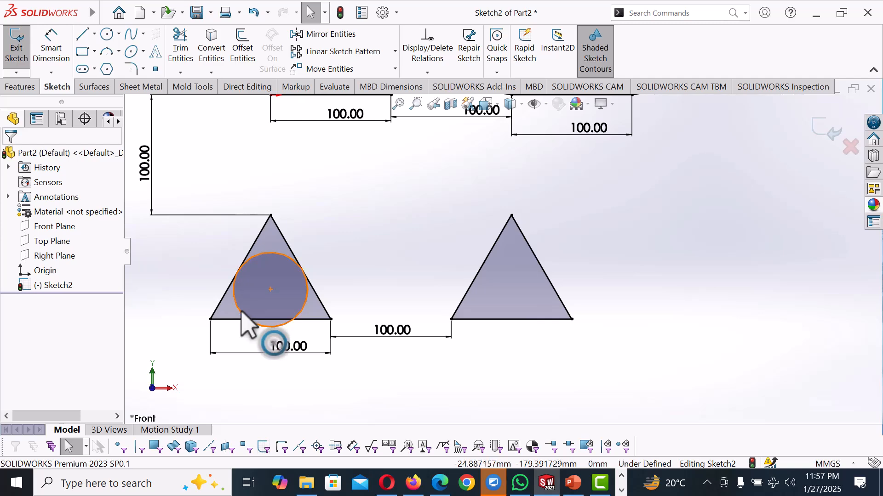
left_click_drag(249, 322, 243, 302)
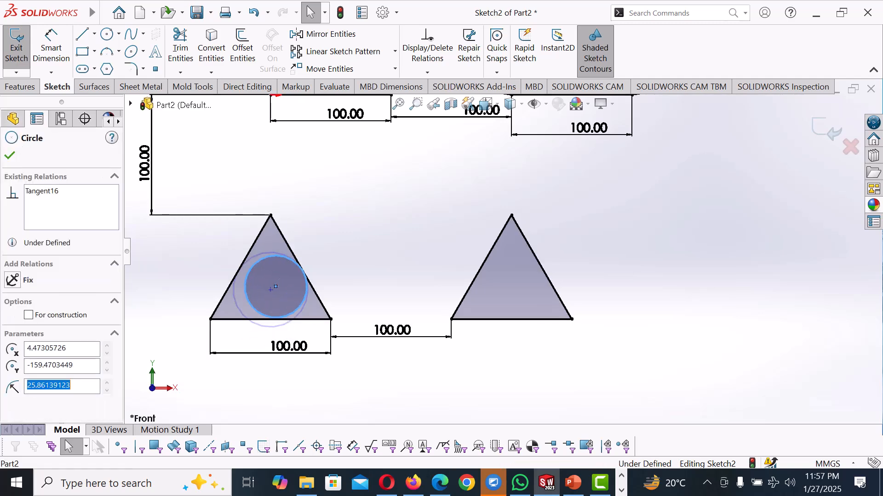
left_click(253, 338)
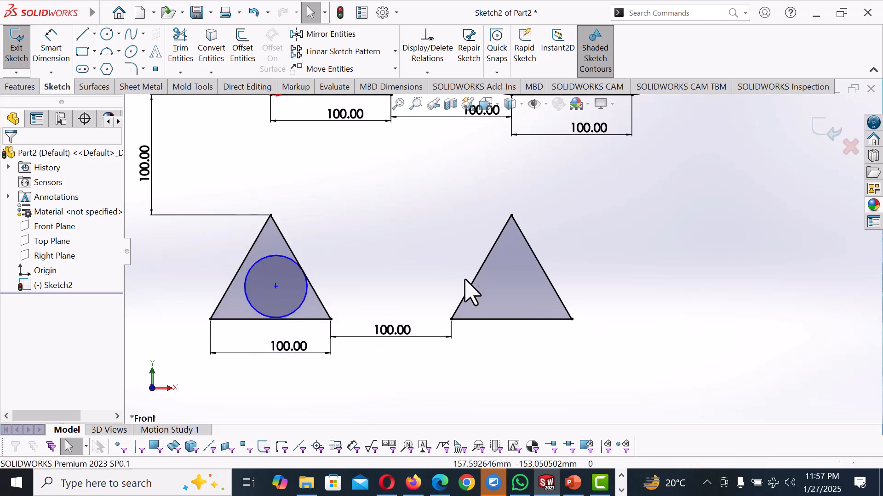
Step: Draw a three-point perimeter circle inside the lower-right triangle, tangent to its left side, right side and base
scroll(479, 263, "up", 2)
scroll(621, 270, "down", 1)
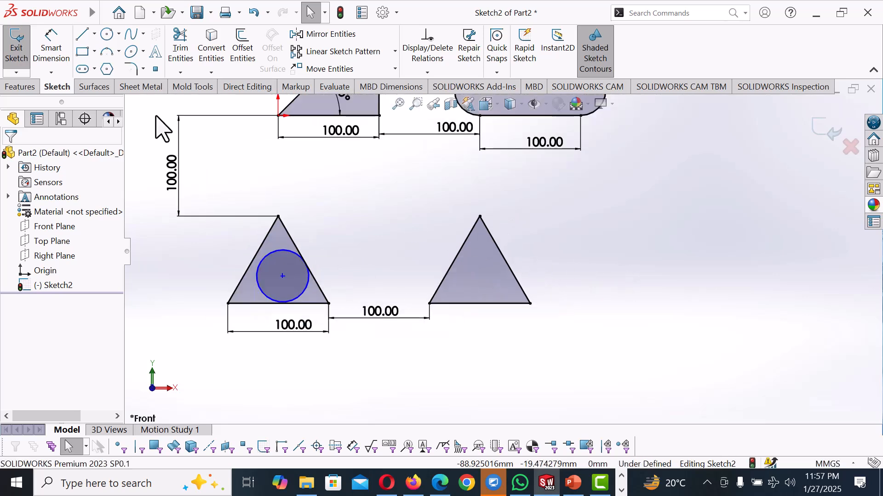
left_click(107, 35)
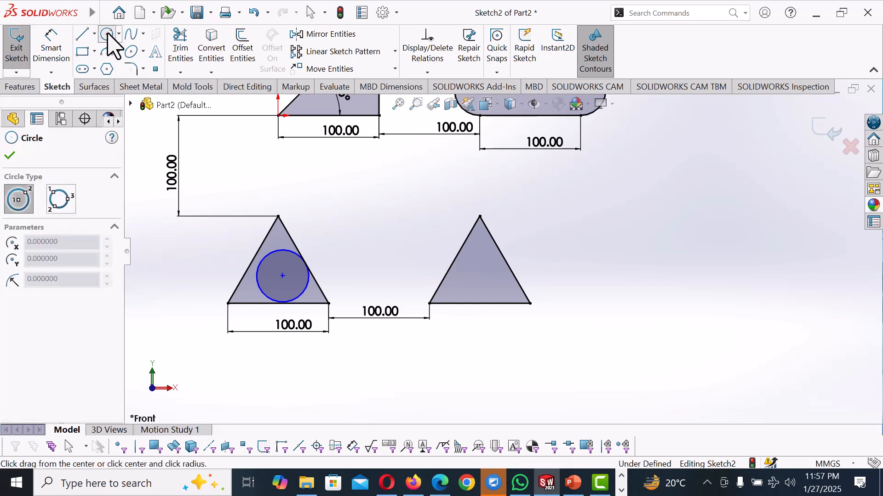
left_click(61, 202)
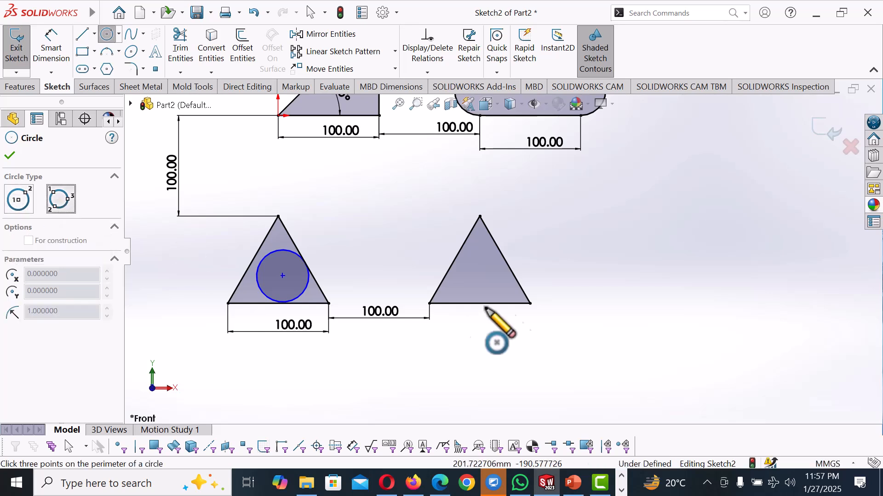
left_click(453, 263)
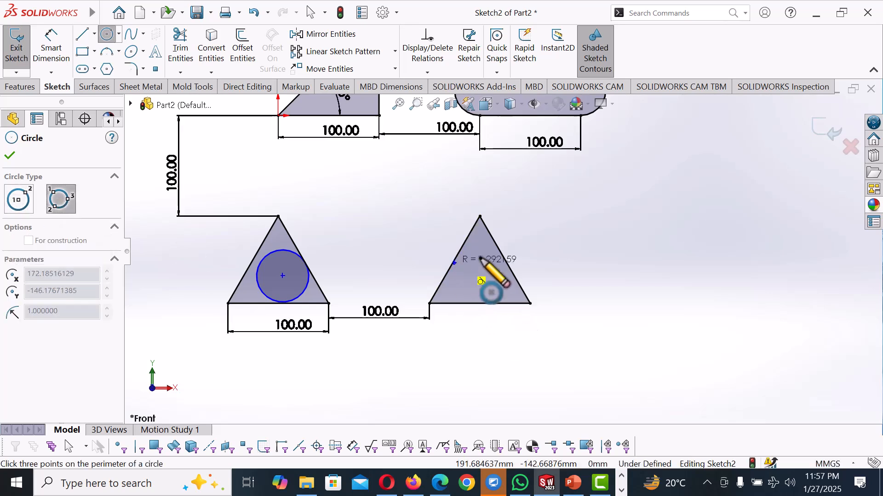
left_click(502, 253)
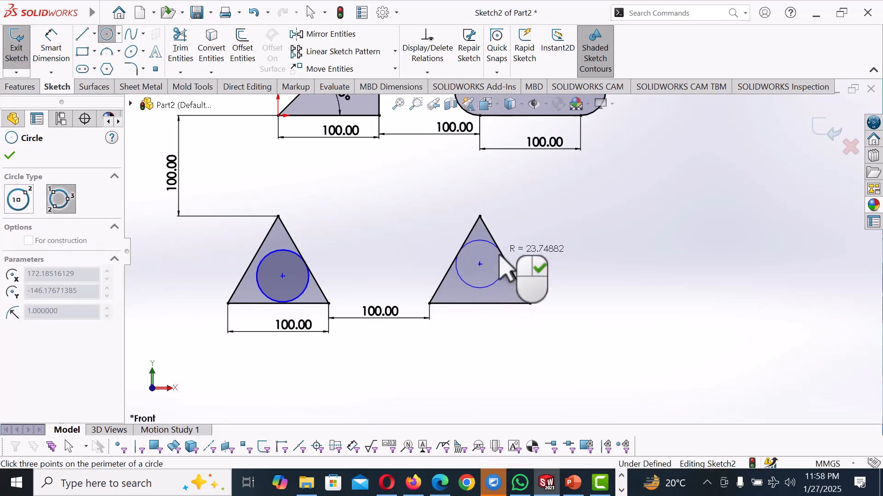
left_click(477, 303)
right_click(478, 303)
left_click(519, 314)
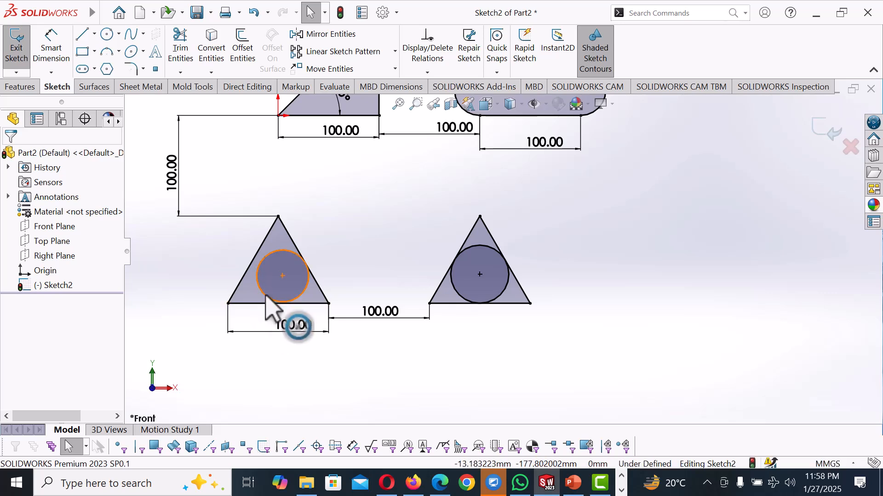
Step: Apply Tangent relations between the circle in the lower-left triangle and that triangle's base and left side
left_click(268, 298)
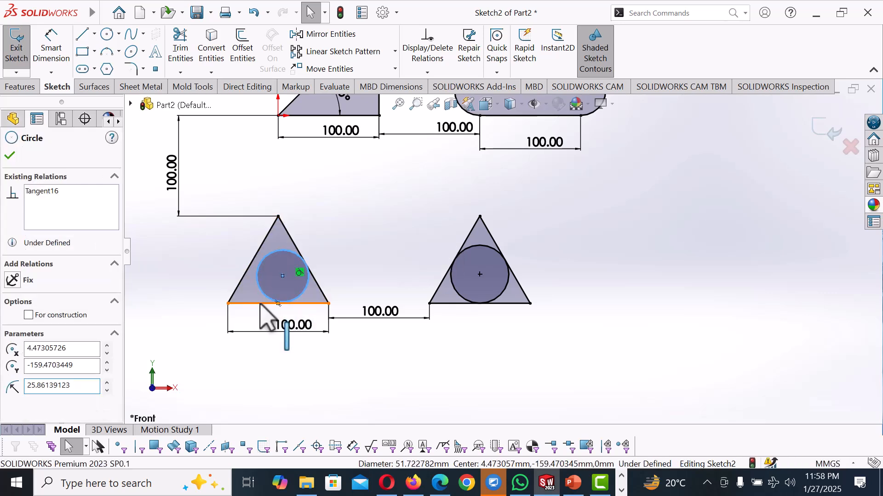
left_click(261, 304, "ctrl")
left_click(13, 347)
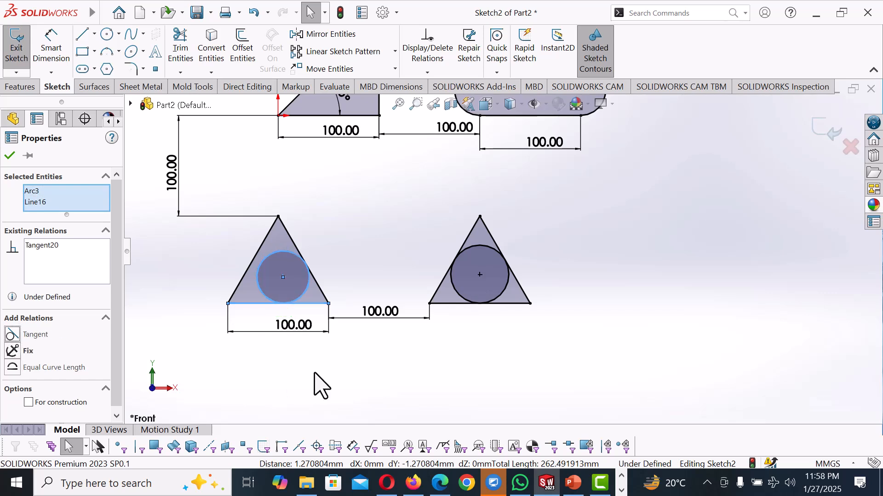
left_click(292, 325)
left_click(259, 294)
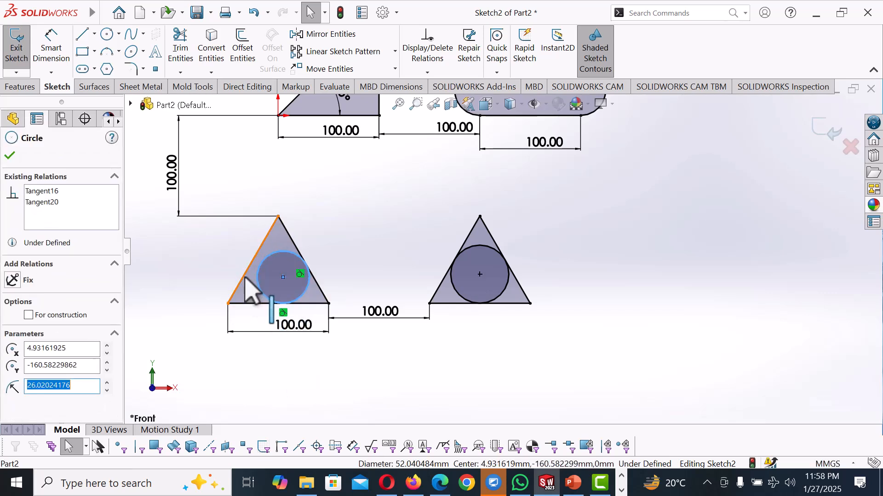
left_click(233, 295, "ctrl")
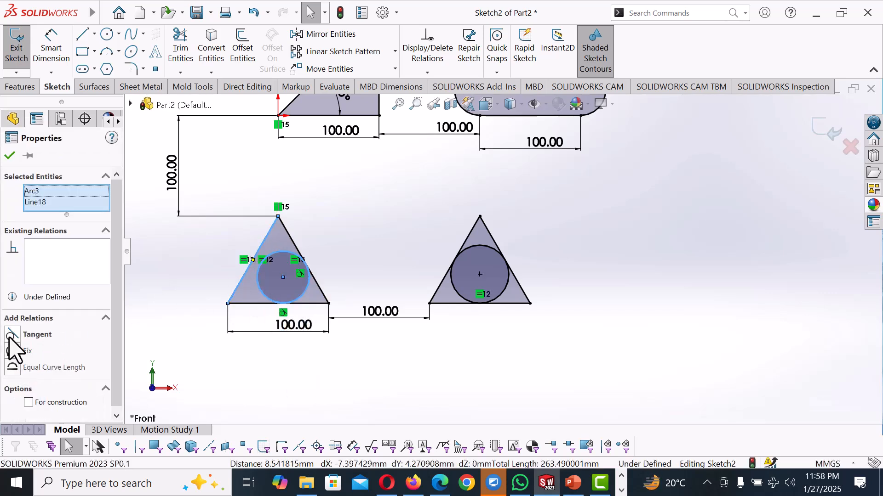
left_click(12, 335)
left_click(279, 352)
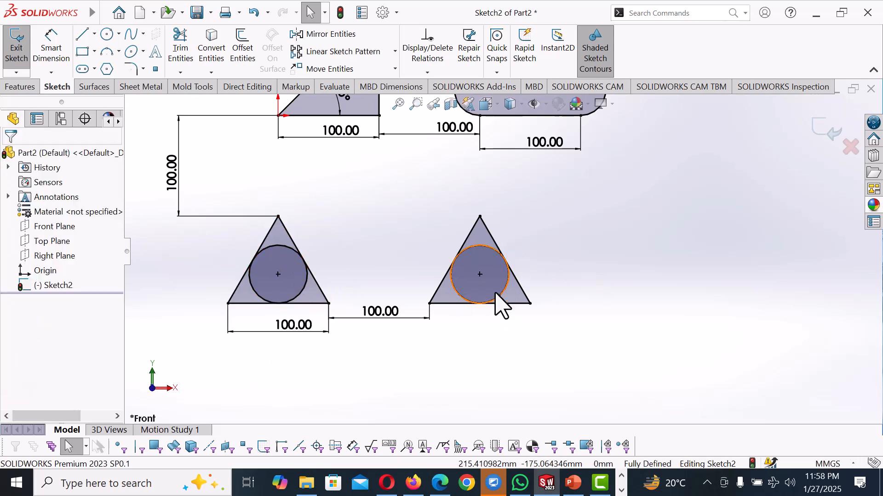
Step: Draw a center circle of about 21 mm radius centered on the lower-left triangle's apex
scroll(543, 311, "up", 2)
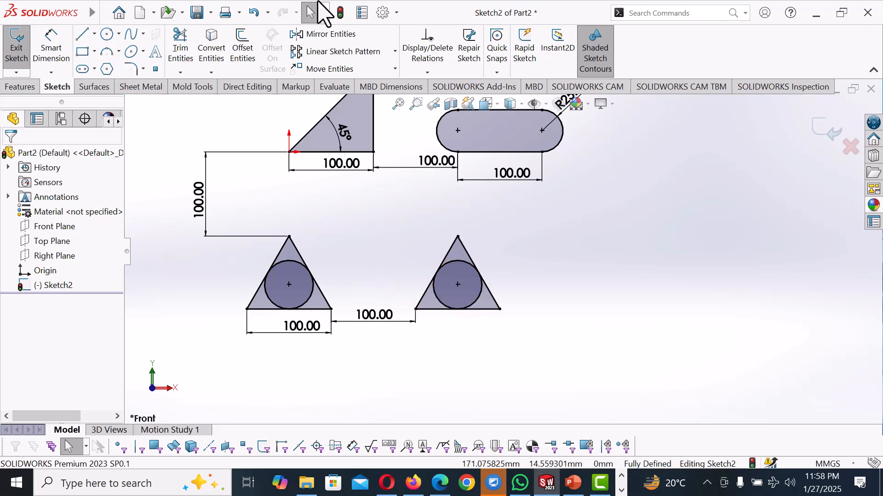
left_click(107, 34)
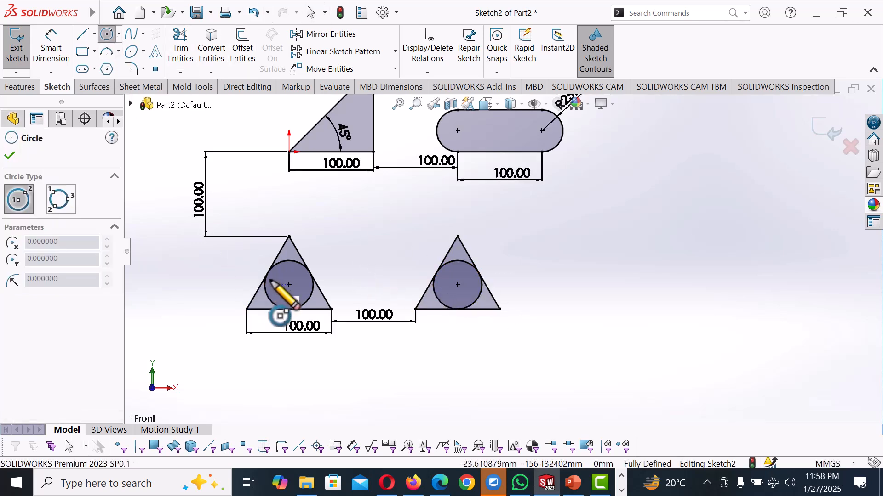
left_click(289, 237)
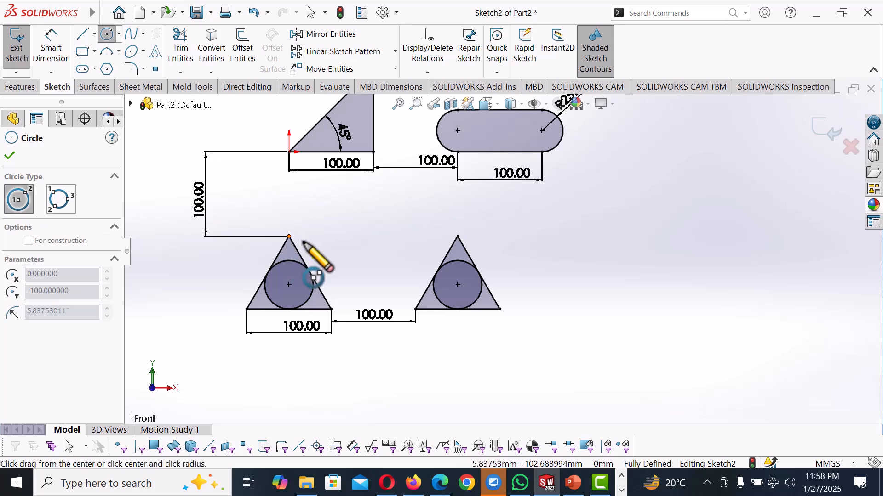
left_click(304, 246)
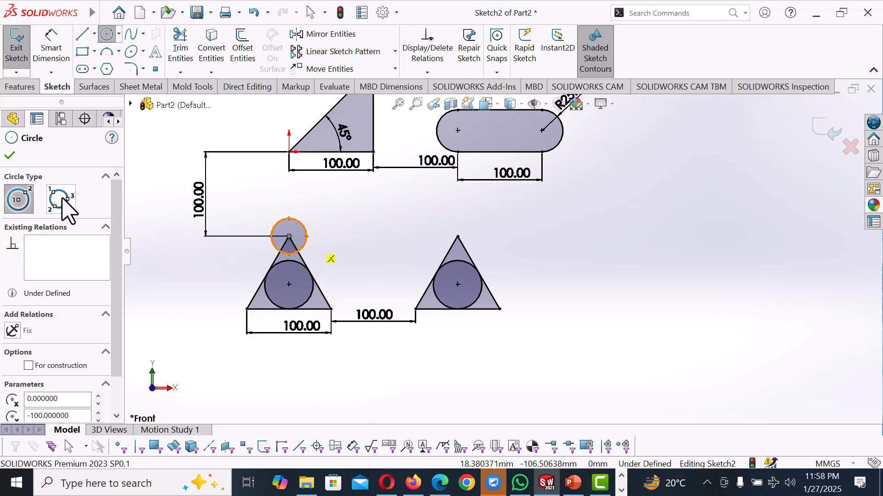
Step: Draw a three-point perimeter circle passing through the lower-right triangle's apex and leave the Circle tool
left_click(63, 199)
left_click(457, 236)
left_click(500, 219)
left_click(494, 248)
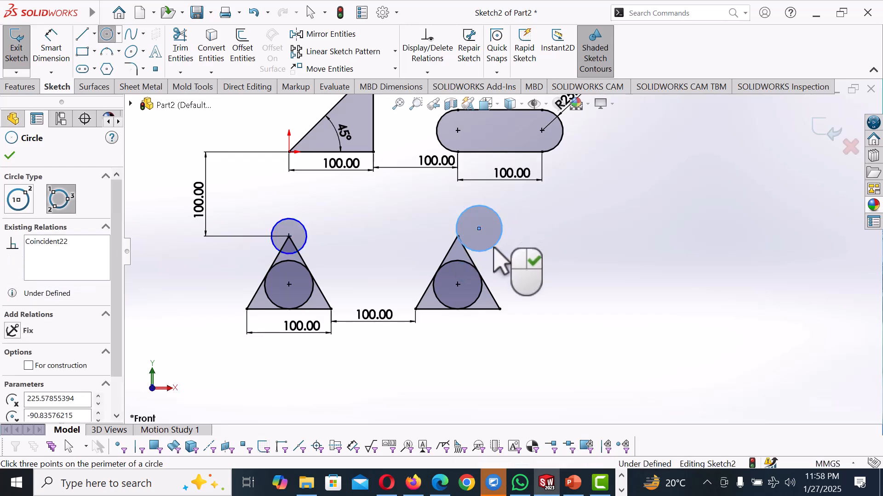
right_click(539, 267)
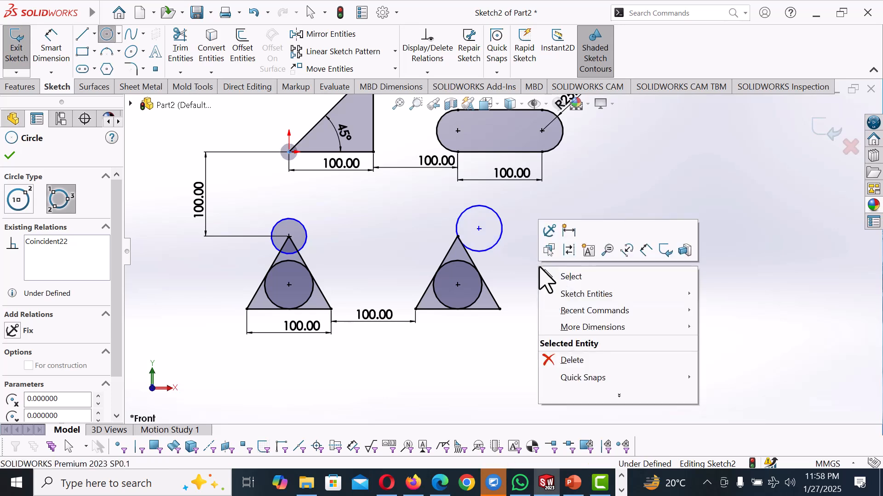
left_click(575, 277)
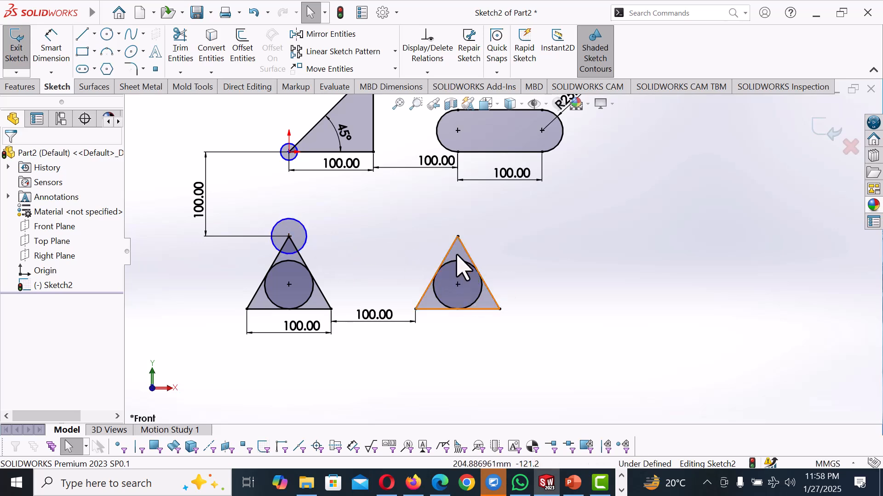
Step: Delete the trial circles at the apexes of the two lower triangles
left_click(306, 238)
key("Delete")
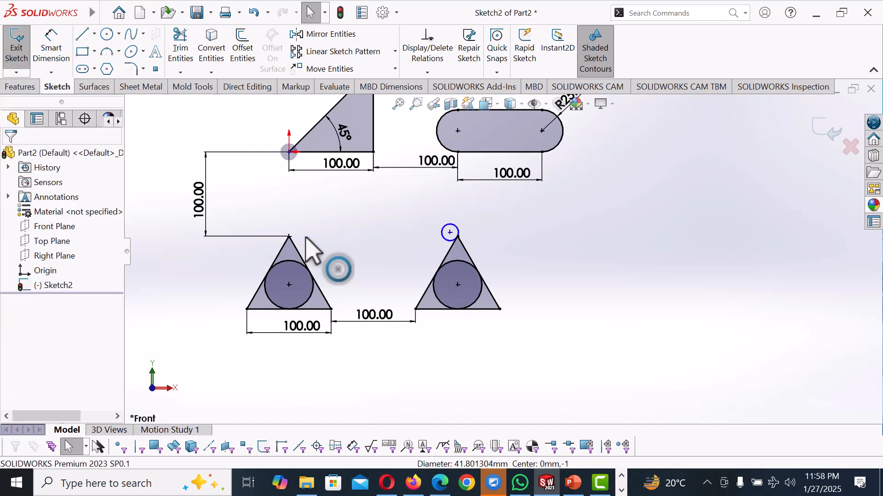
left_click(444, 235)
key("Delete")
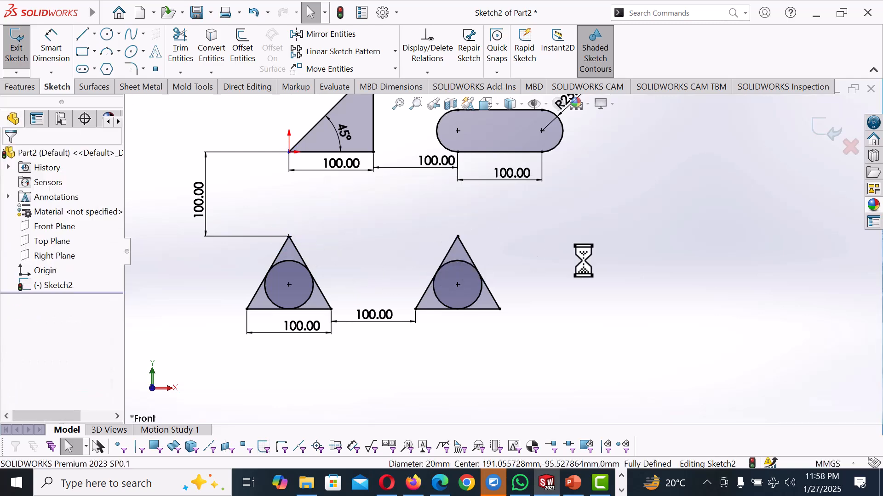
Step: Draw a corner rectangle about 129 mm by 62 mm to the right of the slot
scroll(594, 265, "up", 4)
scroll(620, 222, "down", 2)
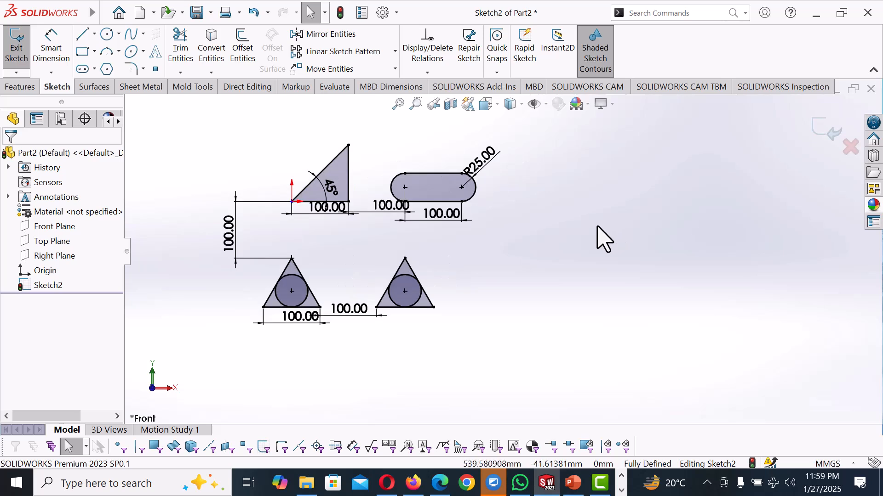
left_click(82, 53)
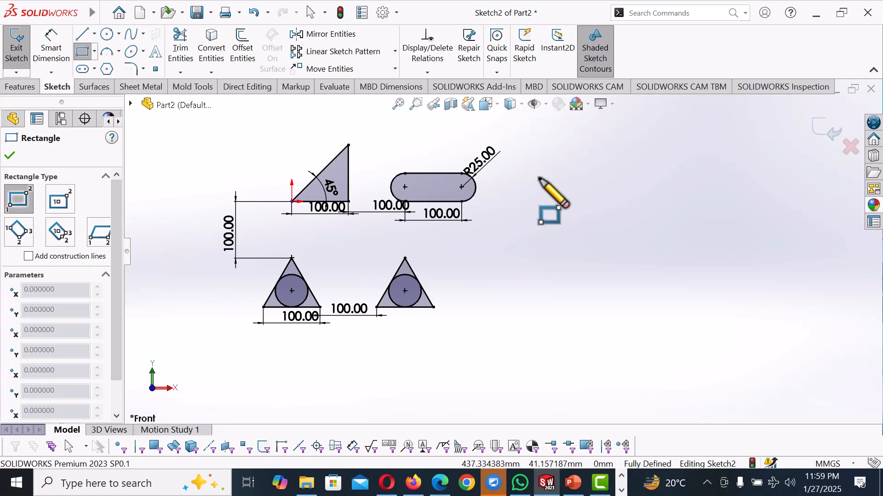
left_click(516, 174)
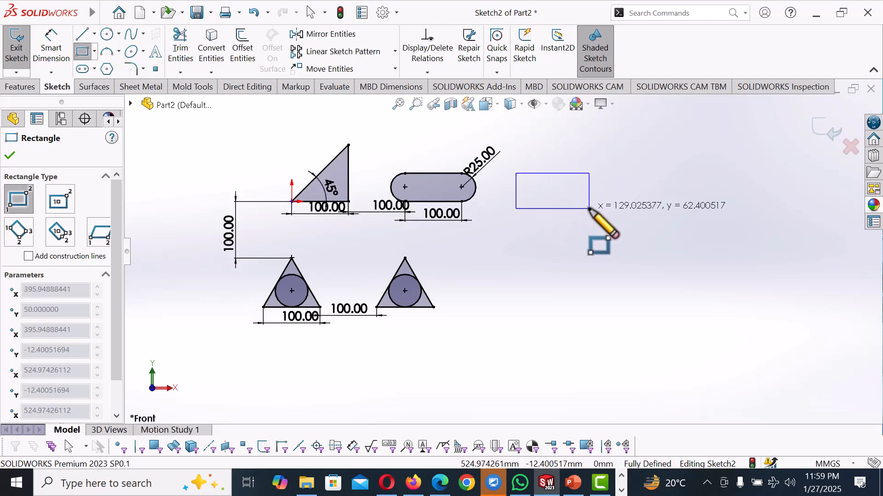
left_click(589, 209)
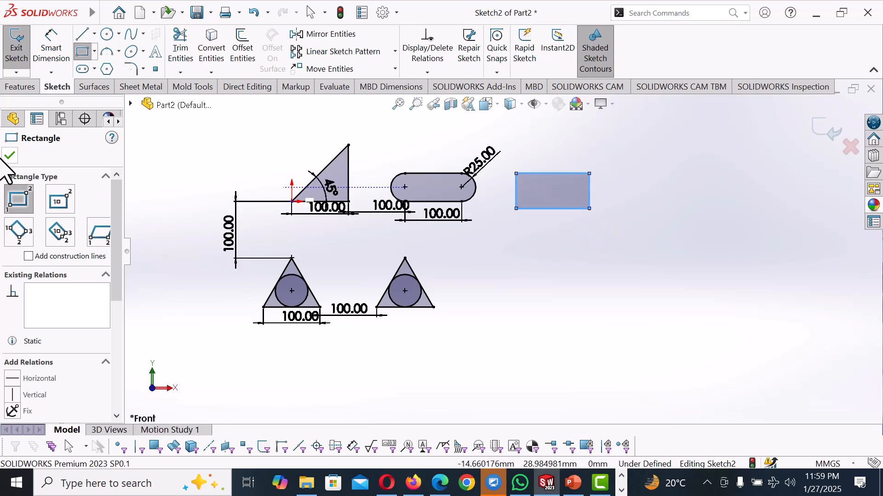
Step: Draw a center rectangle about 128 mm by 78 mm to the right of the corner rectangle
left_click(57, 202)
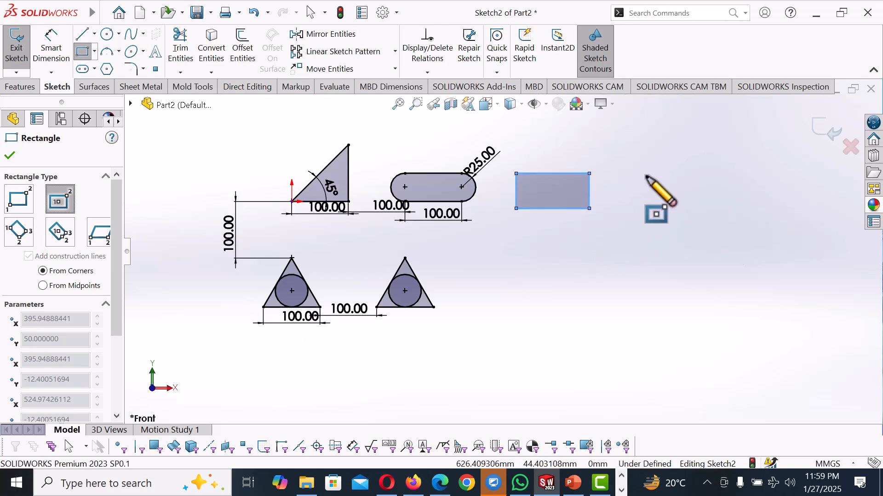
left_click(647, 177)
left_click(683, 198)
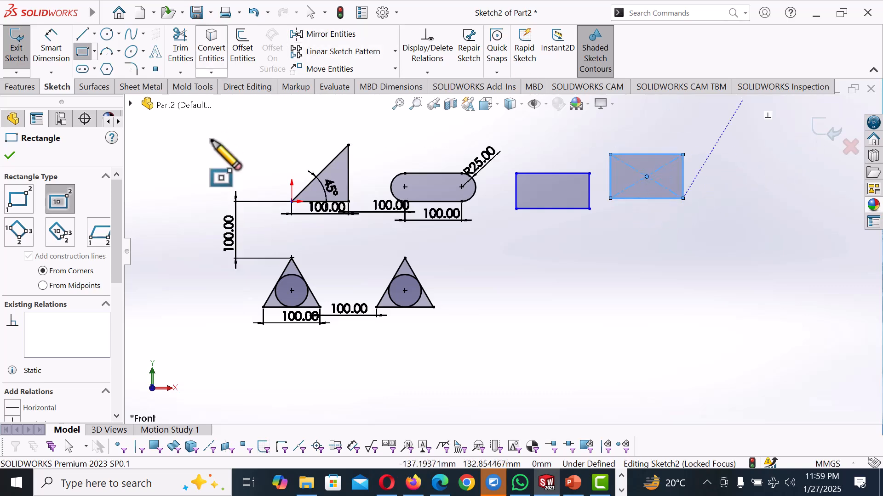
left_click(11, 156)
Step: Dimension the corner rectangle beside the slot to 100 mm wide and 50 mm high
left_click(51, 46)
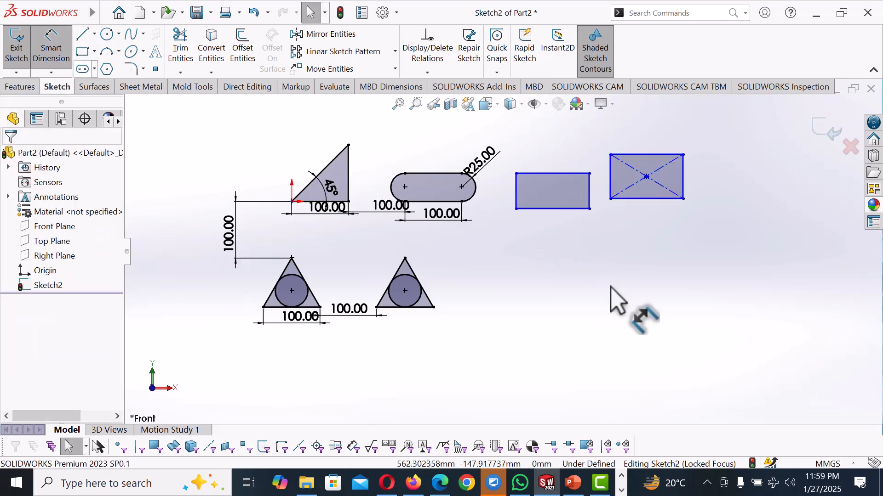
left_click(534, 211)
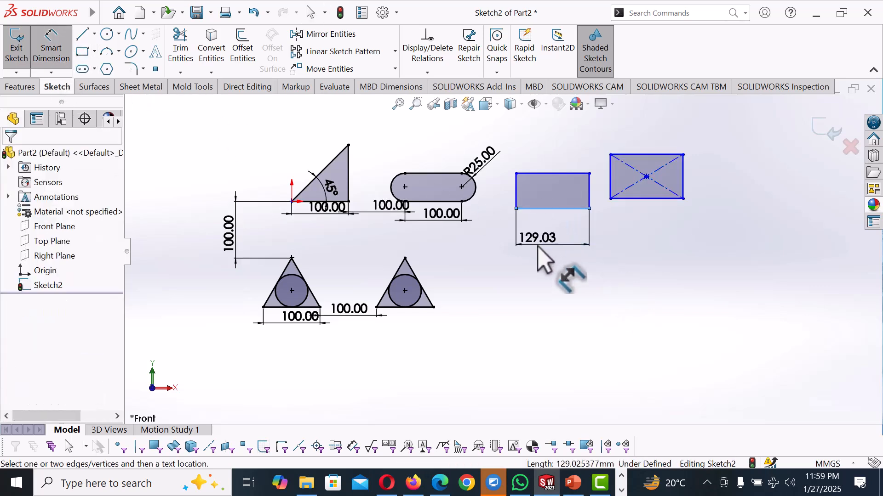
left_click(542, 251)
type("100")
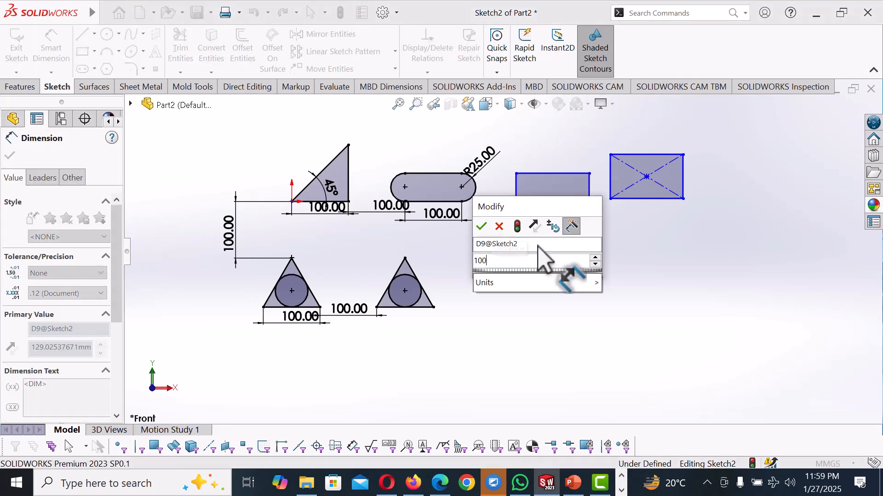
key("Return")
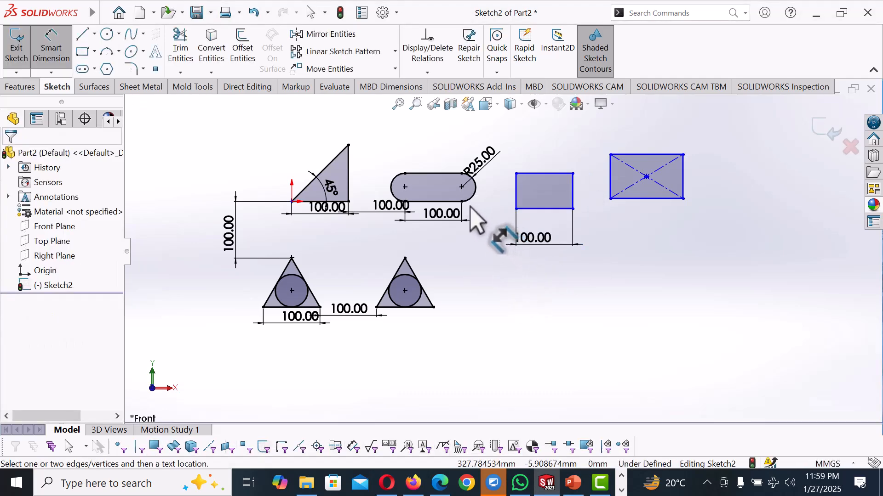
left_click(515, 202)
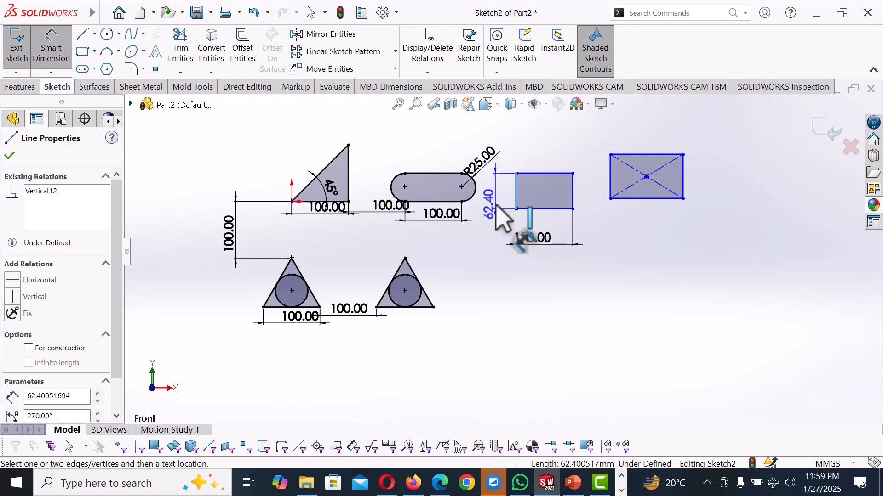
left_click(496, 208)
type("100")
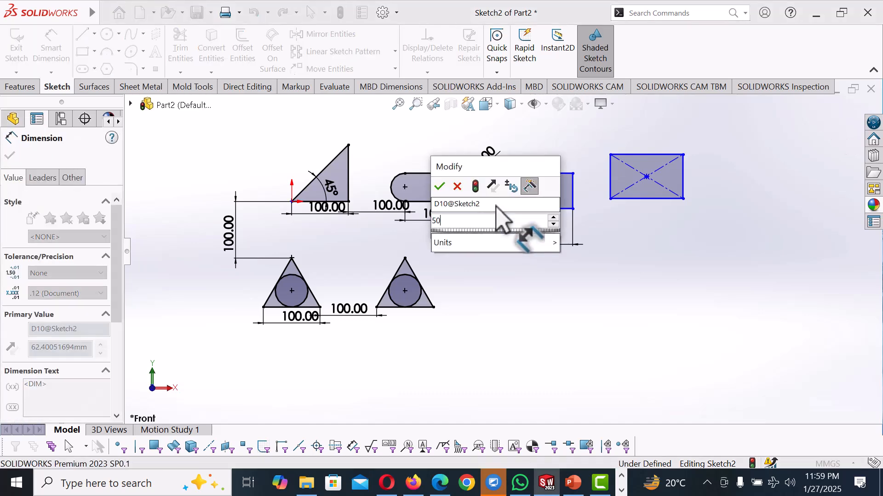
key("Return")
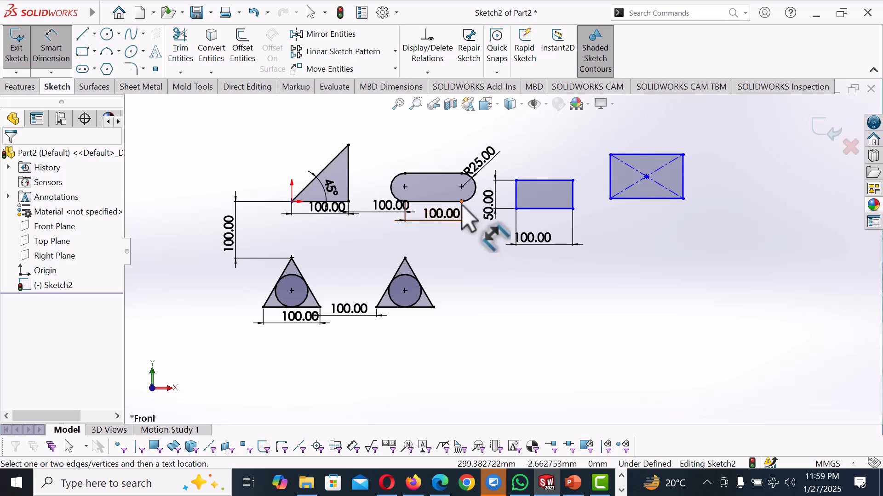
Step: Dimension the horizontal gap between the slot's lower-right endpoint and the corner rectangle's lower-left corner as 100 mm, and leave Smart Dimension
left_click(515, 208)
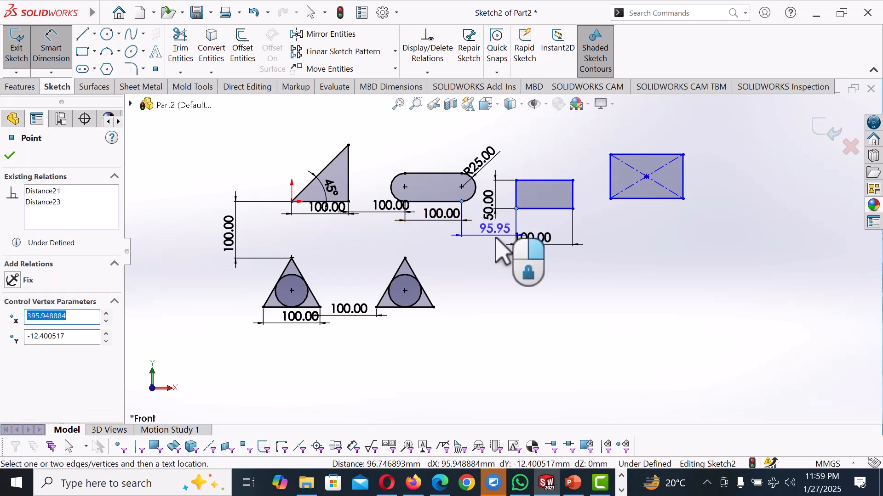
left_click(497, 245)
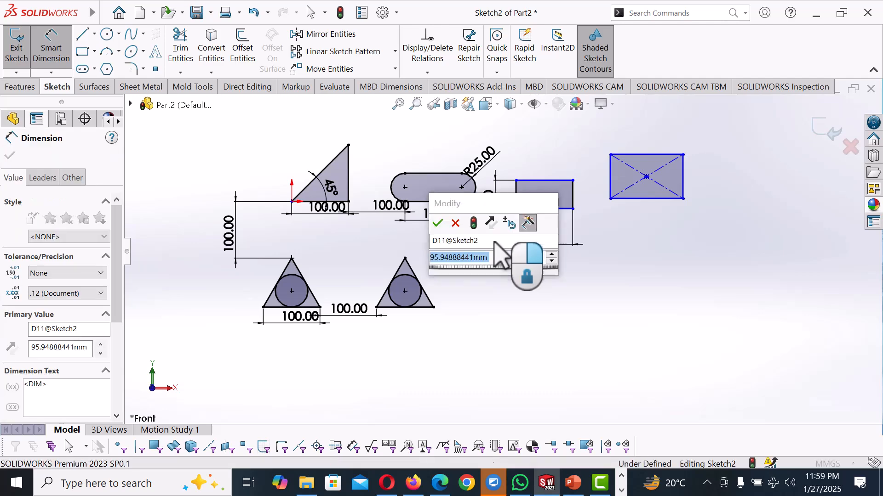
type("100")
key("Return")
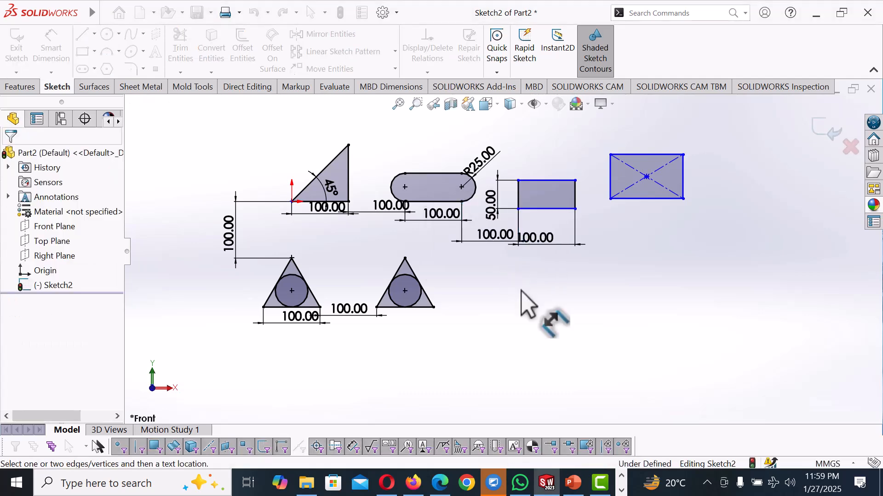
right_click(522, 292)
left_click(560, 334)
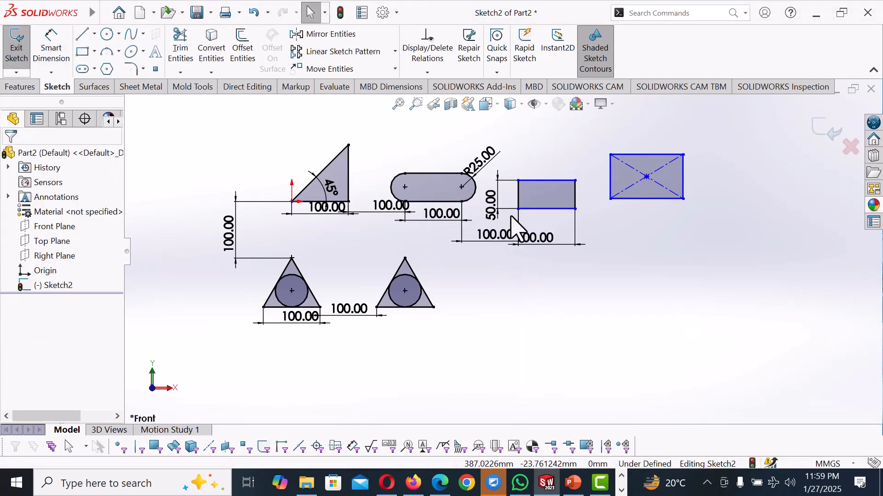
Step: Add a Horizontal relation between the corner rectangle's lower-left corner and the slot's lower-right endpoint
left_click(518, 209)
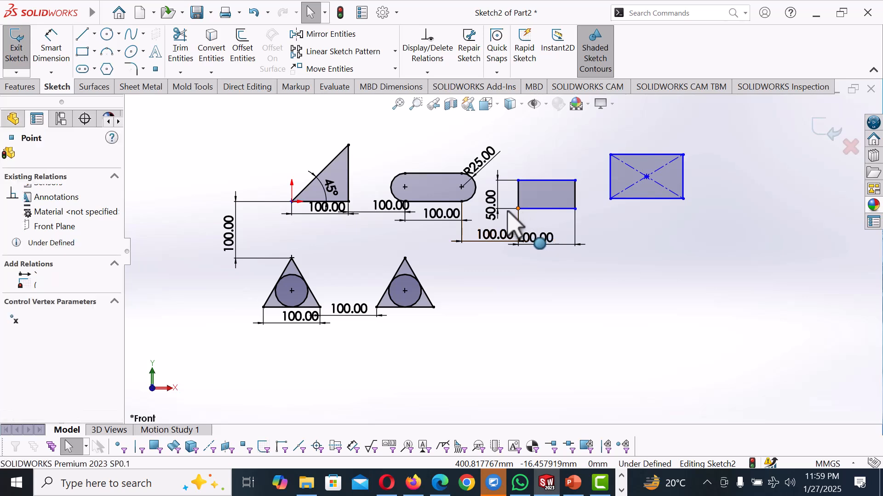
left_click(461, 202, "ctrl")
left_click(13, 334)
left_click(653, 278)
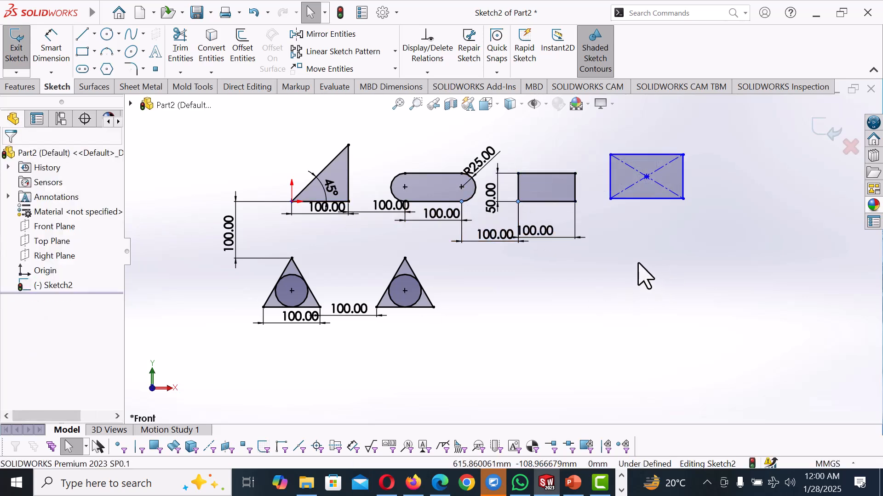
Step: Align the center rectangle's lower-left and upper-left corners with the corner rectangle's matching right corners using Horizontal relations
left_click(576, 202)
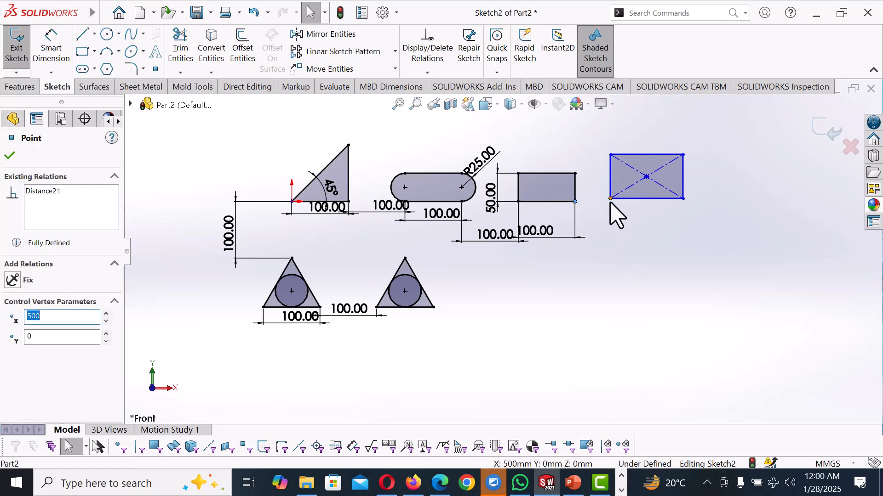
left_click(610, 199, "ctrl")
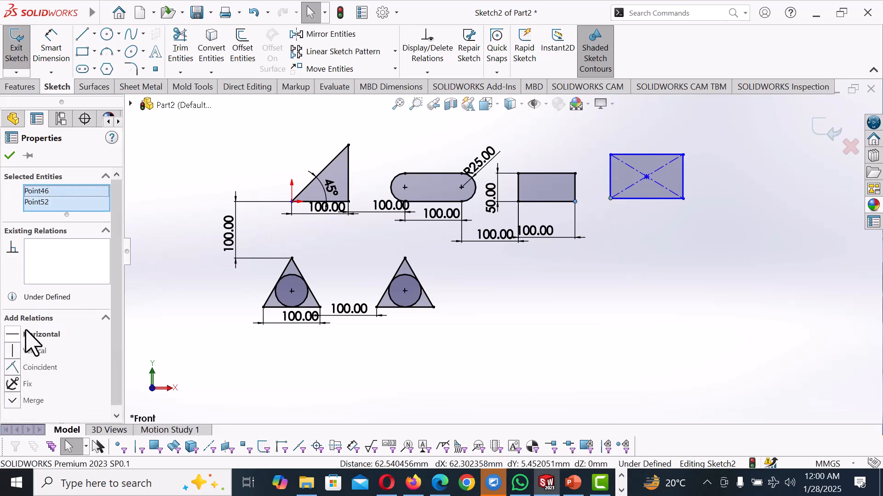
left_click(12, 334)
left_click(729, 295)
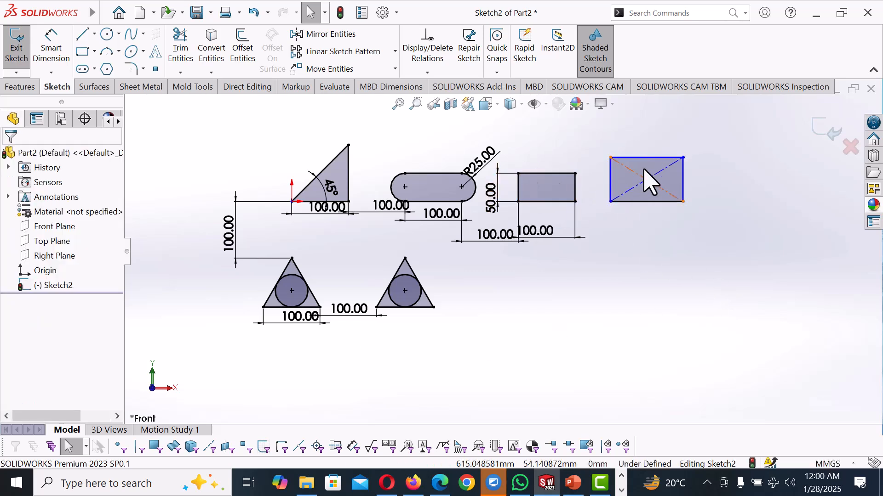
left_click(575, 174)
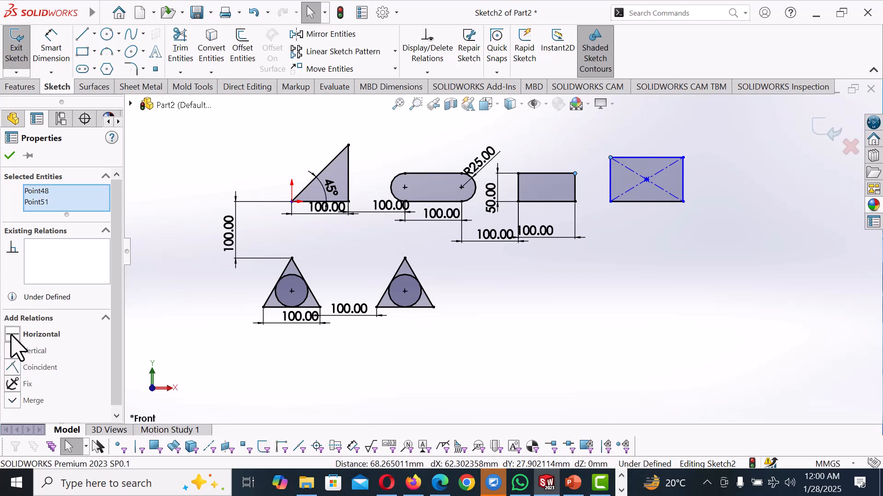
left_click(13, 335)
left_click(761, 271)
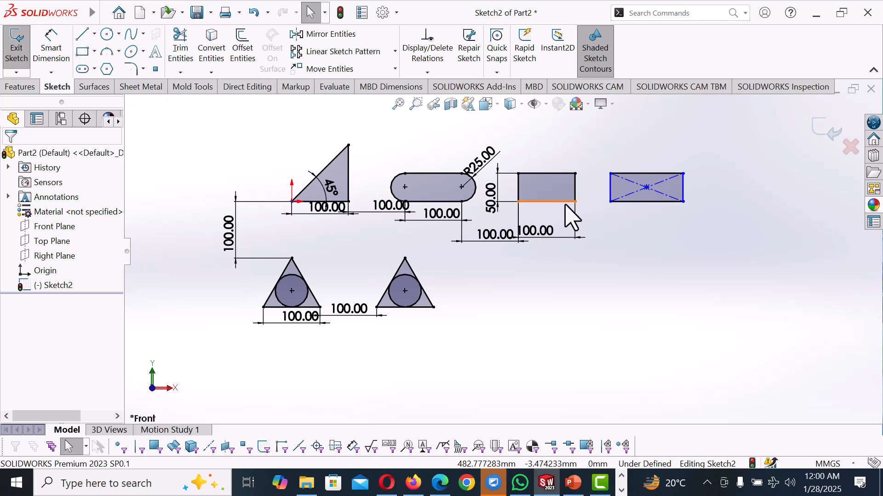
Step: Add Equal relations between the two rectangles' bottom edges and between their facing vertical edges
left_click(569, 202)
left_click(625, 202, "ctrl")
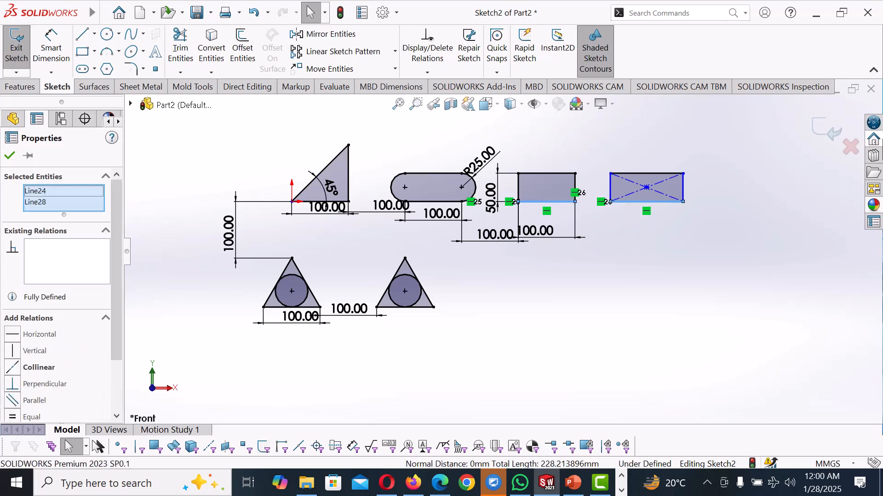
left_click(13, 417)
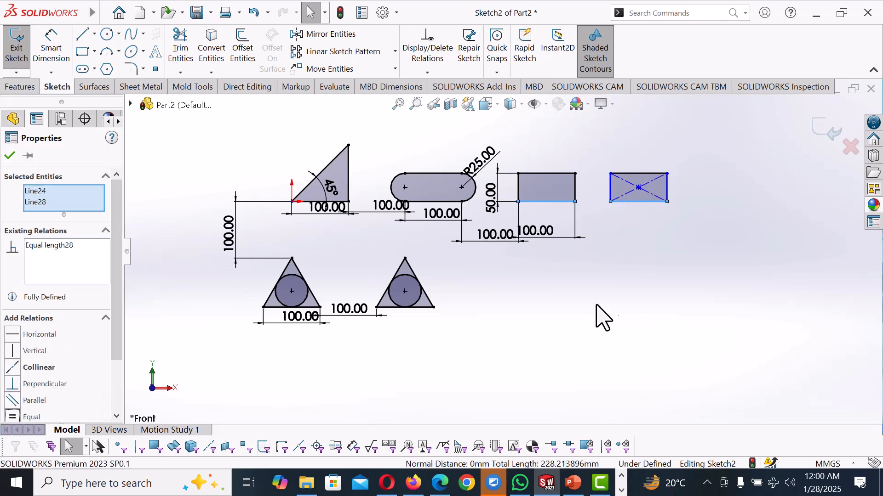
left_click(631, 286)
left_click(576, 196)
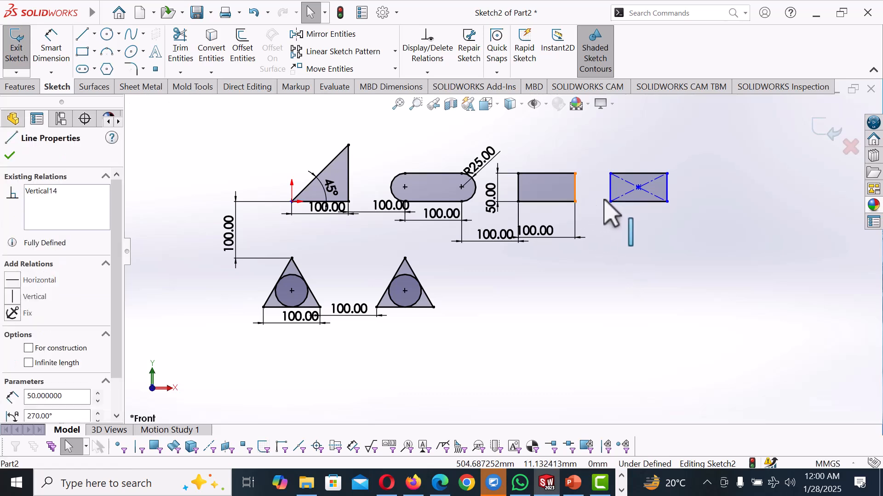
left_click(609, 197, "ctrl")
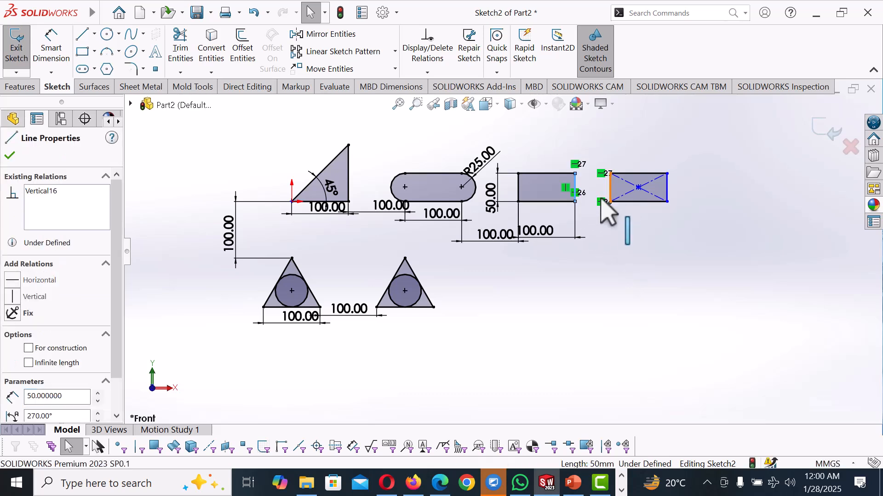
left_click(12, 417)
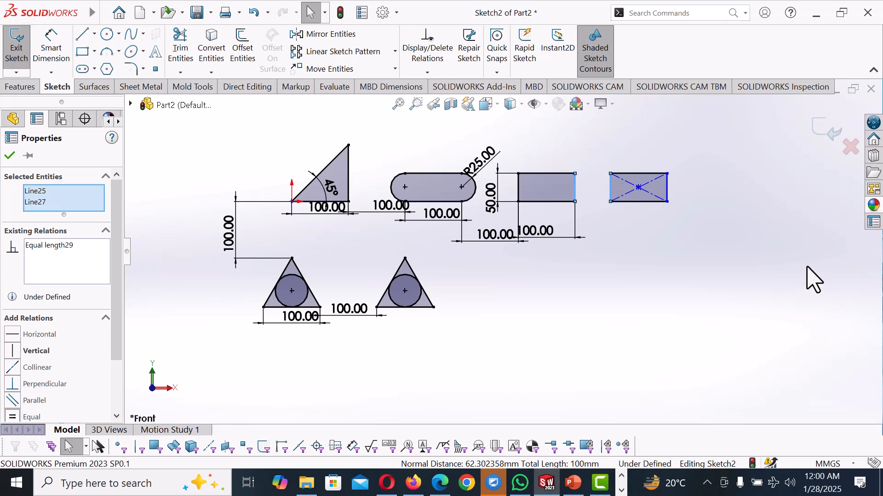
left_click(774, 263)
Step: Dimension the horizontal gap between the corner rectangle and the center rectangle as 50 mm
right_click_drag(653, 275, 667, 221)
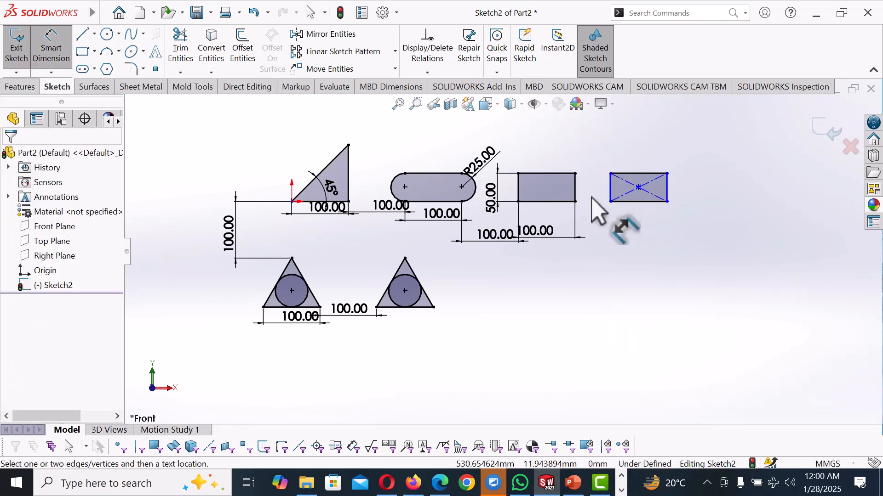
left_click(574, 201)
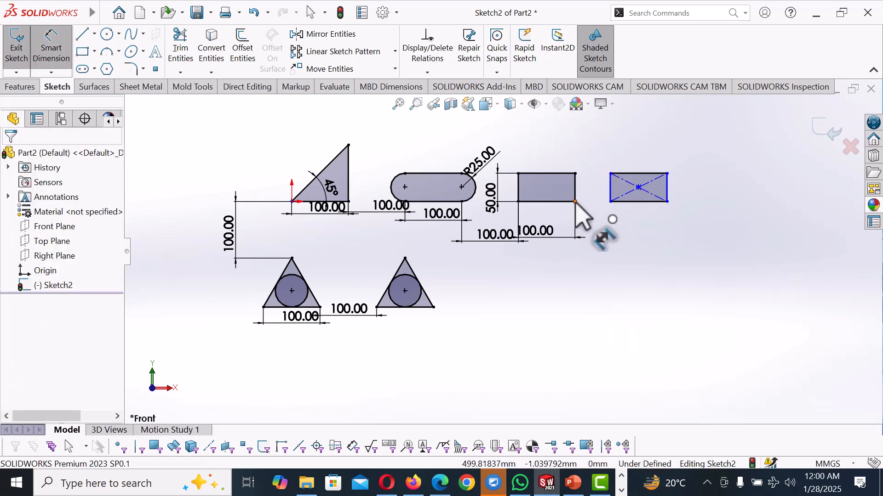
left_click(609, 201)
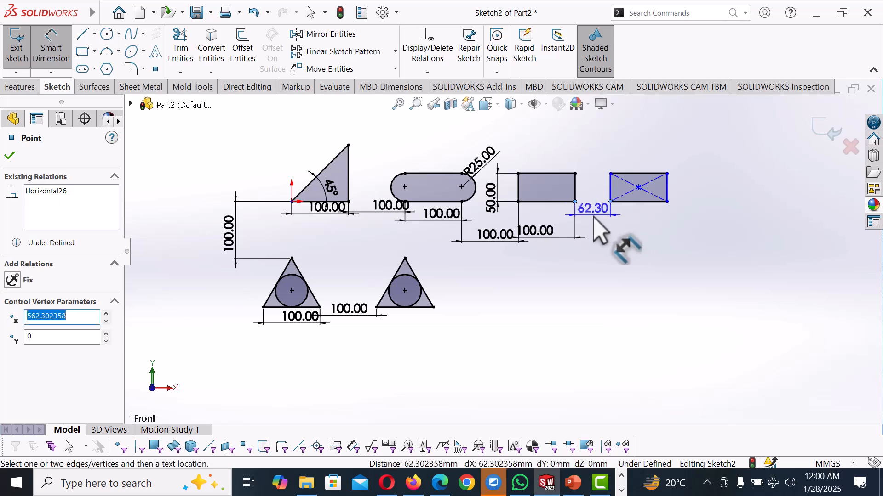
left_click(595, 219)
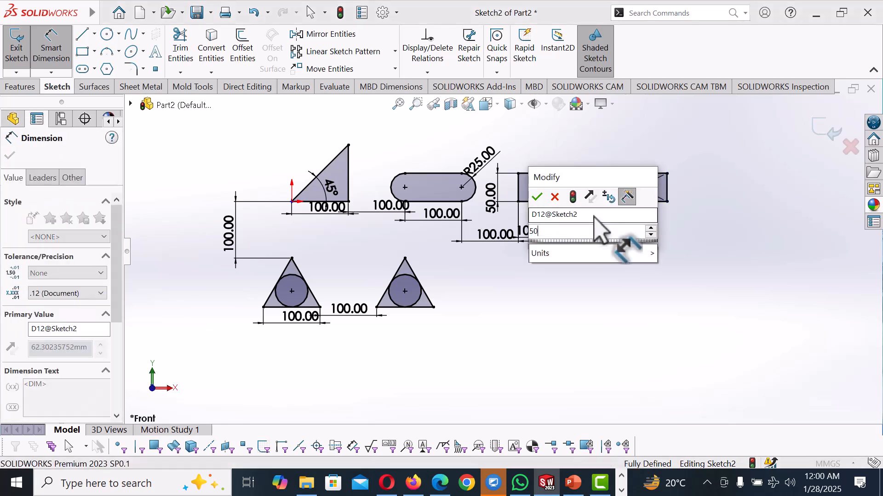
key("Return")
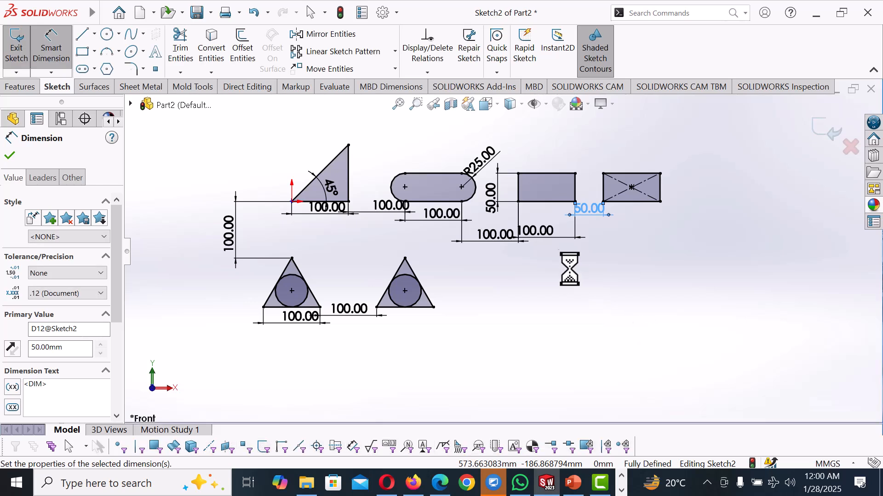
Step: Set the gap between the slot and the corner rectangle to 50 mm
left_click(495, 235)
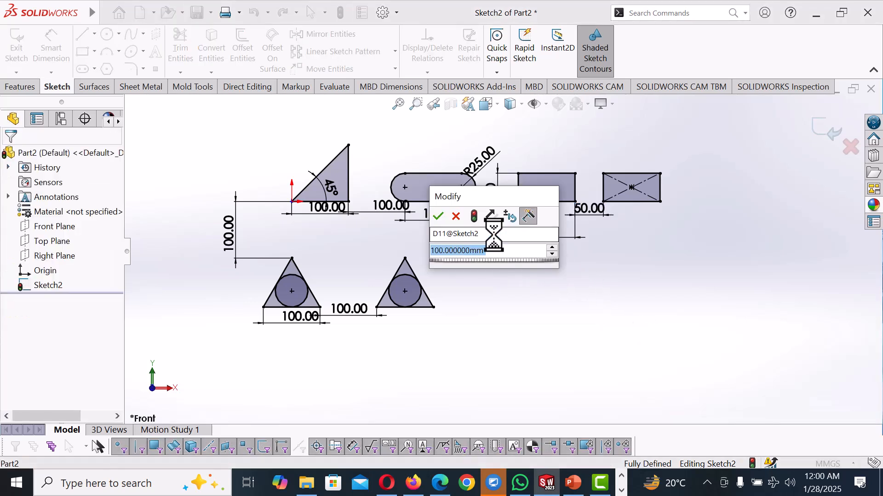
type("100")
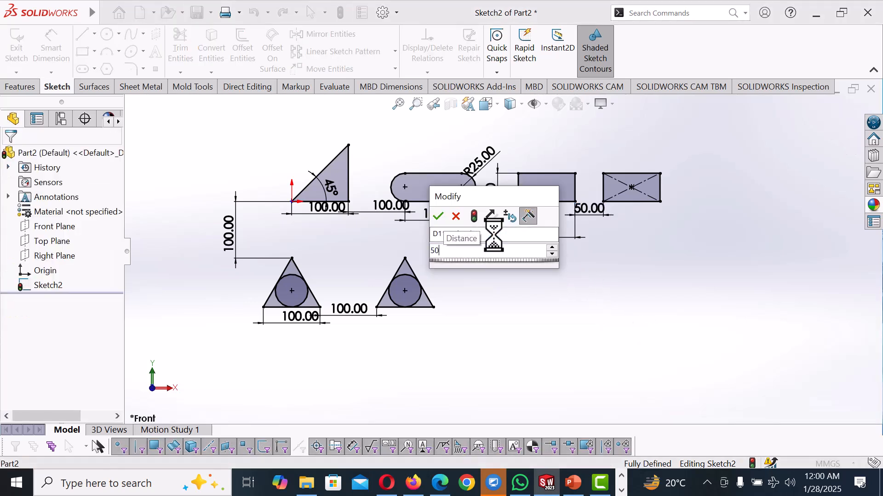
key("Return")
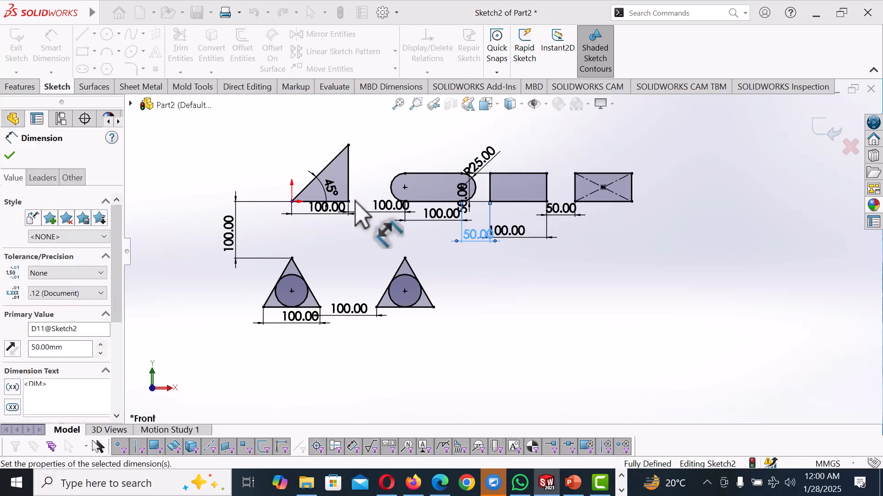
Step: Set the gap dimension between the upper triangle and the slot to 50 mm, placing it lower beneath the shapes
left_click_drag(373, 209, 371, 225)
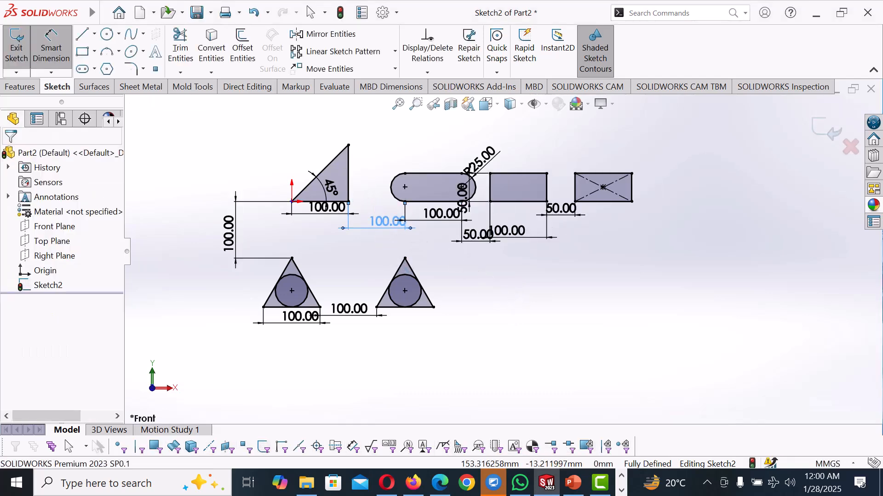
double_click(387, 221)
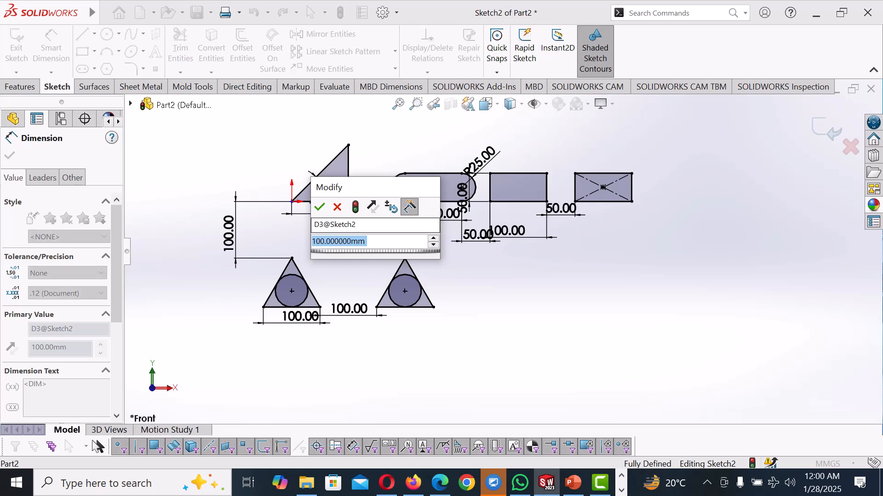
type("50")
key("Return")
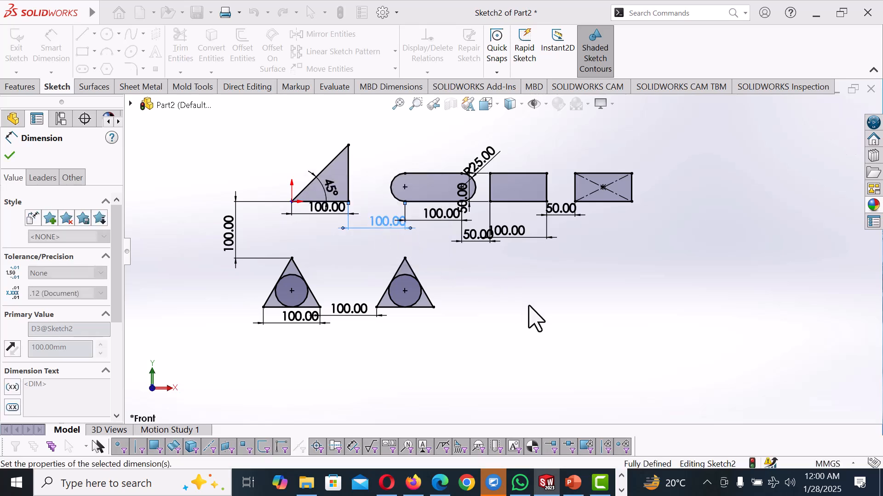
Step: Set the gap between the two lower triangles to 50 mm and end dimensioning
double_click(351, 312)
type("5")
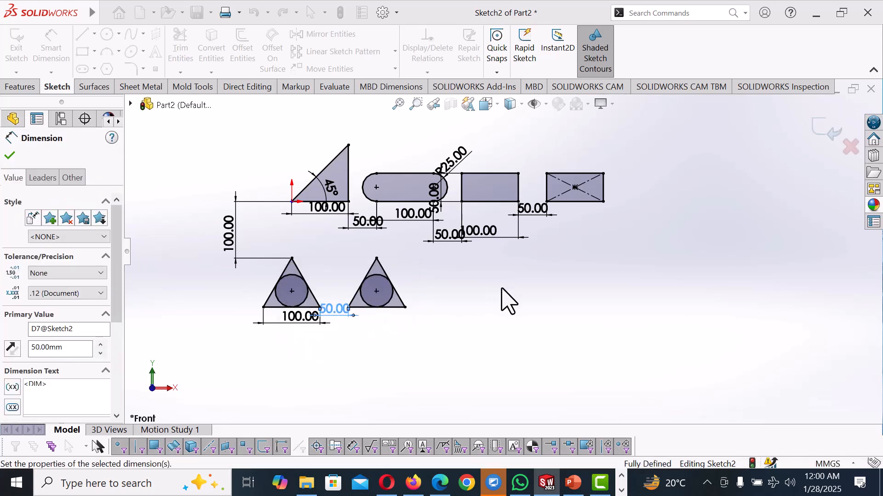
left_click(502, 304)
right_click(478, 292)
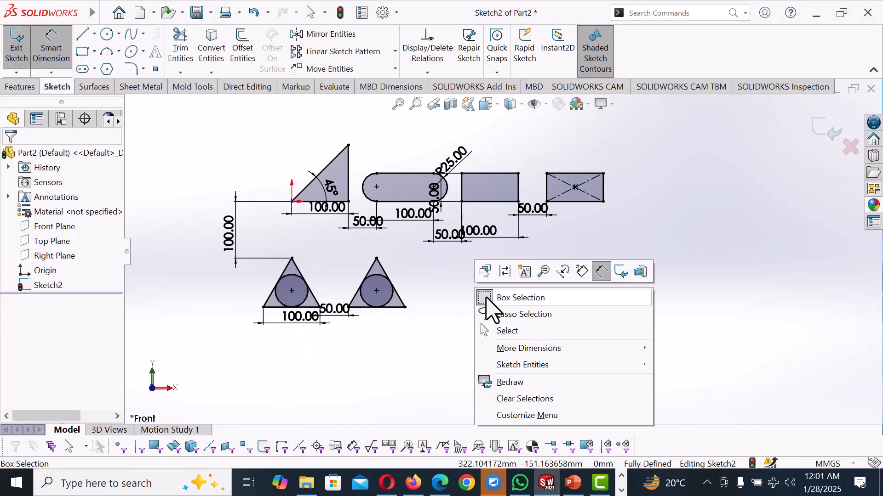
left_click(507, 331)
Step: Move the upper triangle's base dimension and the triangle-to-slot gap dimension farther below the shapes
left_click_drag(316, 214, 315, 226)
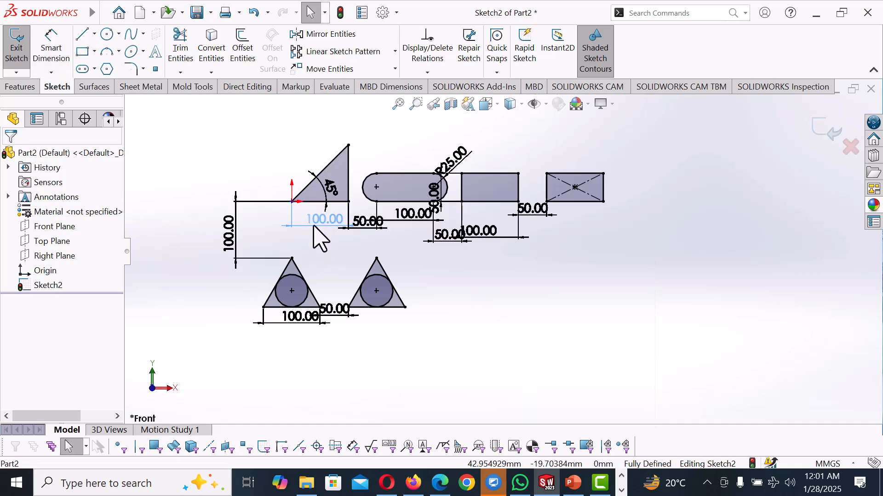
left_click(444, 248)
left_click_drag(387, 228, 385, 231)
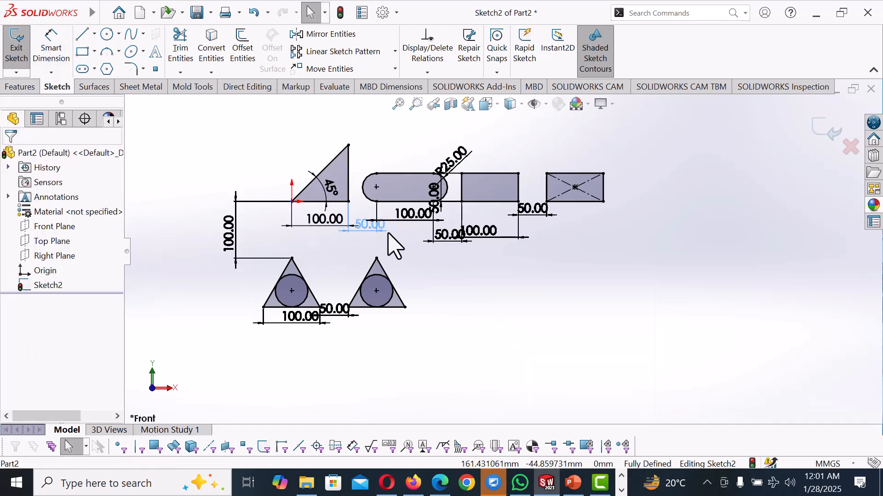
left_click(446, 206)
Step: Reposition the corner rectangle's height dimension to its right side, its width dimension closer beneath it, and the rectangle gap dimension below the center rectangle
left_click_drag(434, 199, 528, 152)
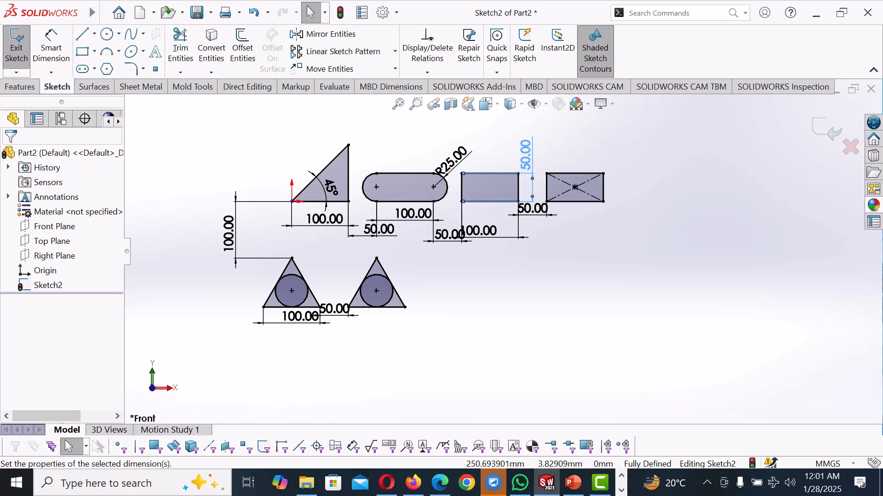
left_click(568, 253)
left_click_drag(557, 222, 590, 239)
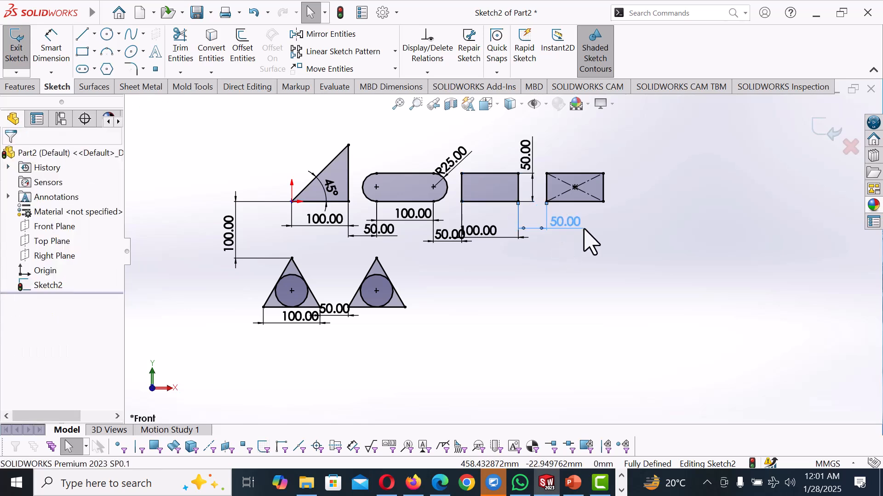
left_click_drag(484, 233, 491, 216)
left_click(489, 256)
Step: Move the slot's radius dimension farther outward and shift the triangle-to-slot gap text rightward, clear of the extension lines
left_click_drag(450, 157, 470, 141)
left_click(487, 293)
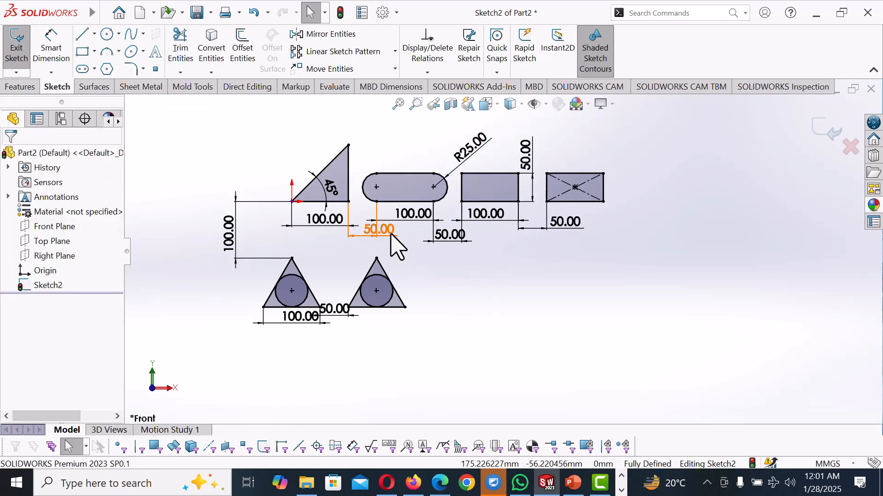
left_click_drag(390, 233, 396, 231)
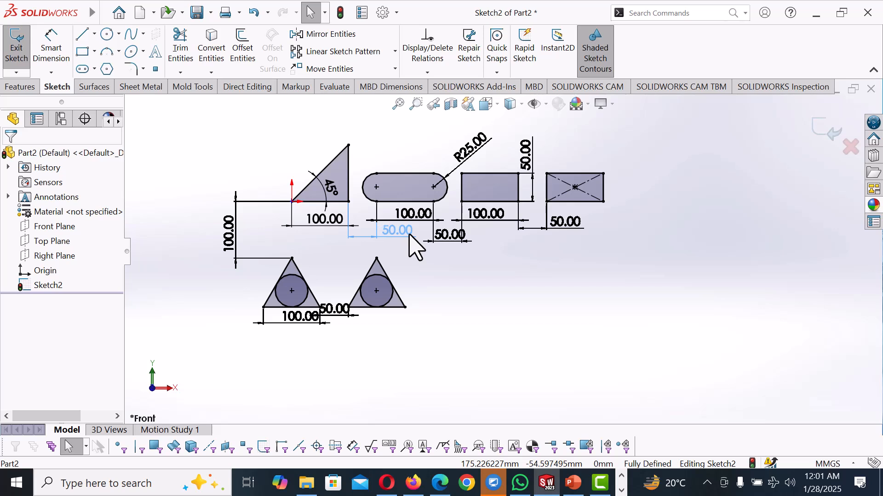
left_click(479, 260)
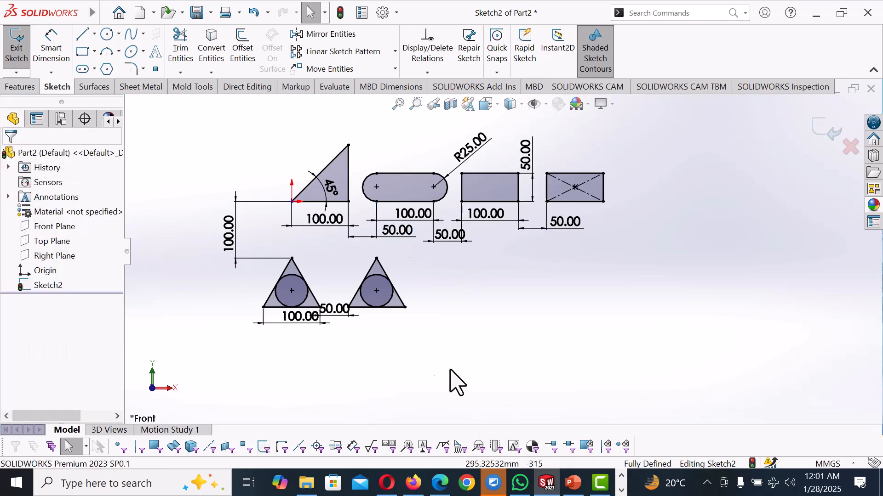
Step: Separate the lower triangles' base and gap dimensions, placing the gap text beneath the second triangle
left_click_drag(344, 316, 297, 320)
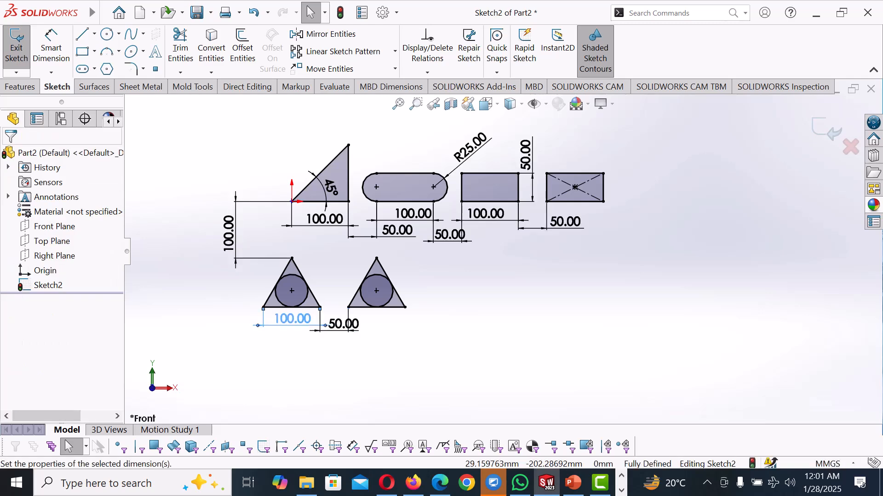
left_click_drag(357, 324, 374, 326)
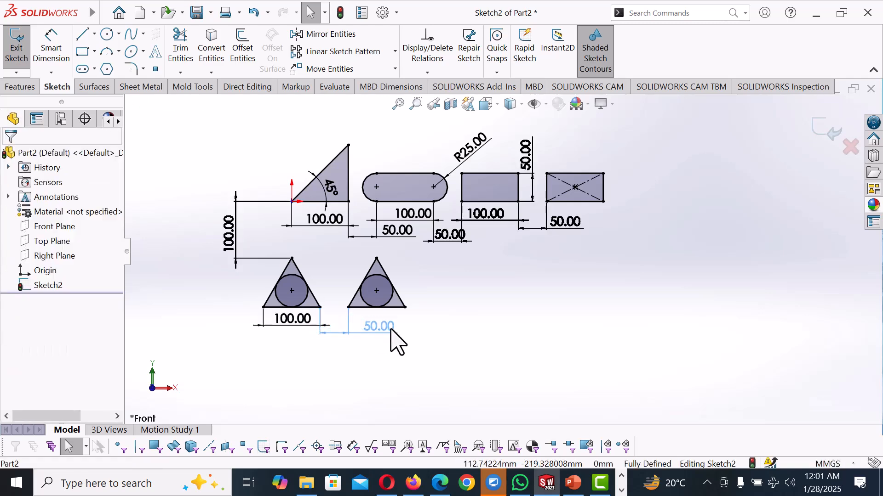
left_click(693, 170)
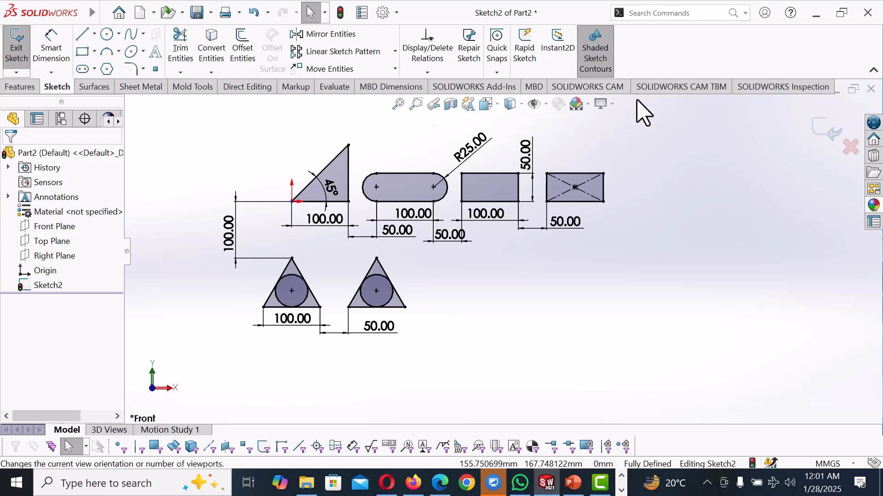
Step: Draw a 3 Point Corner Rectangle about 82 mm long, tilted about 37°, to the right of the center rectangle
left_click(94, 51)
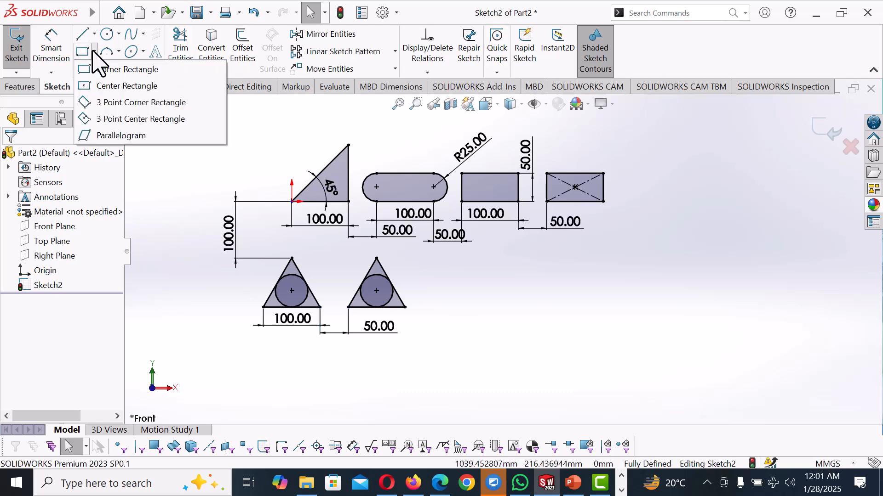
left_click(113, 102)
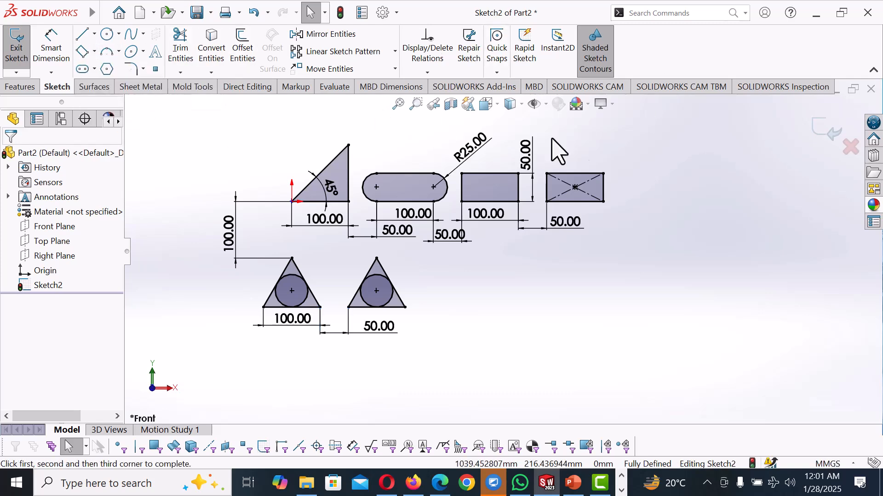
left_click(636, 197)
left_click(674, 169)
left_click(680, 194)
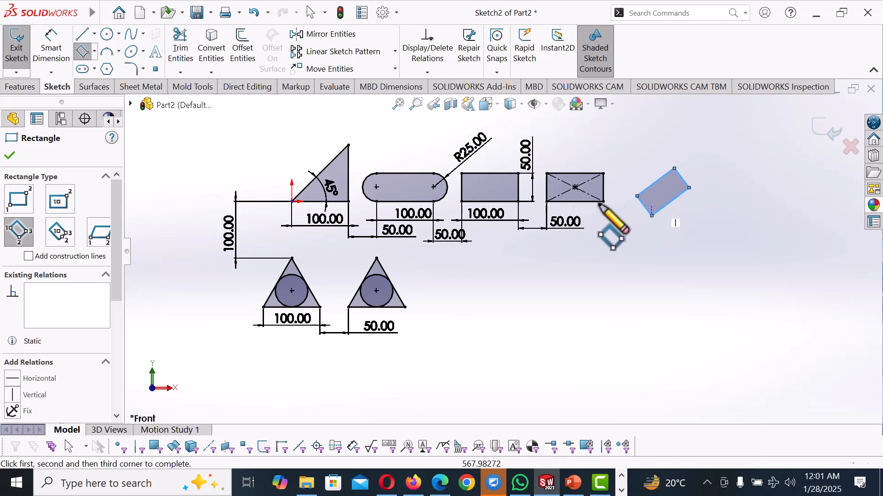
left_click(639, 202)
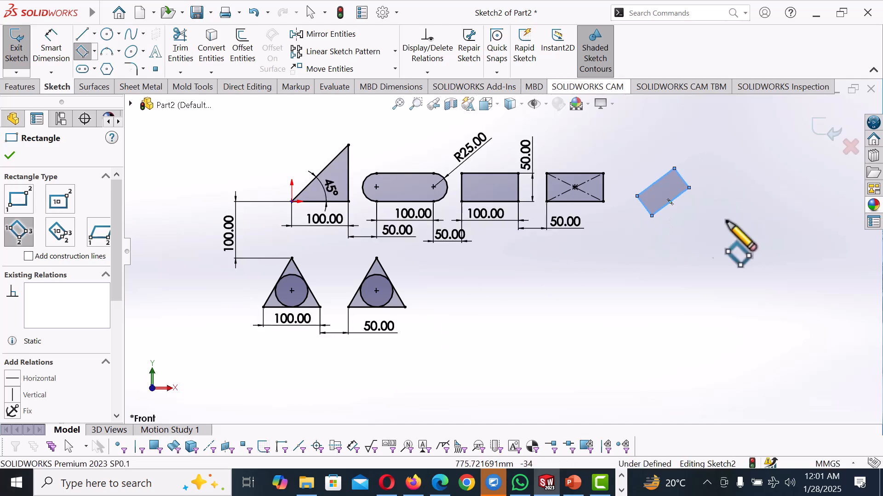
left_click(10, 155)
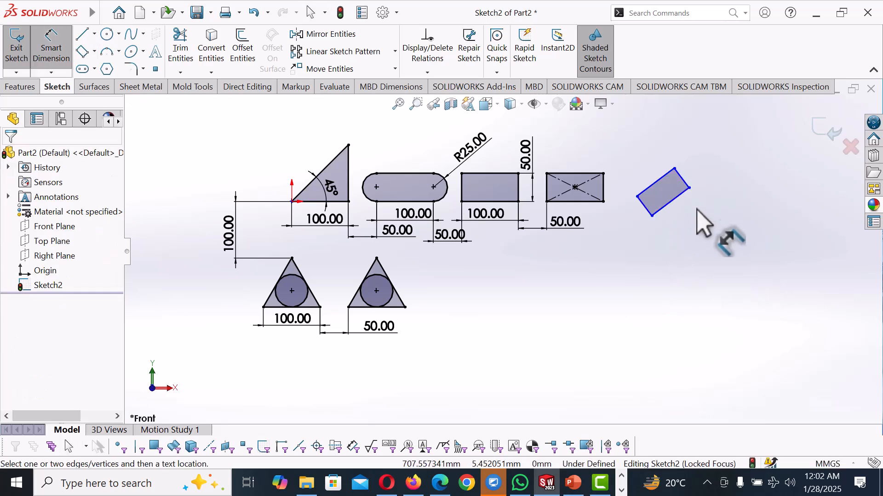
right_click(708, 234)
left_click(733, 275)
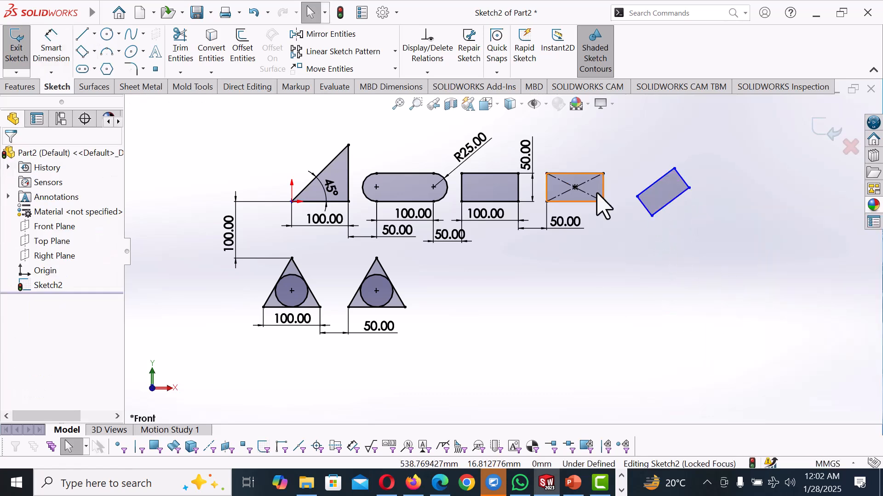
left_click_drag(605, 198, 647, 211)
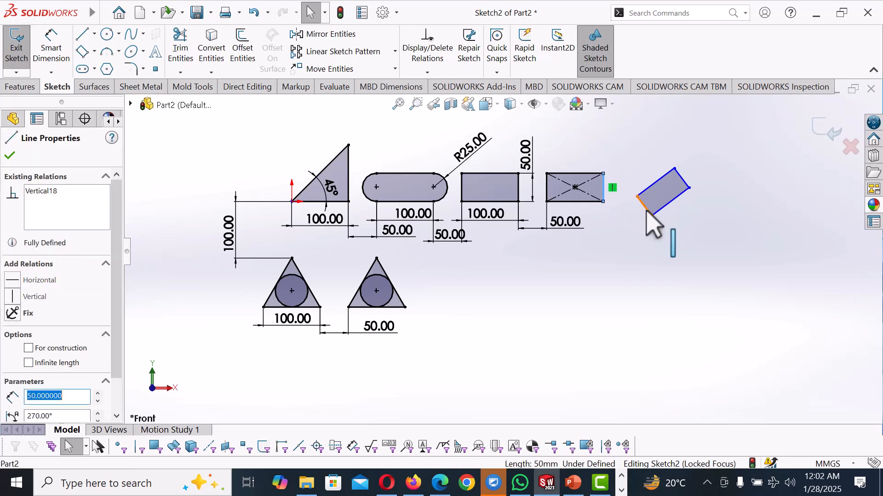
left_click(651, 215, "ctrl")
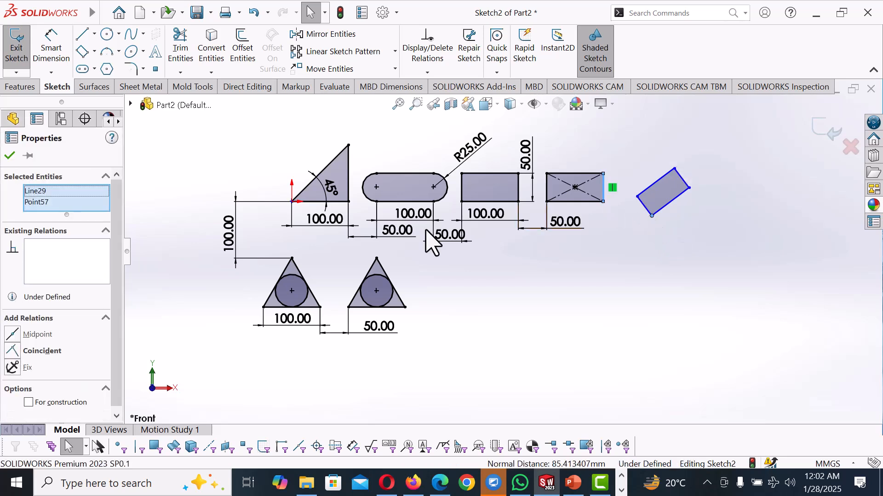
left_click(619, 258)
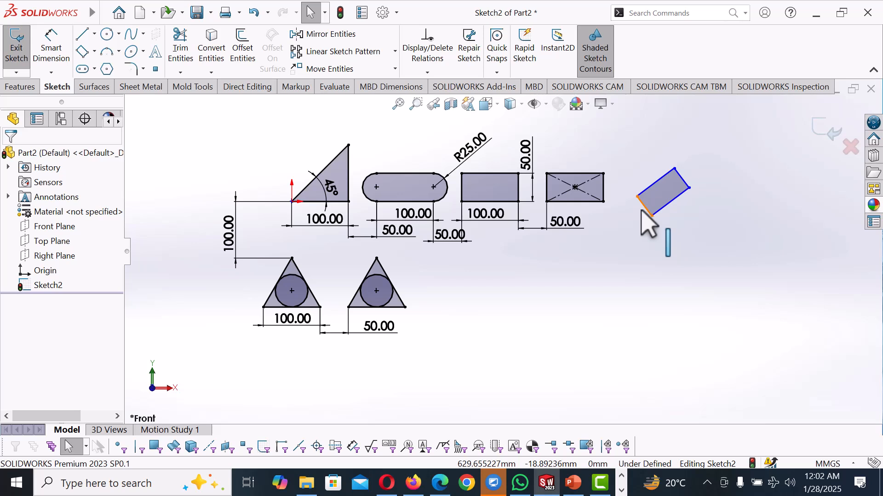
Step: Add Equal relations matching the tilted rectangle's short edge to the center rectangle's vertical edge and its long edge to the bottom edge
left_click(648, 212)
left_click(604, 197, "ctrl")
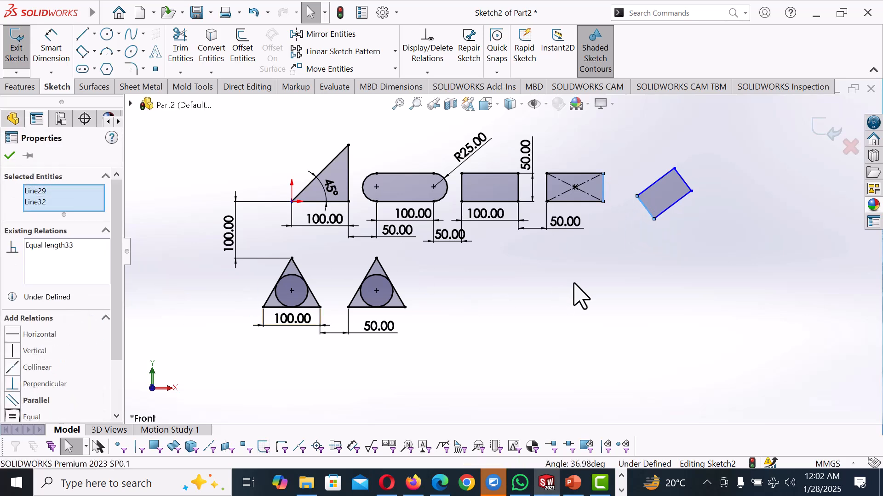
left_click(636, 279)
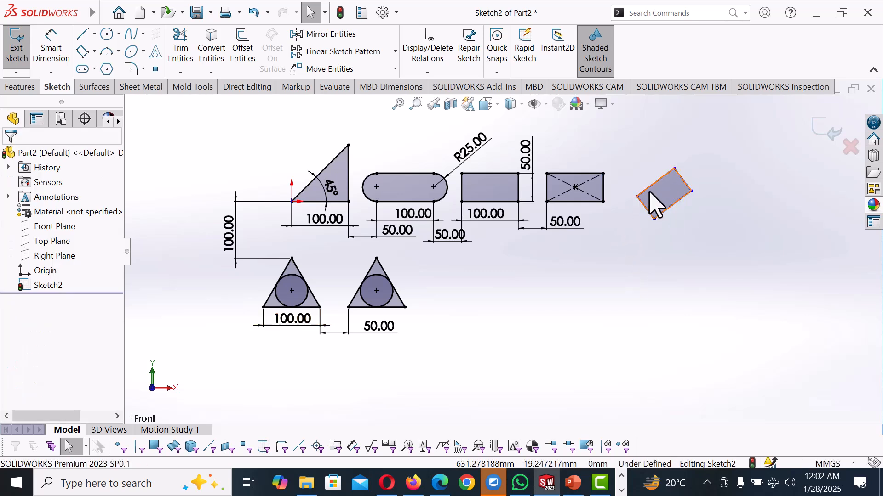
left_click(616, 194)
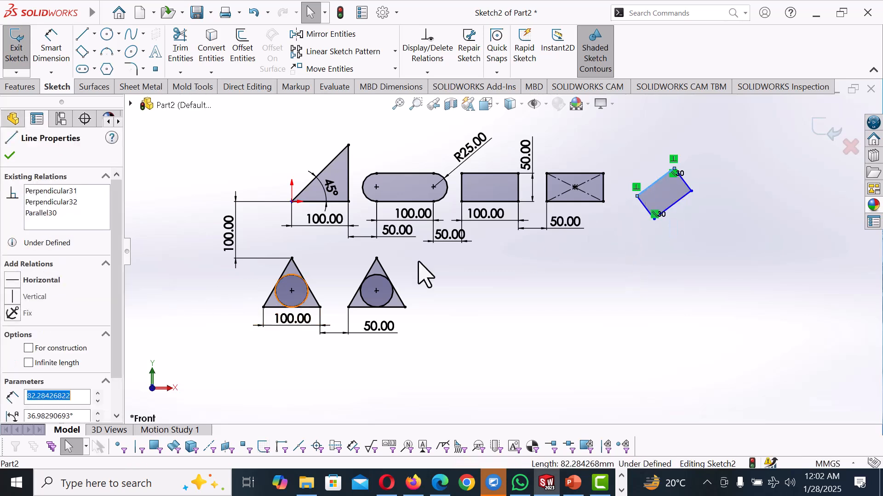
left_click(589, 202, "ctrl")
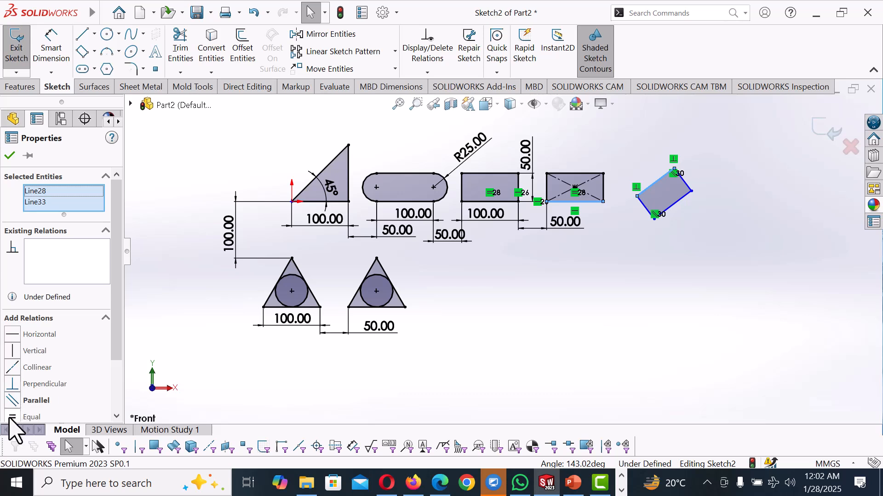
left_click(12, 417)
left_click(624, 259)
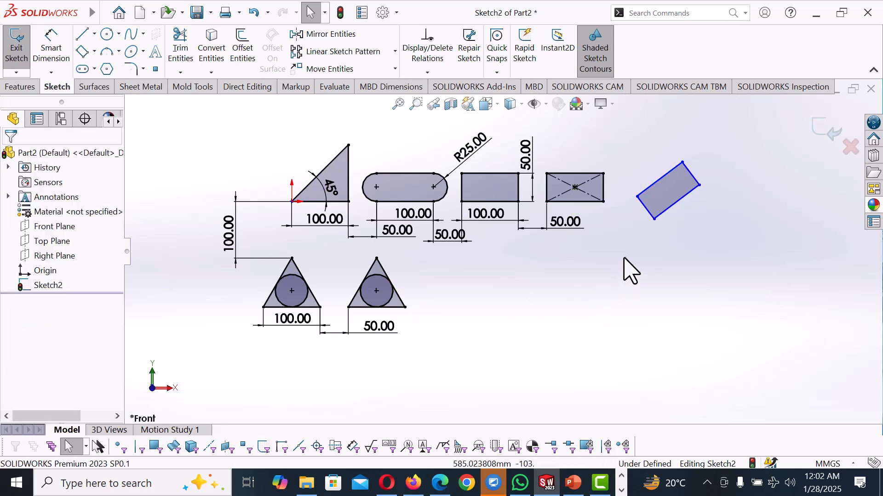
Step: Align the tilted rectangle's lowest corner with the center rectangle's lower-right corner using a Horizontal relation
left_click(654, 219)
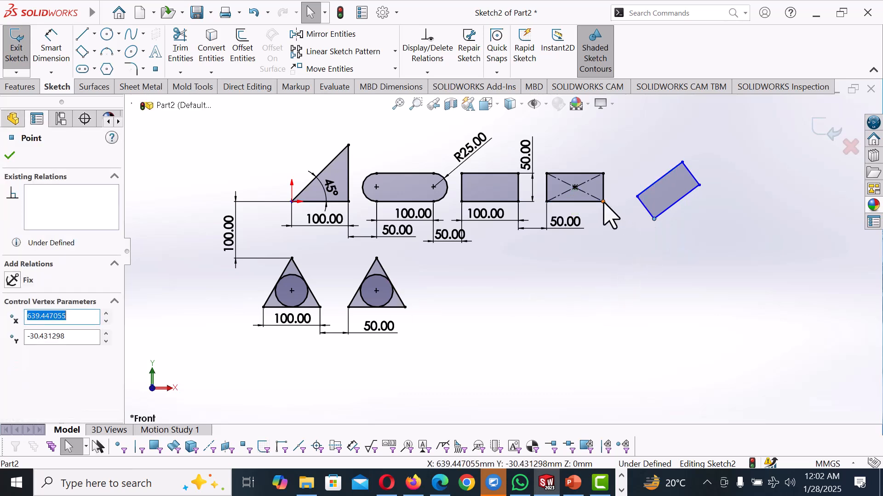
left_click(604, 202, "ctrl")
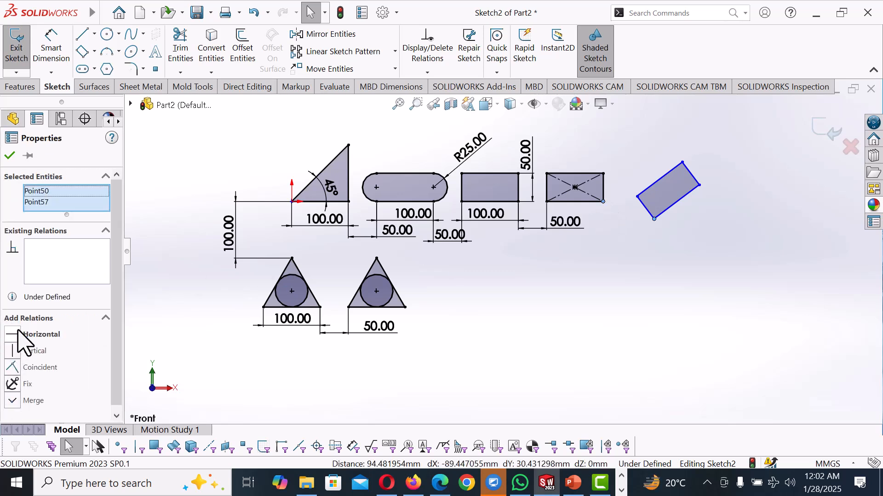
left_click(16, 340)
left_click(702, 281)
Step: Dimension the gap between the center rectangle's lower-right corner and the tilted rectangle's lowest corner as 50 mm
right_click_drag(702, 281, 680, 184)
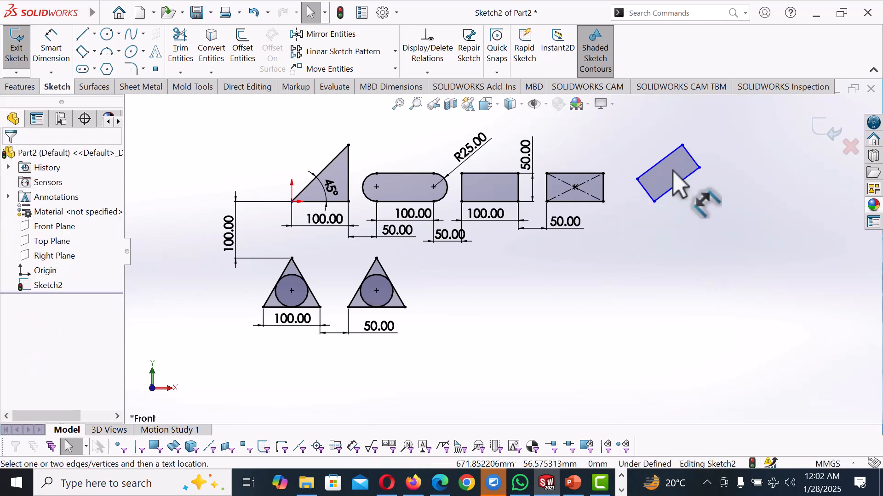
left_click(603, 201)
left_click(654, 201)
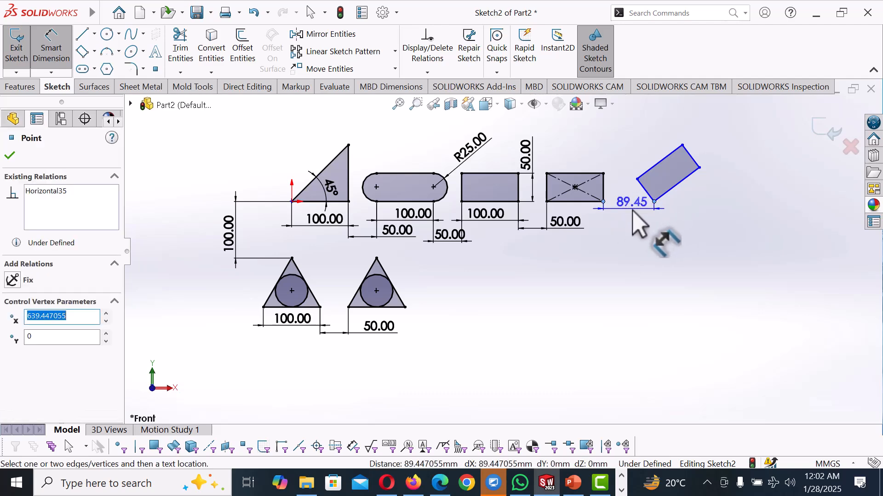
left_click(638, 221)
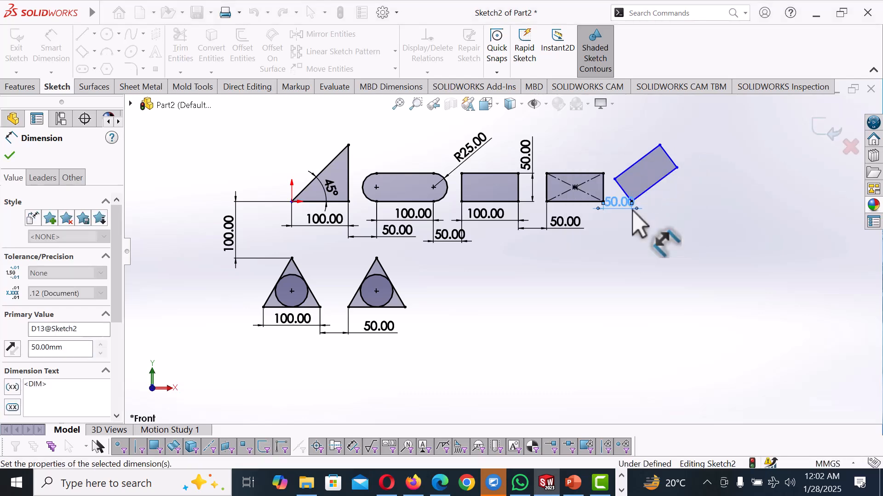
left_click(677, 231)
scroll(629, 161, "down", 2)
scroll(630, 161, "down", 1)
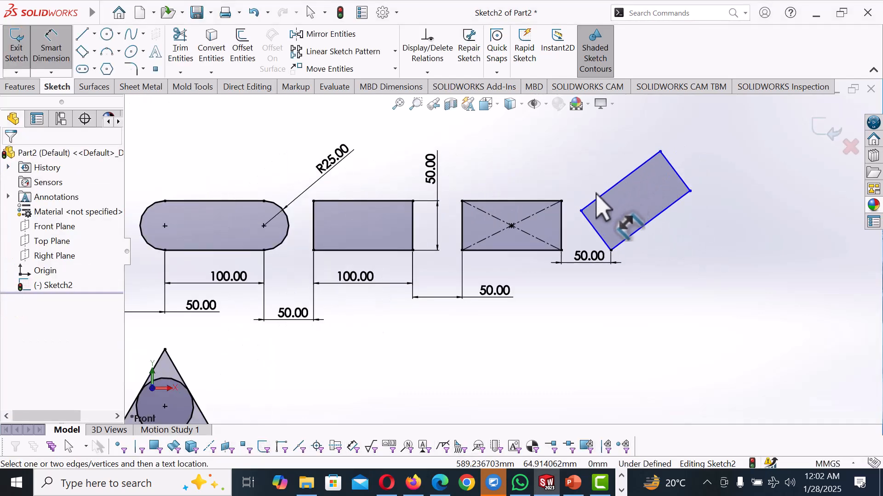
Step: Dimension the angle between the tilted rectangle's upper long edge and the center rectangle's nearest vertical edge as 50°
left_click(597, 200)
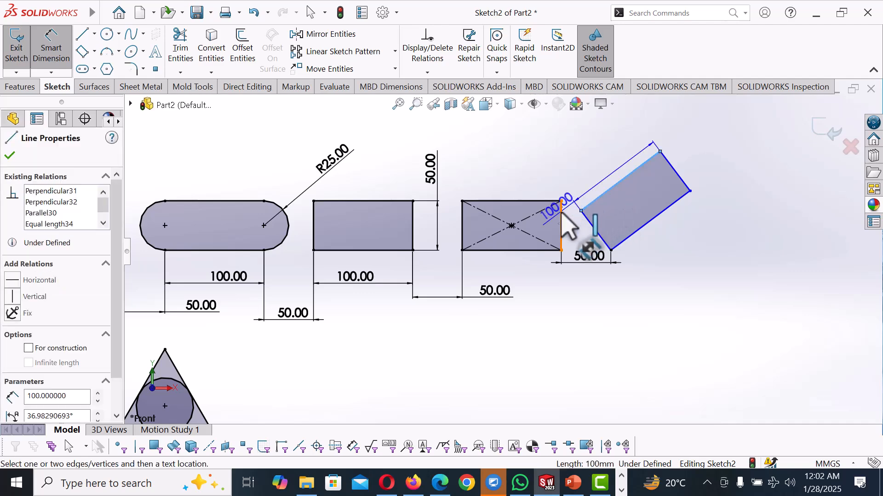
left_click(561, 216)
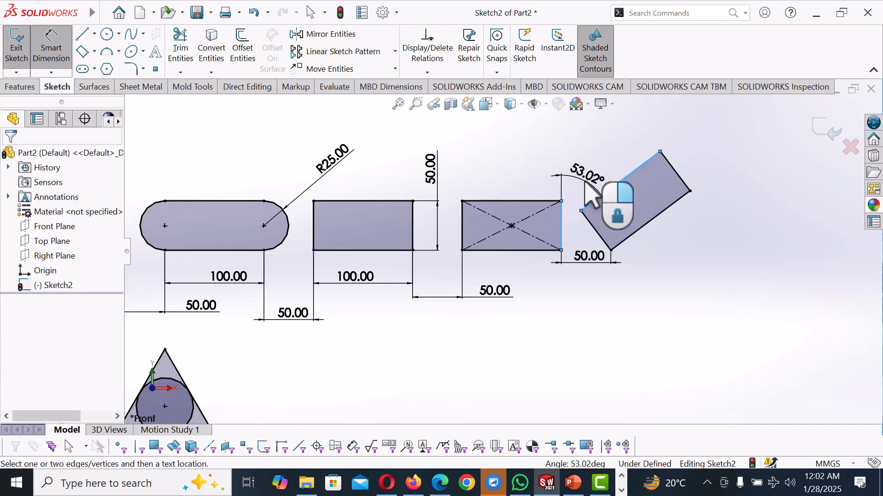
left_click(590, 196)
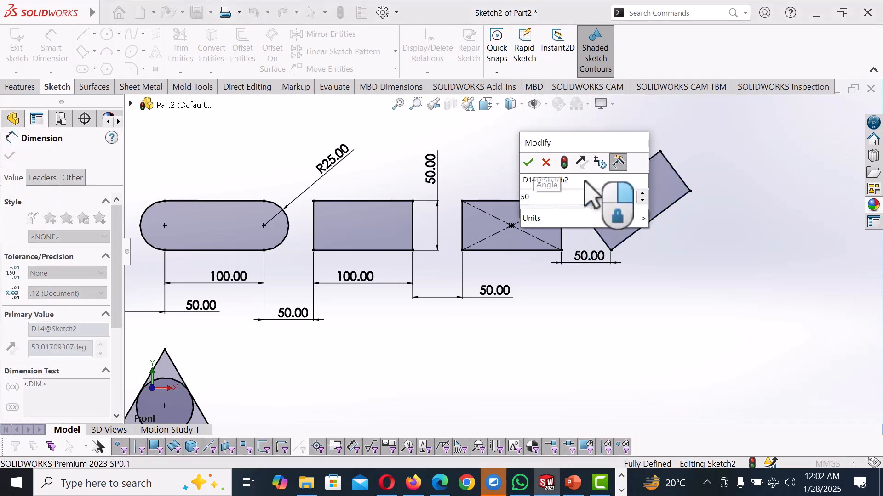
key("Return")
left_click(707, 288)
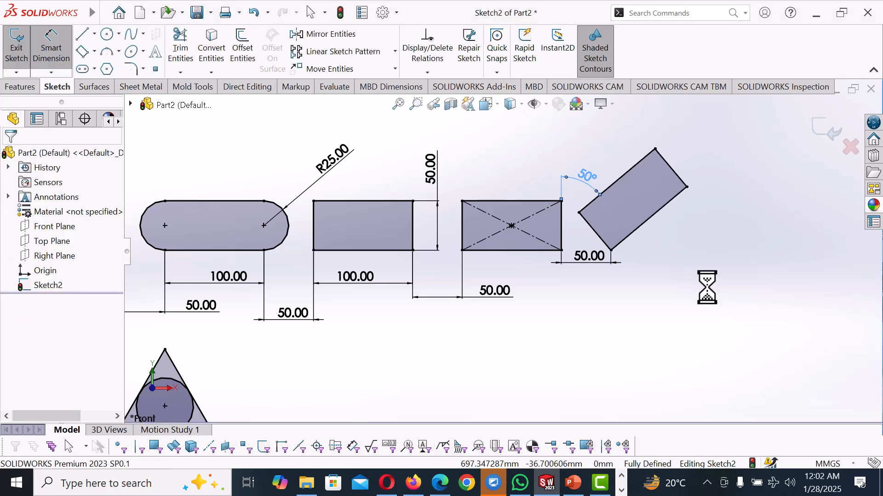
Step: Draw a 3 Point Center Rectangle about 156 mm long and 32 mm wide, tilted about 40°, below and to the right of the 3 Point Corner Rectangle
scroll(703, 278, "up", 1)
scroll(702, 276, "up", 1)
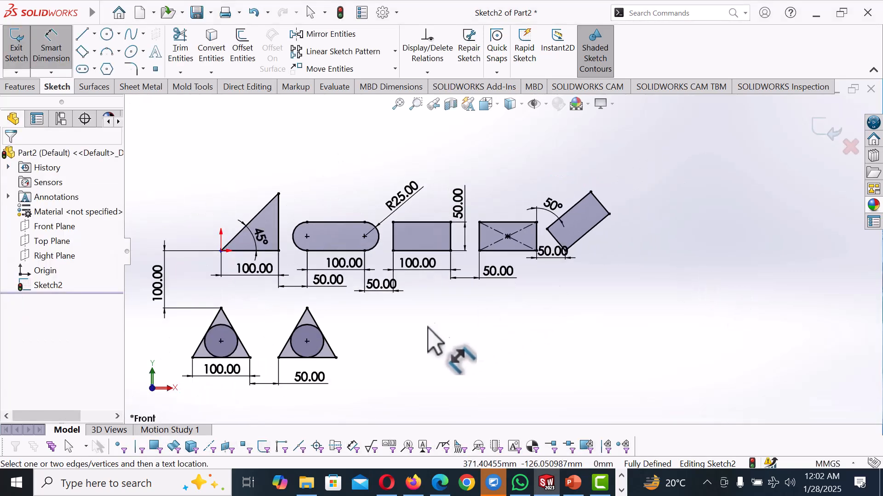
scroll(453, 338, "up", 1)
scroll(478, 329, "down", 2)
scroll(485, 326, "up", 1)
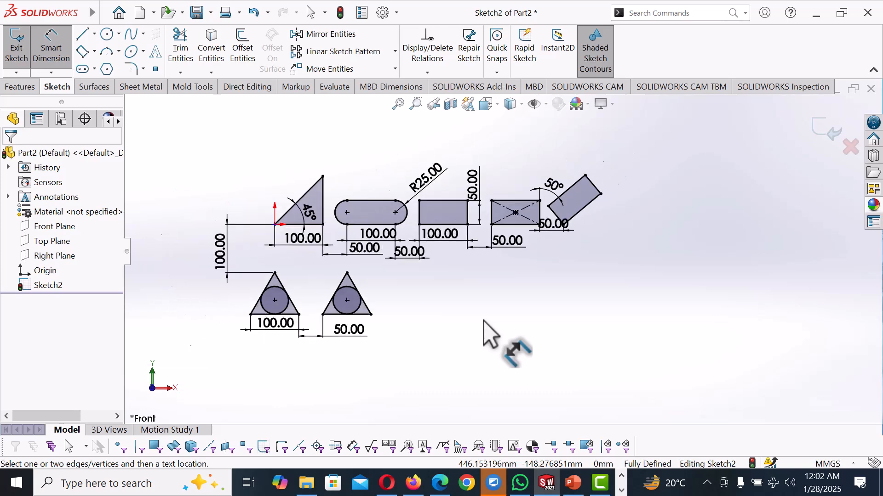
scroll(708, 216, "down", 1)
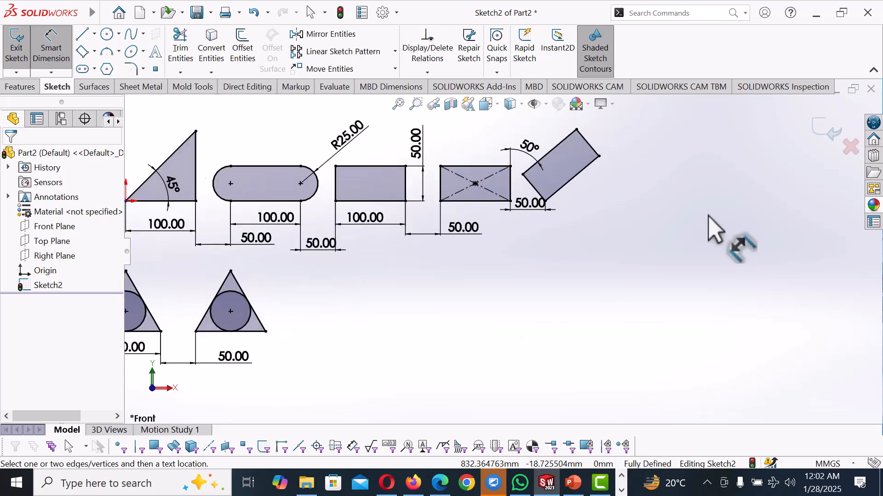
scroll(708, 216, "up", 1)
scroll(379, 290, "down", 1)
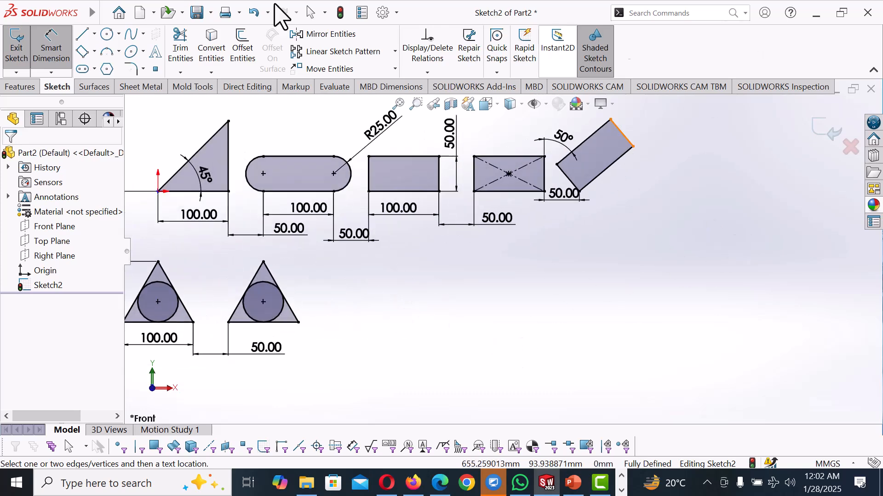
left_click(95, 52)
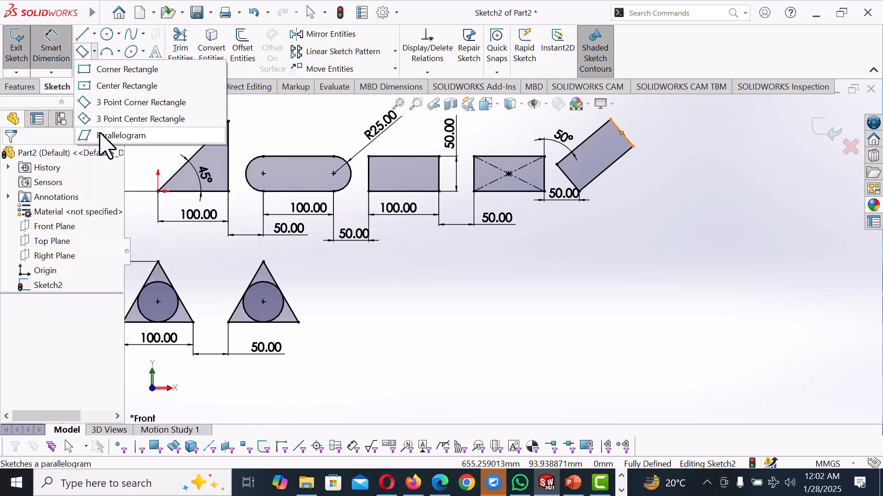
left_click(143, 121)
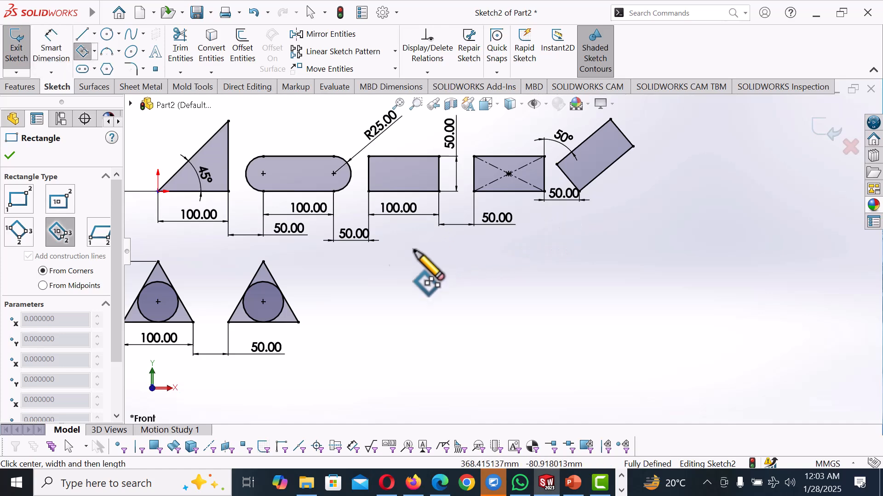
left_click(616, 202)
left_click(659, 167)
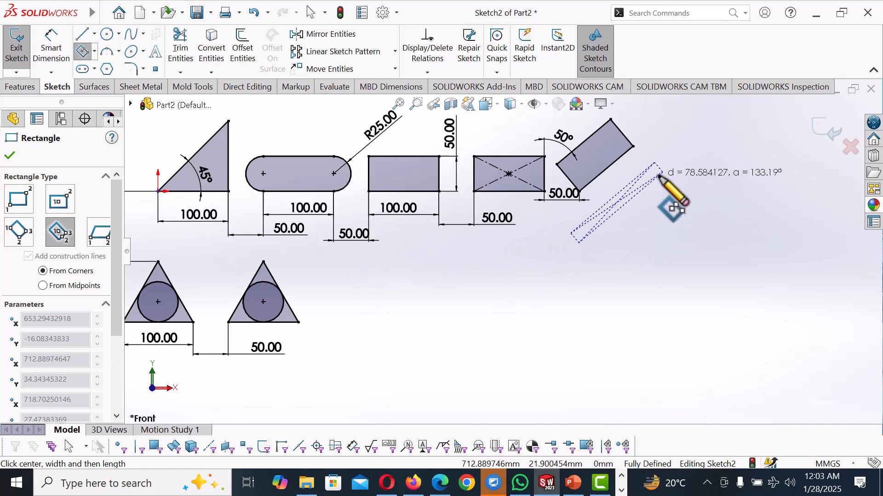
left_click(661, 180)
right_click(662, 183)
left_click(693, 189)
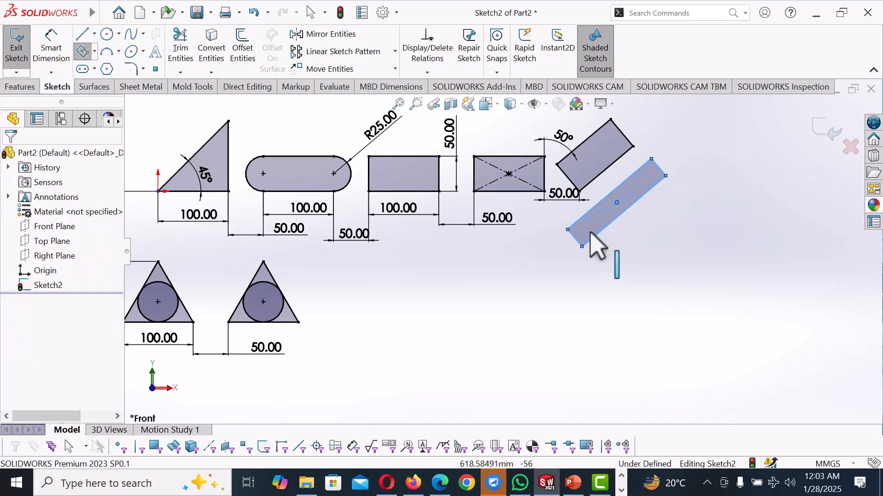
Step: Add an Equal relation between the new rectangle's lower-left short edge and the matching short edge of the 3 Point Corner Rectangle
scroll(591, 246, "down", 2)
scroll(587, 239, "down", 3)
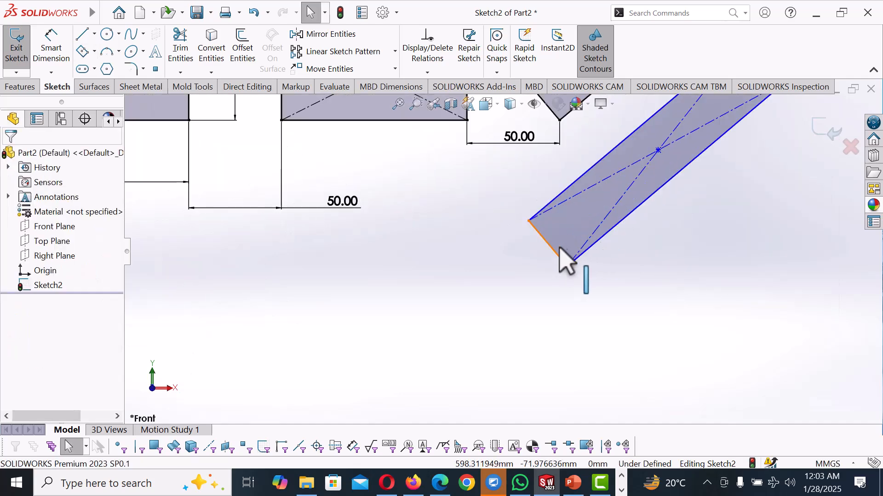
left_click(559, 251)
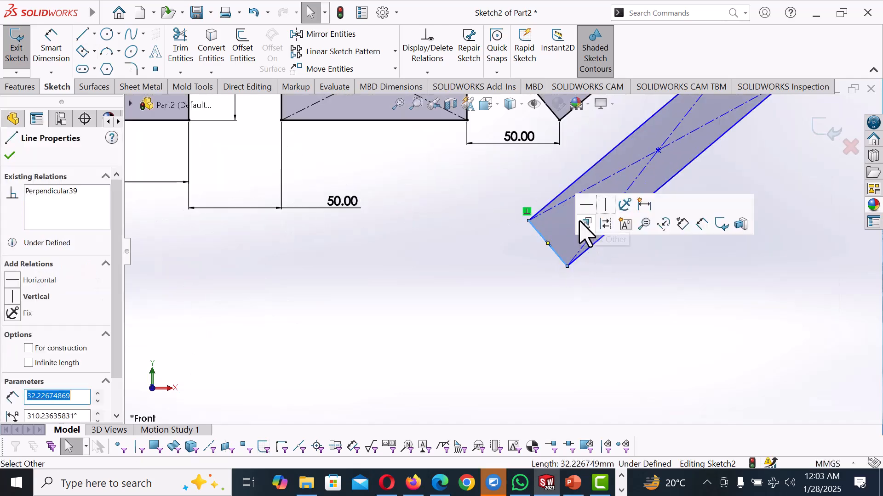
left_click(557, 120, "ctrl")
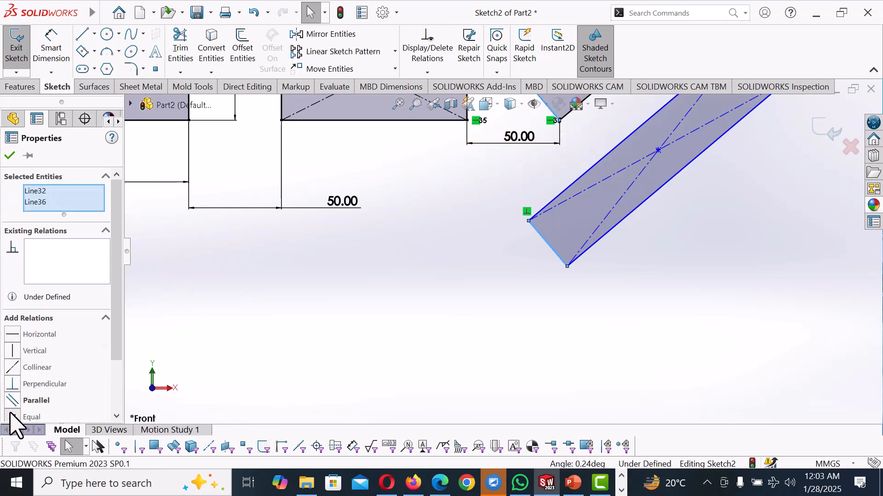
left_click(12, 416)
left_click(388, 335)
Step: Add an Equal relation between the facing long edges of the two tilted rectangles
scroll(429, 315, "up", 3)
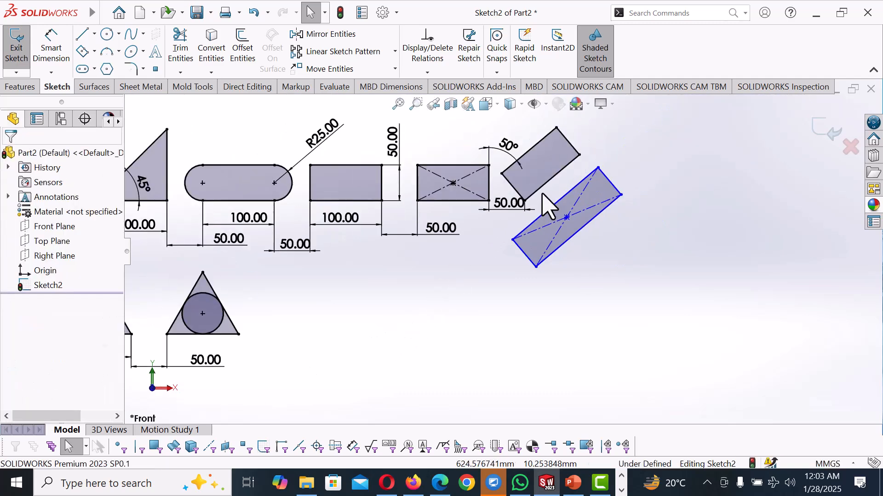
left_click(549, 183)
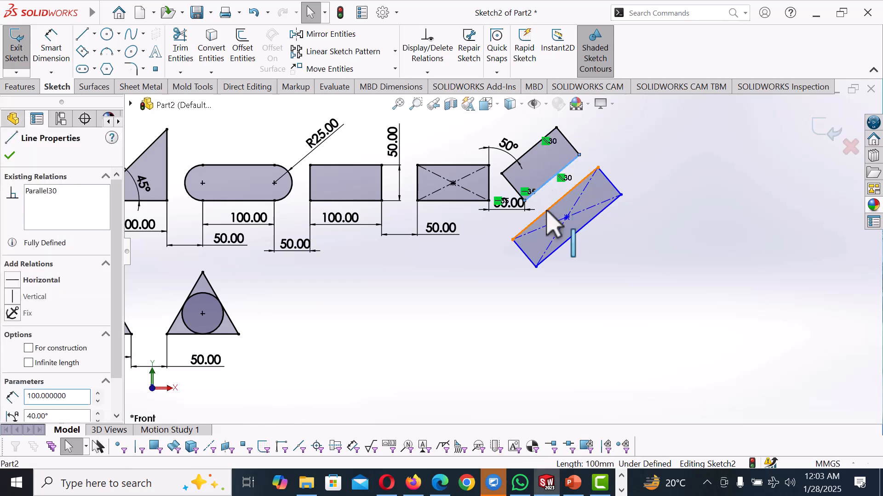
left_click(547, 211, "ctrl")
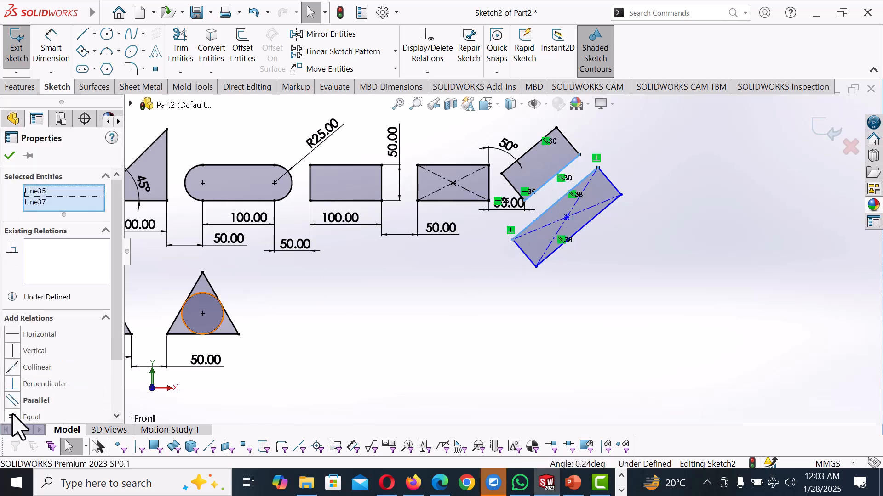
left_click(18, 417)
left_click(446, 317)
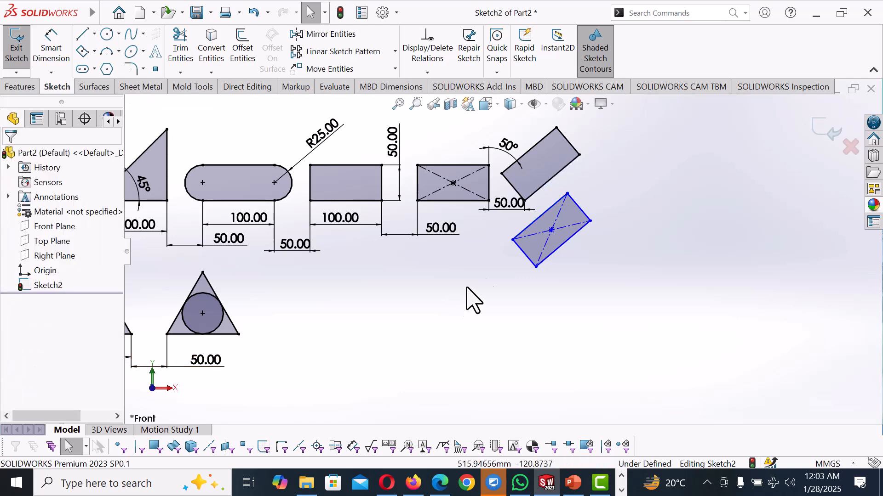
Step: Align the new rectangle's leftmost corner with the first tilted rectangle's lowest corner using a Horizontal relation, and move the new rectangle clear to the right
left_click(513, 240)
scroll(528, 212, "down", 4)
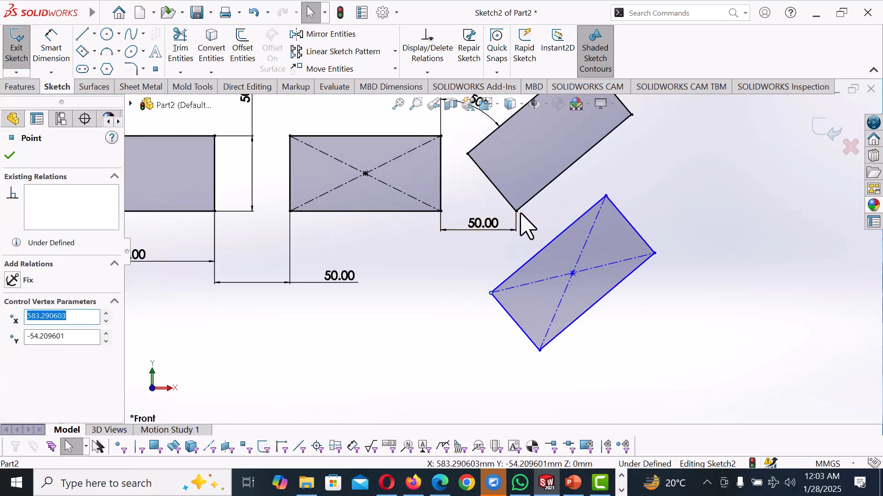
left_click(516, 212, "ctrl")
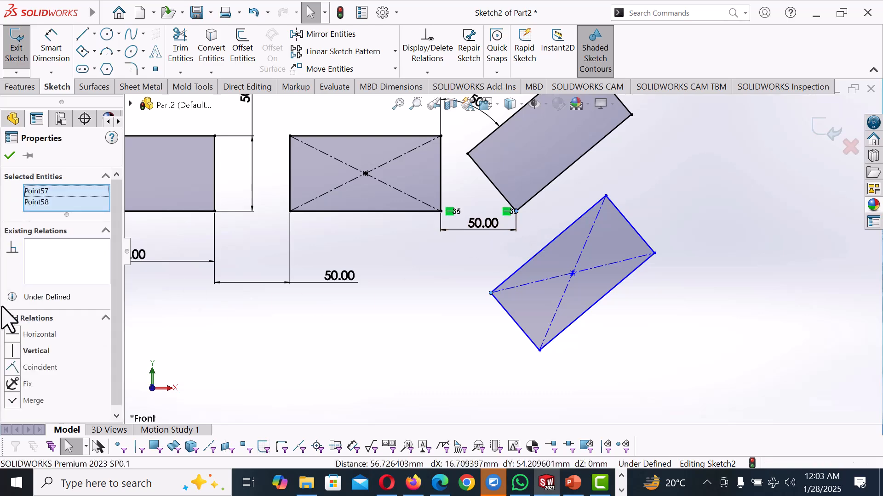
left_click(13, 334)
left_click(675, 275)
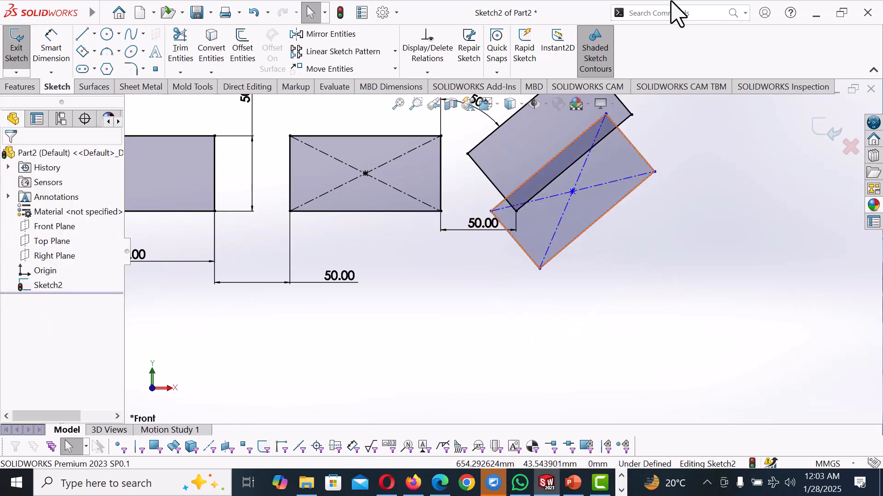
scroll(626, 213, "up", 3)
left_click_drag(593, 206, 671, 212)
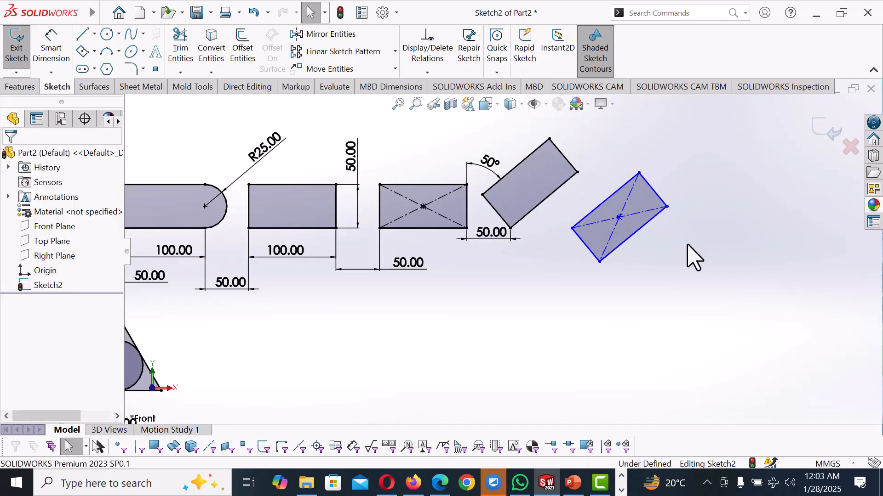
Step: Dimension the gap between the first tilted rectangle's lowest corner and the new rectangle's leftmost corner as 50 mm
right_click_drag(683, 251, 674, 203)
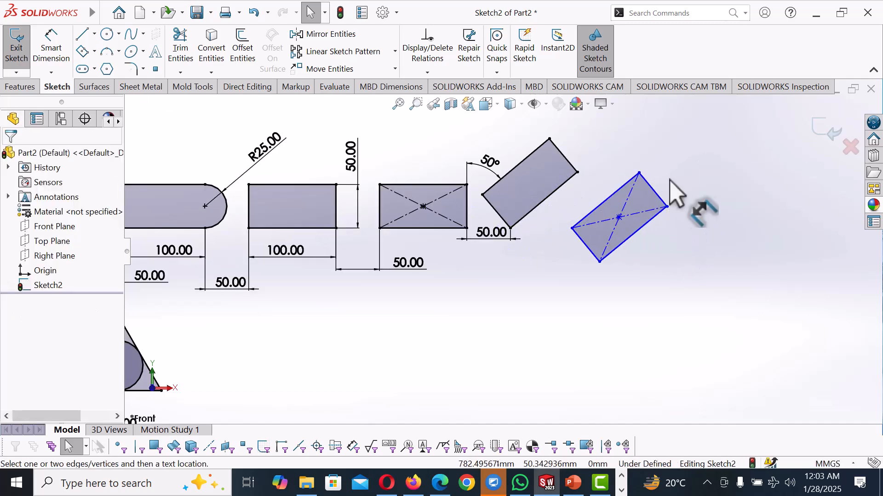
left_click(511, 230)
left_click(572, 229)
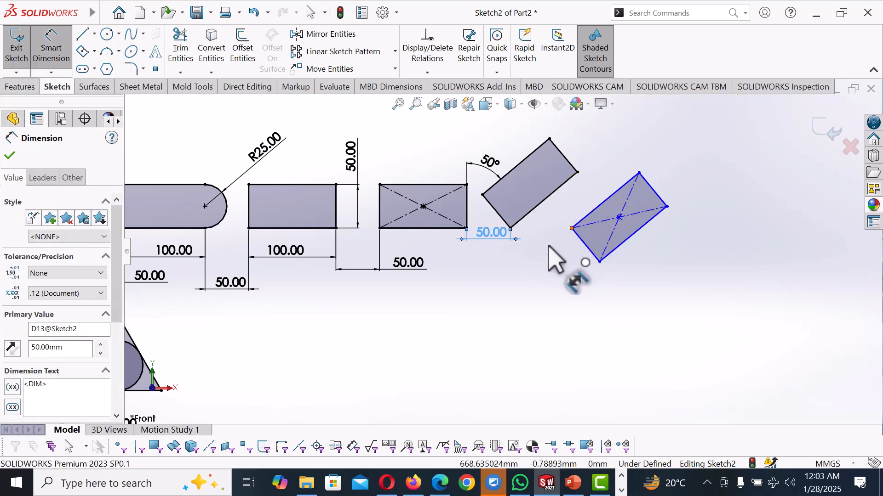
left_click(511, 229)
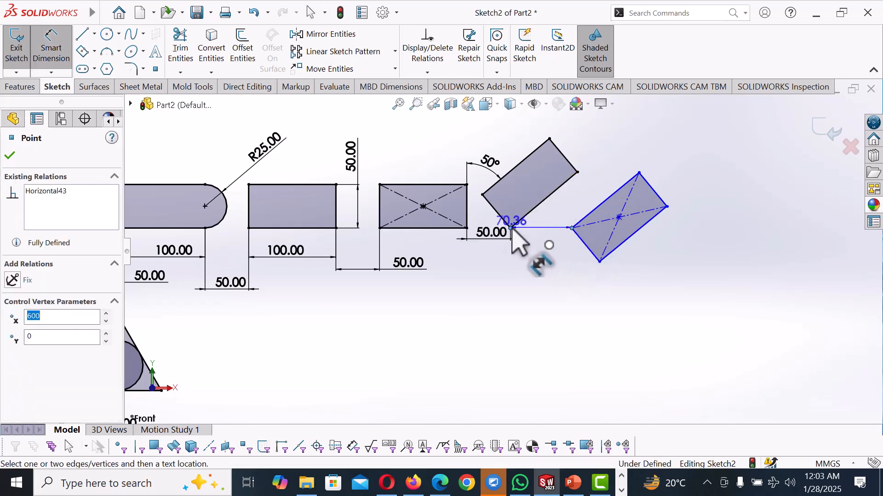
left_click(538, 247)
key("Return")
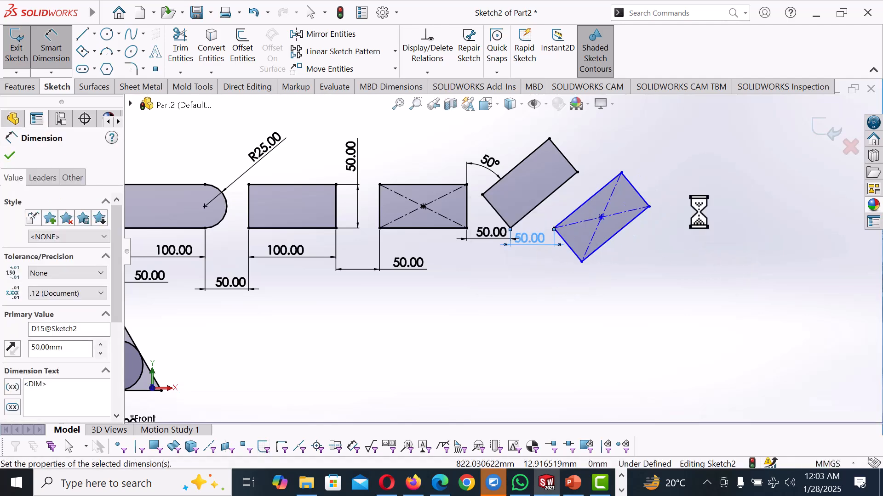
right_click(700, 211)
left_click(731, 255)
Step: Rotate the new rectangle slightly about its leftmost corner, and make its upper long edge Parallel to the facing edge of the first tilted rectangle
mouse_move(651, 209)
left_mouse_down()
mouse_move(660, 238)
mouse_move(658, 214)
mouse_move(658, 222)
left_mouse_up()
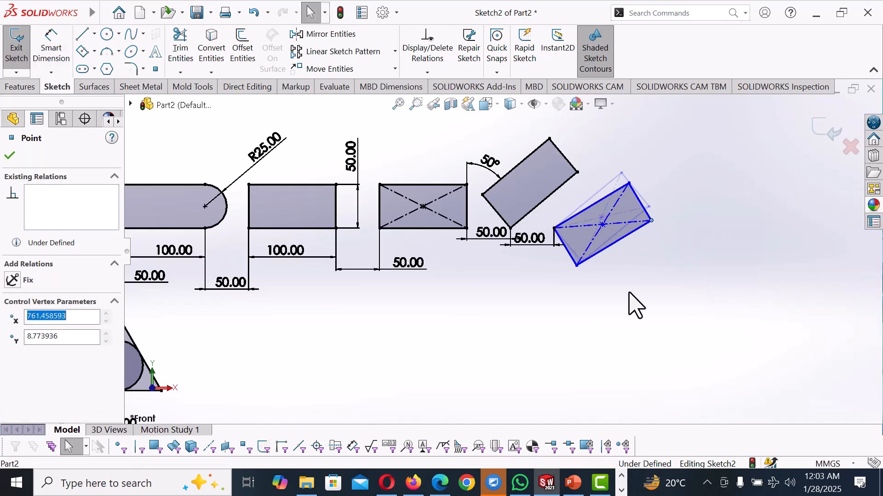
left_click(628, 294)
left_click(577, 214)
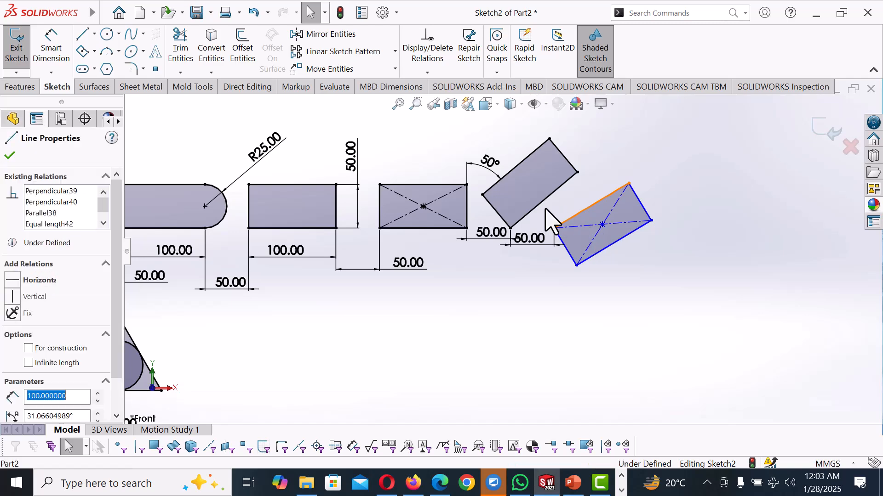
left_click(542, 218, "ctrl")
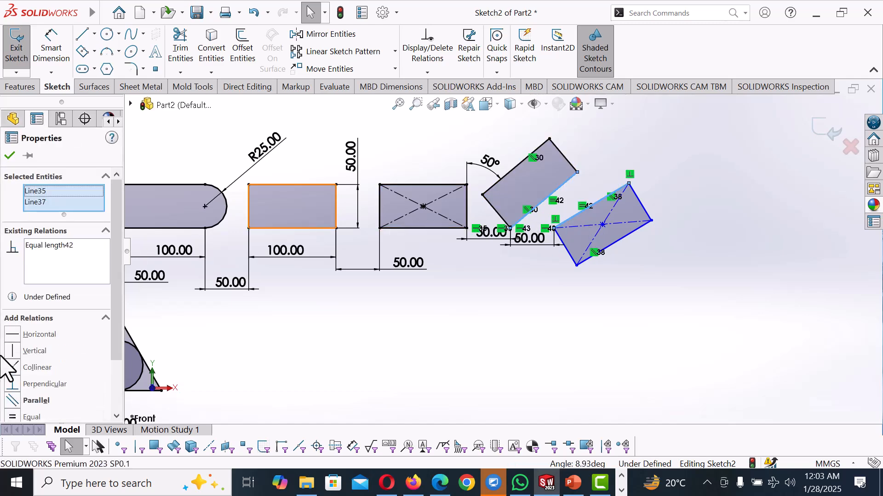
left_click(7, 404)
left_click(722, 336)
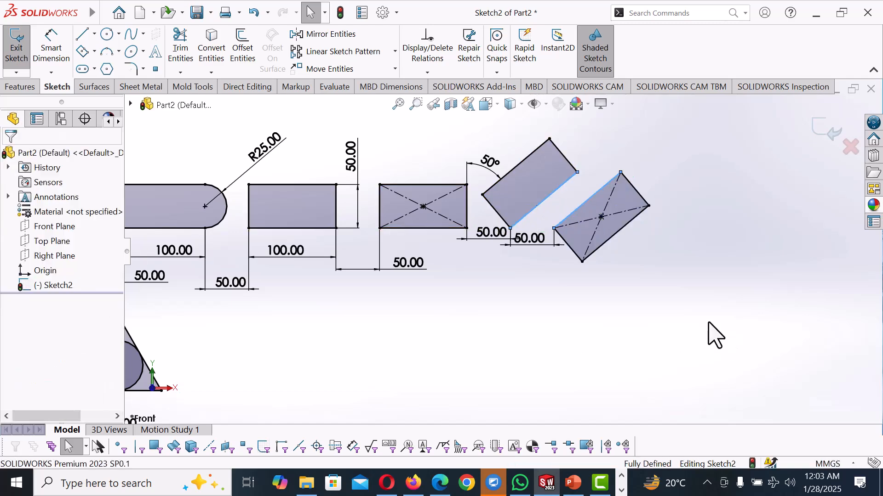
scroll(680, 315, "up", 2)
scroll(504, 356, "up", 1)
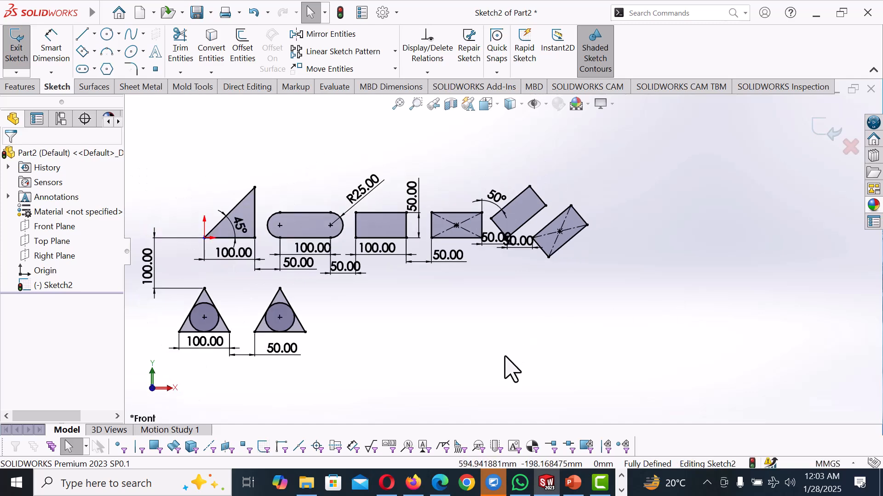
scroll(554, 370, "down", 2)
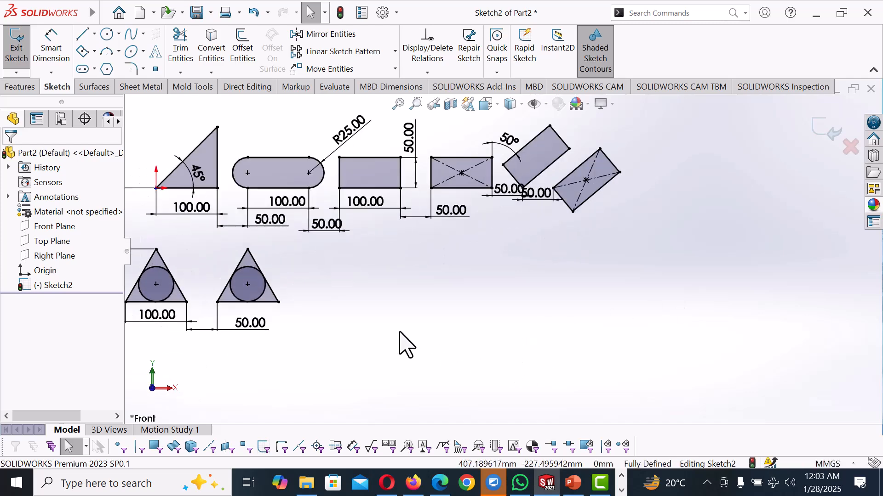
scroll(400, 333, "up", 1)
scroll(400, 333, "down", 1)
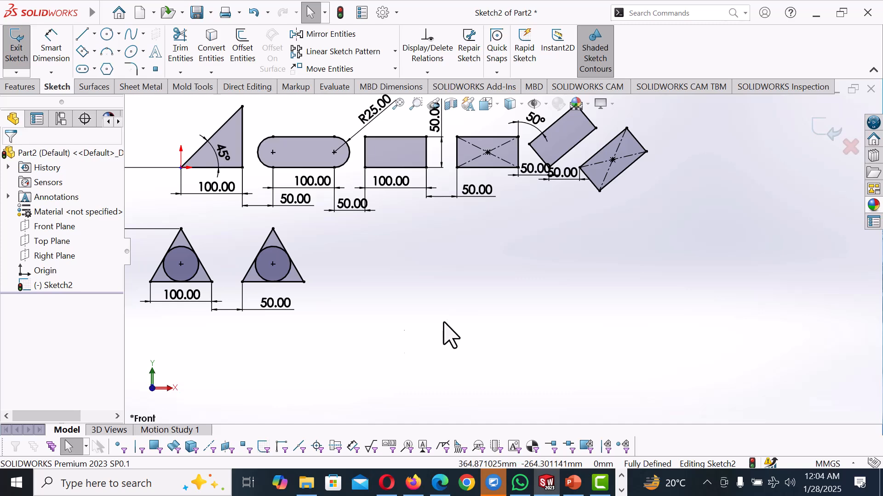
scroll(515, 237, "up", 1)
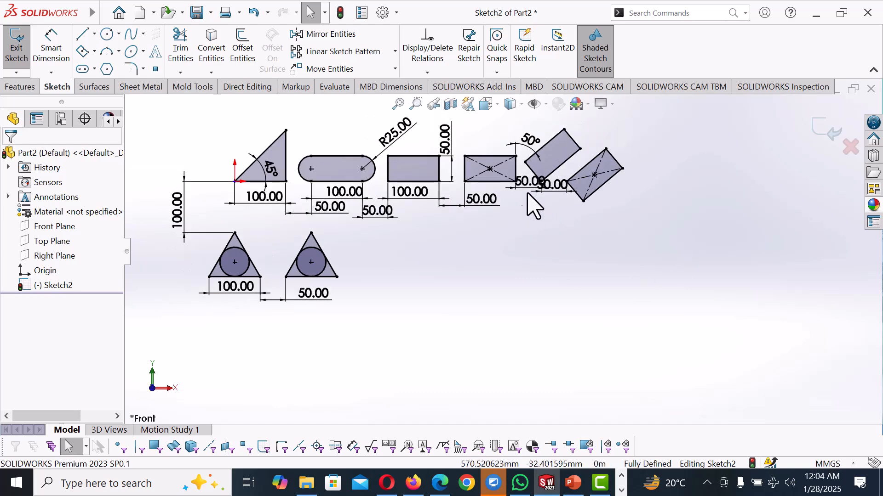
Step: Move the 50 mm gap dimension between the center rectangle and the first tilted rectangle lower so it clears the neighbouring dimension
scroll(531, 177, "down", 1)
scroll(528, 188, "up", 1)
left_click_drag(170, 225, 205, 228)
left_click(478, 253)
scroll(477, 253, "down", 1)
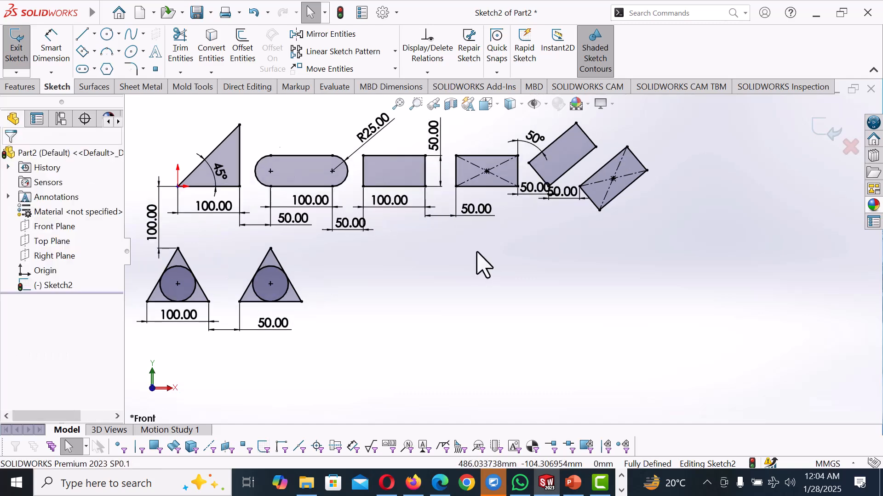
left_click_drag(533, 187, 532, 210)
key("Escape")
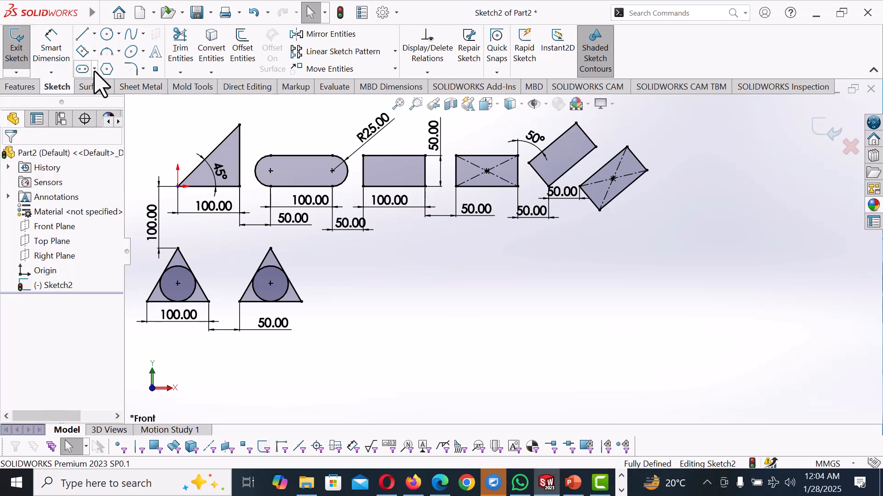
Step: Sketch a slanted parallelogram in the free space to the right of the two tilted rectangles
left_click(94, 52)
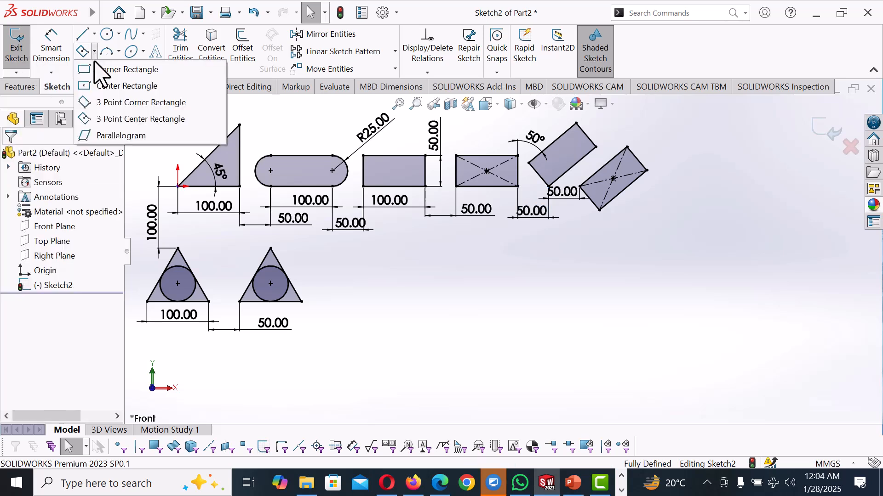
left_click(121, 135)
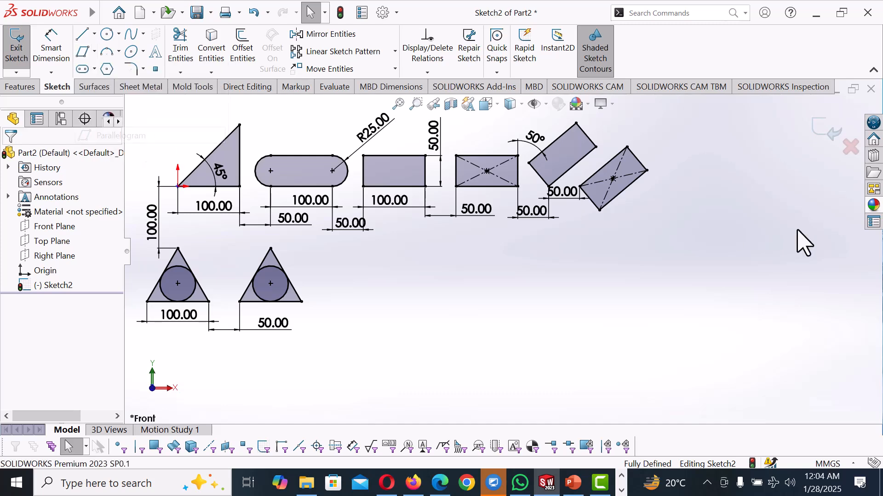
left_click(686, 199)
left_click(721, 163)
left_click(718, 239)
Step: Dimension the angle between the parallelogram's short edge and its lower long edge as 25°
right_click_drag(719, 239, 730, 204)
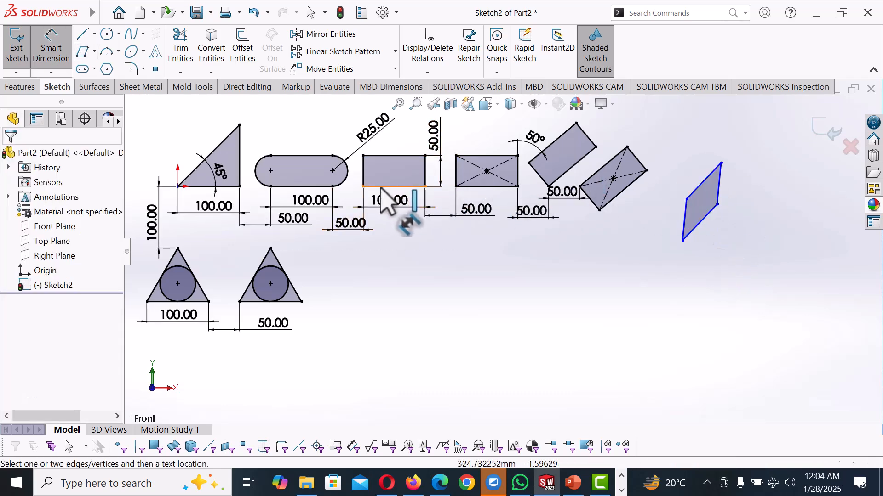
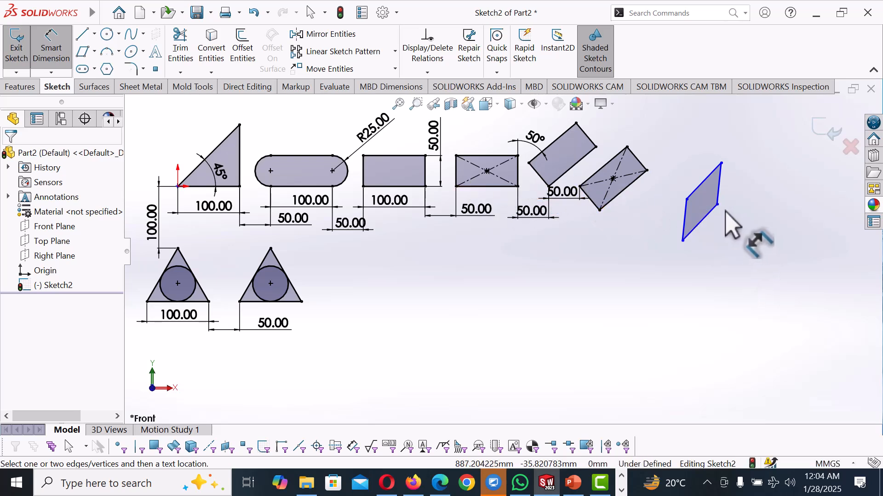
left_click(685, 225)
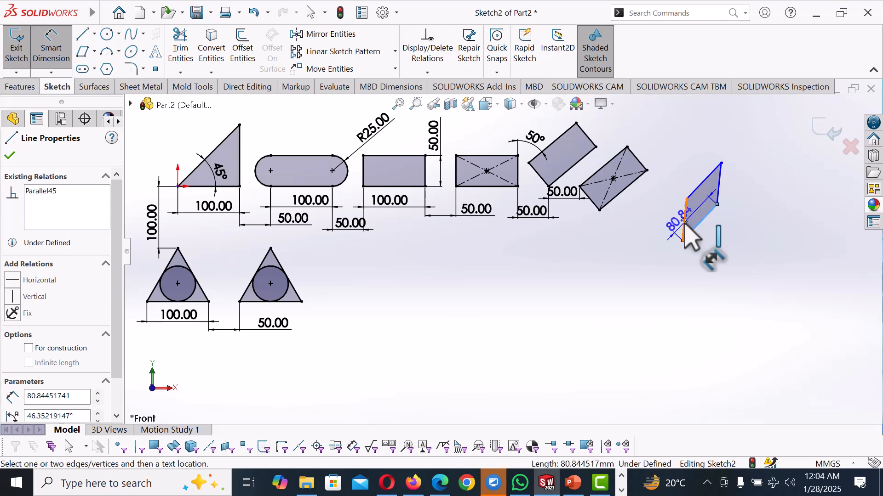
left_click(696, 212)
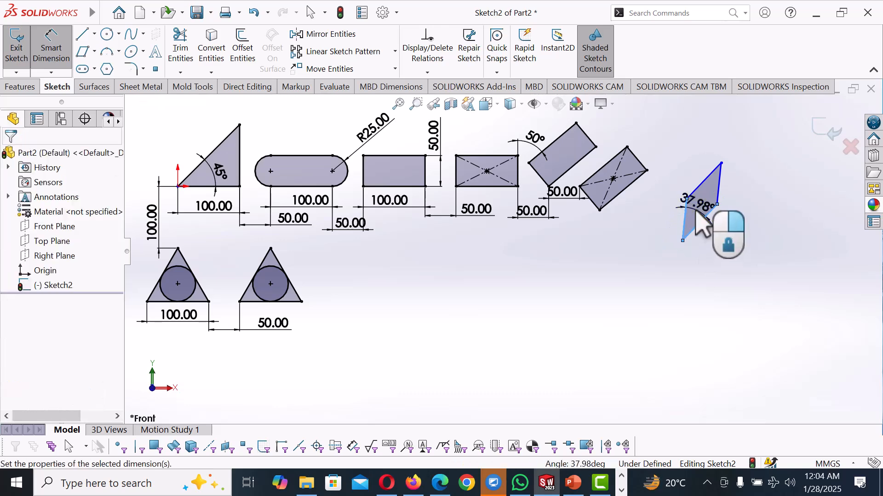
type("25")
key("Return")
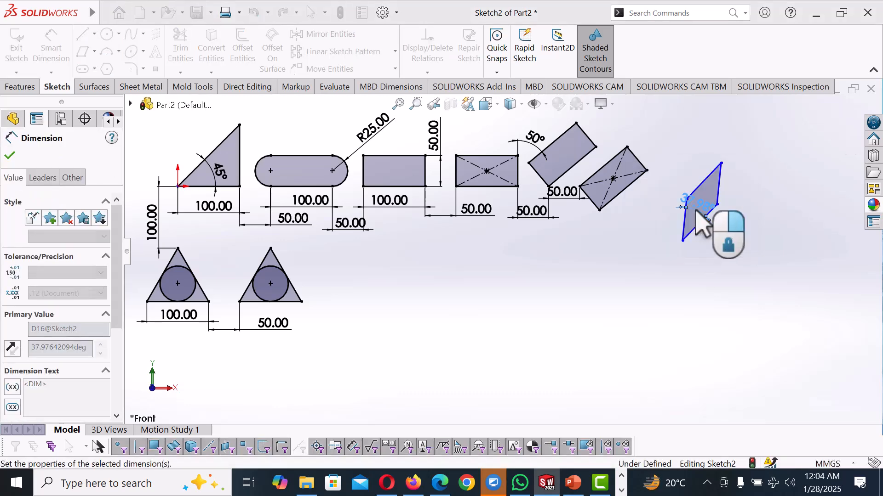
left_click(675, 284)
right_click(675, 284)
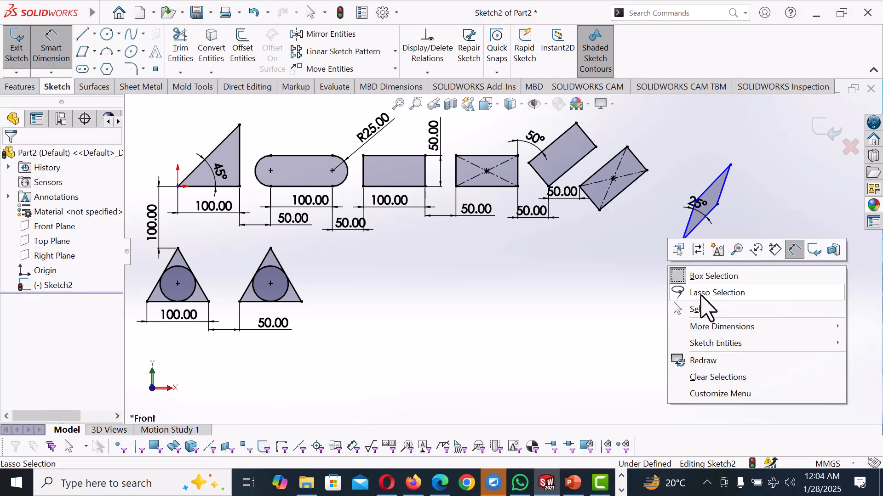
left_click(702, 307)
right_click_drag(609, 274, 607, 183)
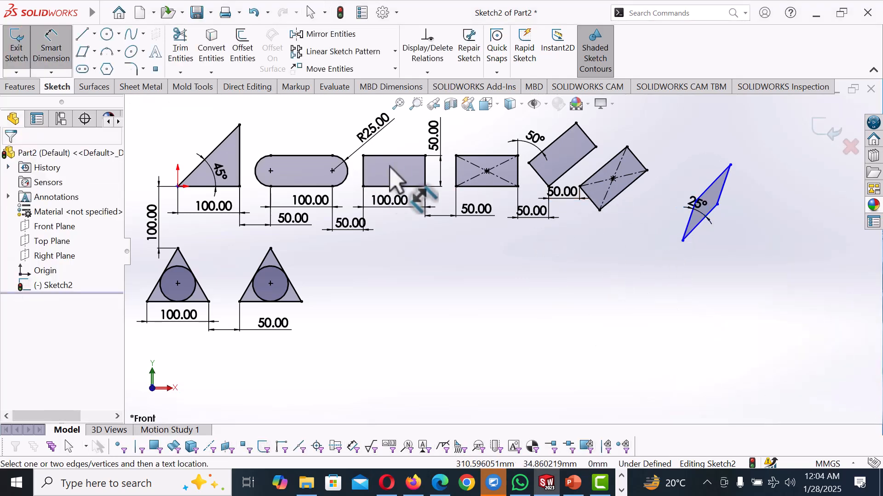
left_click(377, 185)
left_click(417, 188)
left_click(390, 172)
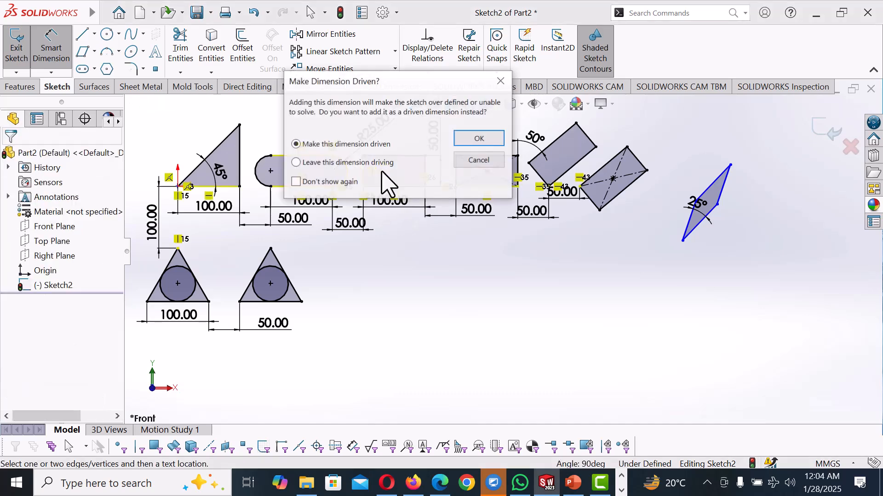
left_click(495, 157)
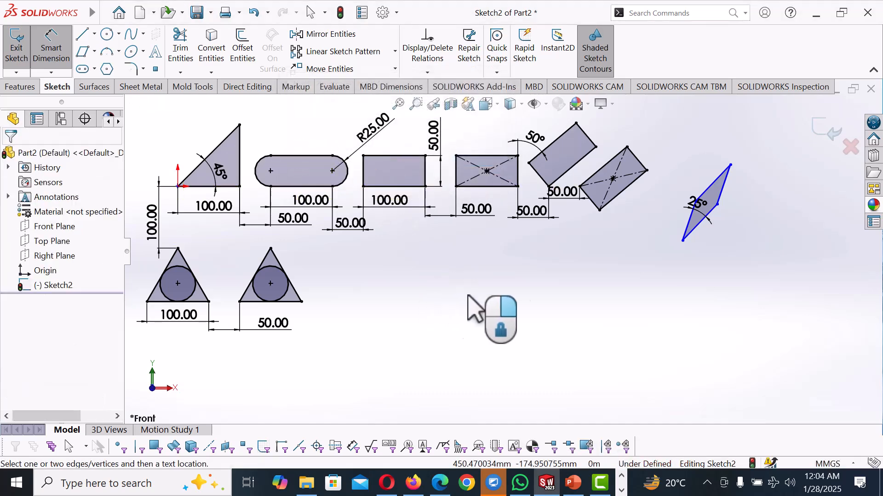
right_click(538, 268)
left_click(575, 311)
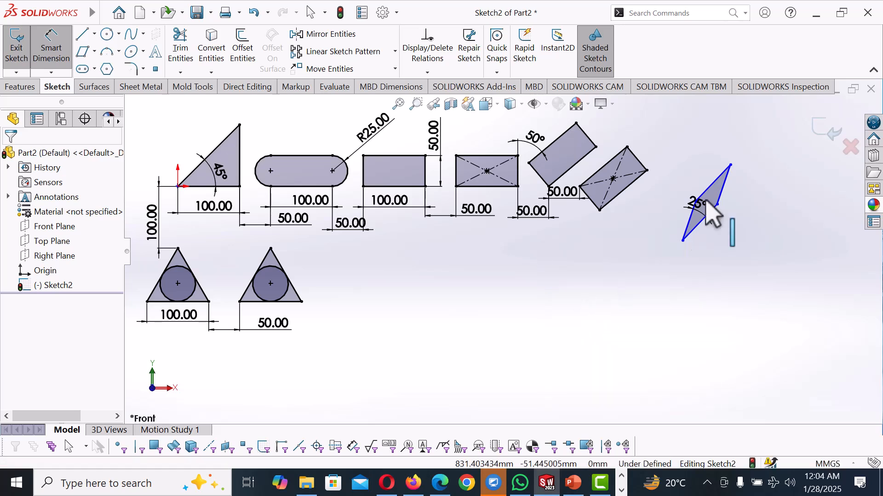
Step: Make the parallelogram's long and short edges Equal to the second tilted rectangle's long and short edges
left_click(633, 183)
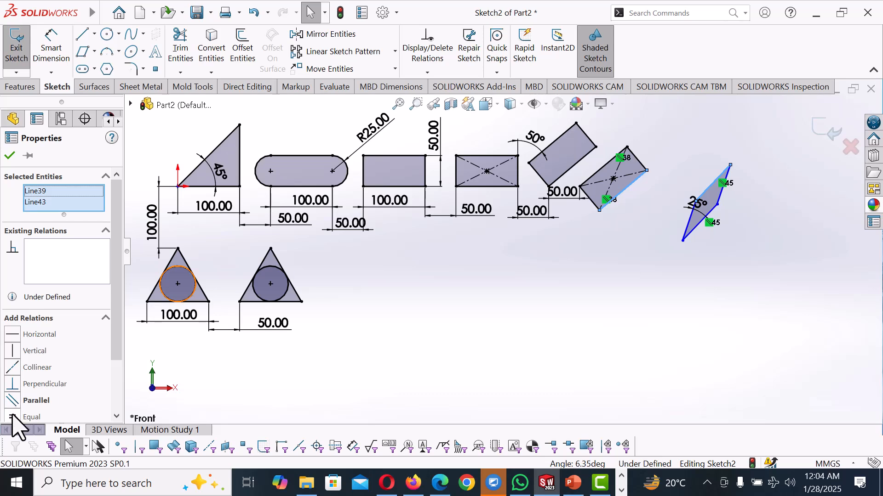
left_click(13, 417)
left_click(648, 242)
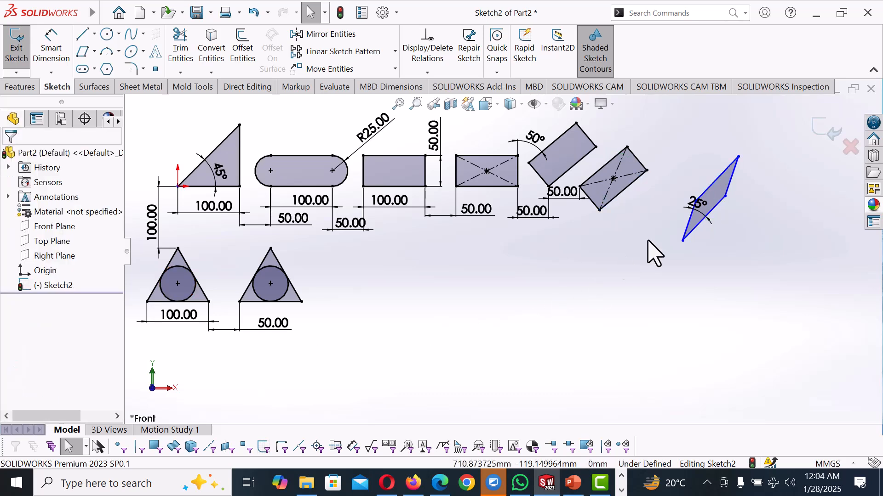
left_click(689, 229)
left_click(642, 161, "ctrl")
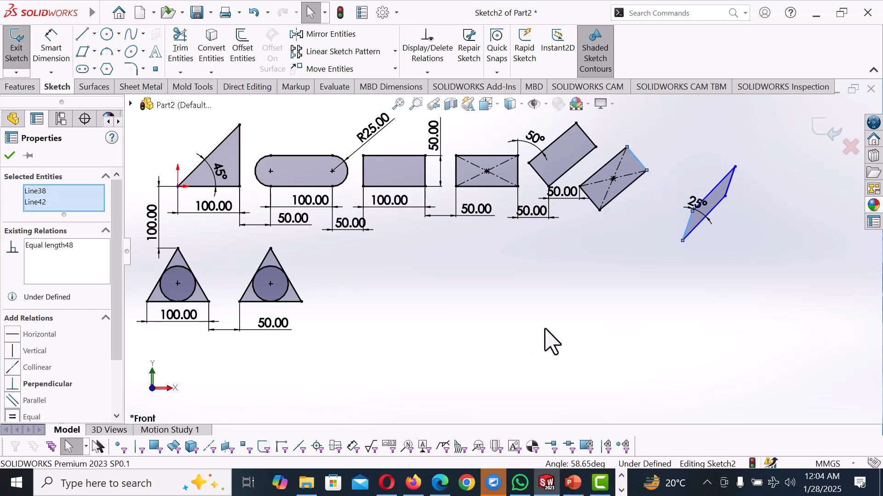
left_click(565, 322)
Step: Align the parallelogram's highest corner with the second tilted rectangle's highest corner using a Horizontal relation
left_click(734, 168)
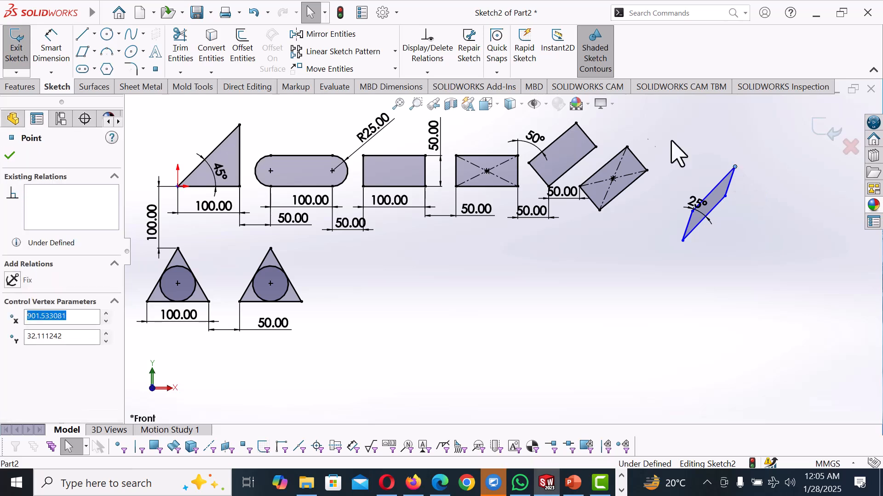
left_click(627, 147, "ctrl")
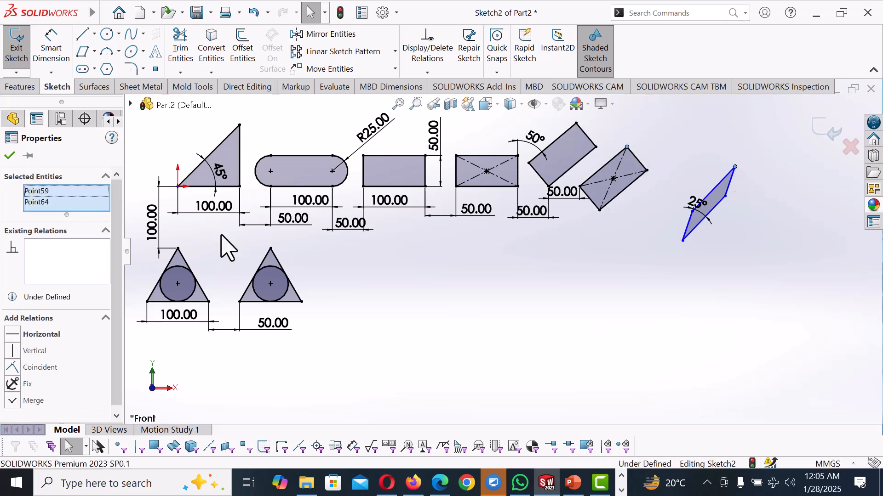
left_click(13, 340)
left_click(686, 269)
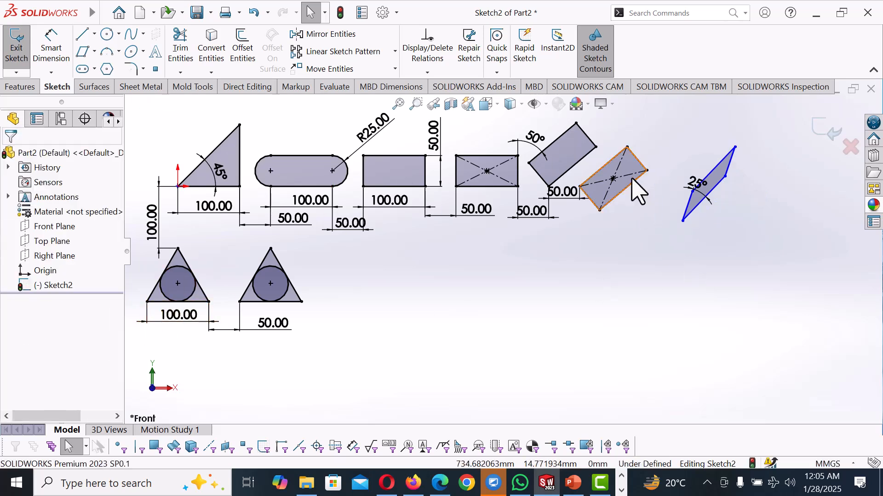
left_click(644, 173)
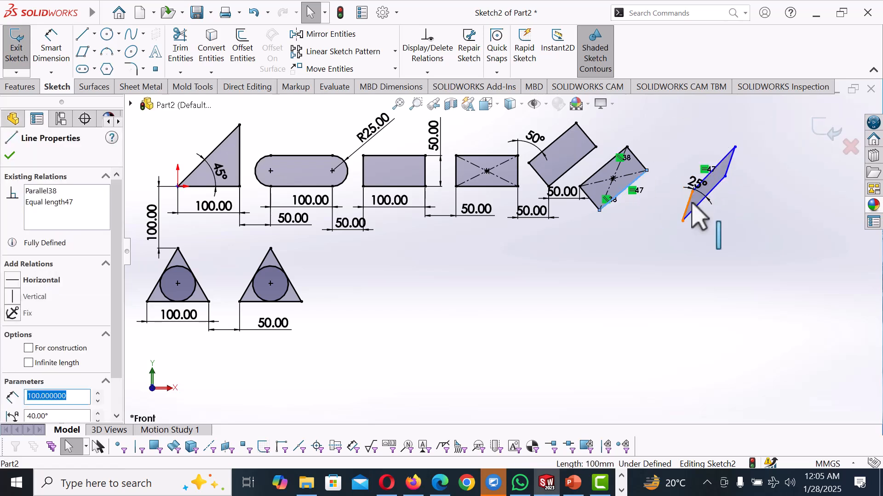
left_click_drag(688, 208, 651, 248, "ctrl")
left_click(655, 239)
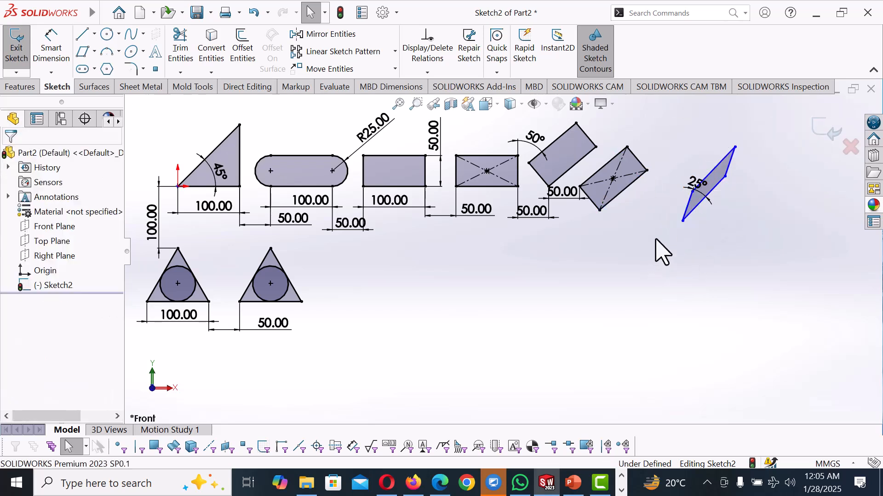
Step: Make the parallelogram's short edge Parallel to the lower long edge of the second tilted rectangle
left_click(641, 179)
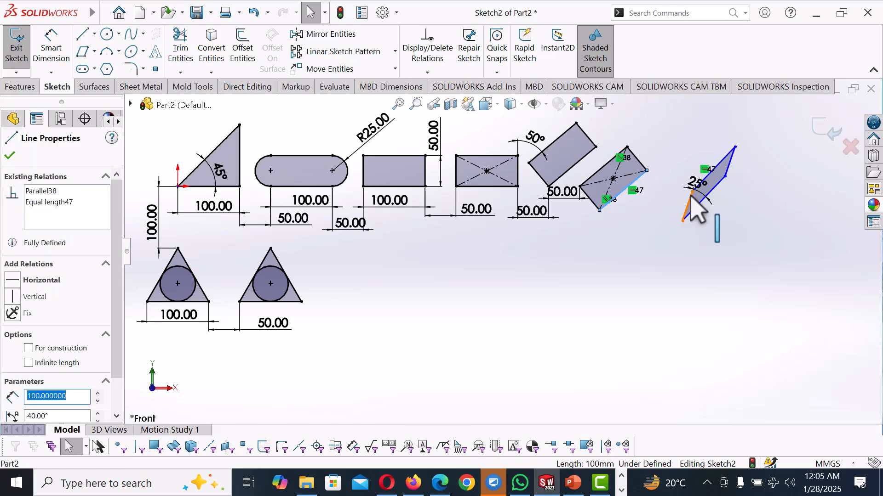
left_click(161, 275, "ctrl")
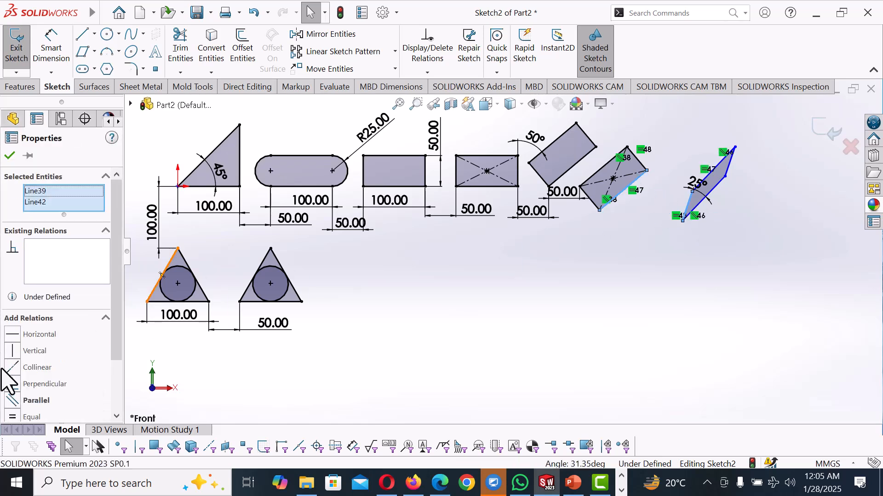
left_click(17, 402)
left_click(628, 303)
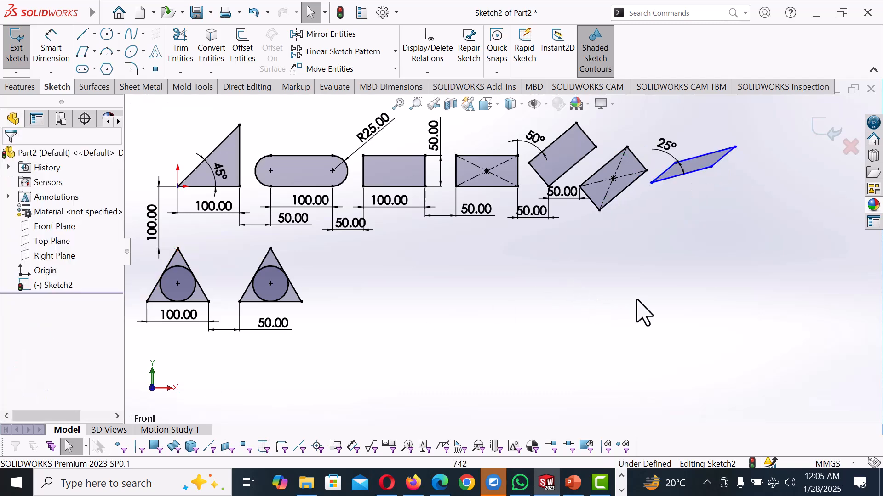
Step: Dimension the horizontal distance between the second tilted rectangle's rightmost corner and the parallelogram's highest corner as 150 mm, and lower the tilted rectangles' gap dimension
right_click_drag(637, 300, 652, 258)
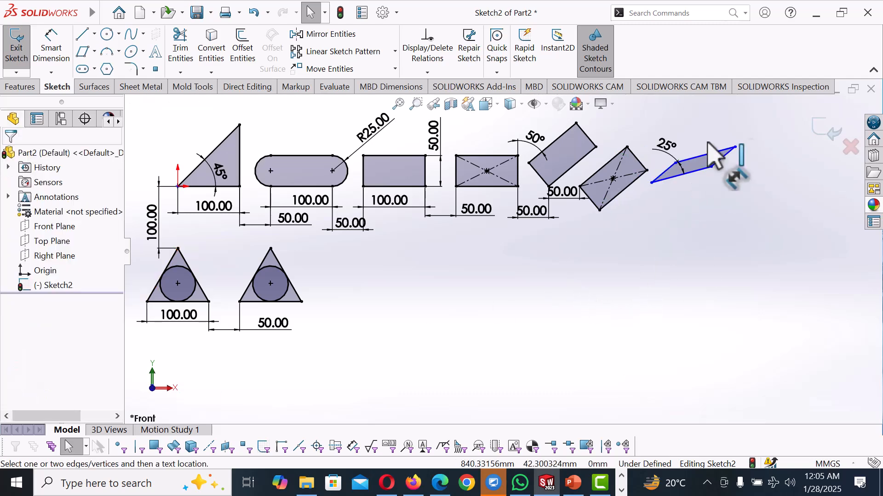
left_click(648, 171)
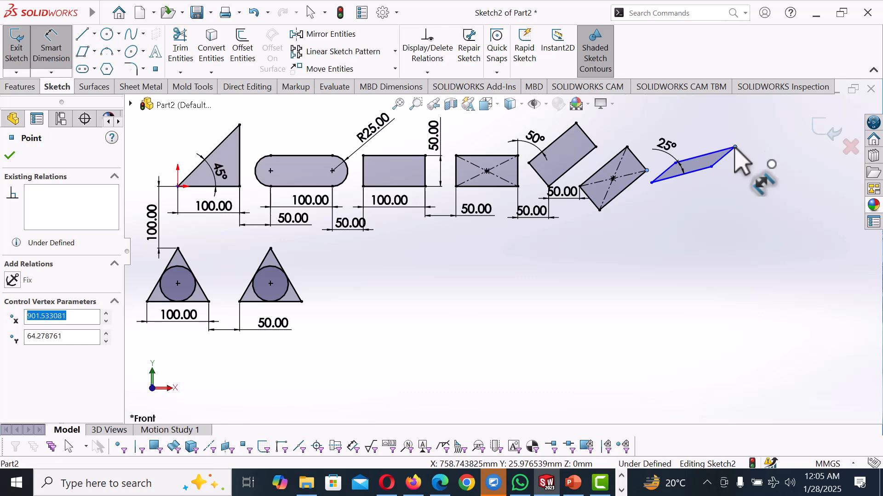
left_click(735, 147)
left_click(700, 131)
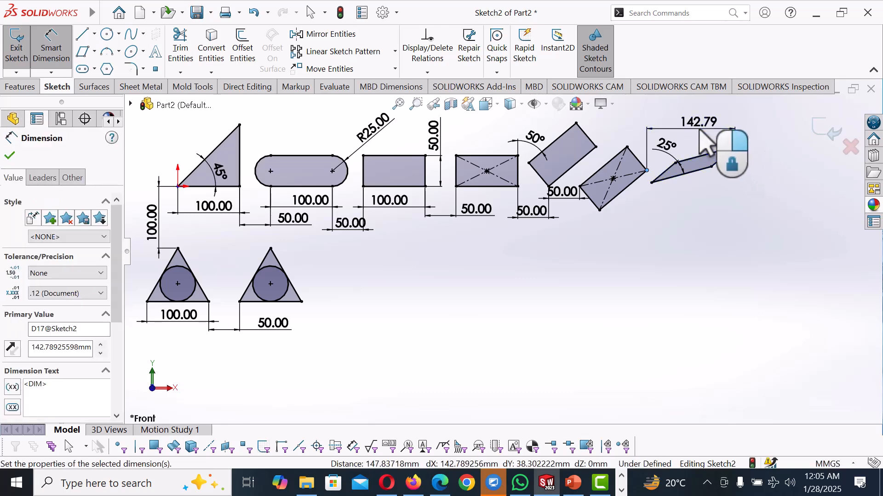
type("15")
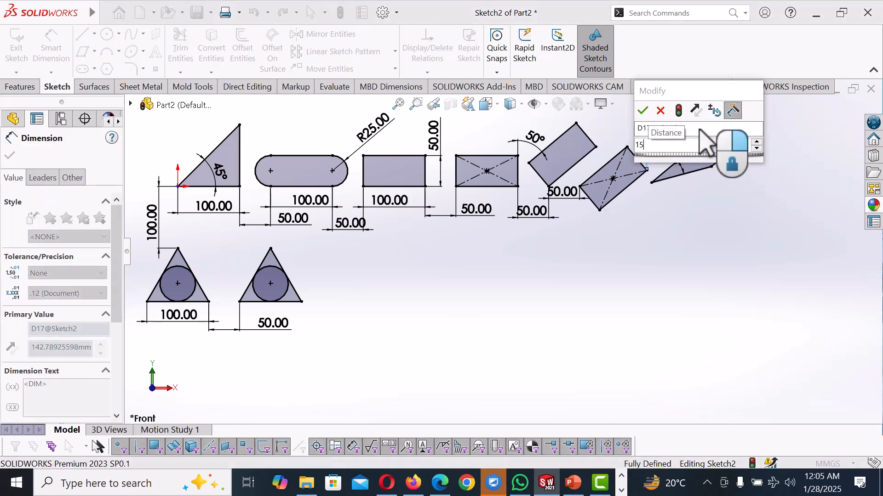
type("0")
key("Return")
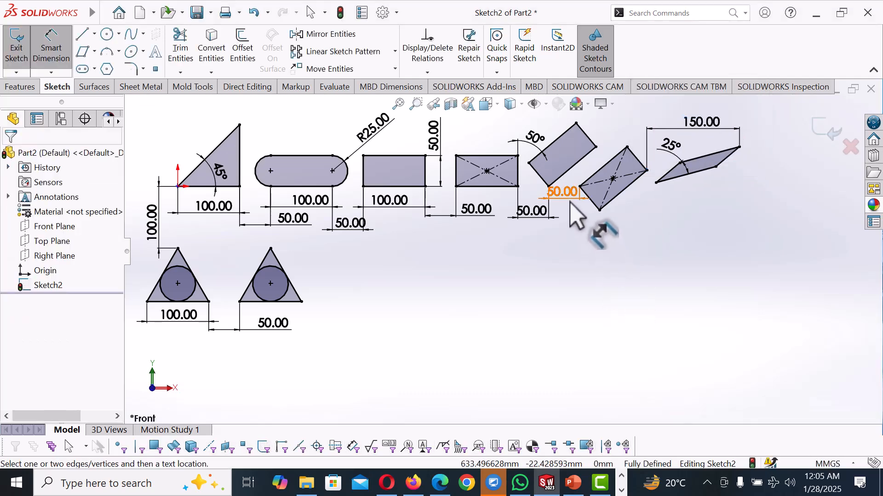
left_click_drag(570, 200, 571, 208)
left_click(10, 151)
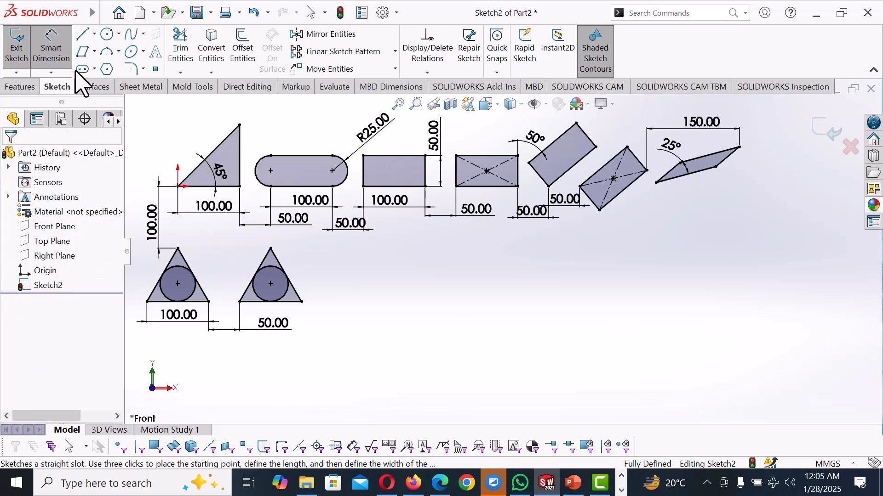
Step: Sketch a horizontal straight slot about 65 mm wide to the right of the second triangle
left_click(82, 69)
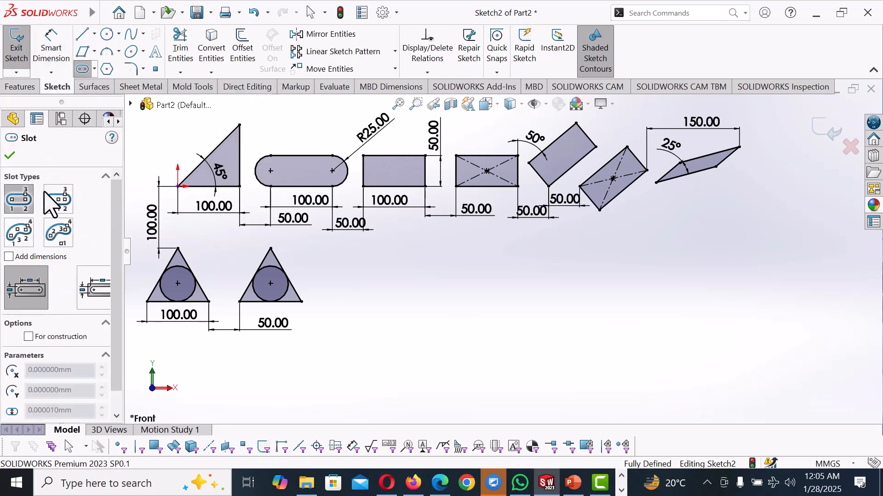
left_click(341, 266)
left_click(377, 266)
left_click(381, 288)
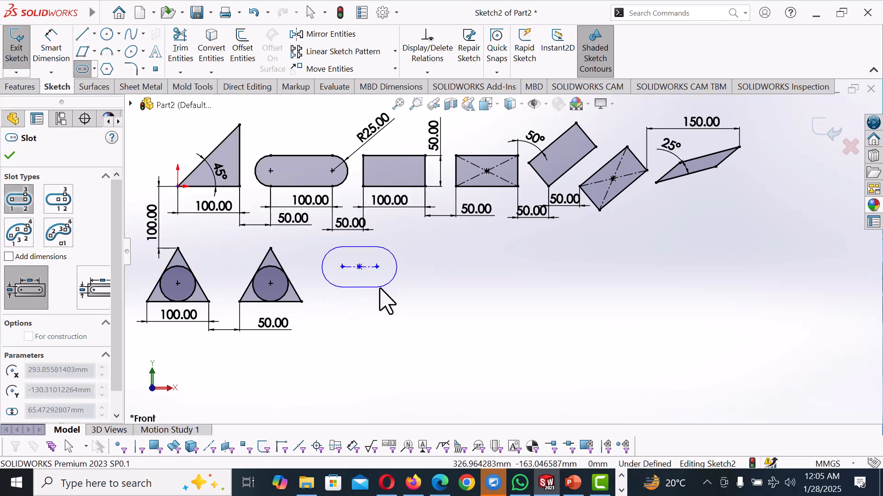
Step: Sketch a small horizontal centerpoint straight slot to the right of the first straight slot, level with its centreline
left_click(65, 201)
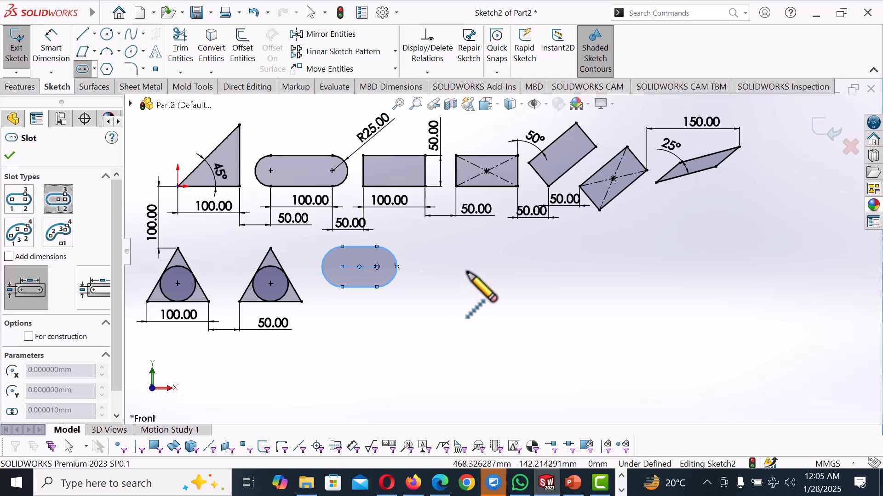
left_click(436, 267)
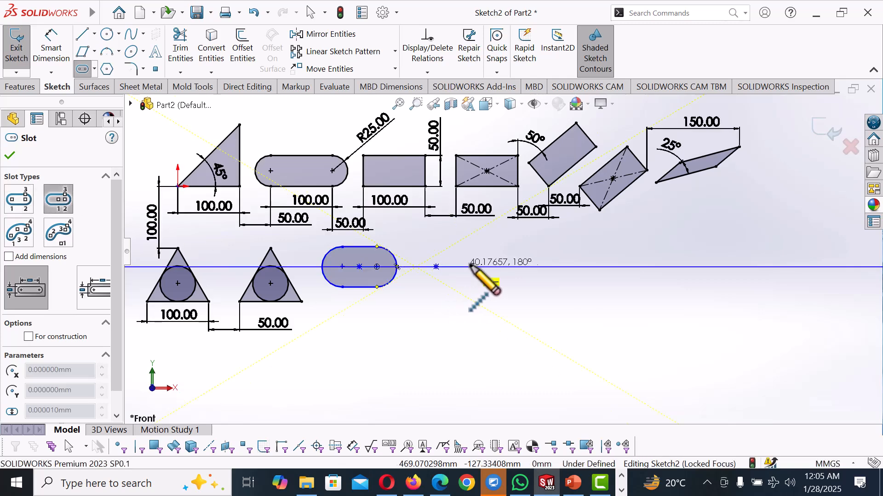
left_click(444, 267)
left_click(442, 284)
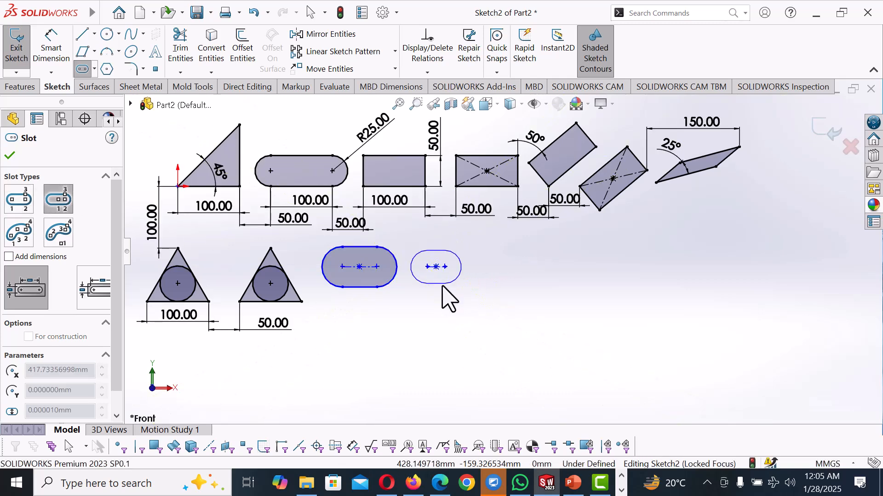
Step: Sketch a 3 point arc slot with a radius of about 253 mm to the right of the two straight slots, rising to the right
left_click(16, 233)
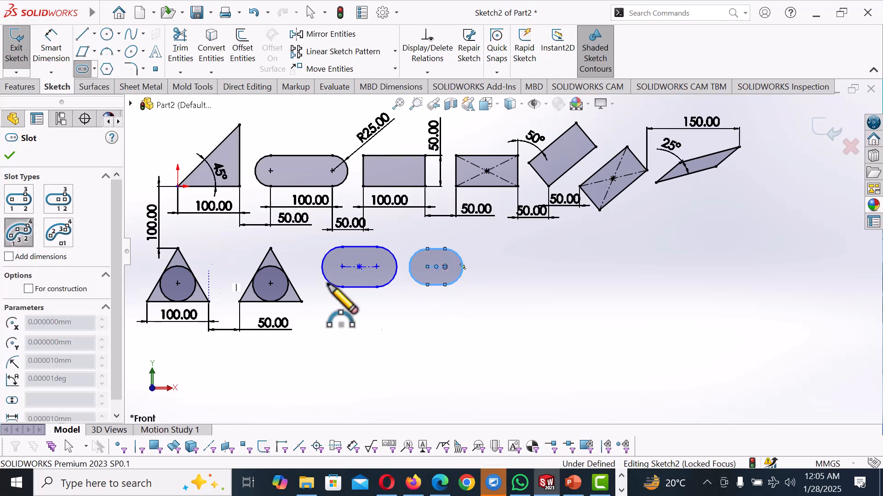
left_click(548, 254)
left_click(521, 266)
left_click(531, 275)
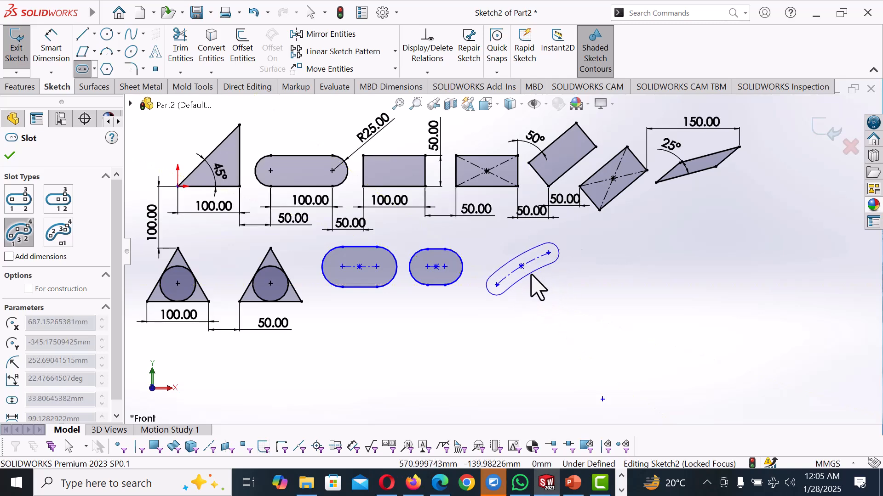
Step: Sketch a centerpoint arc slot of about 42 mm radius, 114 degrees and 41 mm width to the right of the 3 point arc slot
left_click(58, 232)
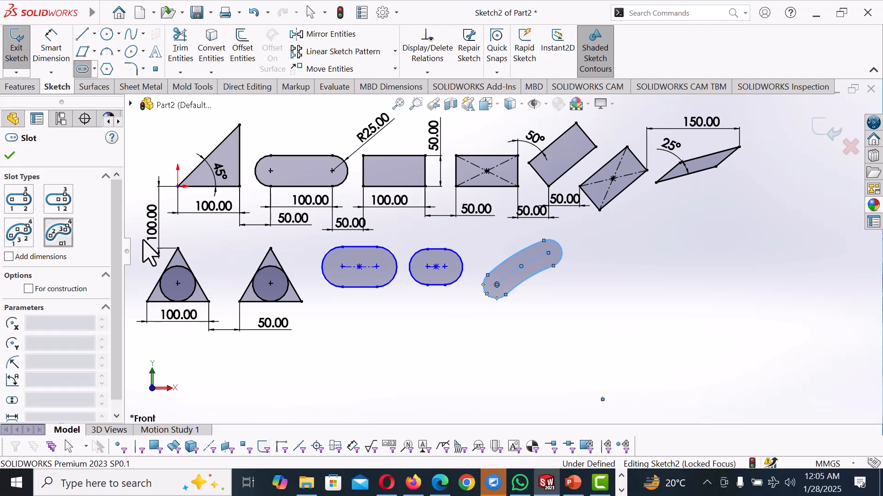
left_click(609, 278)
left_click(636, 278)
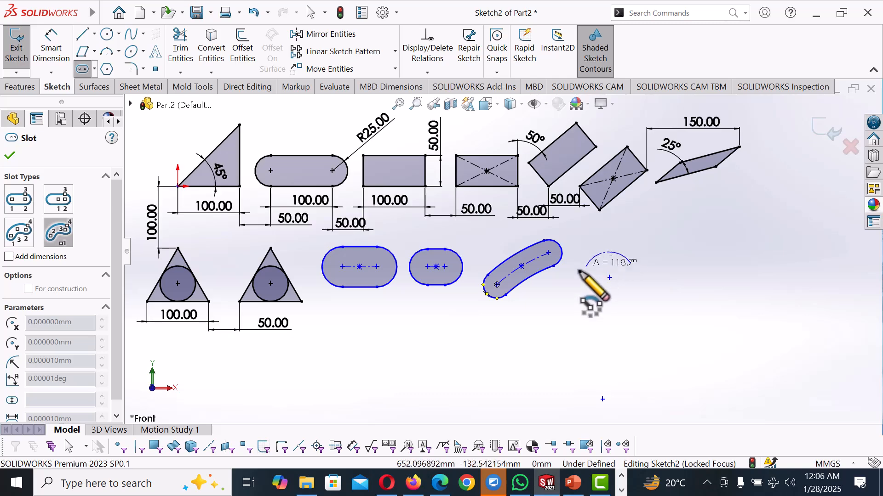
left_click(613, 300)
left_click(613, 300)
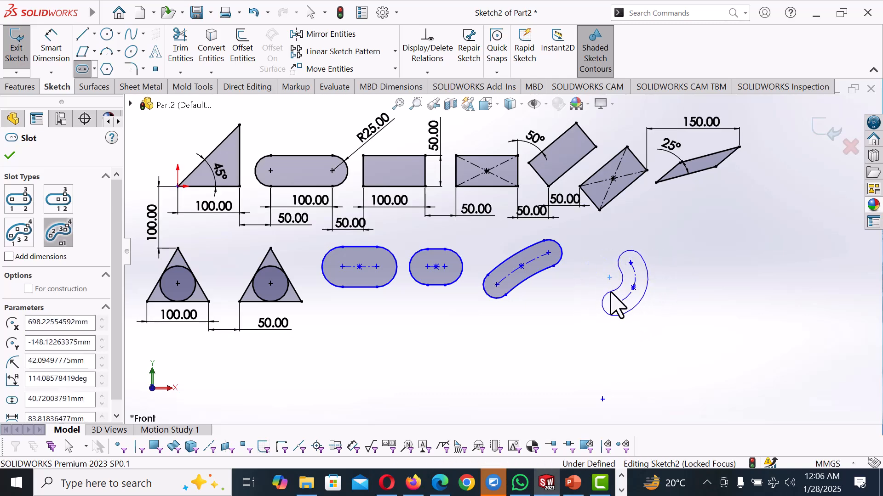
right_click(625, 297)
left_click(628, 301)
left_click(600, 322)
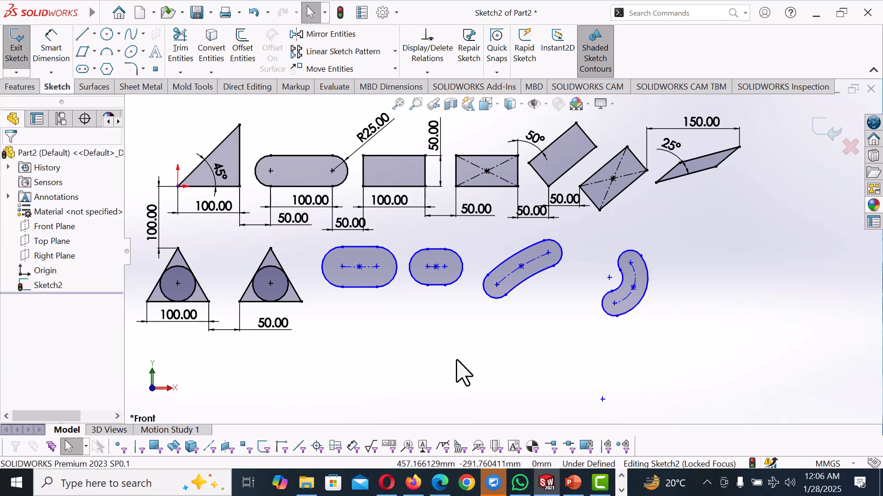
Step: Dimension the lower straight edge of the first straight slot beside the triangles as 50 mm
right_click_drag(460, 369, 437, 288)
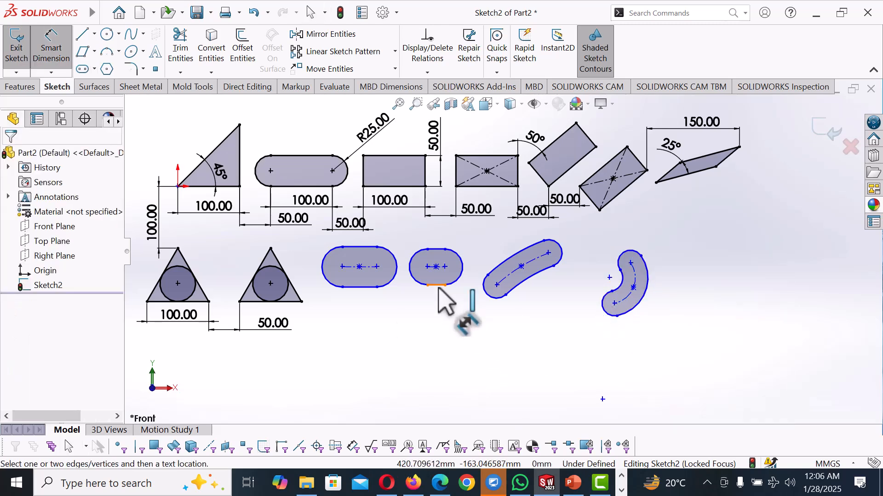
left_click(368, 287)
left_click(360, 307)
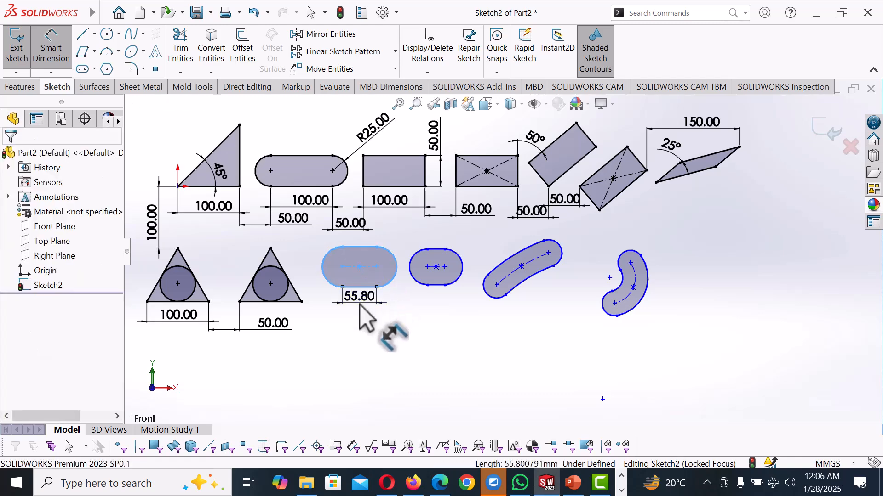
double_click(359, 296)
type("50")
key("Return")
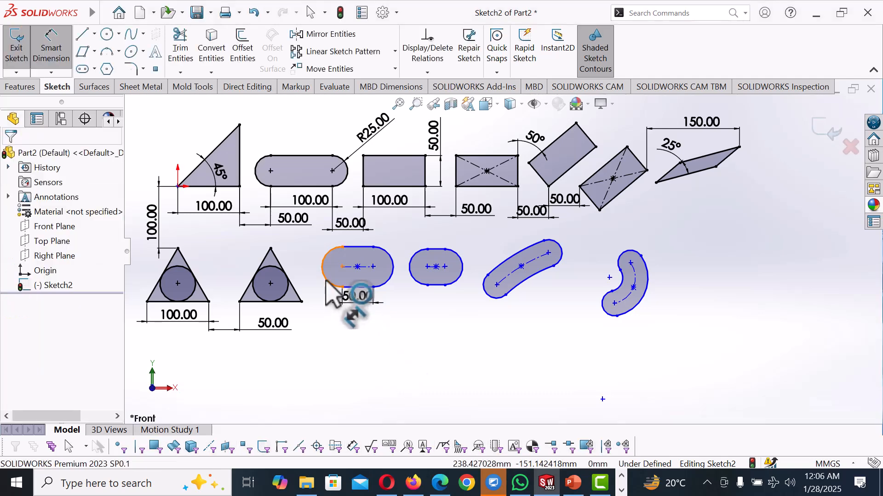
Step: Dimension the end radius of the straight slot nearest the triangles as 10 mm
left_click(326, 282)
left_click(323, 309)
type("1")
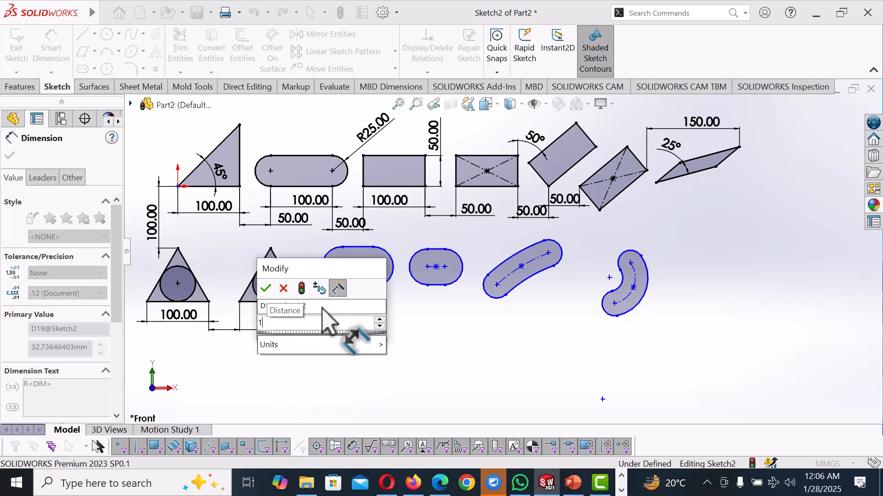
type("0")
key("Return")
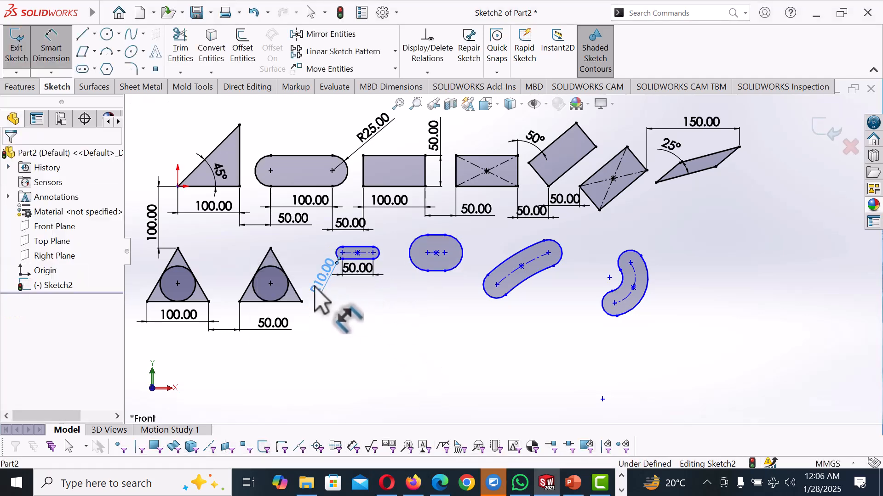
Step: Change the end radius of the straight slot nearest the triangles to 15 mm and leave the dimension command
left_click(316, 281)
type("10")
key("Return")
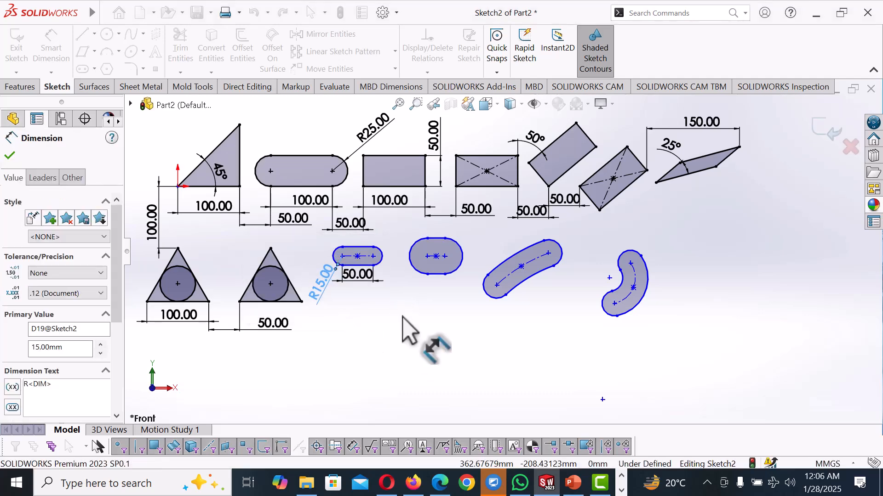
right_click(402, 317)
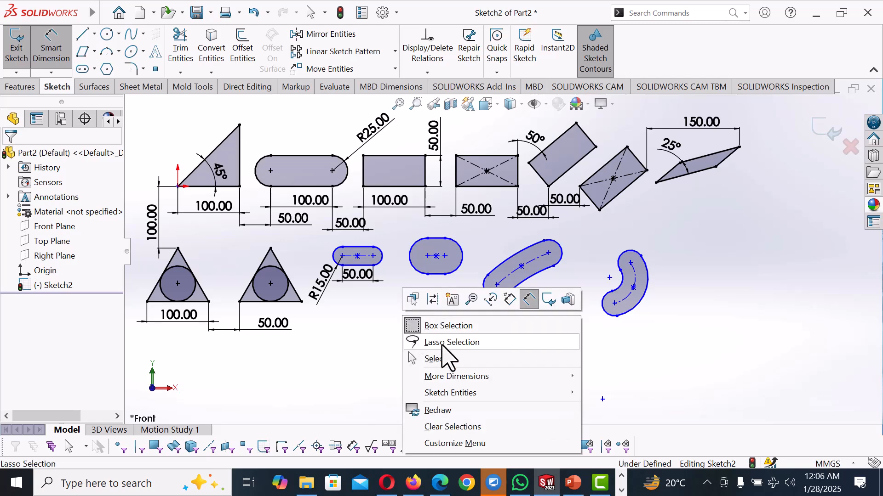
left_click(441, 359)
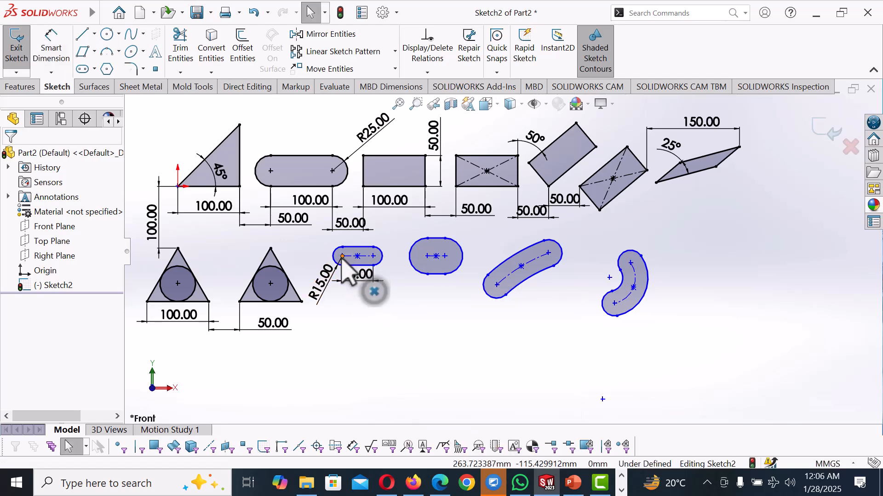
Step: Align the first straight slot's left arc centre with the second triangle's right base corner using a Horizontal relation
left_click(343, 256)
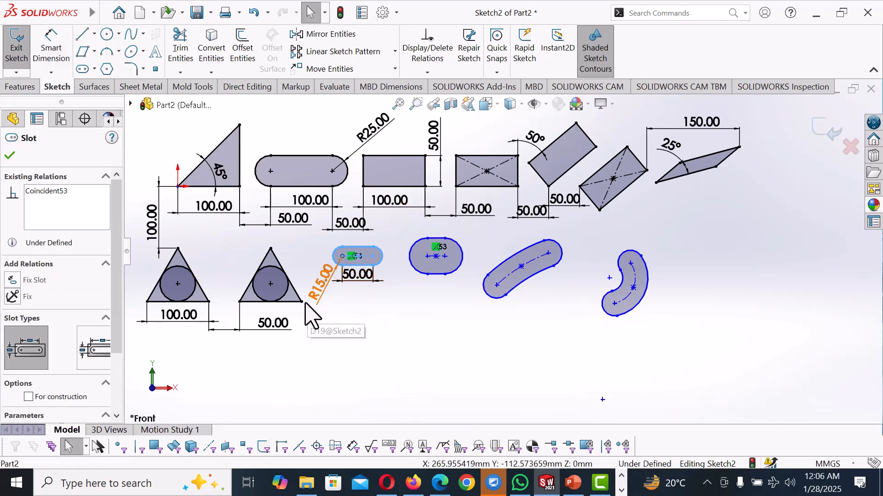
left_click(239, 302, "ctrl")
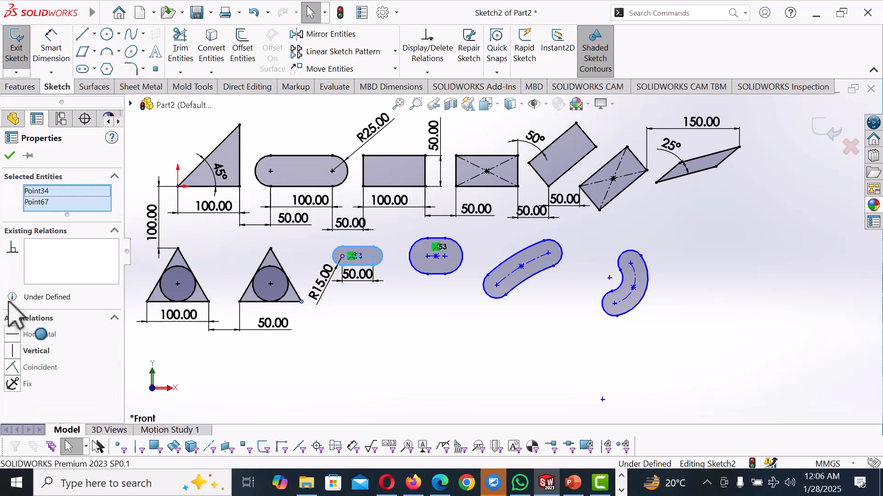
left_click(11, 333)
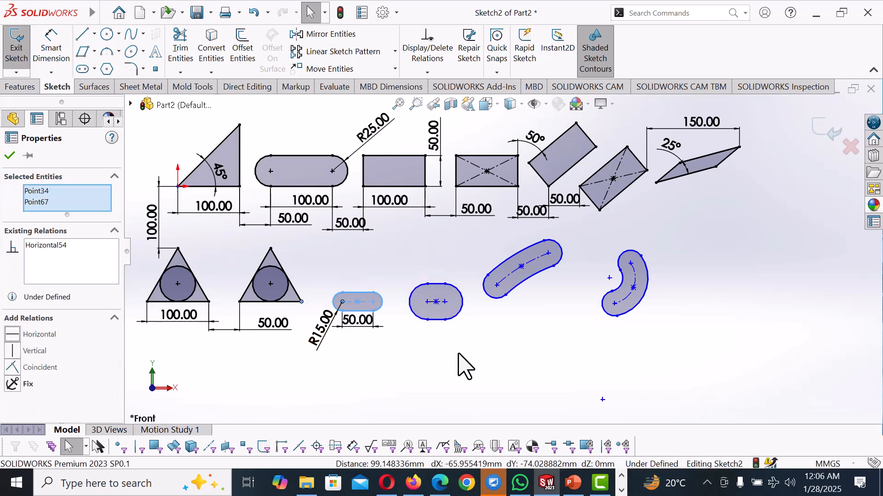
left_click(458, 354)
Step: Dimension the distance between the second triangle's right base corner and the first straight slot's left arc centre as 50 mm
right_click_drag(451, 362, 443, 299)
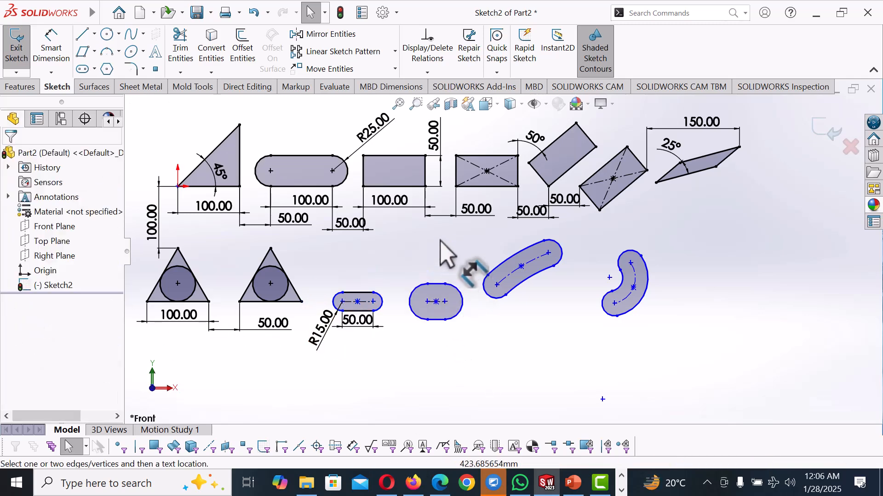
left_click(342, 302)
left_click(302, 302)
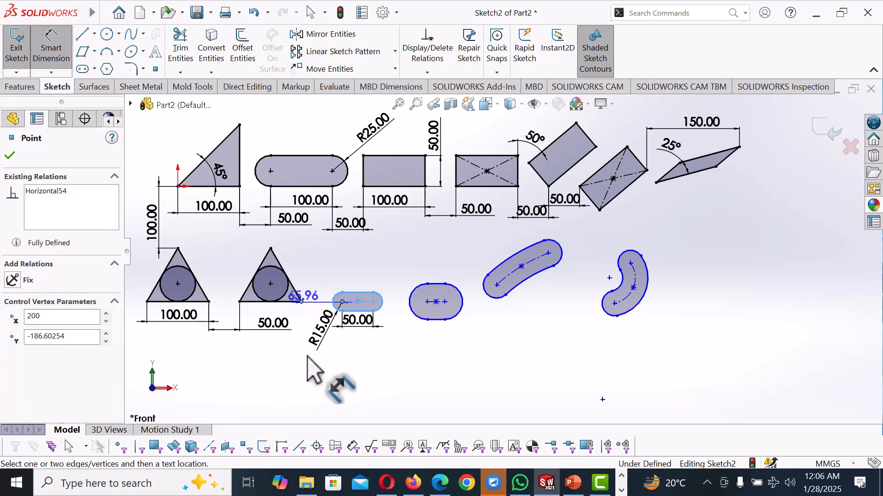
left_click(319, 380)
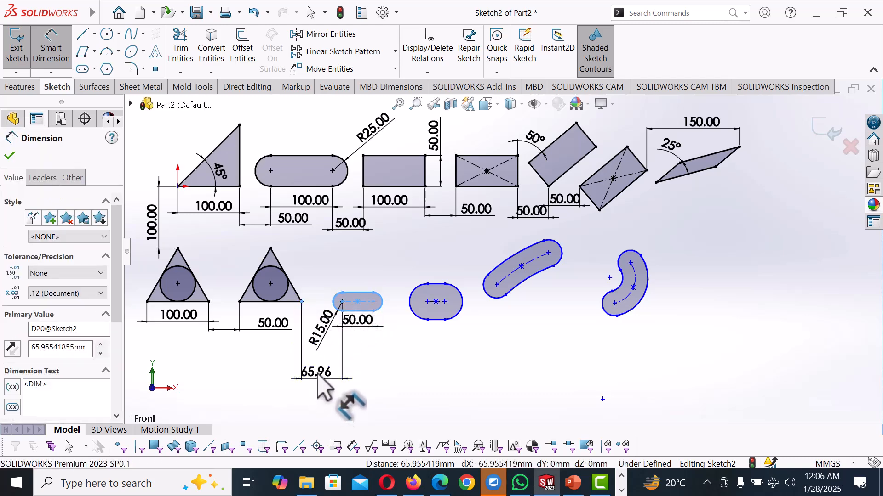
key("Return")
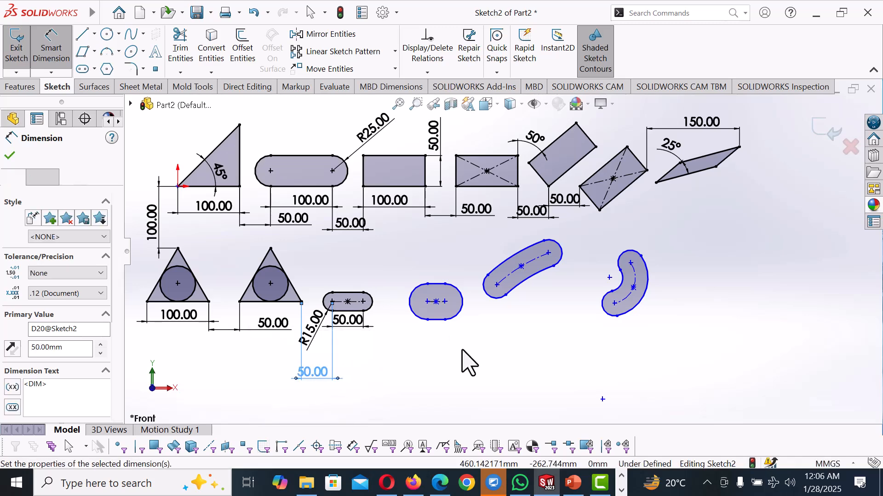
right_click(467, 360)
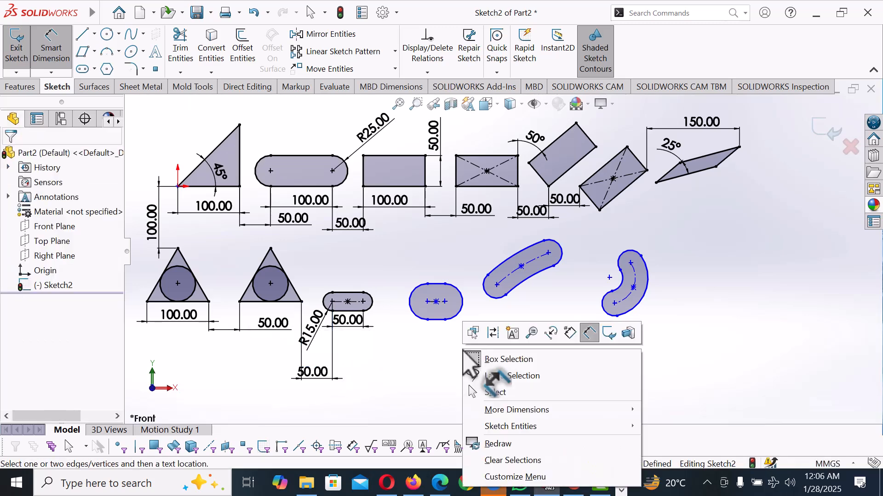
left_click(500, 392)
Step: Make the facing end arcs of the first straight slot and the centerpoint straight slot Equal
left_click(370, 301)
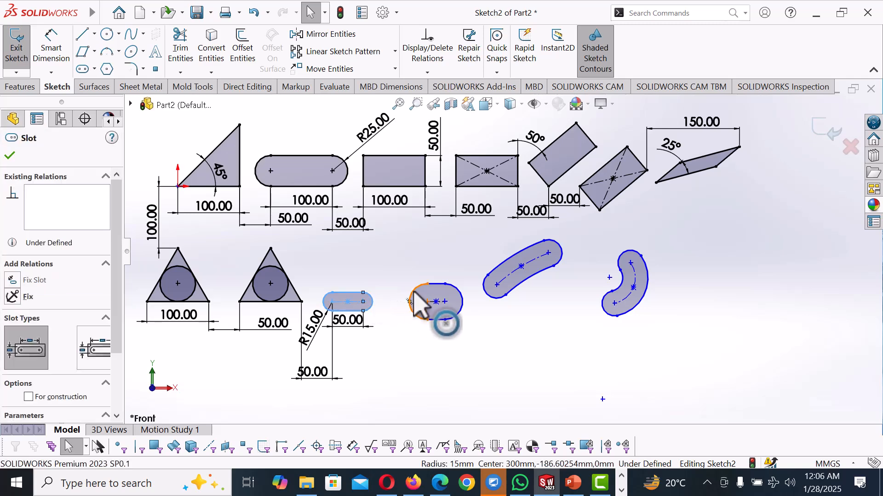
left_click(418, 303, "ctrl")
left_click(14, 417)
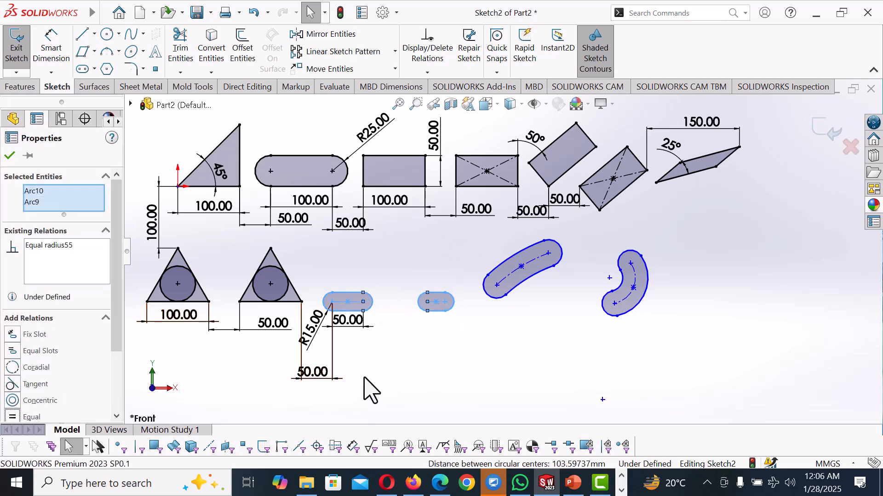
left_click(411, 370)
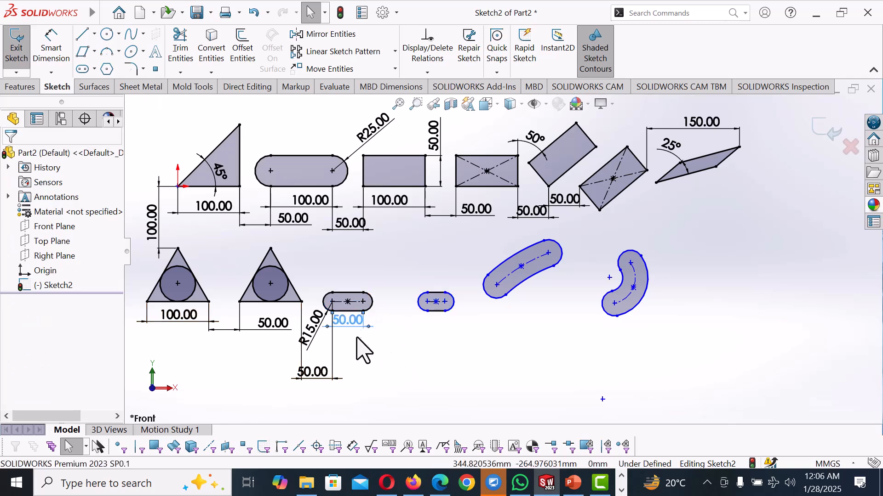
Step: Move the first slot's 50 mm length dimension lower and make the two straight slots' lower straight edges Equal
left_click_drag(356, 326, 354, 341)
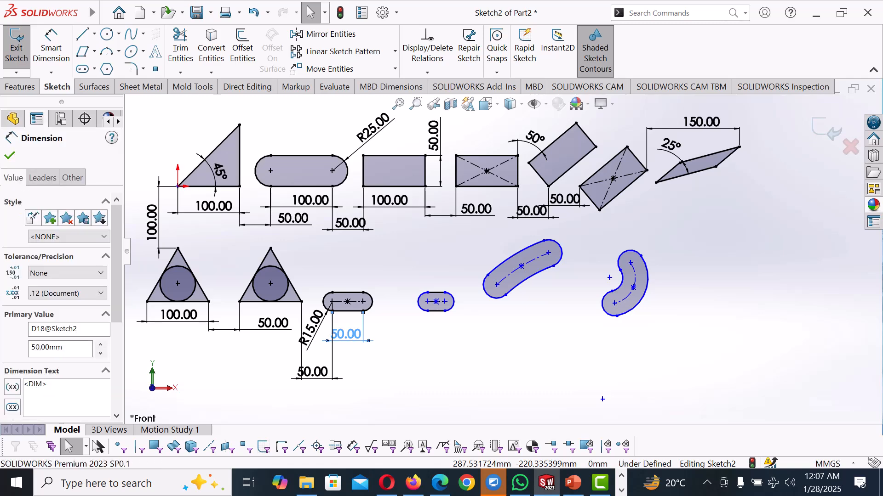
left_click(356, 313)
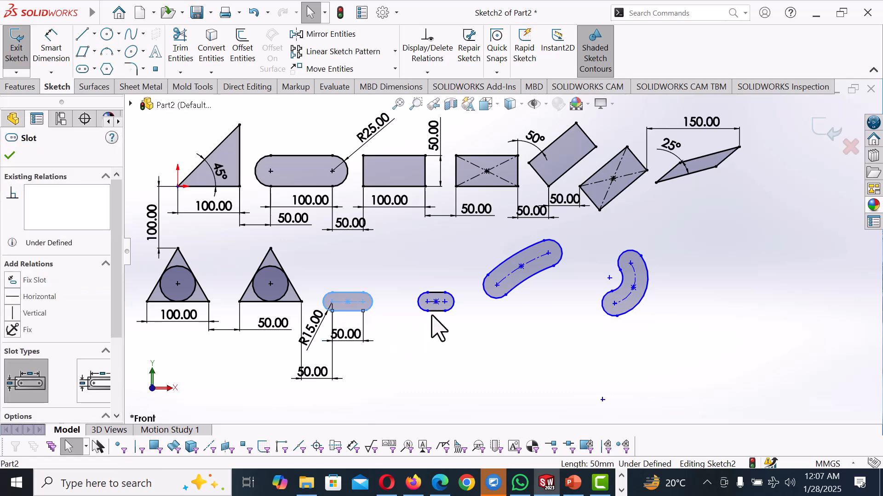
left_click(433, 312)
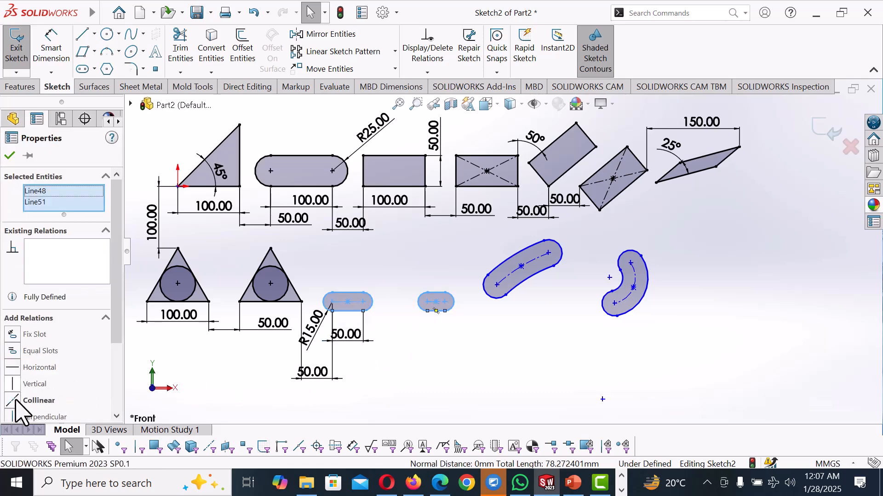
scroll(107, 343, "down", 2)
scroll(107, 343, "down", 1)
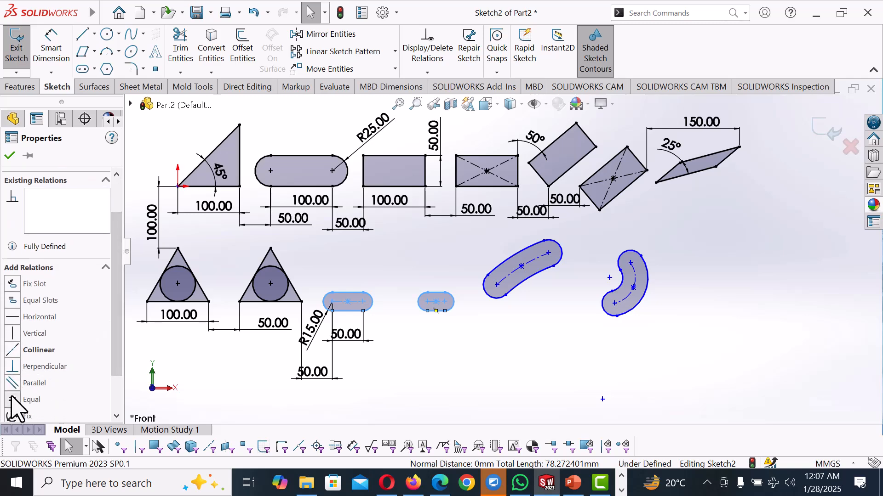
left_click(477, 359)
Step: Dimension the distance between the facing end arc centres of the two straight slots as 50 mm
right_click_drag(469, 343, 462, 259)
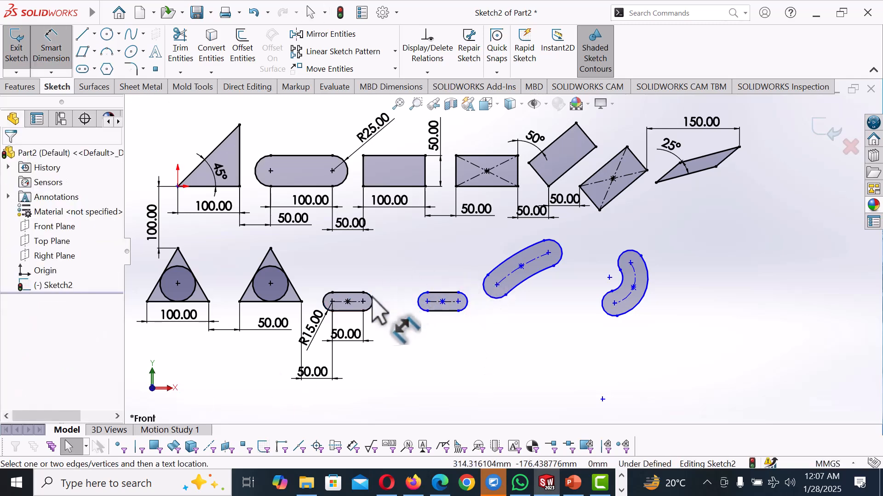
left_click(368, 306)
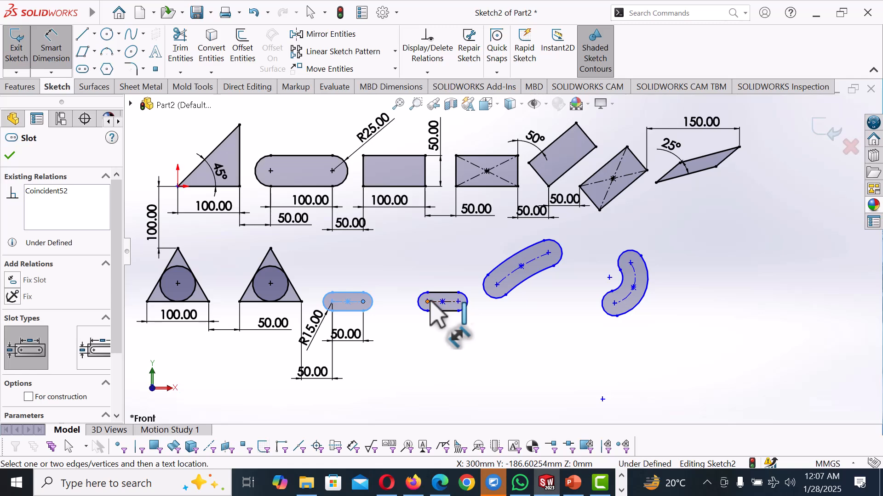
left_click(416, 308)
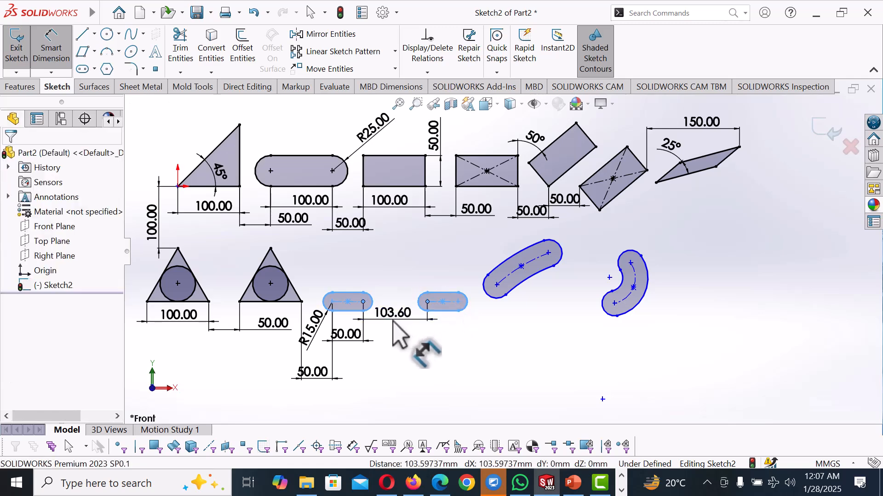
left_click(396, 325)
key("Return")
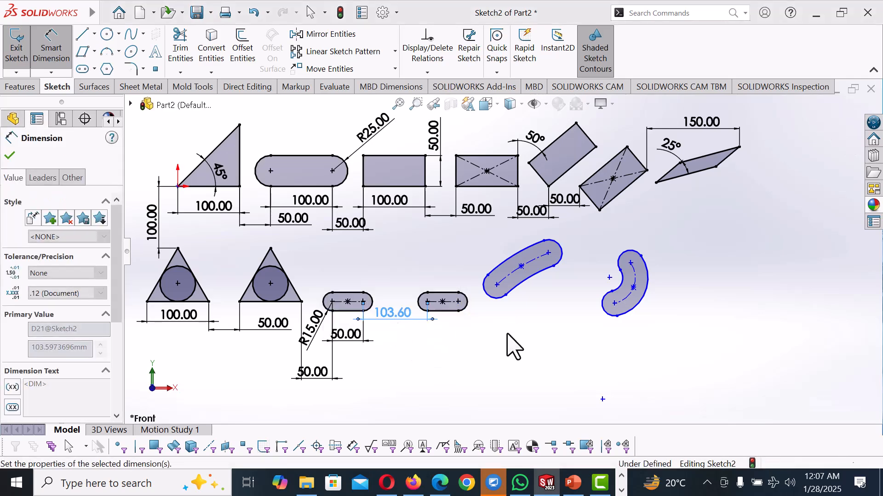
right_click(507, 334)
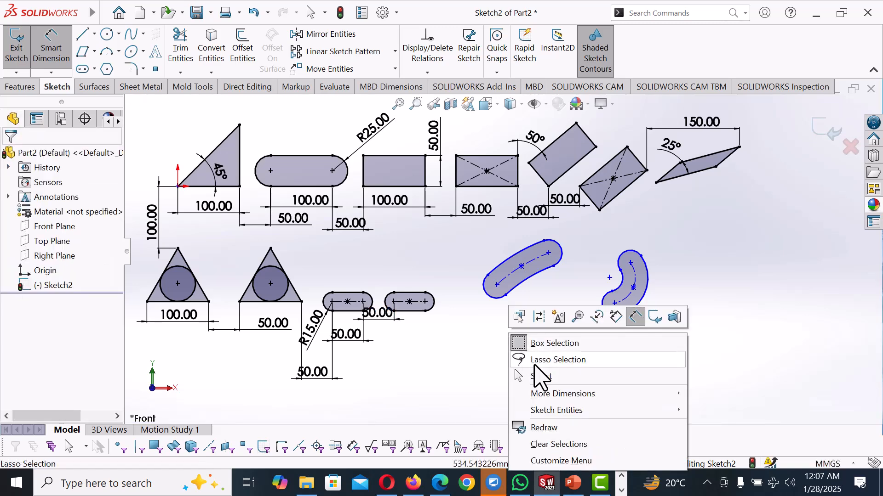
left_click(539, 376)
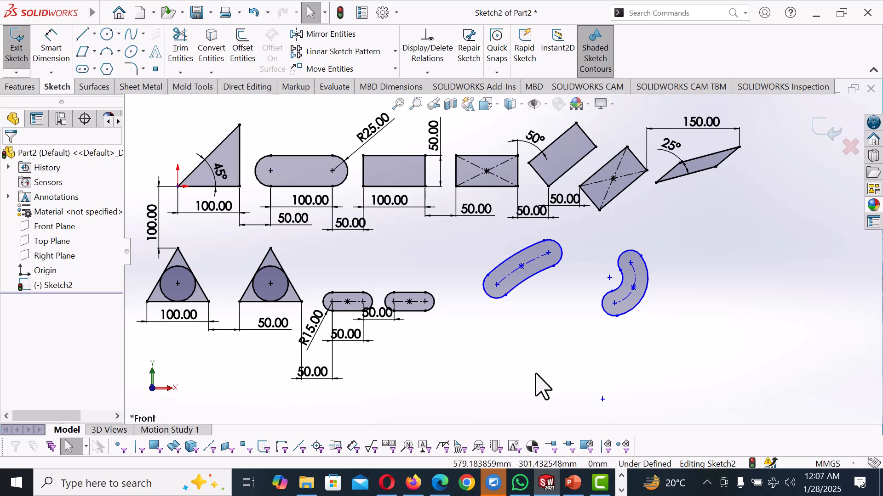
Step: Add a Horizontal relation between the centerpoint straight slot's right arc centre and the first arc slot's lower-left arc centre
left_click(504, 296)
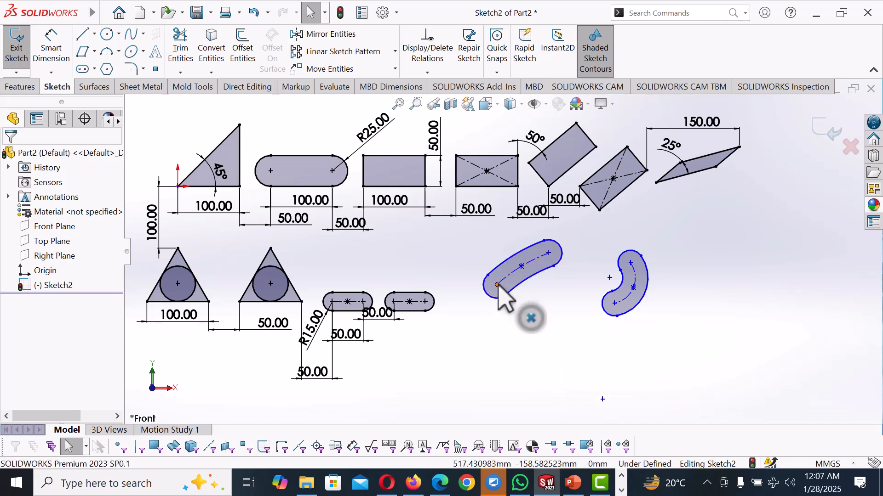
left_click(425, 302, "ctrl")
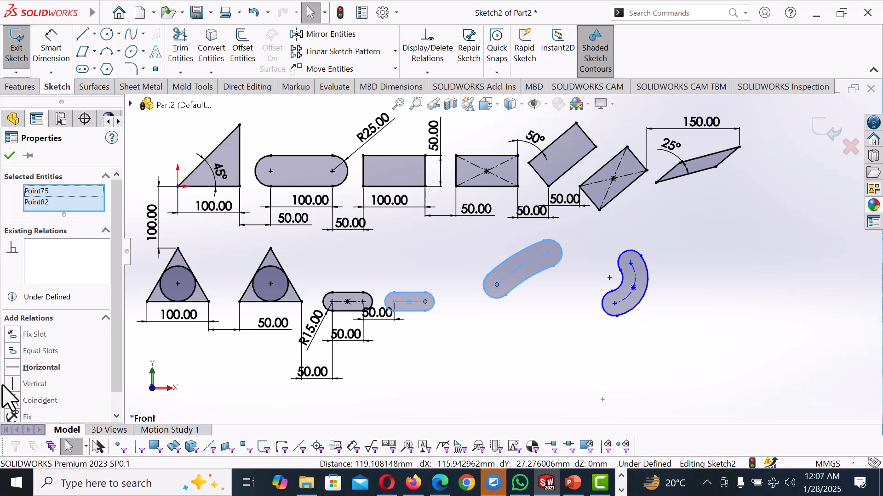
left_click(13, 368)
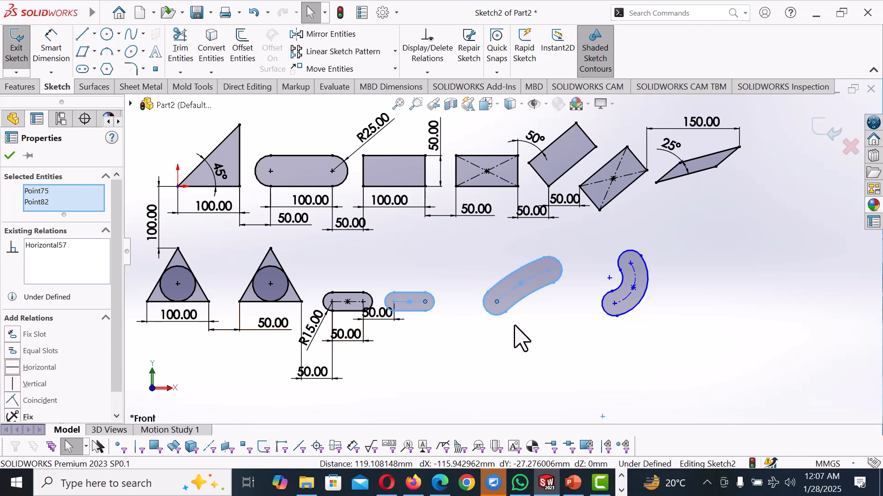
left_click(538, 351)
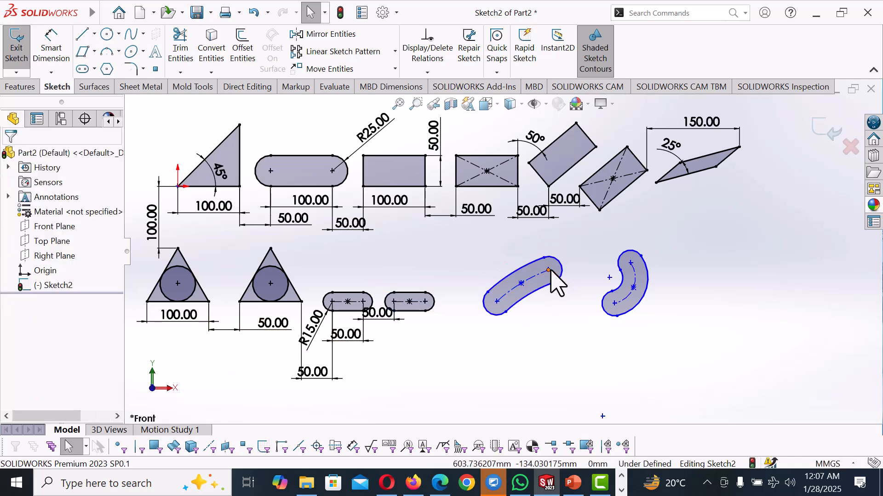
left_click(551, 275)
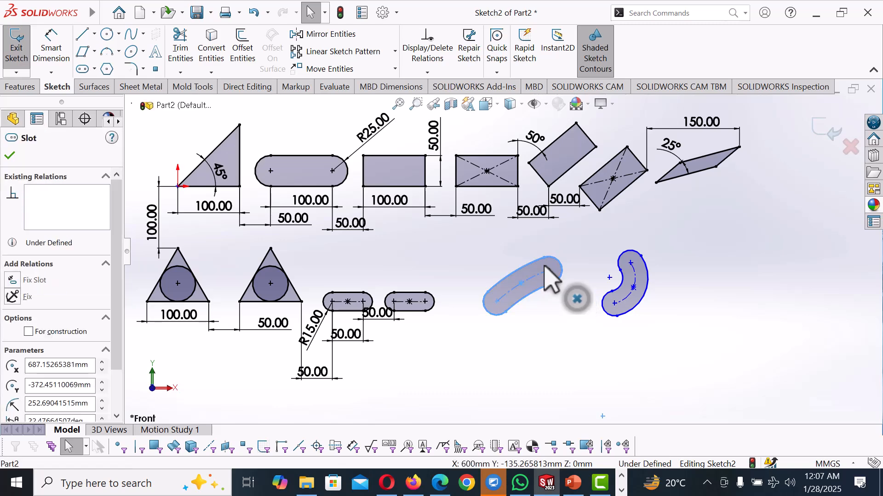
left_click(518, 187, "ctrl")
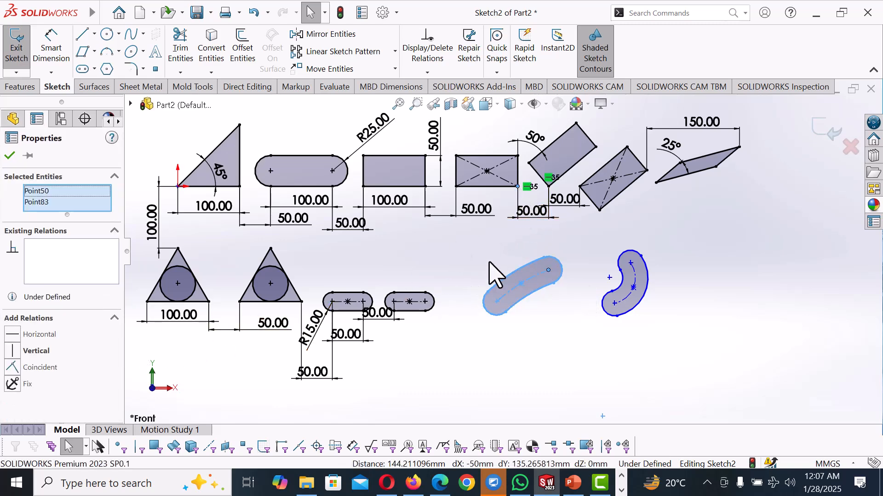
left_click(486, 247)
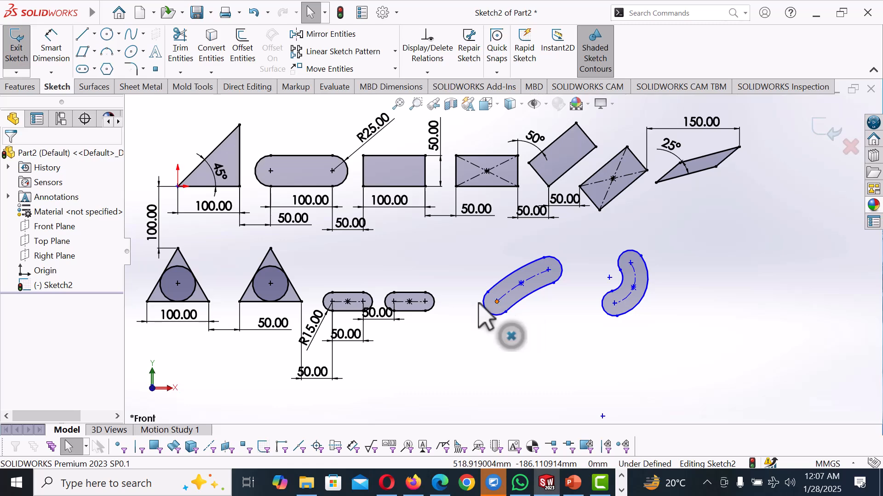
Step: Move the first arc slot's lower-left end toward the straight slots and align its arc centre Vertical with the center rectangle's lower-left corner
left_click_drag(481, 304, 460, 303)
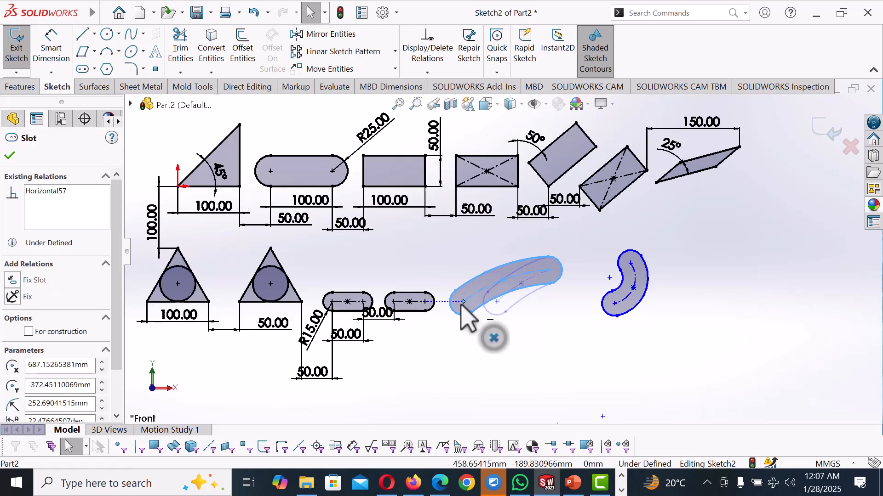
left_click(455, 187)
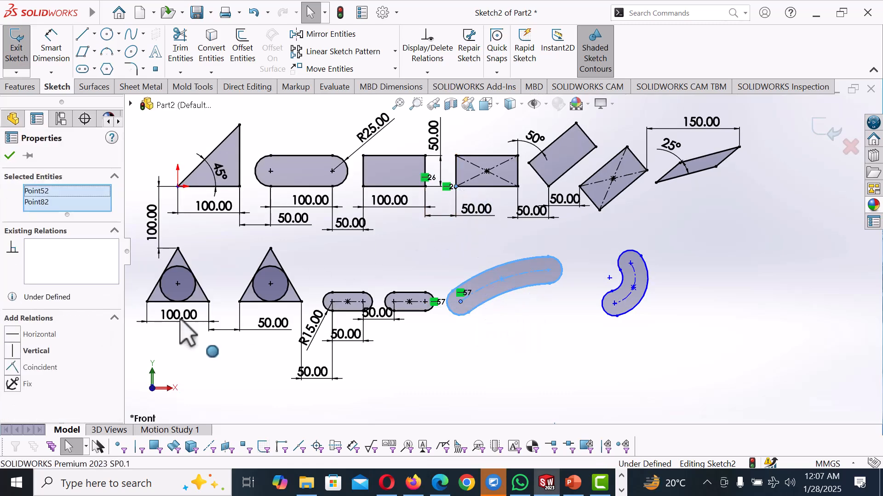
left_click(14, 351)
left_click(532, 365)
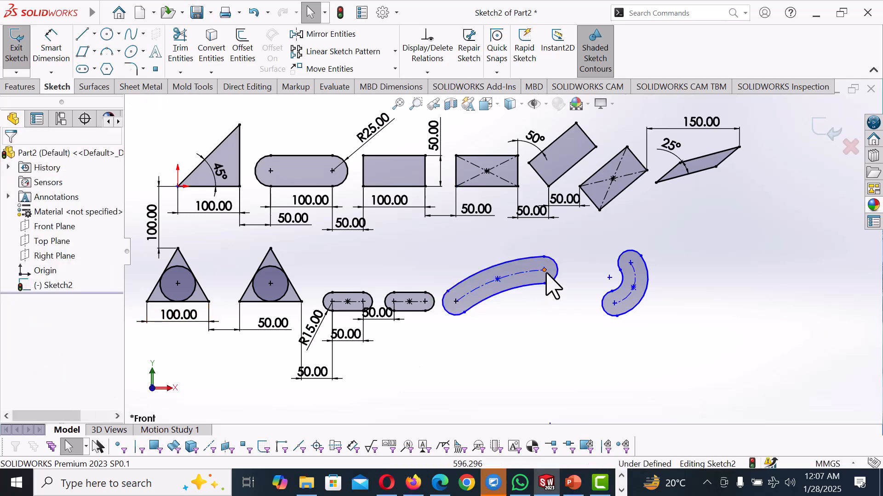
Step: Align the first arc slot's upper-right arc centre with the center rectangle's centre point using a Vertical relation
left_click(547, 272)
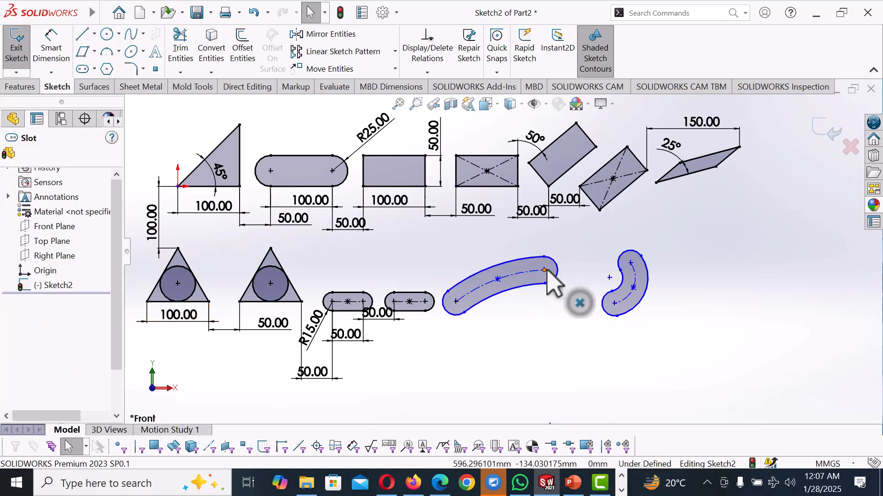
left_click(487, 171)
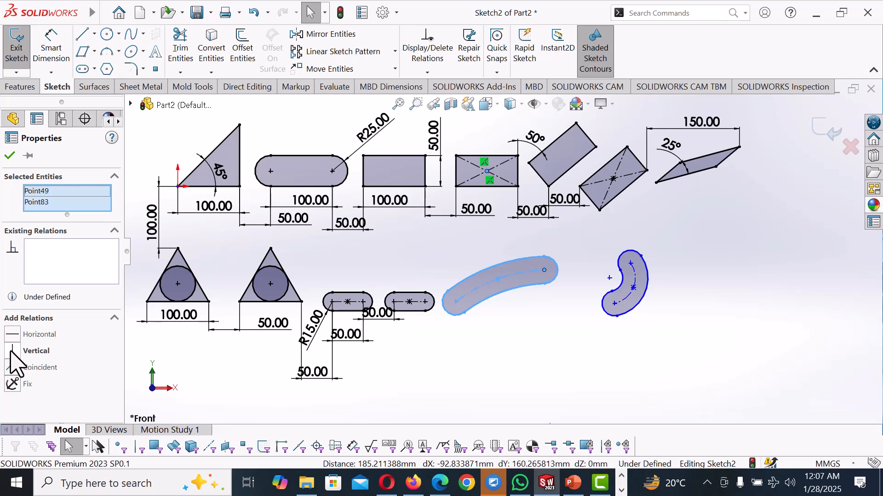
left_click(13, 351)
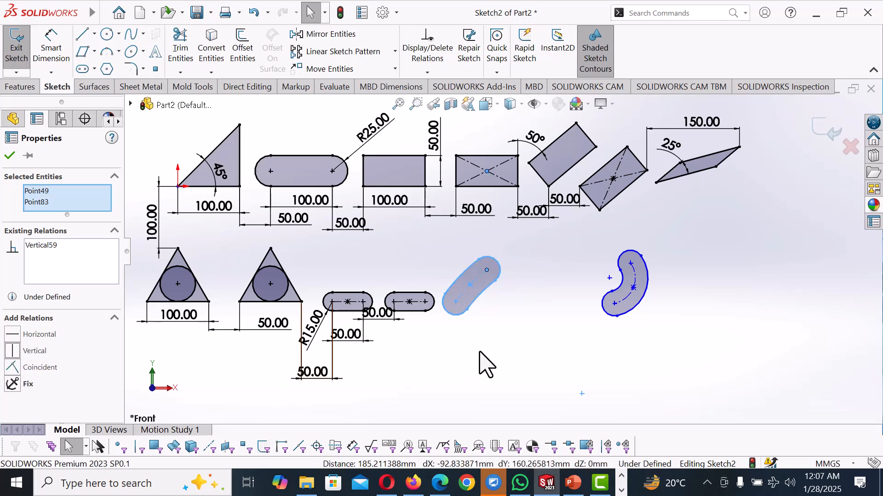
left_click(479, 366)
Step: Dimension the vertical distance between the first arc slot's two end arc centres as 50 mm
key("d")
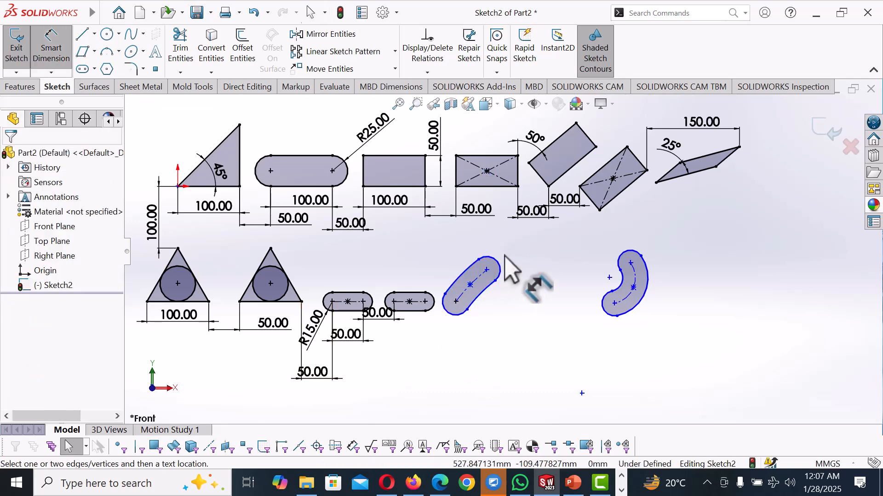
left_click(456, 303)
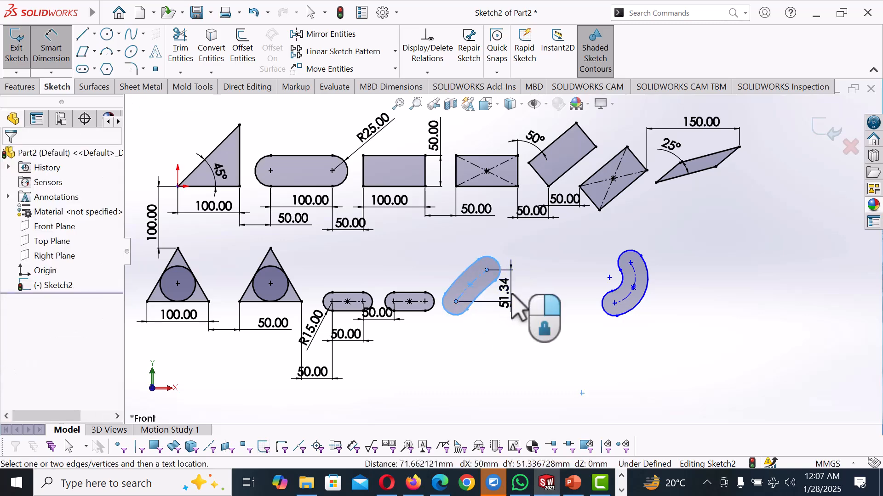
left_click(512, 294)
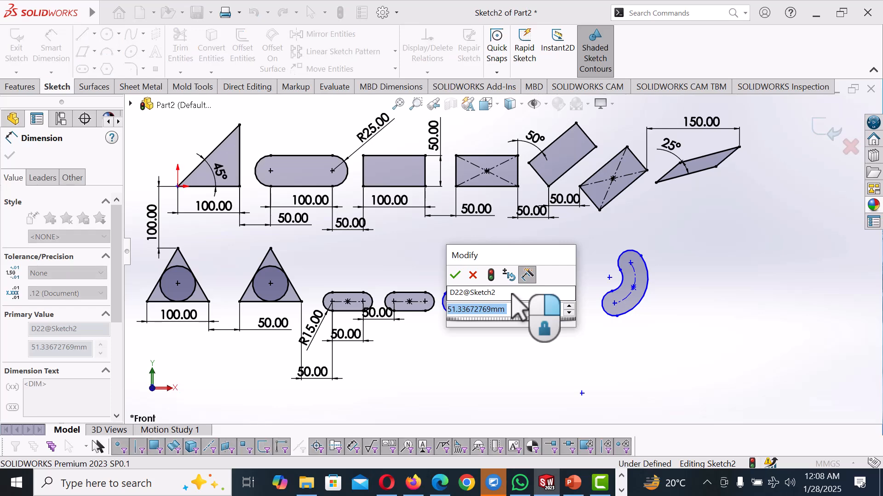
type("50")
key("Return")
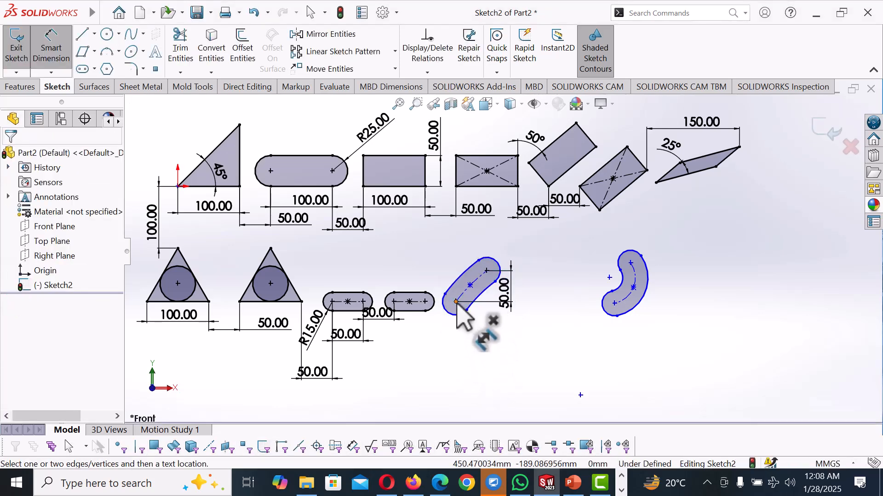
left_click(483, 276)
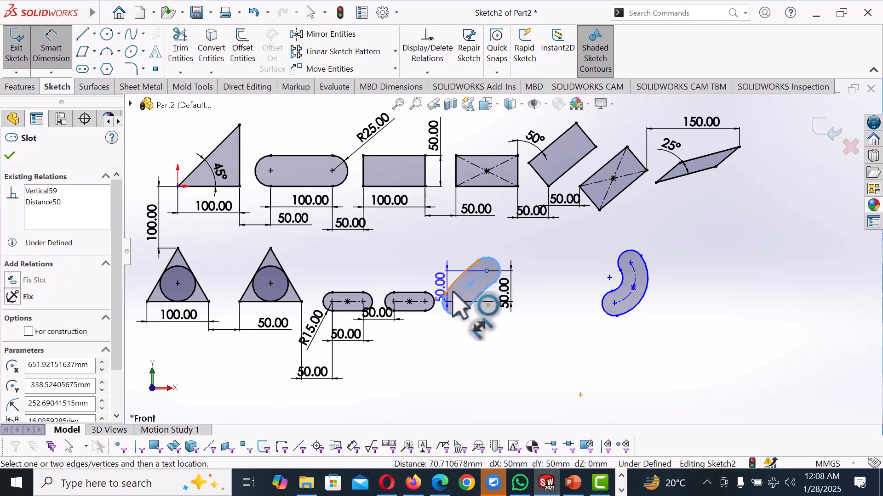
key("Escape")
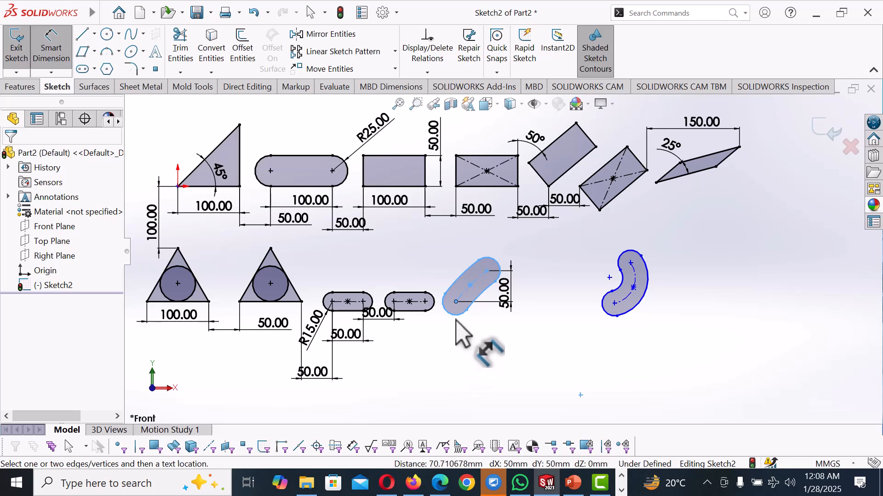
left_click(454, 340)
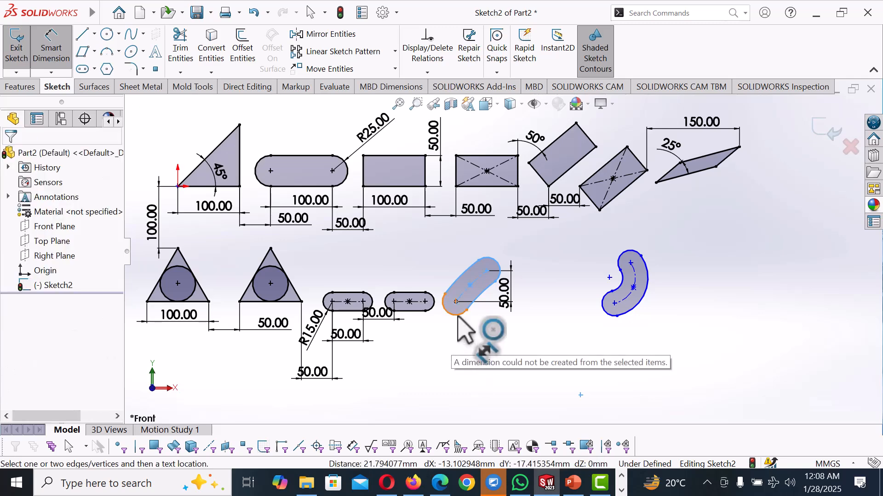
left_click(458, 316)
left_click(453, 335)
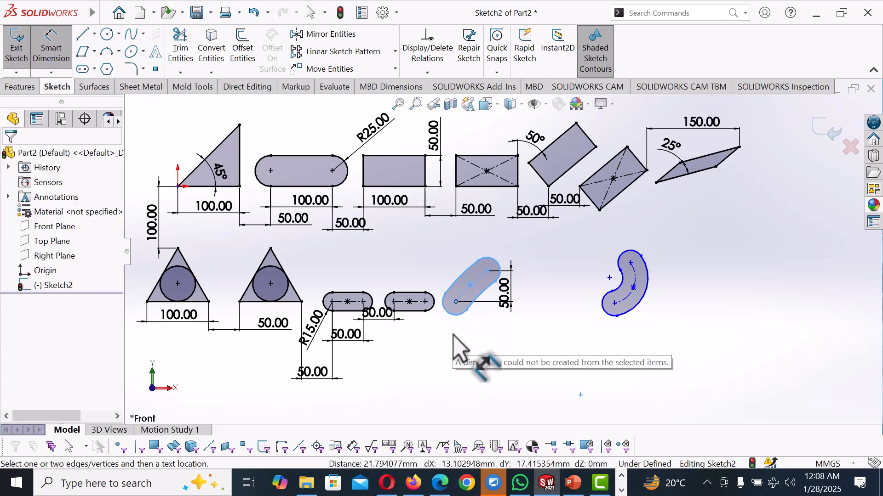
key("Escape")
Step: Make the centerpoint straight slot's right end arc and the first arc slot's lower-left end arc Equal
left_click(431, 312)
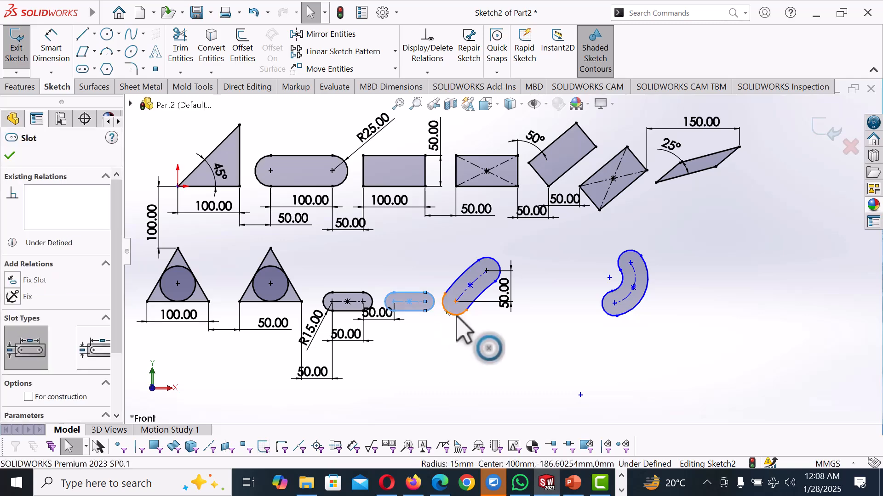
left_click(457, 317, "ctrl")
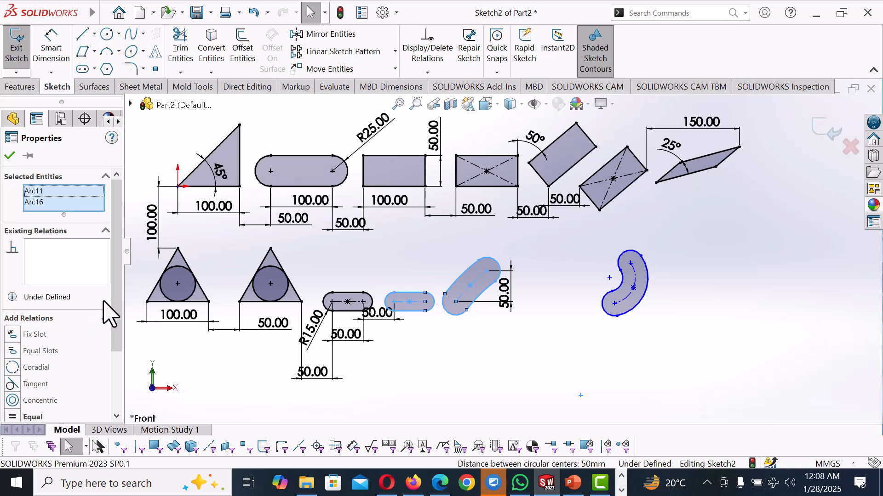
left_click_drag(117, 313, 113, 365)
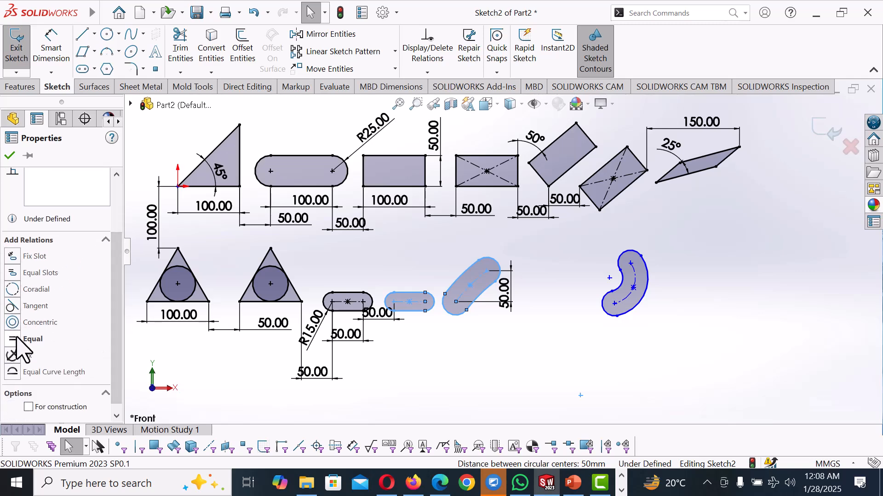
left_click(471, 338)
Step: Dimension the radius of the first arc slot's centreline arc as 250 mm
right_click_drag(478, 340, 481, 297)
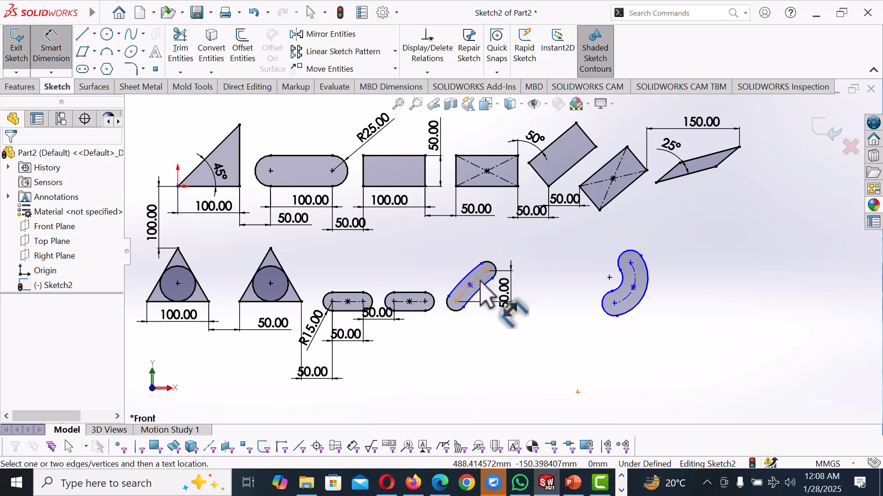
left_click(481, 299)
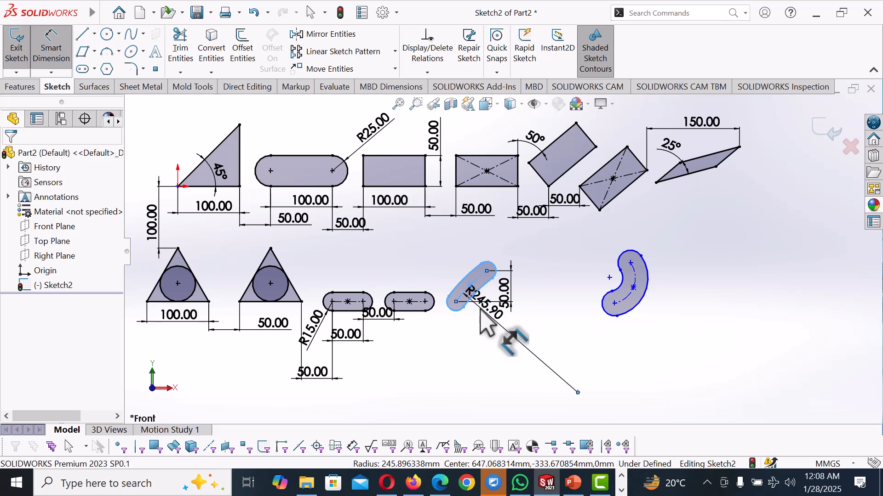
left_click(480, 309)
type("25")
key("Return")
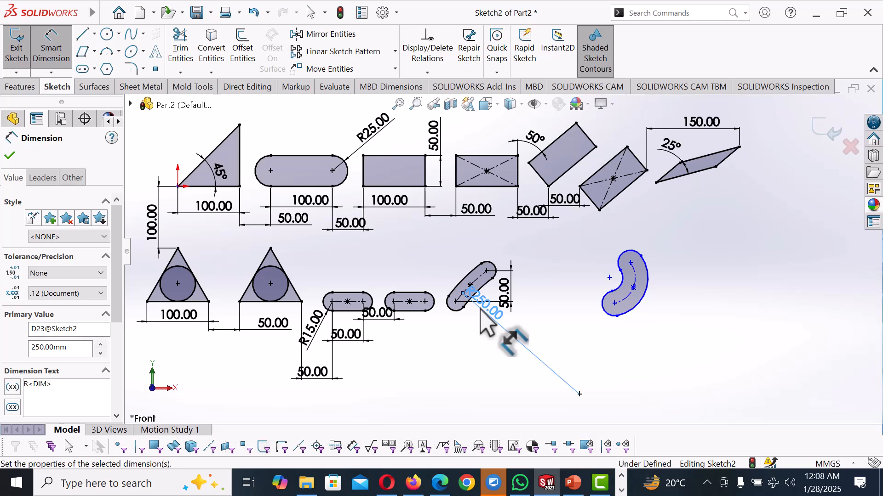
left_click(563, 359)
right_click(532, 332)
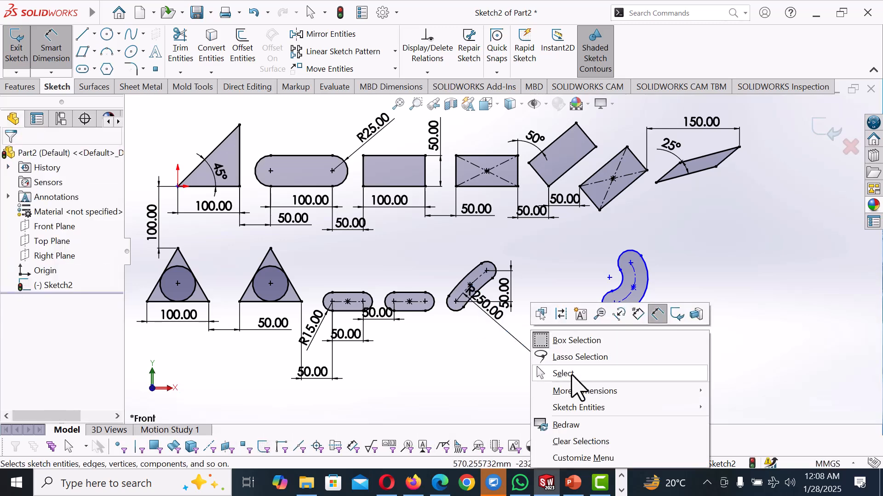
left_click(563, 374)
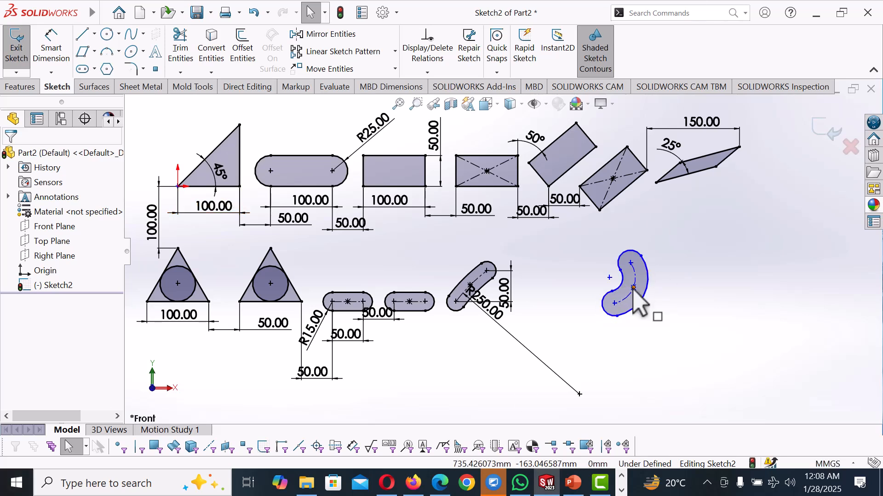
Step: Move the 250 mm radius dimension text clear of the first arc slot, to the right of its 50 mm vertical dimension
left_click(590, 289)
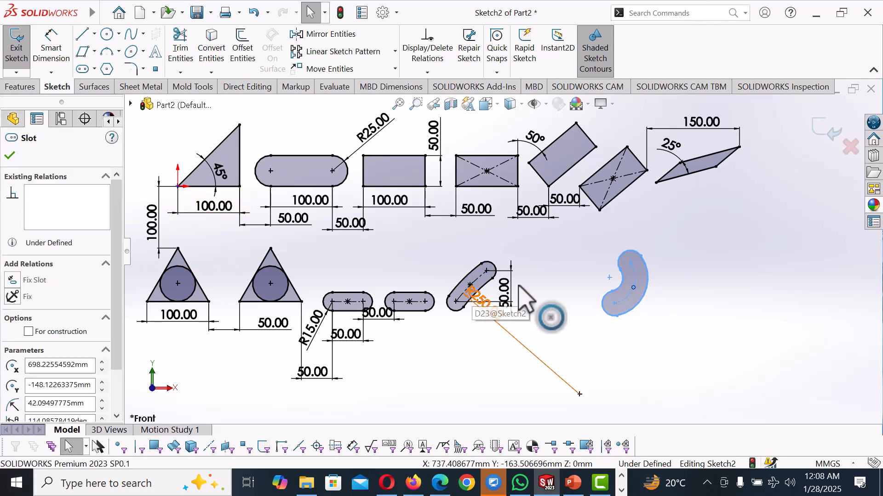
left_click_drag(478, 298, 522, 295)
left_click(561, 315)
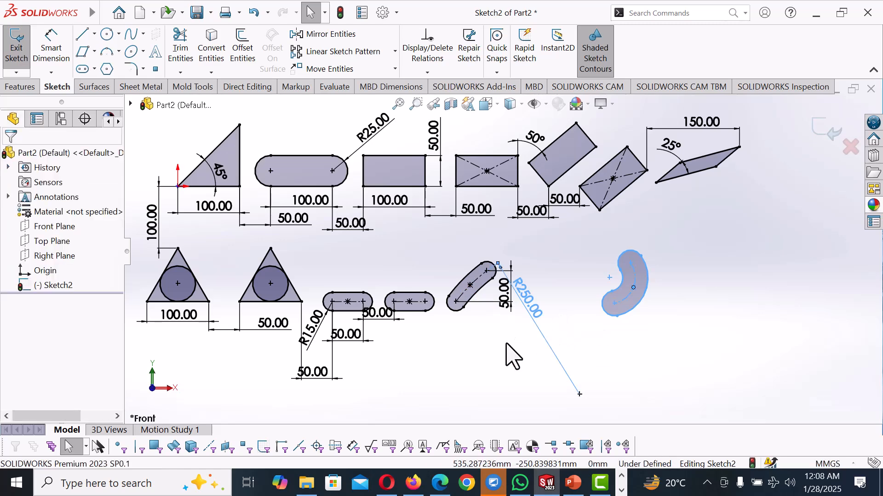
Step: Align the second arc slot's lower-left arc centre with the first arc slot's centreline midpoint using a Horizontal relation
left_click(479, 300)
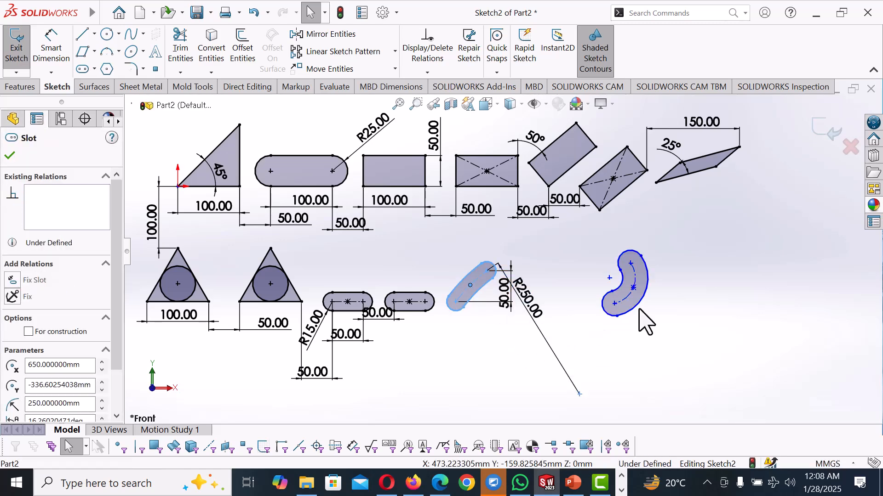
left_click(614, 304, "ctrl")
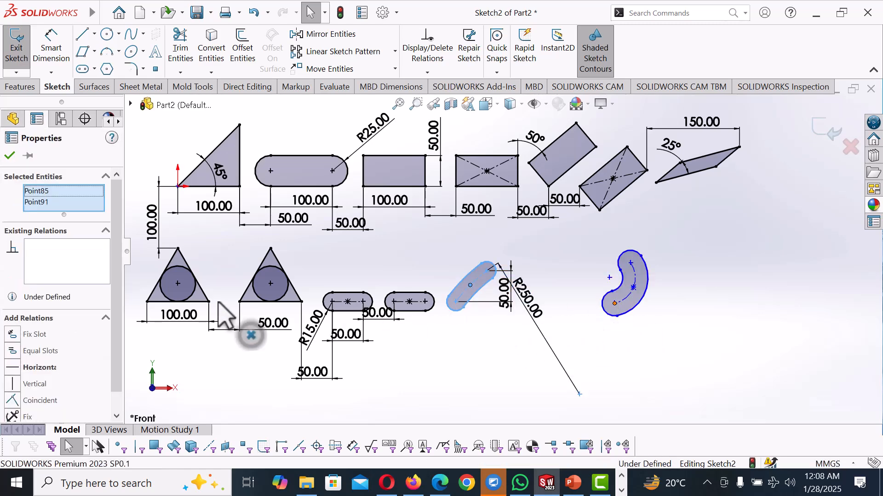
left_click(17, 370)
left_click(675, 333)
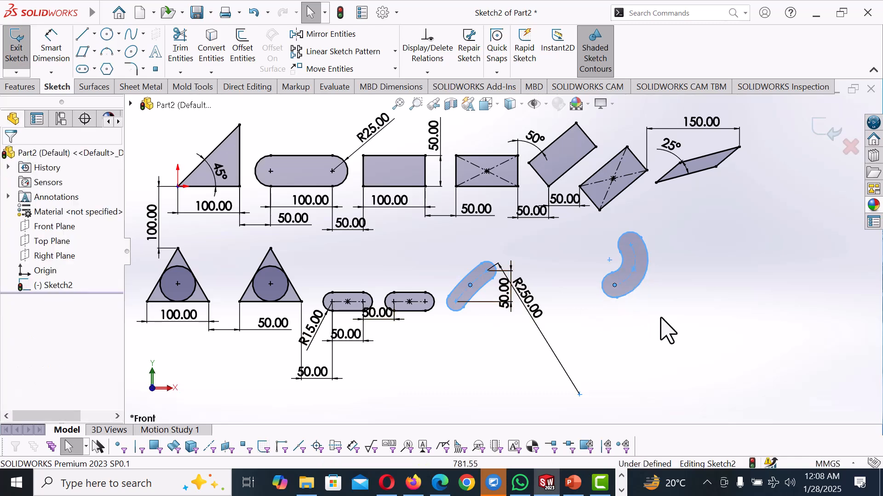
Step: Align the second arc slot's lower-left arc centre with the lowest corner of the 50° rectangle using a Vertical relation
left_click(616, 286)
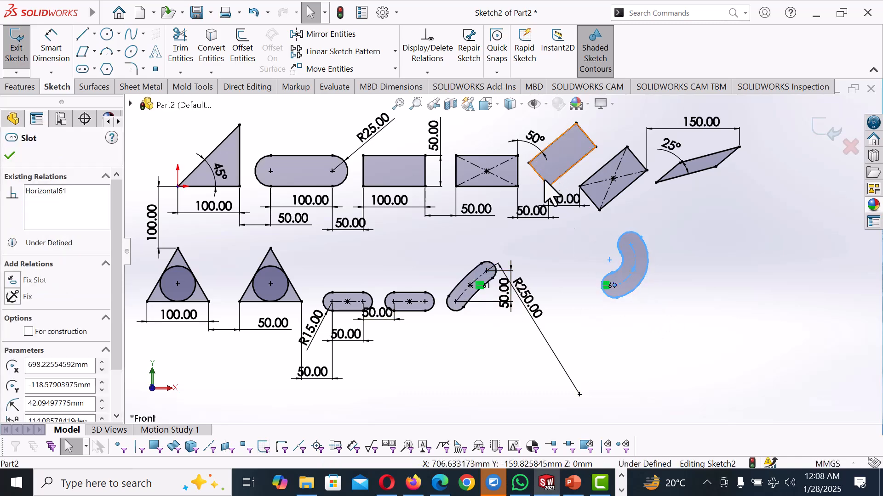
left_click(549, 186, "ctrl")
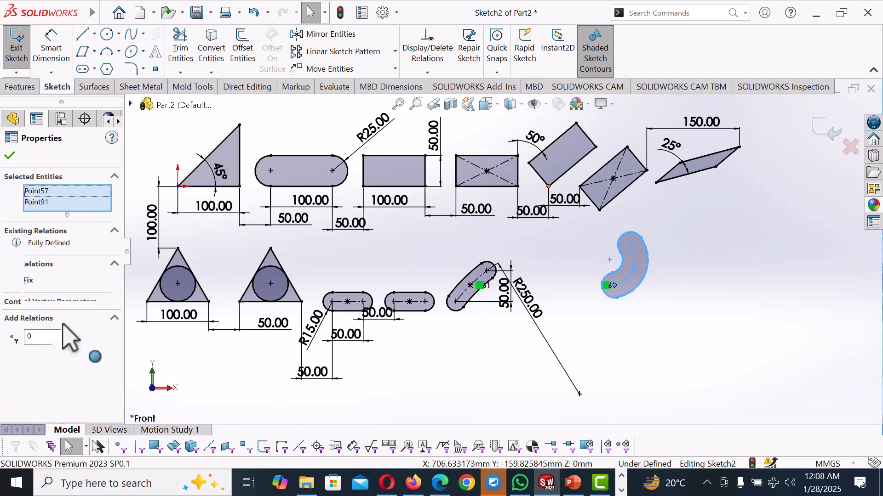
left_click(12, 351)
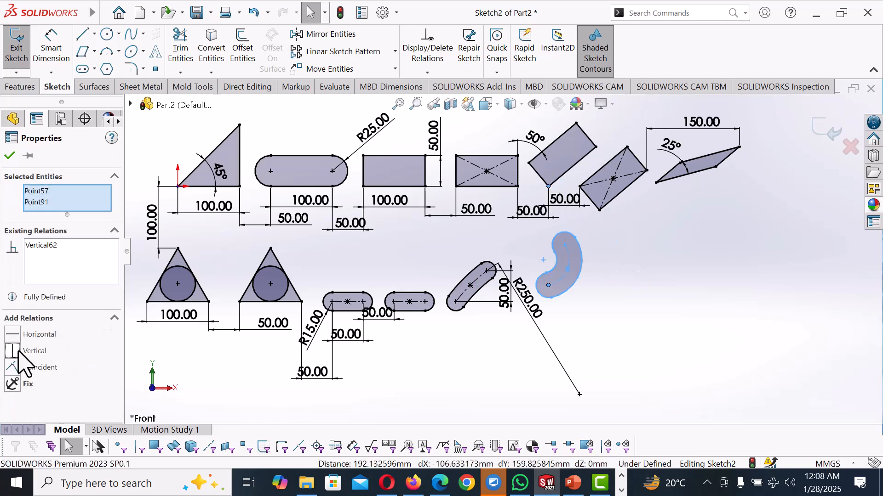
left_click(608, 321)
Step: Reposition the second arc slot's upper-right arc centre and align it vertically with the left corner of the tilted center rectangle
left_click(567, 244)
left_click_drag(566, 245, 598, 285)
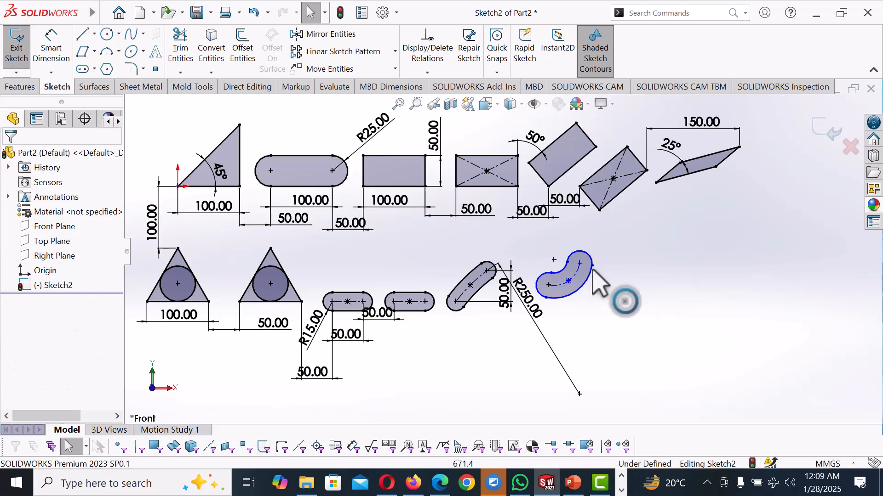
left_click(579, 264)
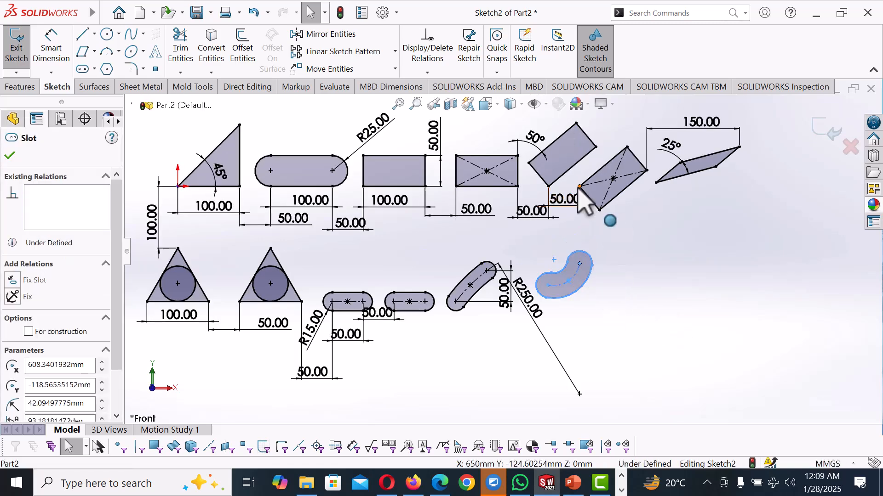
left_click(580, 187)
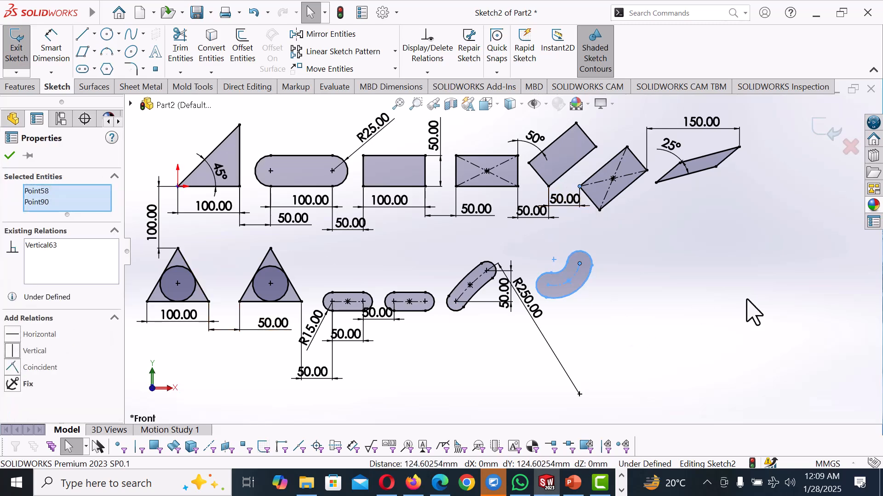
key("Escape")
Step: Dimension the radius of the second arc slot's upper-right end arc as 20 mm
right_click_drag(694, 335, 662, 232)
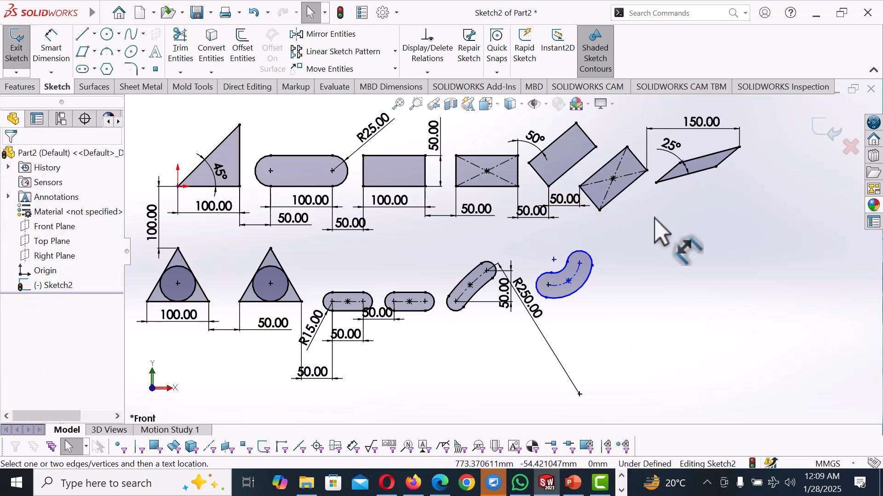
left_click(592, 259)
left_click(609, 251)
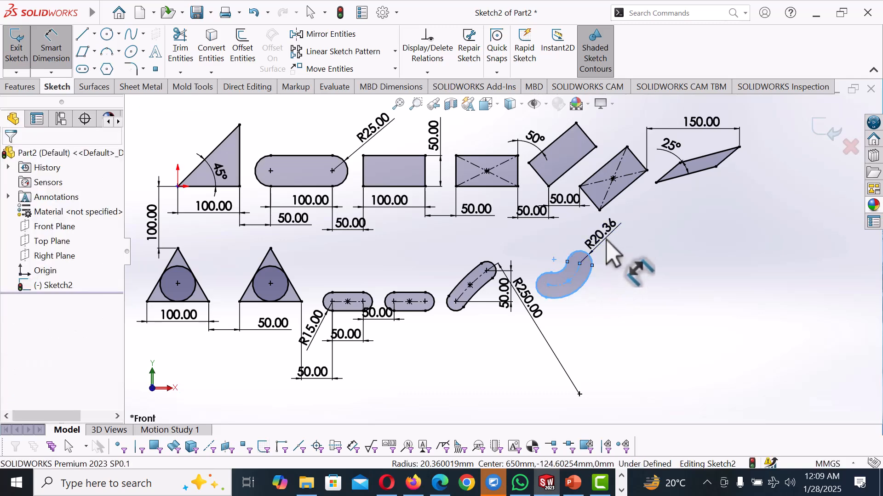
key("Return")
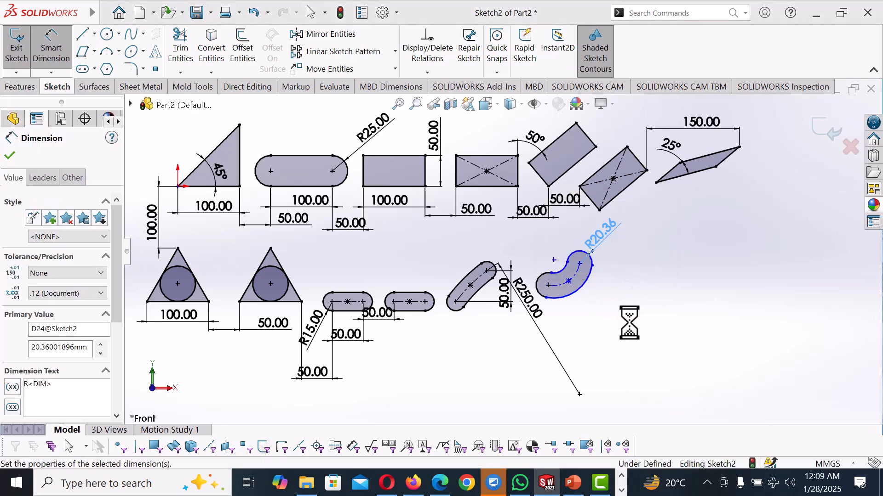
Step: Dimension the radius of the second arc slot's centreline arc as 40 mm
left_click(577, 275)
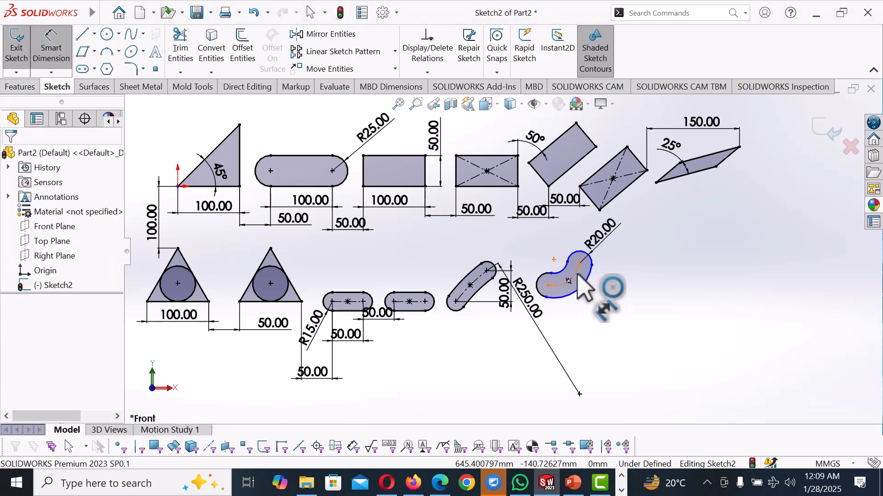
left_click(635, 316)
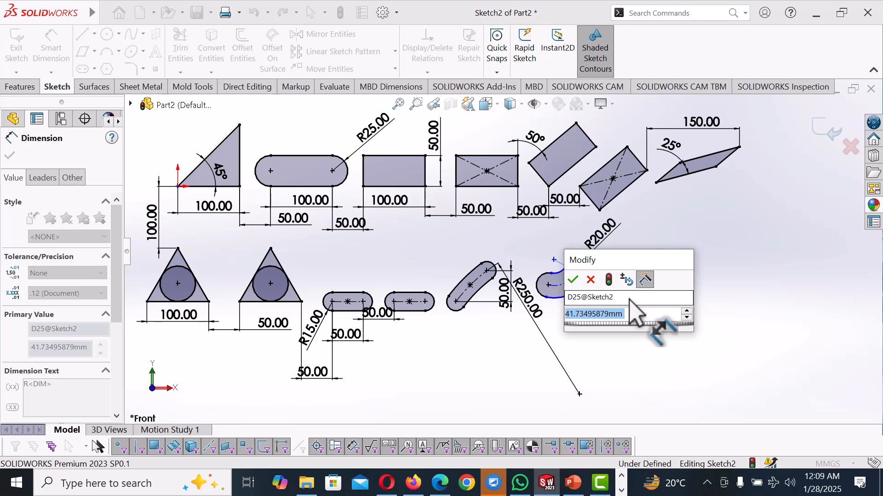
type("40")
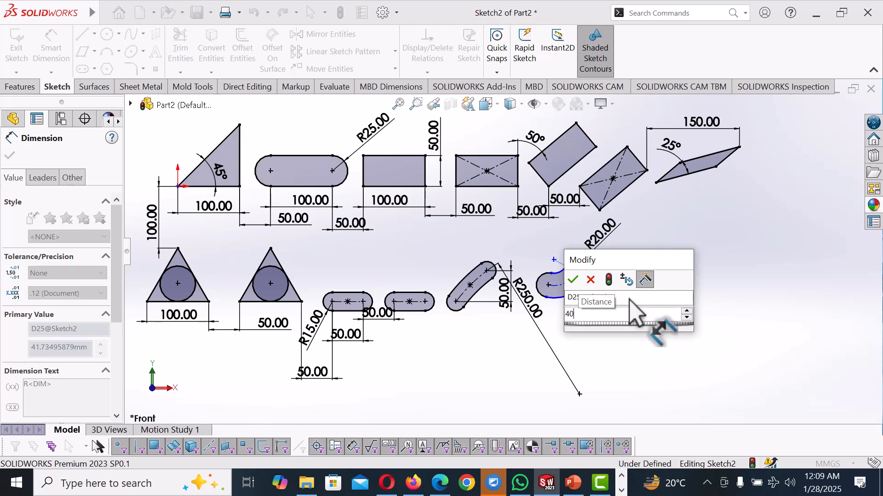
key("Return")
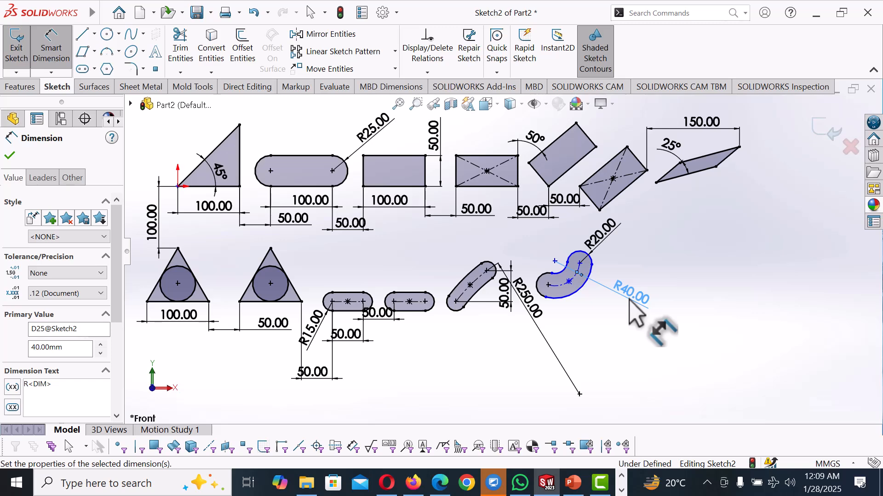
left_click(607, 334)
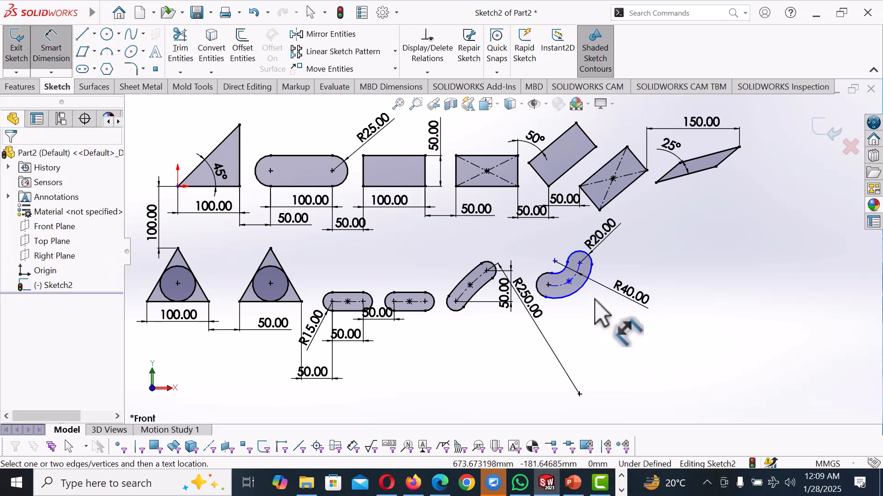
Step: Leave dimensioning and shift the second arc slot's upper arc centre vertically to test its remaining freedom
scroll(594, 299, "down", 1)
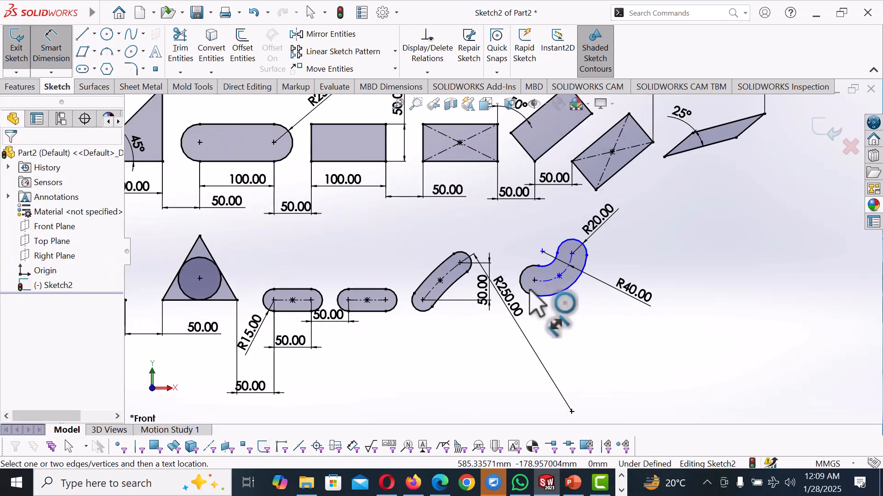
right_click(586, 311)
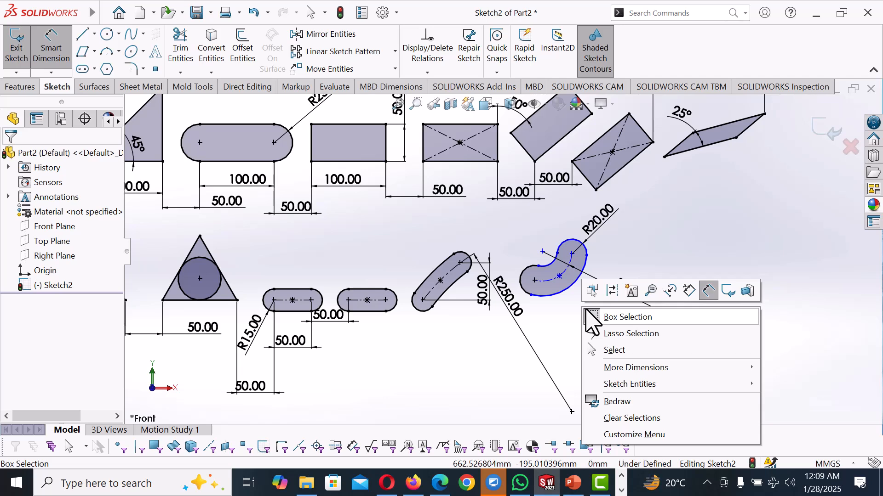
key("Escape")
key("Escape")
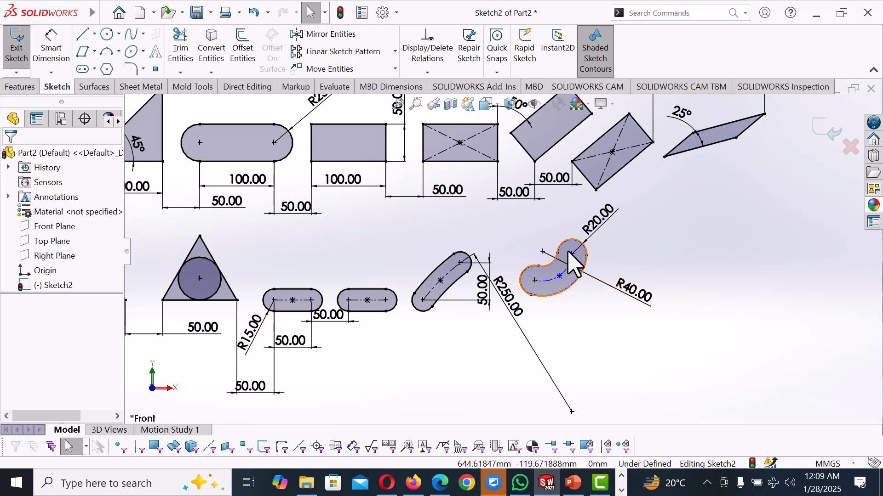
left_click_drag(570, 253, 572, 335)
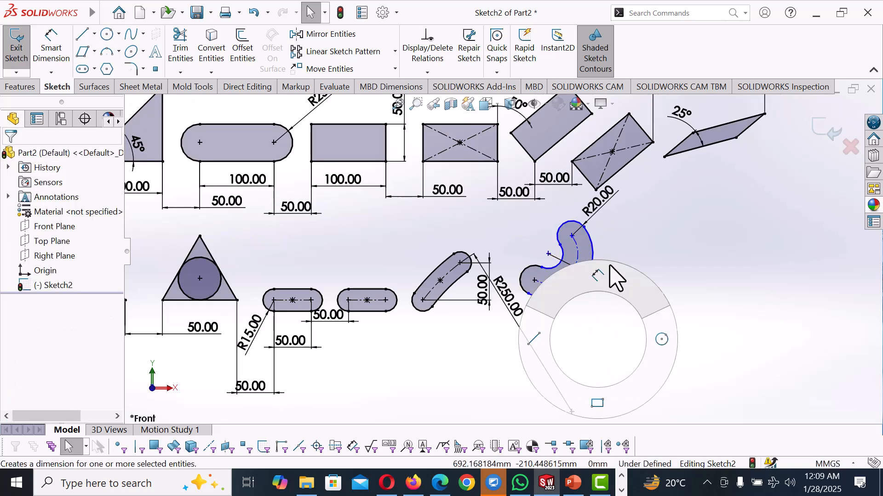
Step: Dimension the vertical distance between the second arc slot's two end arc centres as 50 mm and leave dimensioning
right_click_drag(607, 293, 606, 211)
left_click_drag(534, 281, 585, 240)
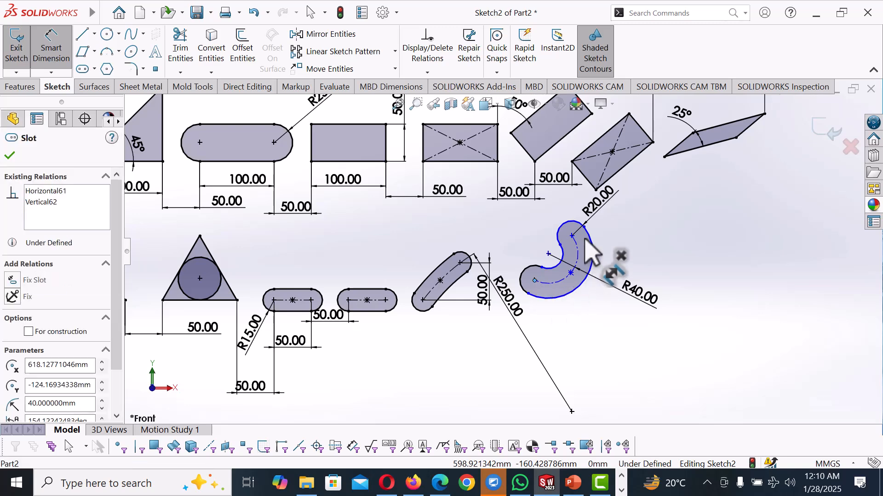
left_click(572, 236)
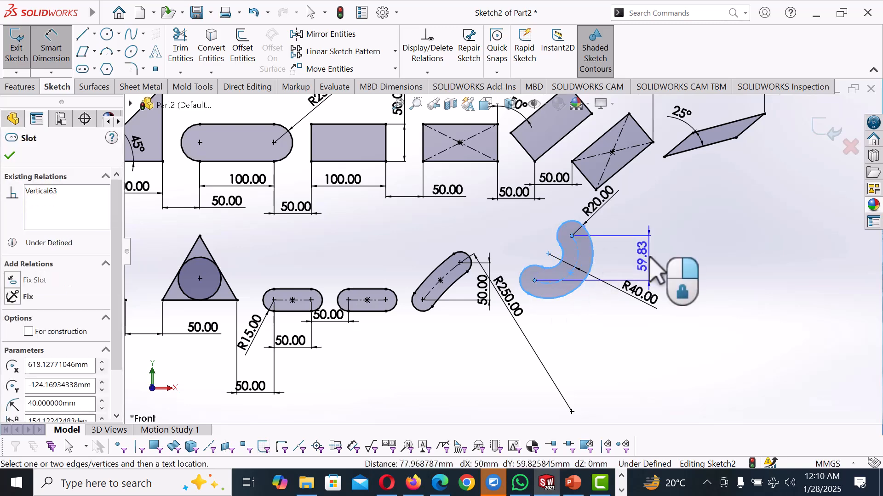
left_click(654, 271)
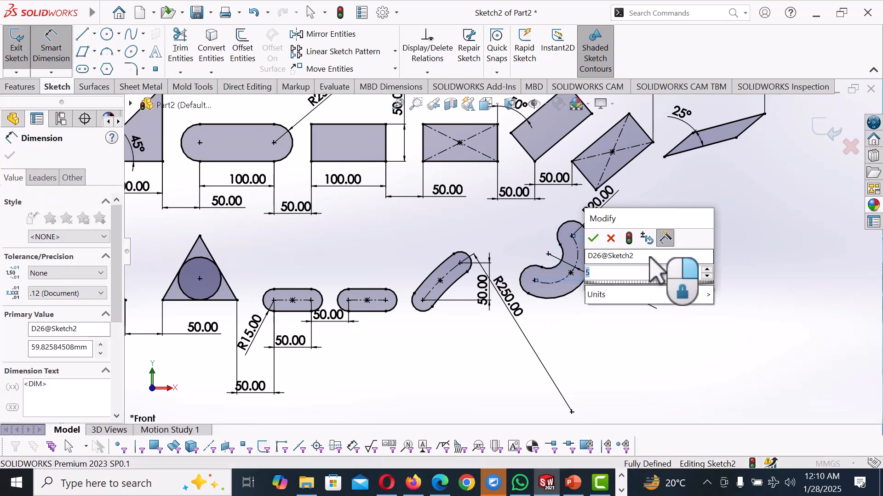
type("50")
key("Return")
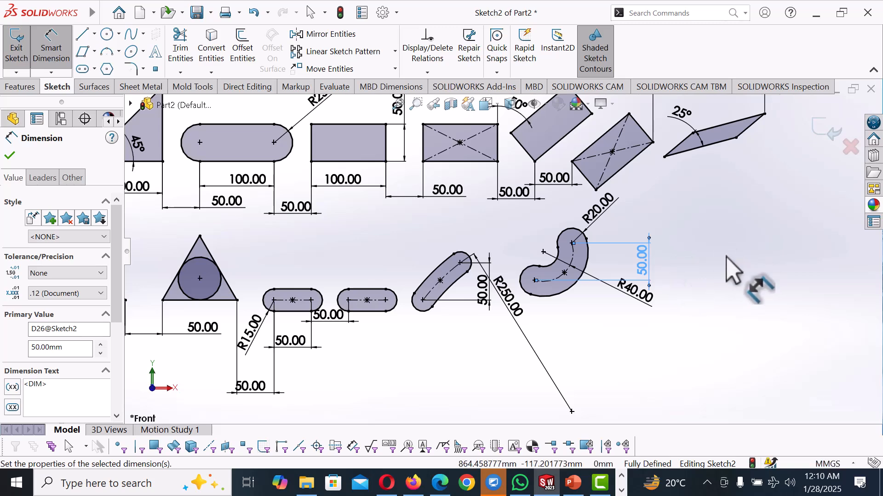
left_click(740, 269)
right_click(729, 296)
left_click(736, 318)
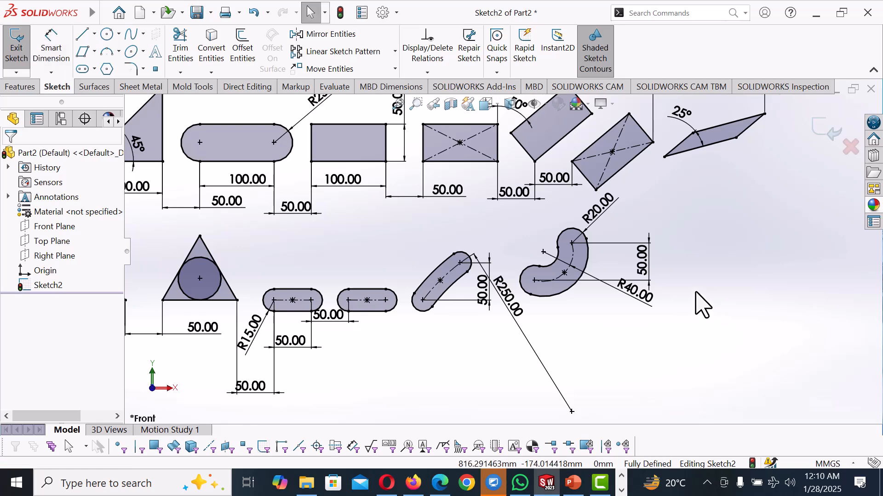
Step: Start the Line tool for a new shape in the empty area beside the second arc slot
key("f")
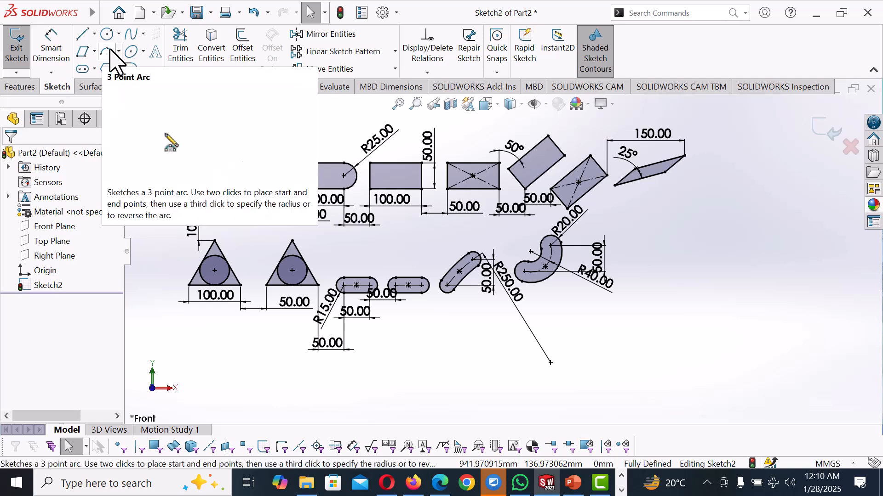
left_click(84, 35)
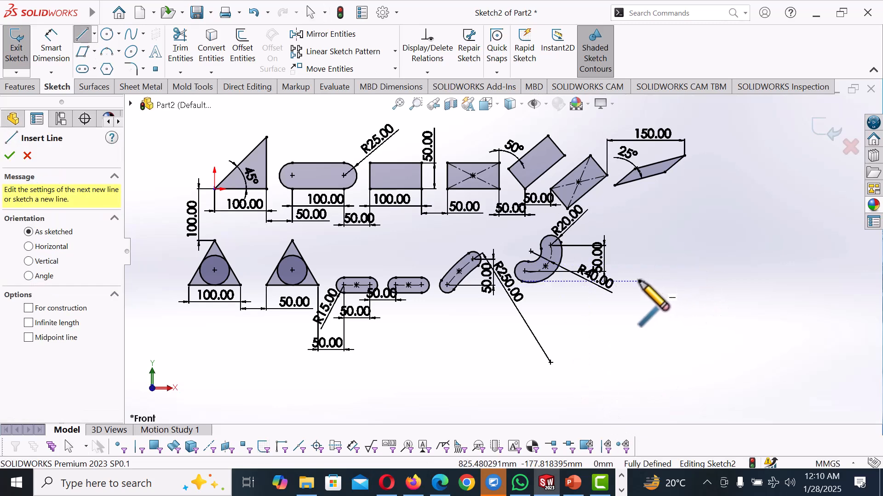
Step: Sketch an open three-sided rectangle about 107 by 54 mm beyond the curved slot and delete its vertical side, keeping two horizontal lines
left_click(624, 281)
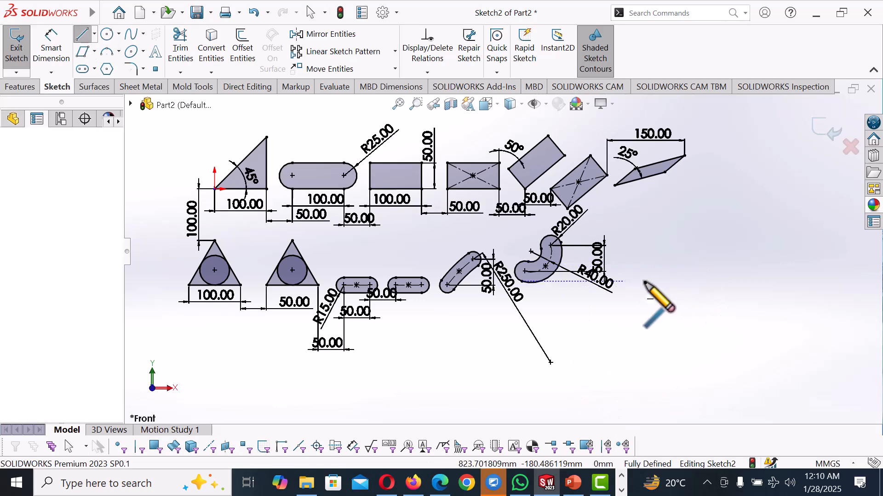
left_click(679, 281)
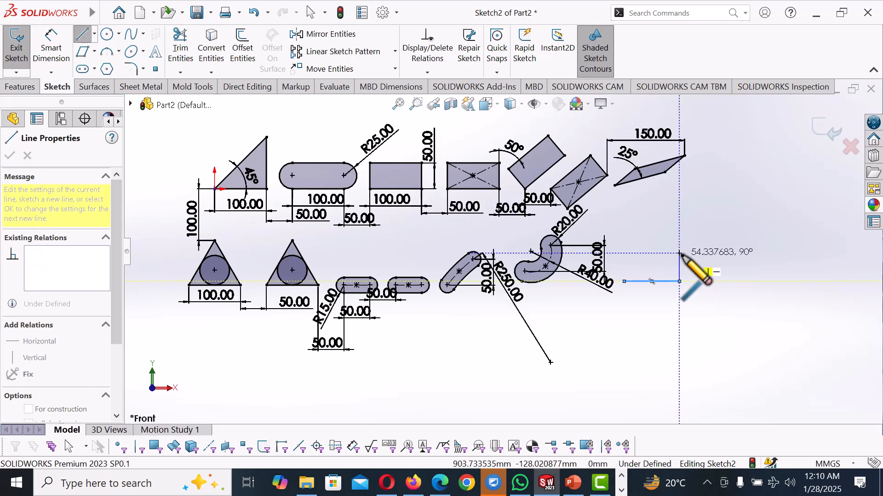
left_click(679, 252)
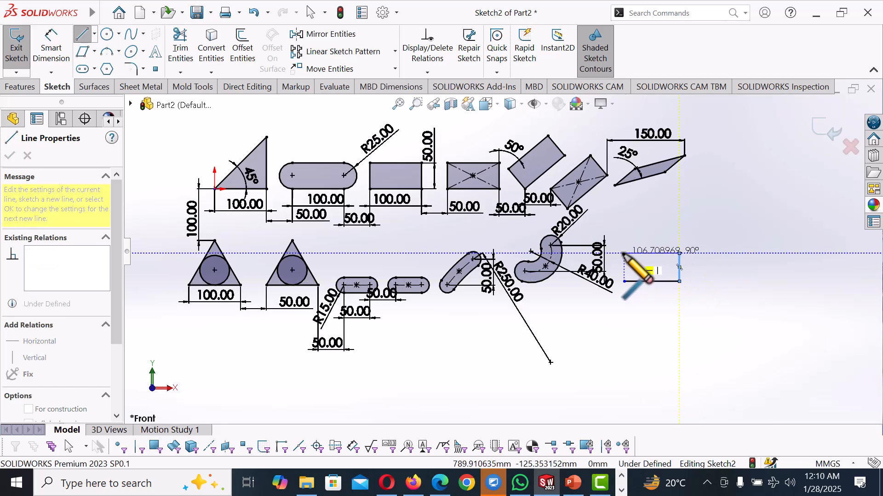
left_click(624, 253)
right_click(624, 253)
left_click(646, 262)
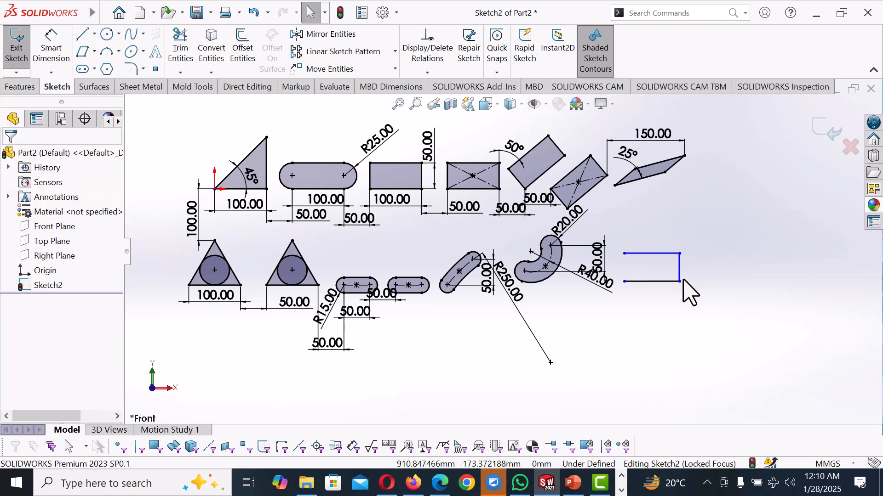
left_click(681, 278)
key("Delete")
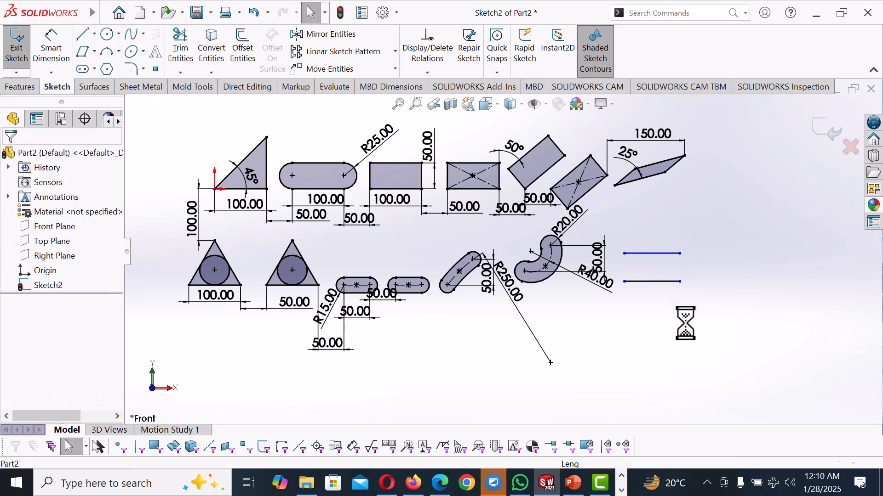
Step: Dimension the length of the lower horizontal line to 100 mm
right_click_drag(690, 323, 697, 247)
left_click(672, 281)
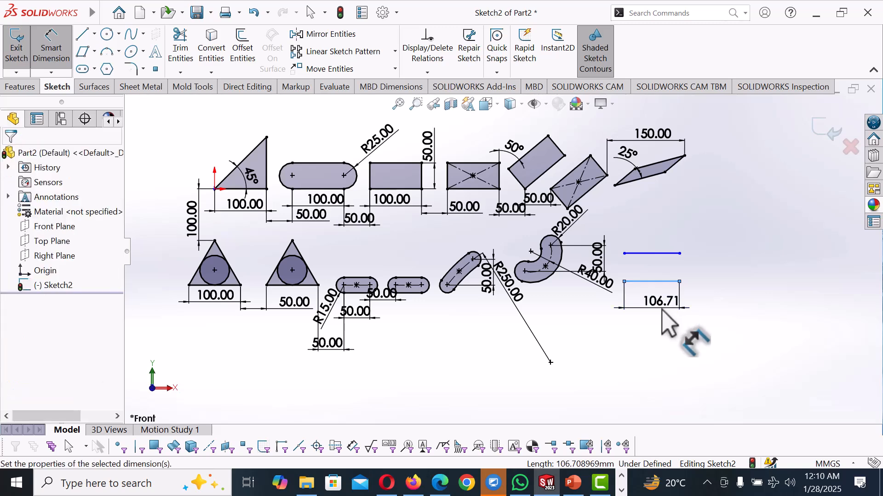
left_click(663, 315)
key("Return")
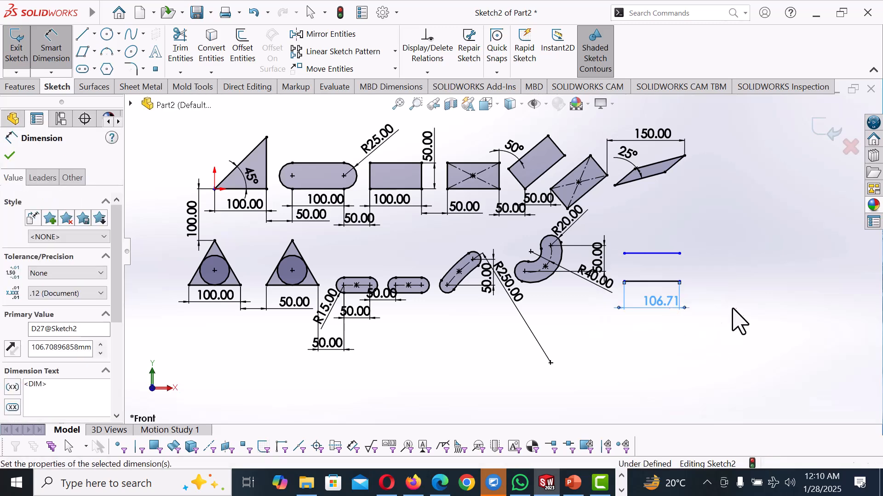
Step: Dimension the vertical distance between the two horizontal lines to 50 mm
left_click(670, 281)
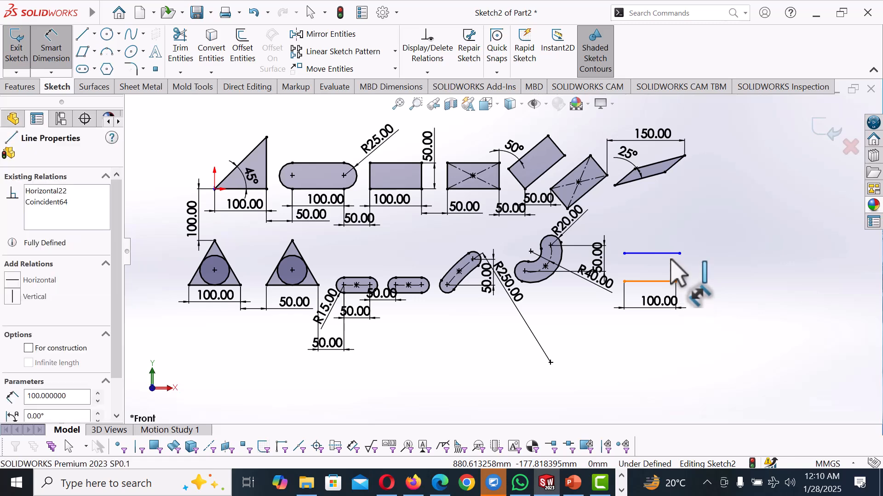
left_click(673, 253)
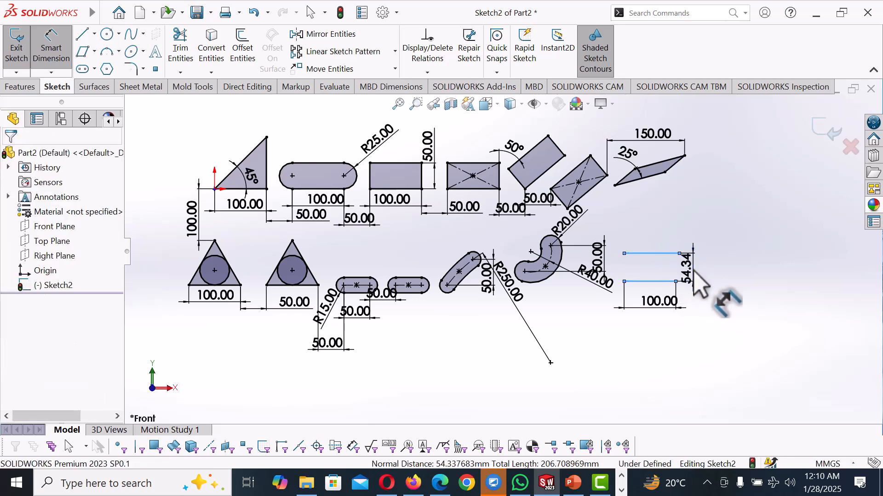
left_click(694, 272)
key("Return")
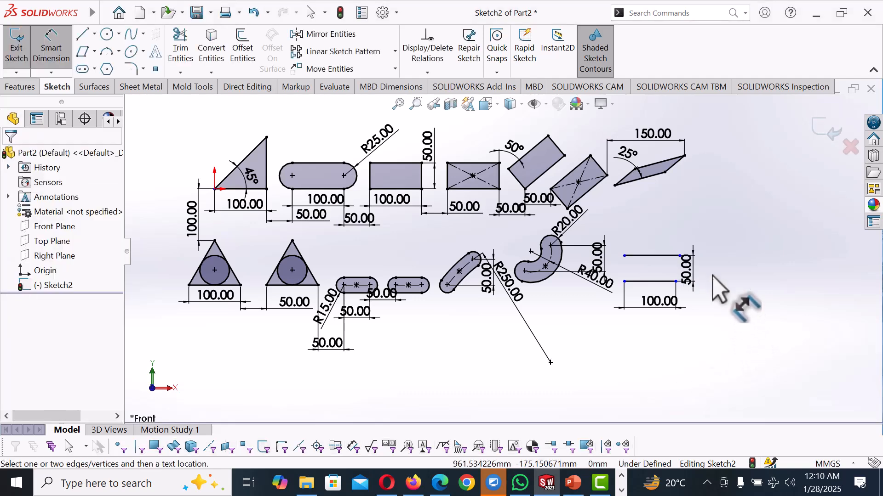
right_click(705, 257)
left_click(736, 300)
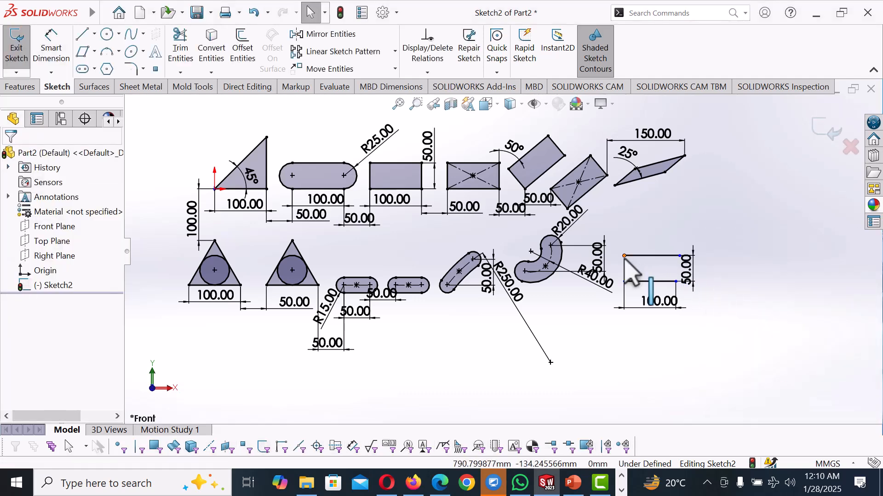
Step: Add a Vertical relation between the left endpoints of the two horizontal lines
left_click(624, 256)
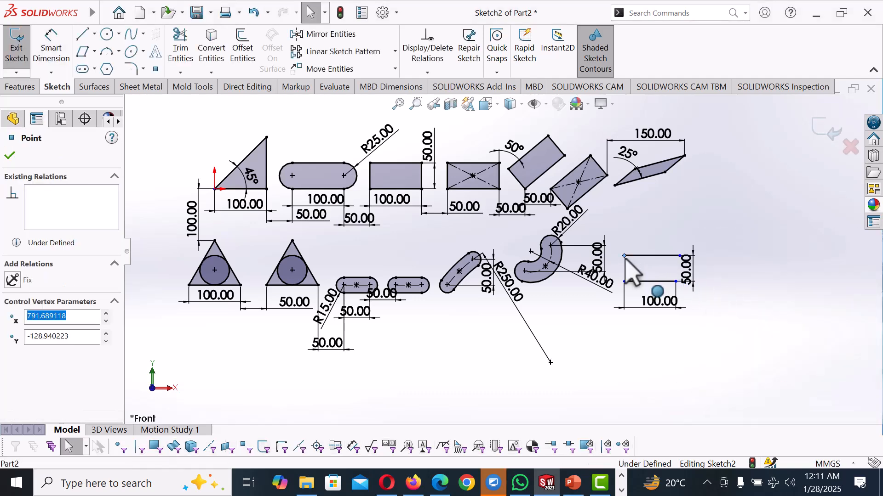
left_click(624, 281, "ctrl")
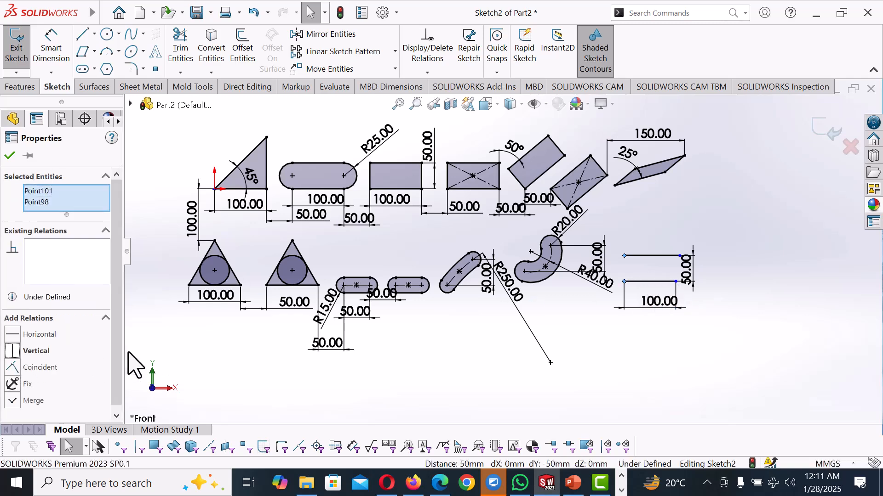
left_click(701, 372)
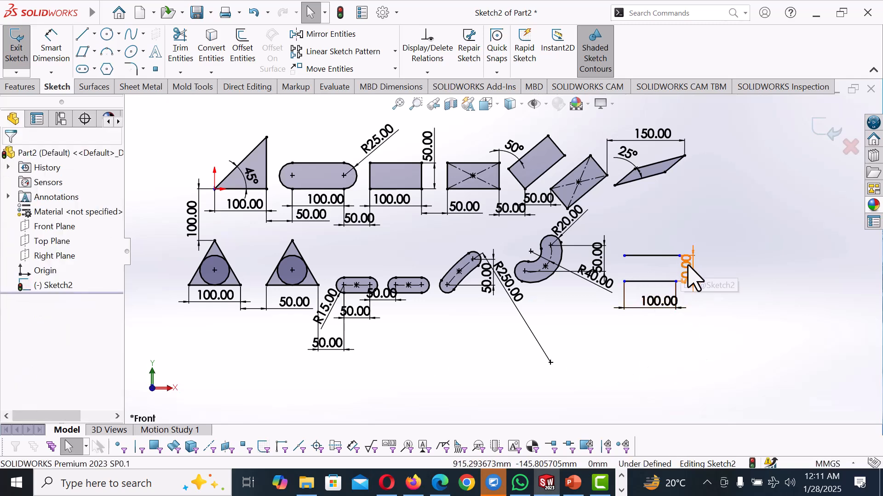
Step: Move the two lines' 50 mm spacing dimension farther out and add a Vertical relation between their right endpoints
left_click_drag(688, 267, 708, 268)
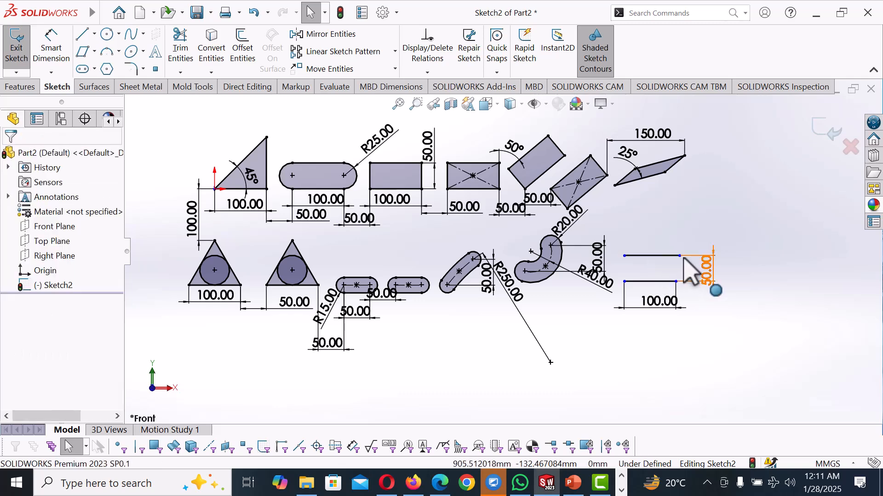
left_click(677, 281)
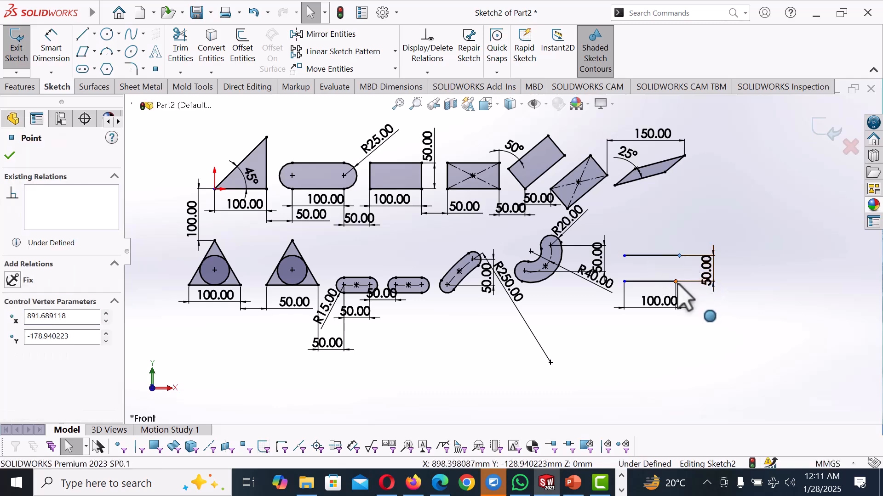
left_click(679, 255, "ctrl")
left_click(726, 249)
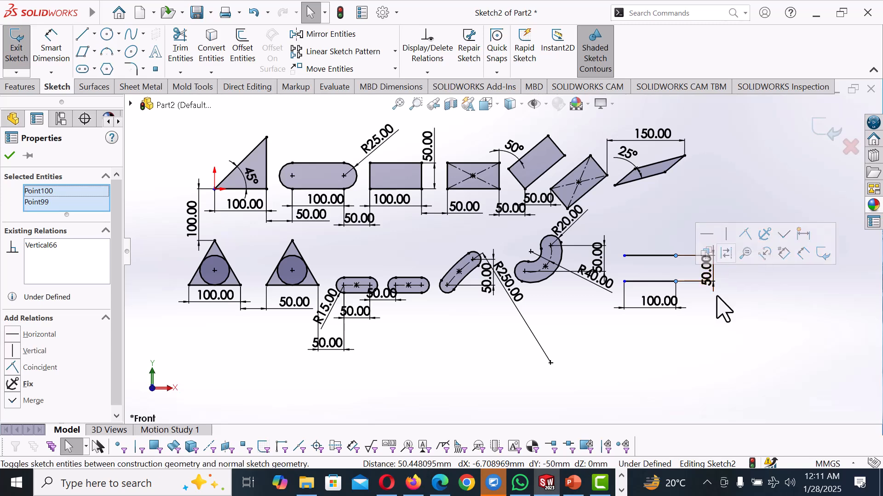
key("Escape")
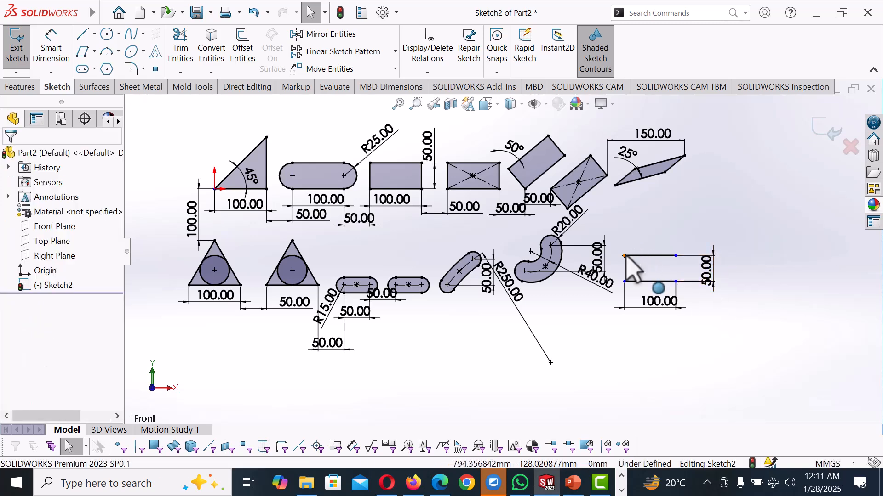
Step: Add a Vertical relation between the upper line's left endpoint and the lower-left corner of the parallelogram above
left_click(624, 255)
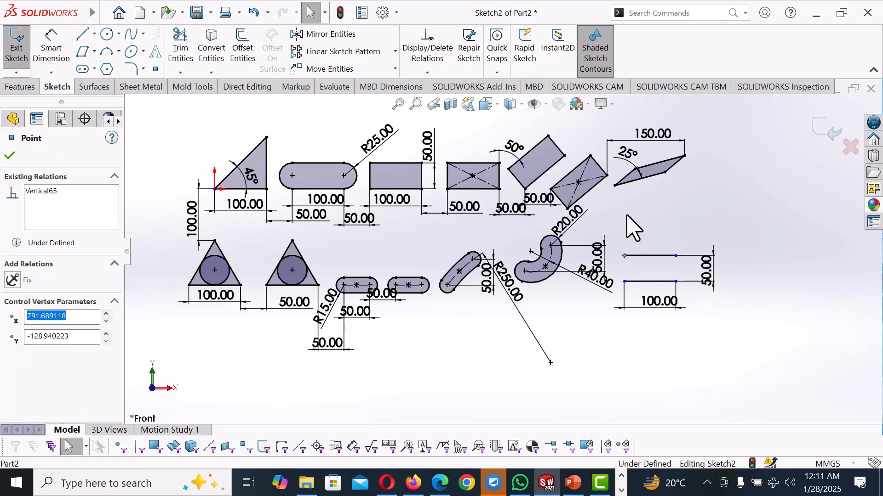
left_click(614, 186, "ctrl")
left_click(11, 350)
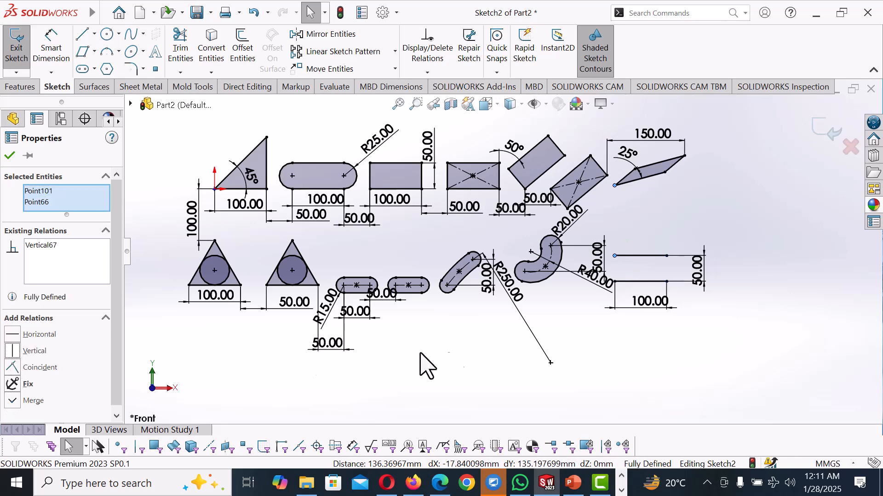
left_click(597, 371)
Step: Reposition the R40 and 50 mm dimensions of the curved slot so they sit clear of the new lines
left_click_drag(595, 276, 592, 306)
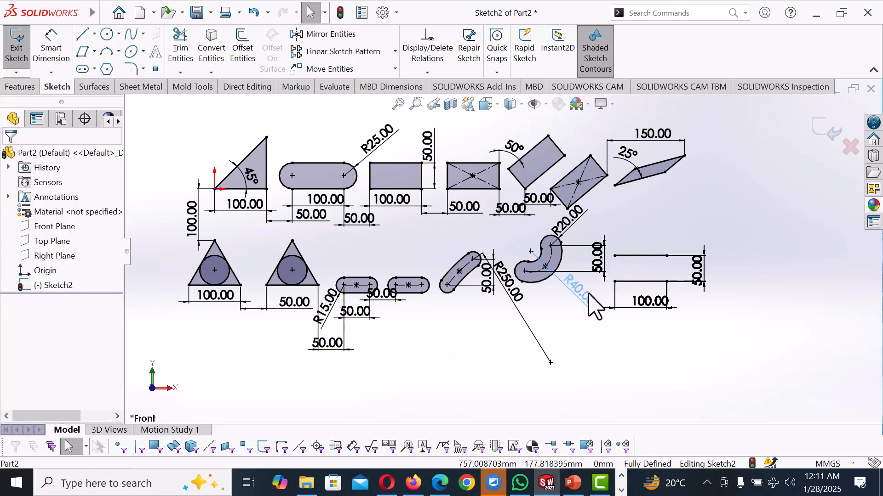
left_click(621, 275)
left_click_drag(595, 259, 585, 237)
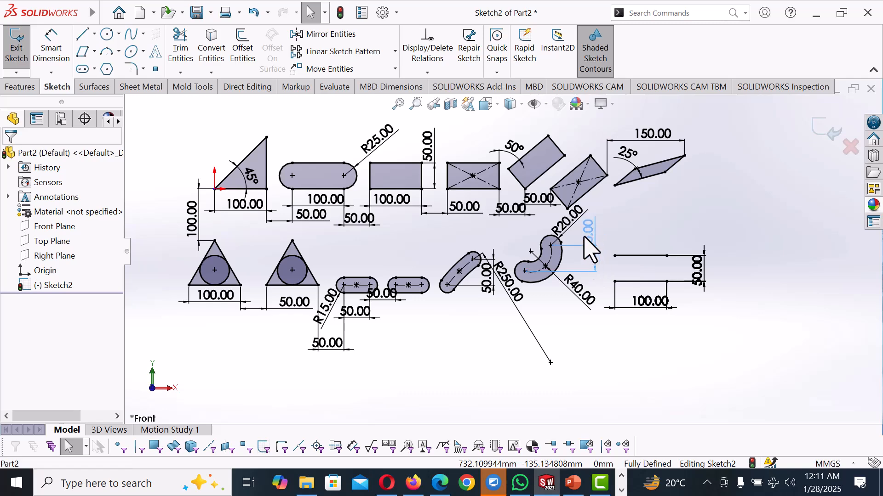
left_click(729, 394)
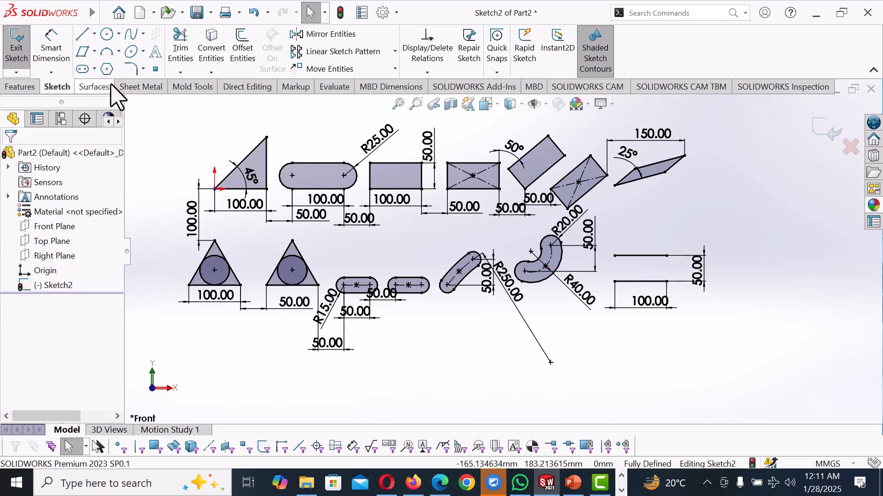
Step: Join the left ends of the two horizontal lines with a tangent arc
left_click(108, 53)
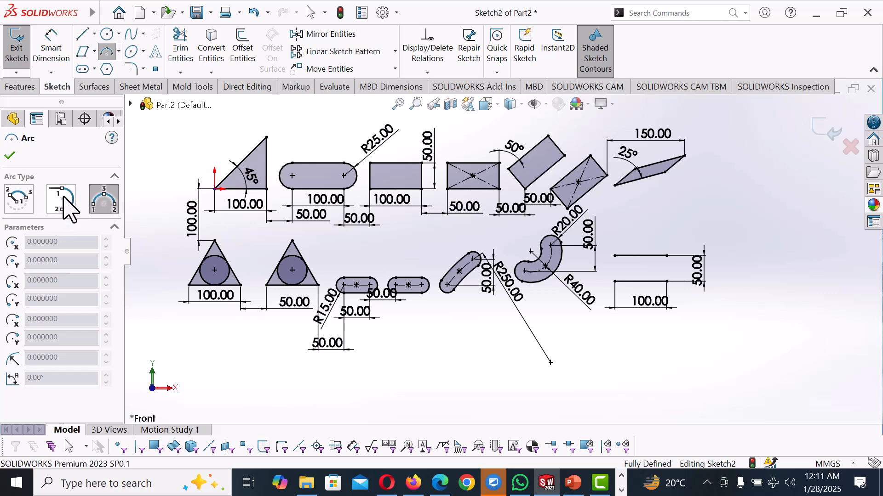
left_click(68, 207)
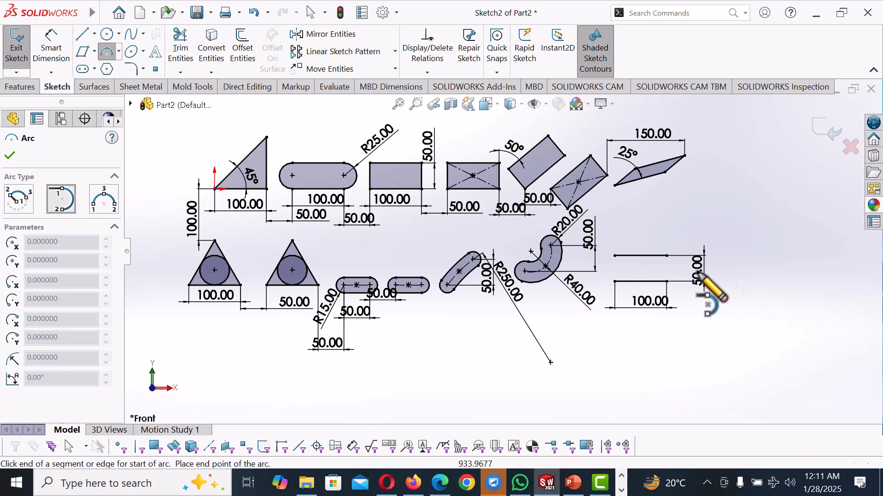
left_click(614, 256)
left_click(615, 281)
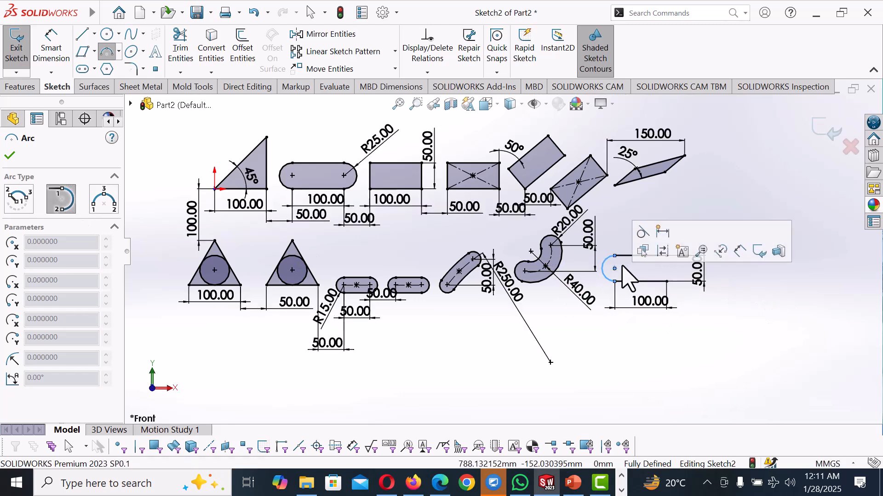
Step: Join the right ends of the two horizontal lines with a 3-point arc of about 35 mm radius, bulging outward
left_click(104, 205)
left_click(666, 256)
left_click(666, 281)
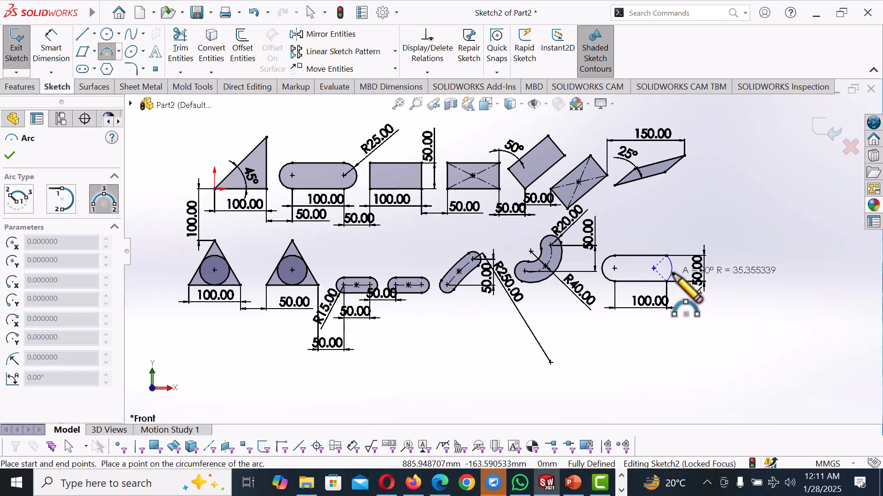
left_click(672, 273)
right_click(698, 287)
left_click(703, 282)
Step: Dimension the radius of the right-hand closing arc to 37 mm
right_click_drag(710, 337, 700, 290)
left_click(670, 260)
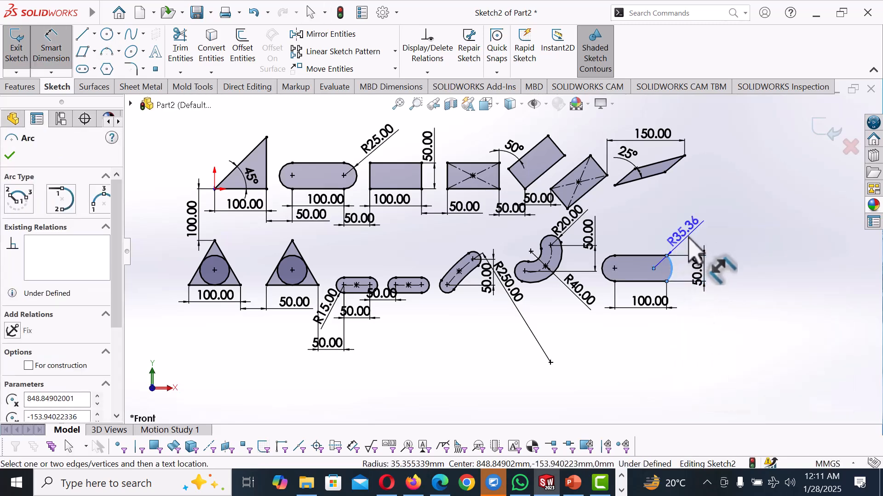
left_click(689, 239)
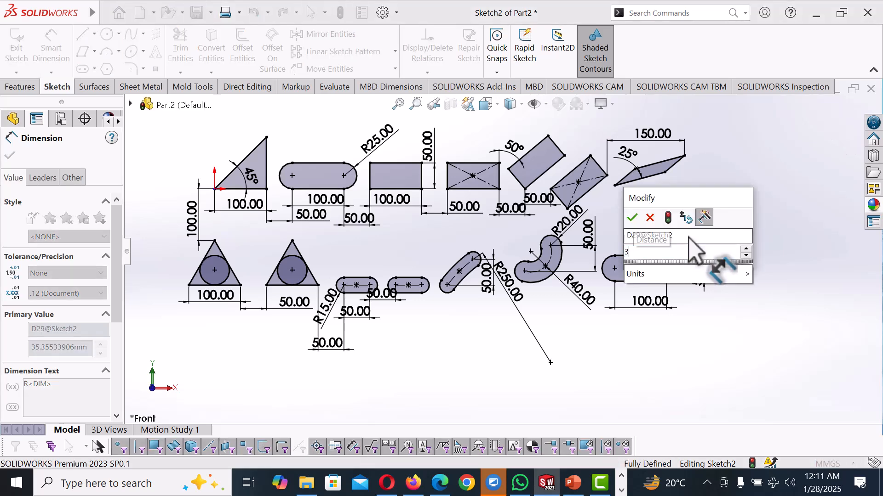
key("Return")
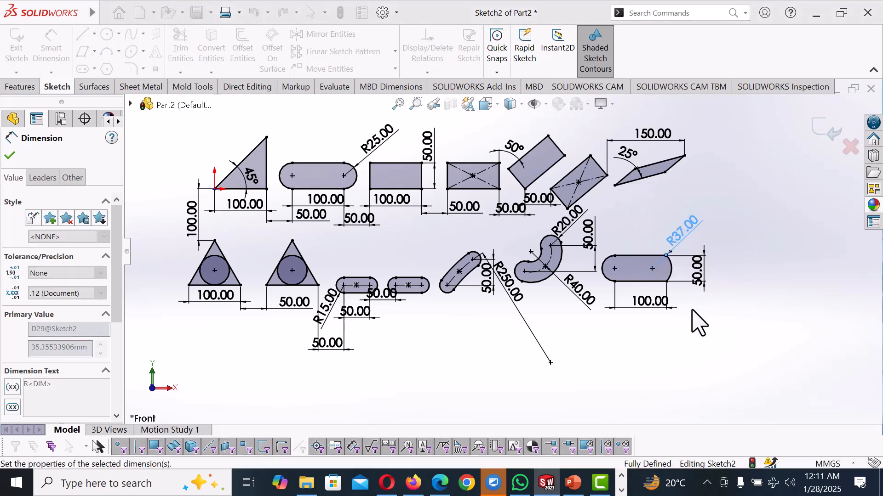
right_click(692, 309)
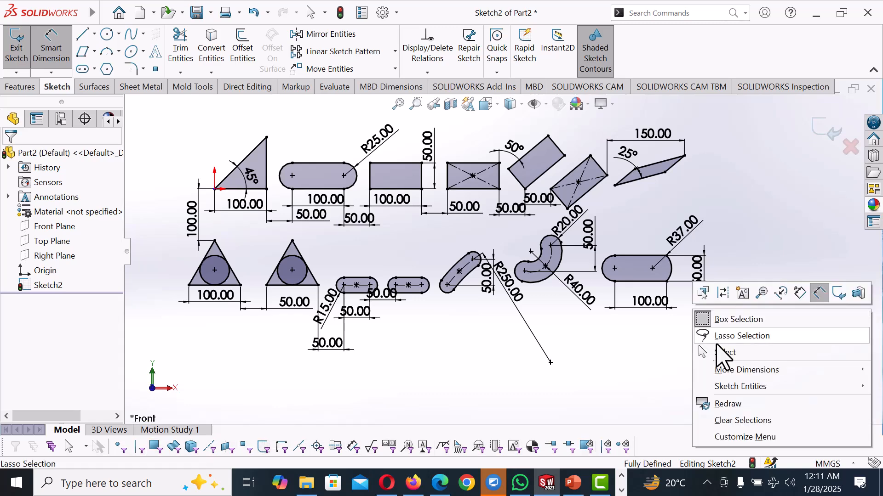
left_click(725, 353)
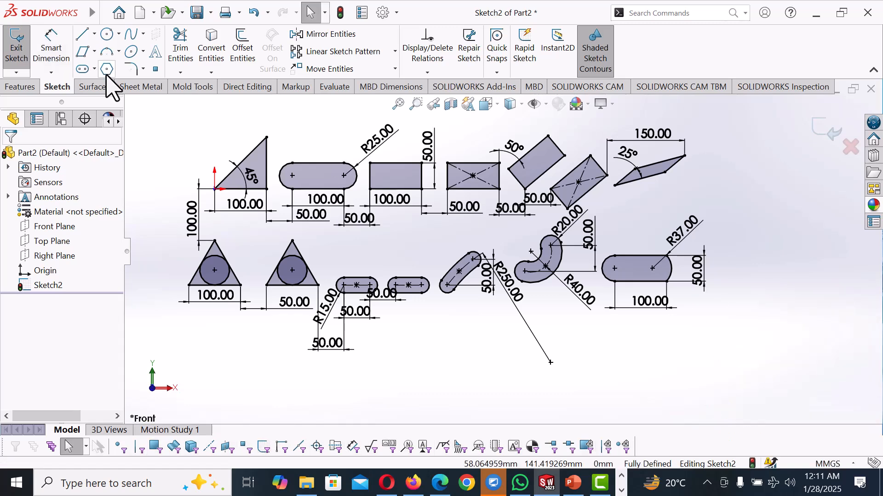
Step: Draw a nearly closed centerpoint arc of about 44 mm radius beyond the 25° parallelogram, leaving its opening facing away from it
left_click(119, 52)
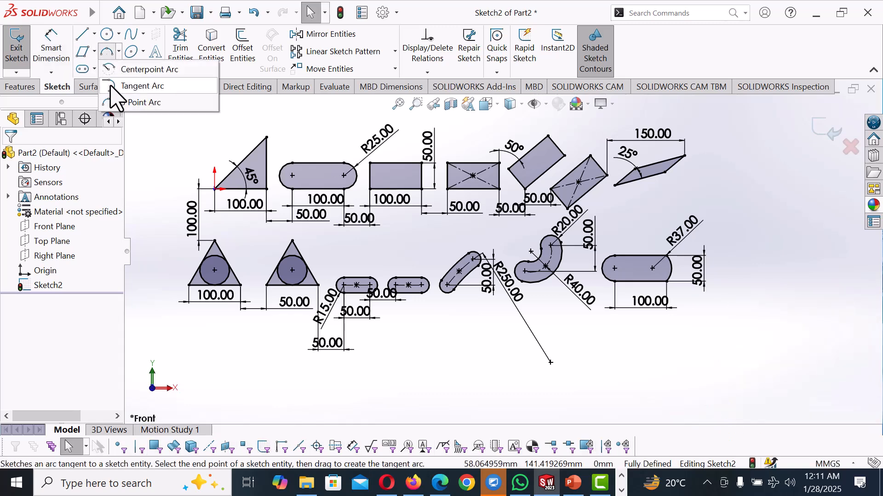
left_click(142, 69)
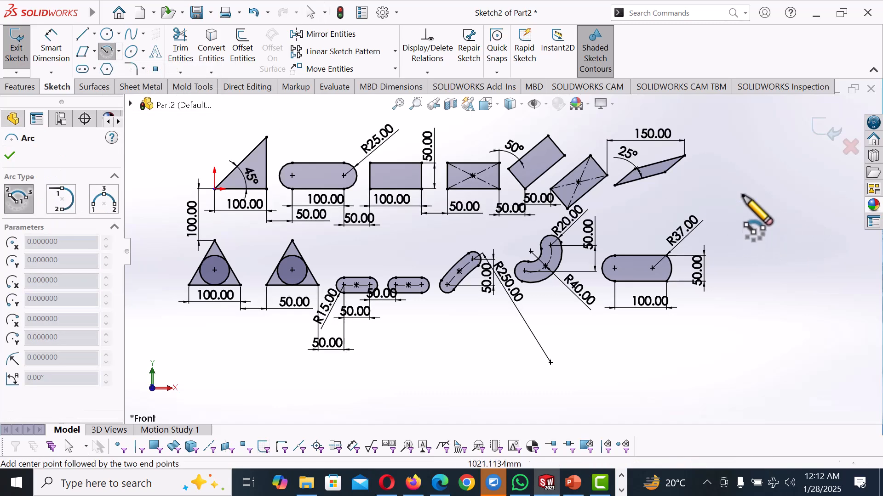
left_click(759, 155)
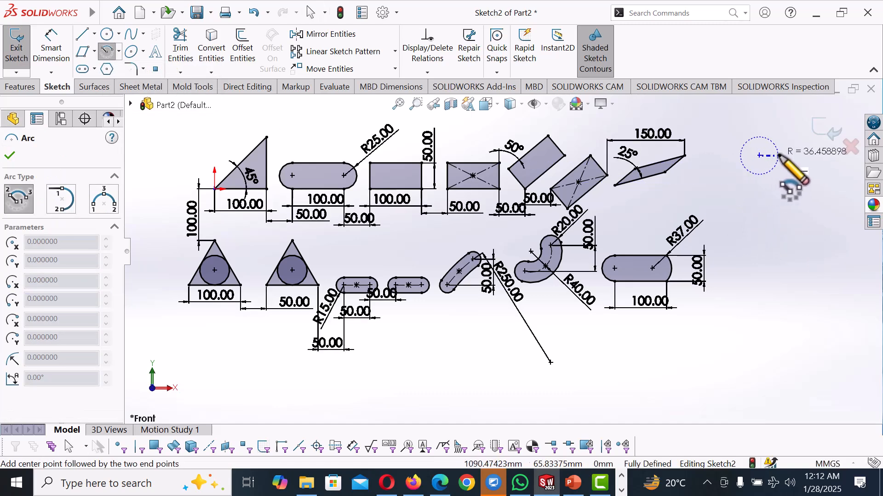
left_click(782, 156)
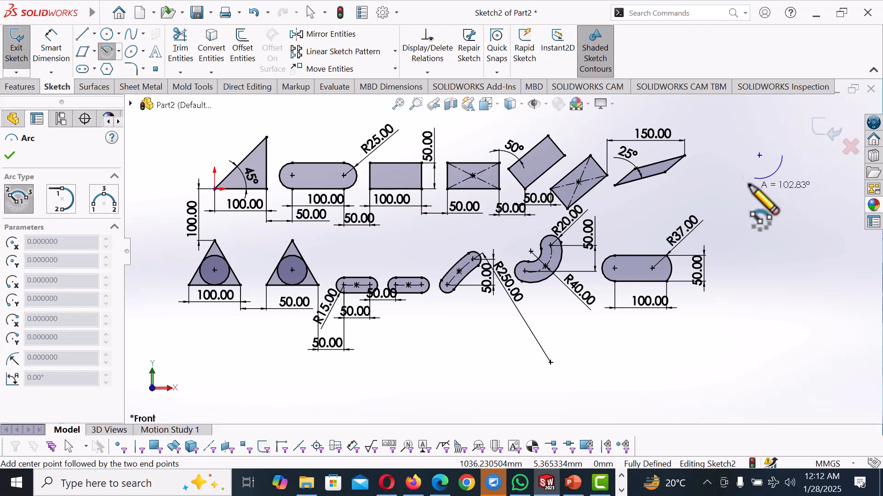
left_click(780, 137)
right_click(785, 145)
left_click(772, 148)
Step: Dimension the distance from the parallelogram's upper corner to the arc's centre to 100 mm
right_click_drag(773, 197, 729, 168)
left_click(685, 156)
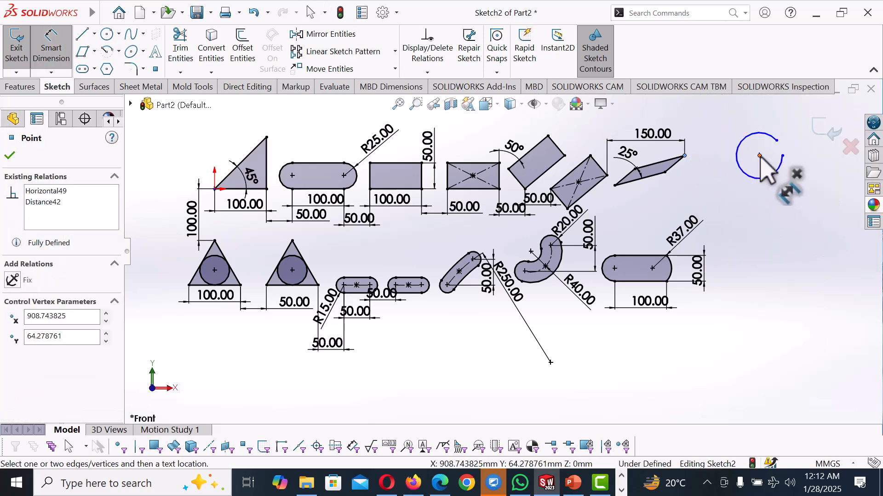
left_click(759, 155)
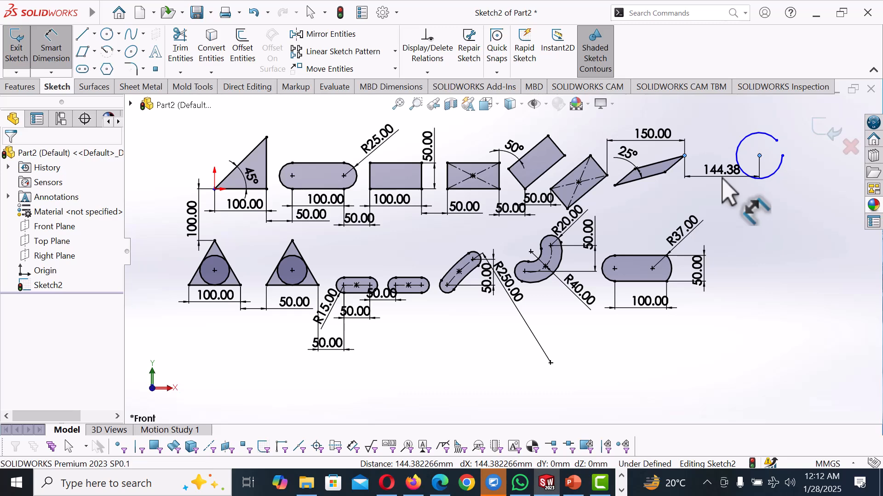
left_click(723, 179)
type("100")
key("Return")
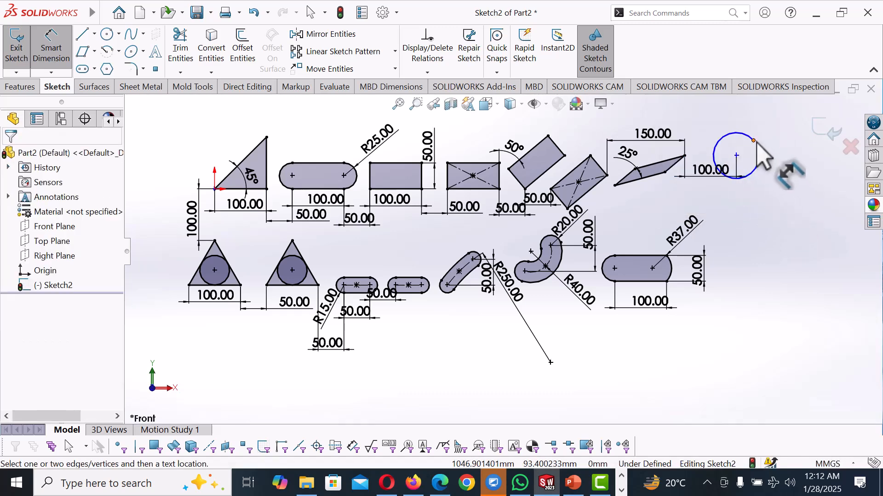
Step: Dimension the vertical distance between the arc's two open endpoints to 20 mm
left_click(754, 141)
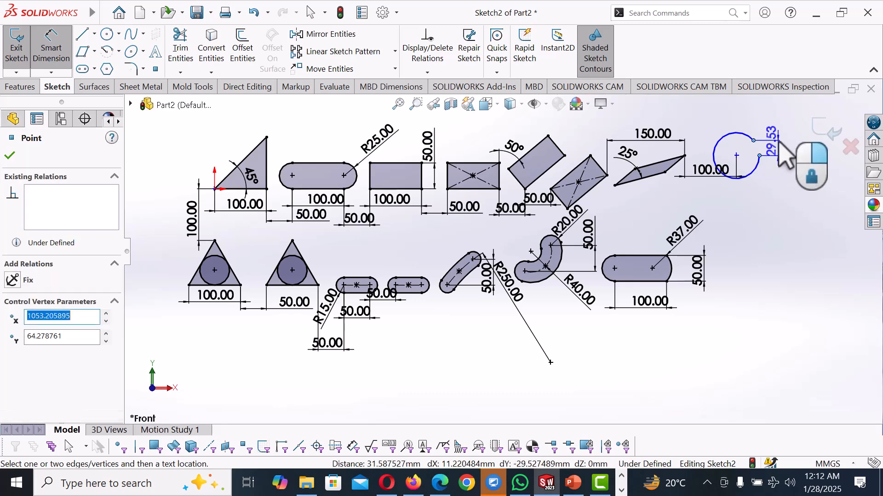
left_click(780, 142)
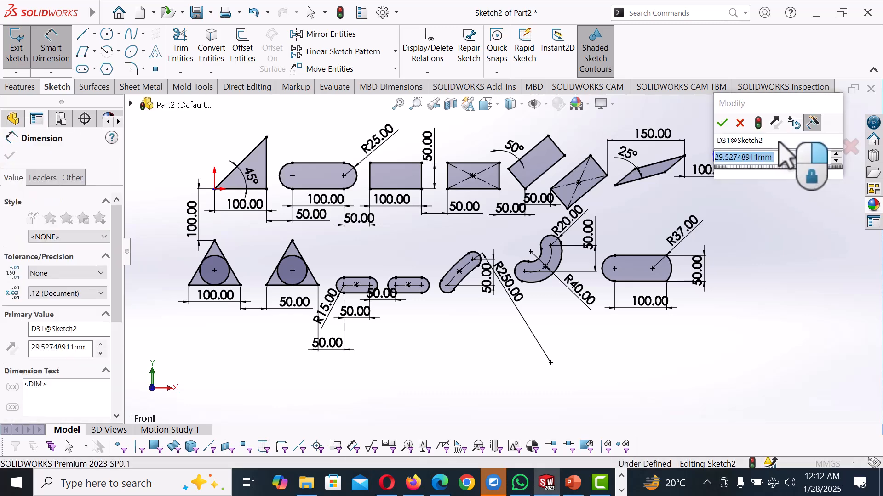
type("20")
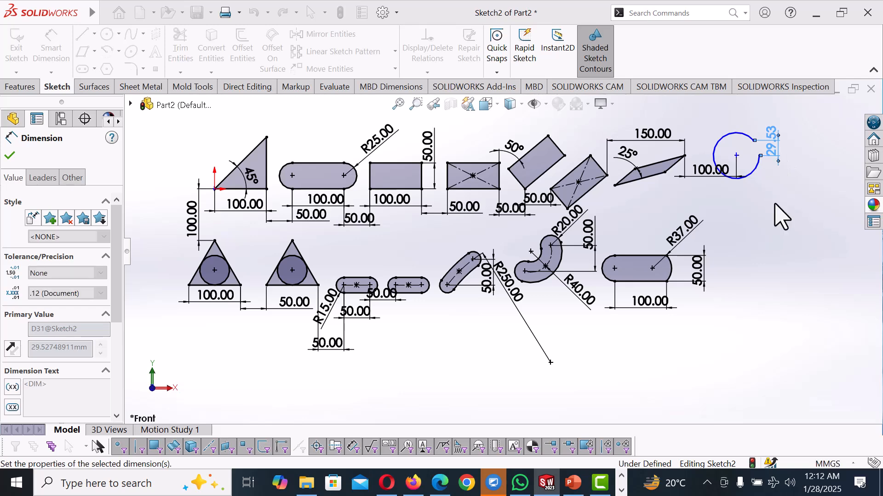
left_click(775, 202)
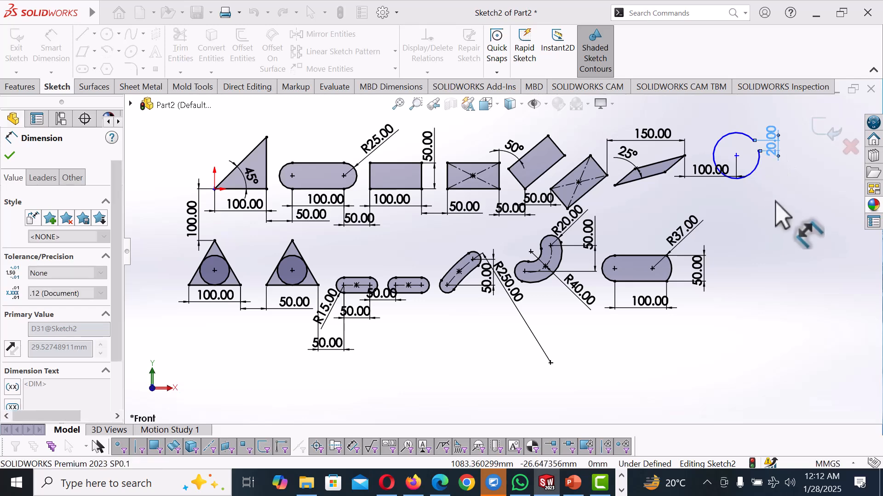
Step: Dimension the horizontal distance between the arc's two open endpoints to 10 mm
left_click(754, 140)
left_click(755, 120)
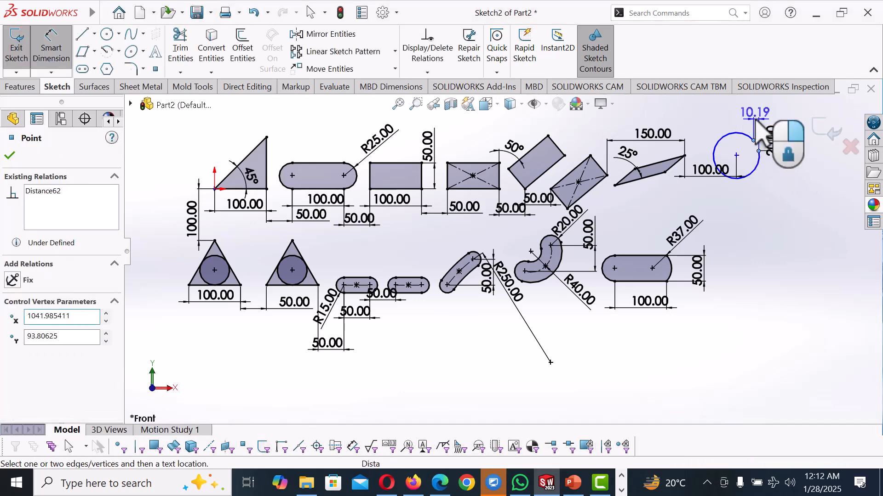
type("10")
key("Return")
left_click(808, 266)
right_click(808, 266)
left_click(758, 273)
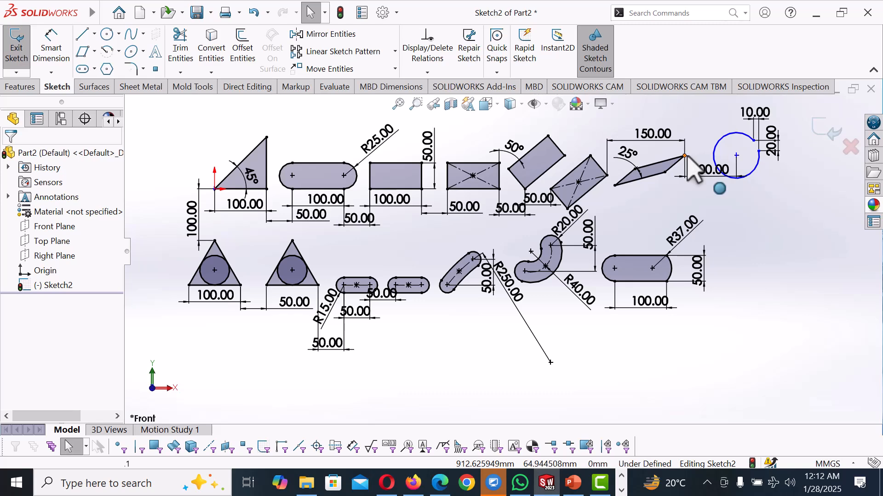
Step: Add a horizontal relation between the arc's centre and the parallelogram's upper corner
left_click(736, 155)
left_click(590, 158, "ctrl")
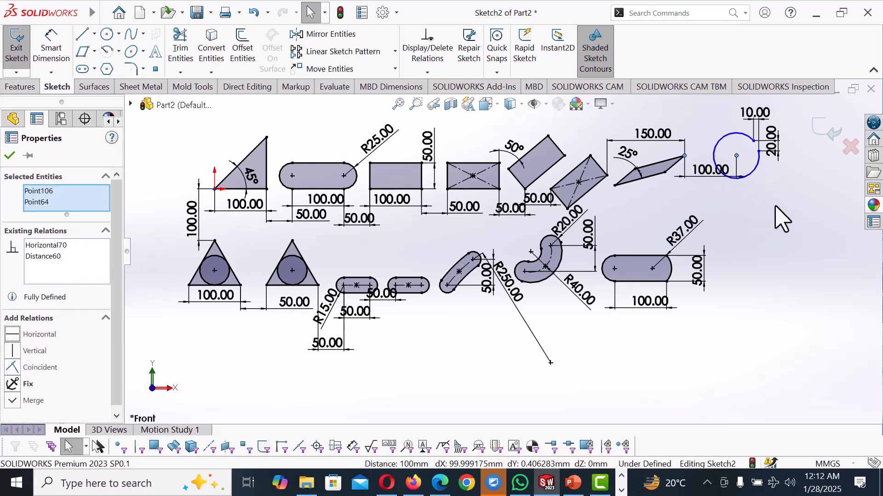
left_click(780, 217)
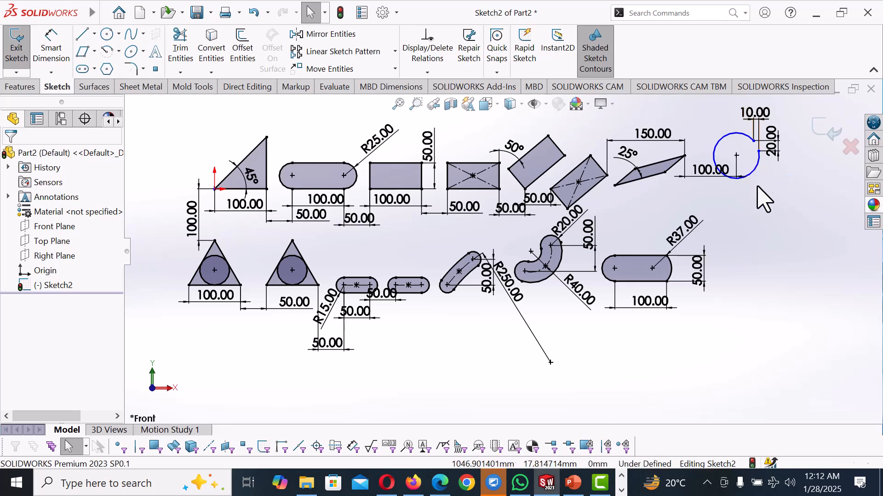
Step: Dimension the open arc's radius to 25 mm
right_click_drag(766, 234, 769, 189)
left_click(724, 139)
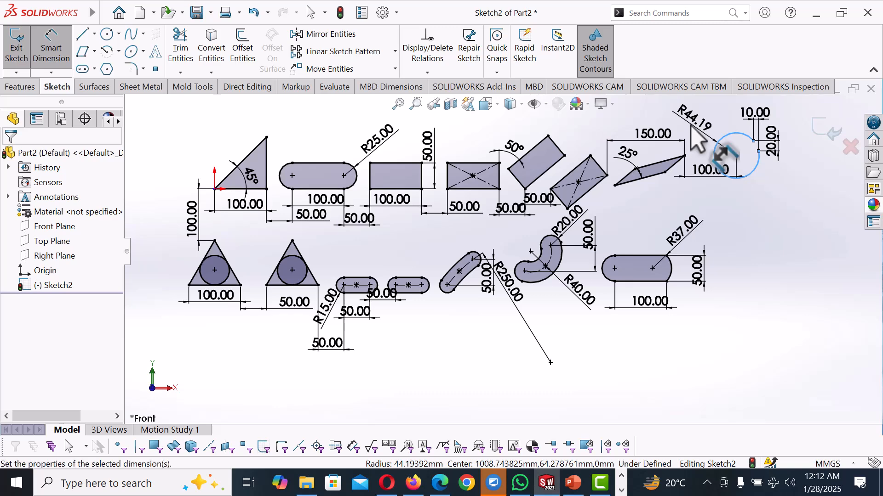
left_click(698, 141)
key("Return")
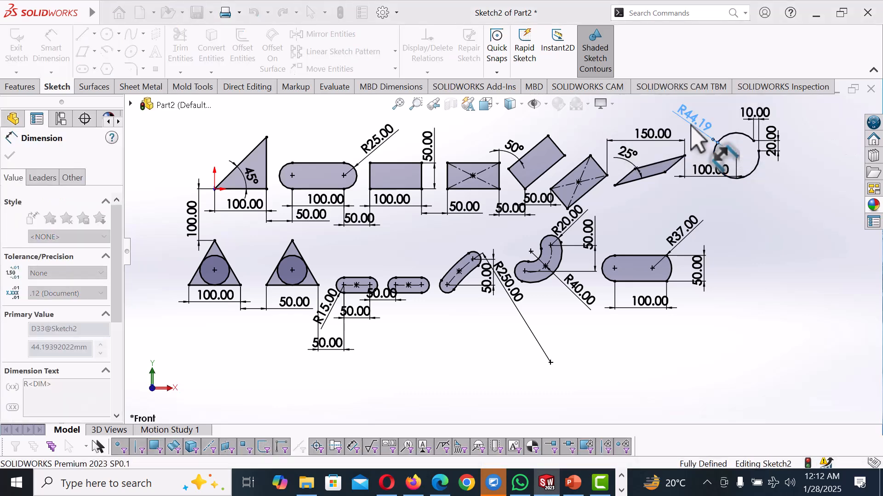
left_click(796, 193)
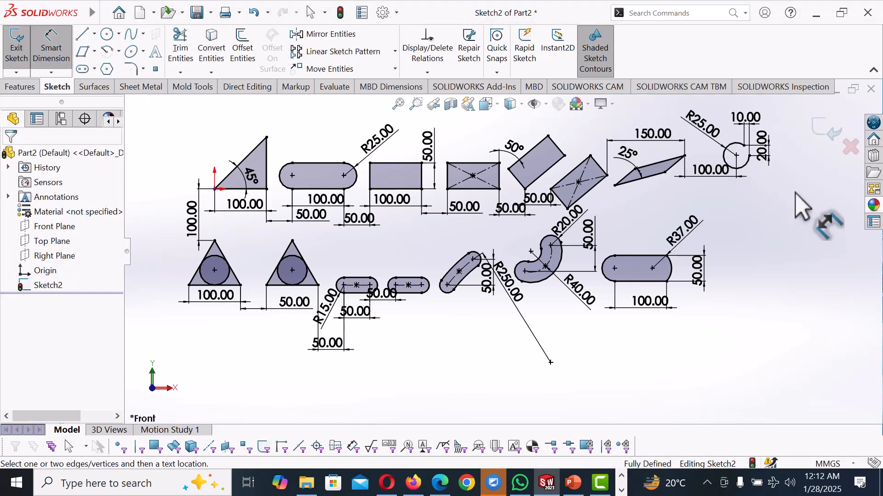
right_click(768, 202)
left_click(763, 244)
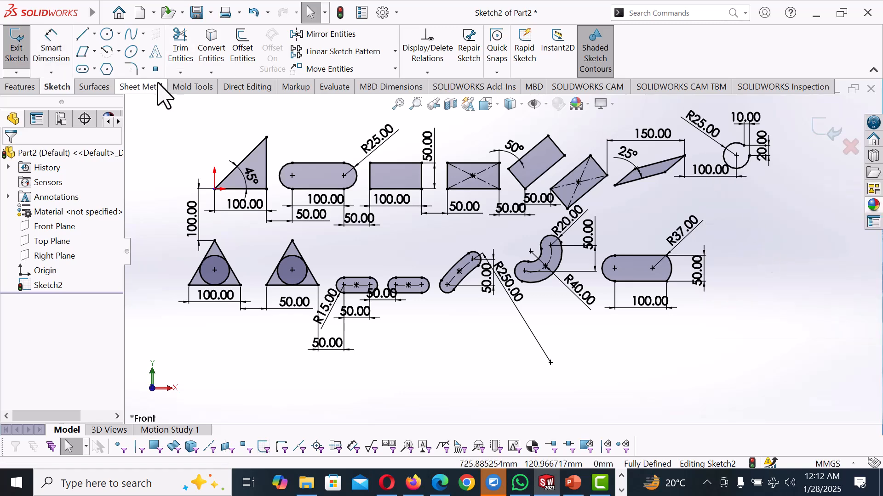
Step: Draw a six-sided polygon with an inscribed circle about 88 mm in diameter beside the R37 closed shape
left_click(110, 73)
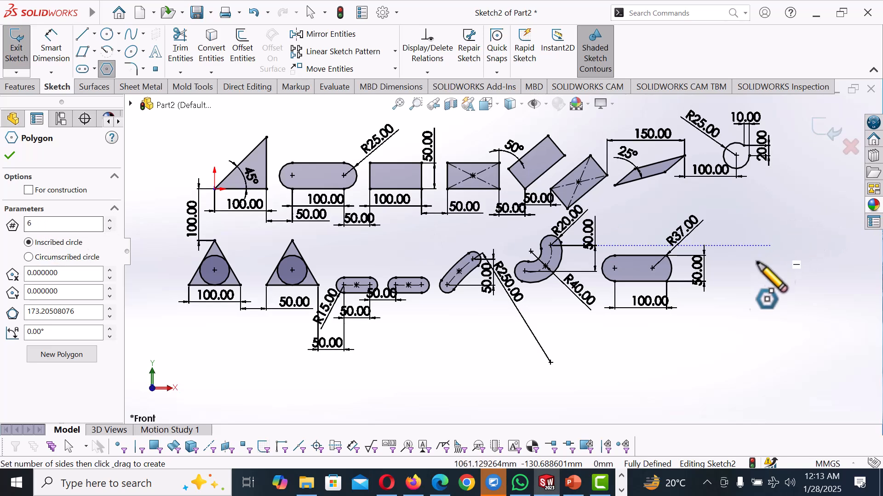
left_click(733, 267)
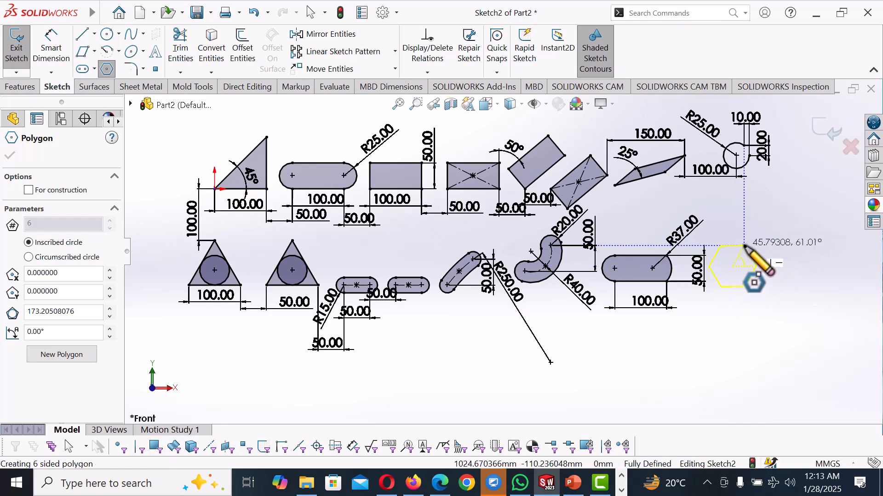
left_click(745, 242)
right_click(780, 258)
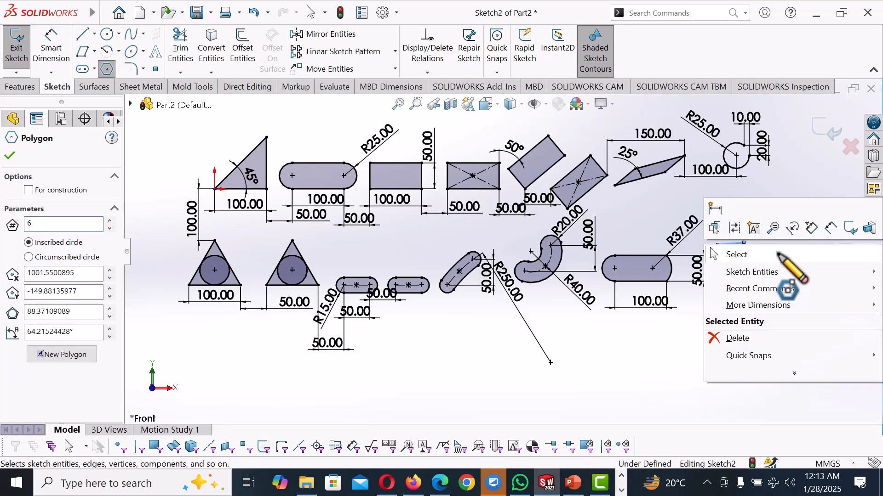
left_click(774, 254)
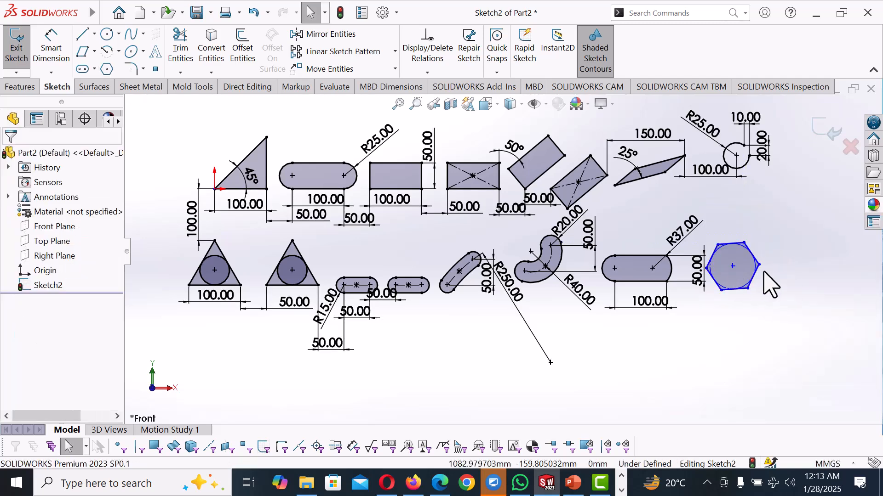
Step: Draw a second six-sided polygon with a circumscribed circle about 69 mm in diameter beside the first hexagon
scroll(768, 286, "down", 2)
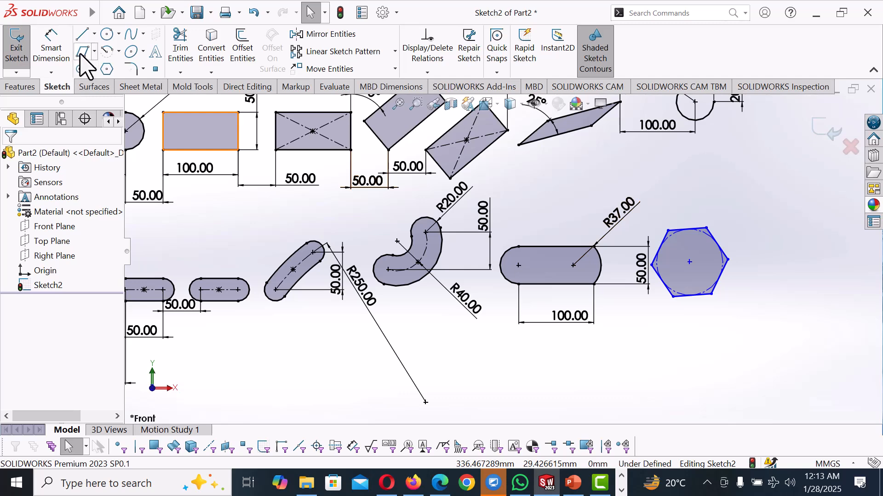
left_click(106, 69)
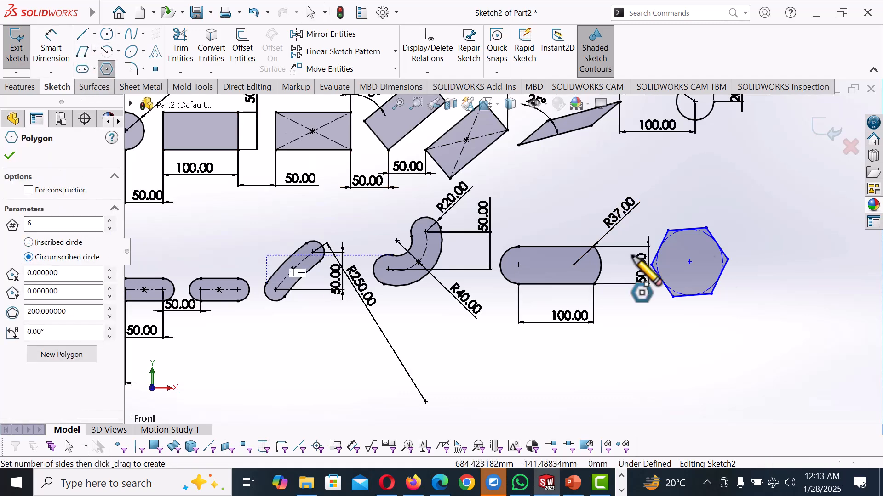
left_click_drag(771, 252, 787, 233)
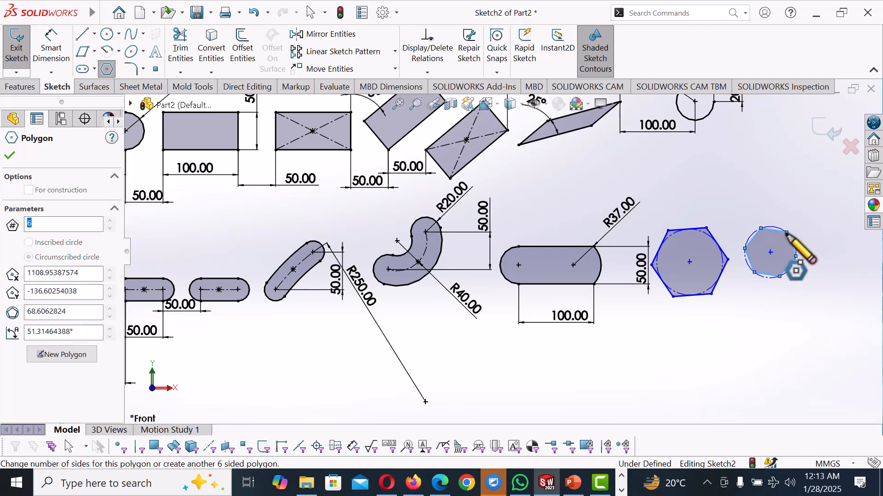
right_click(786, 233)
left_click(730, 242)
Step: Make the upper edge of the larger hexagon horizontal
scroll(736, 285, "down", 2)
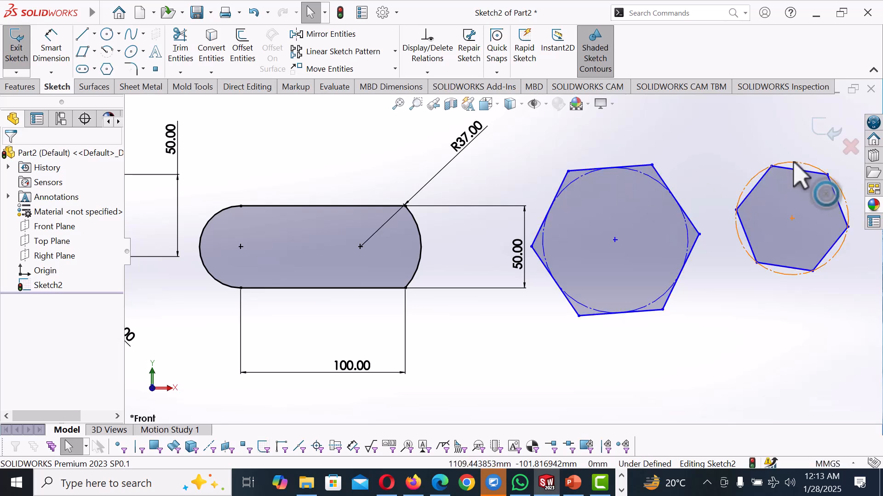
scroll(623, 213, "up", 3)
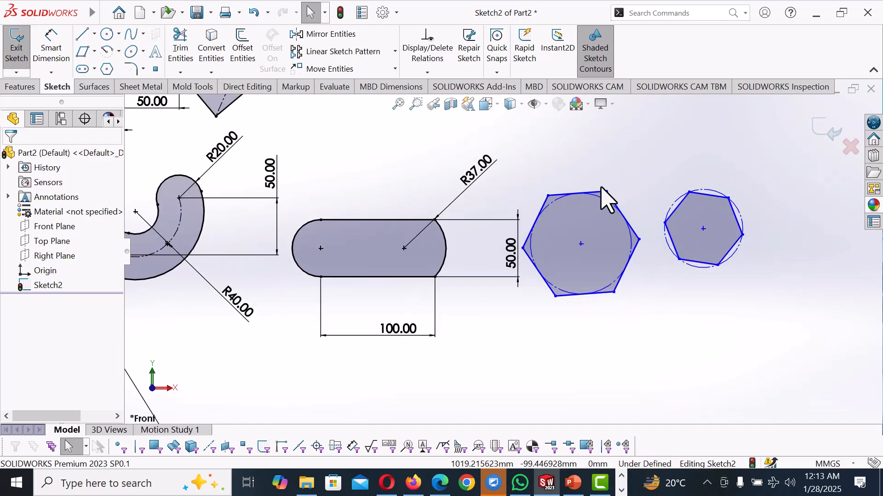
left_click(606, 205)
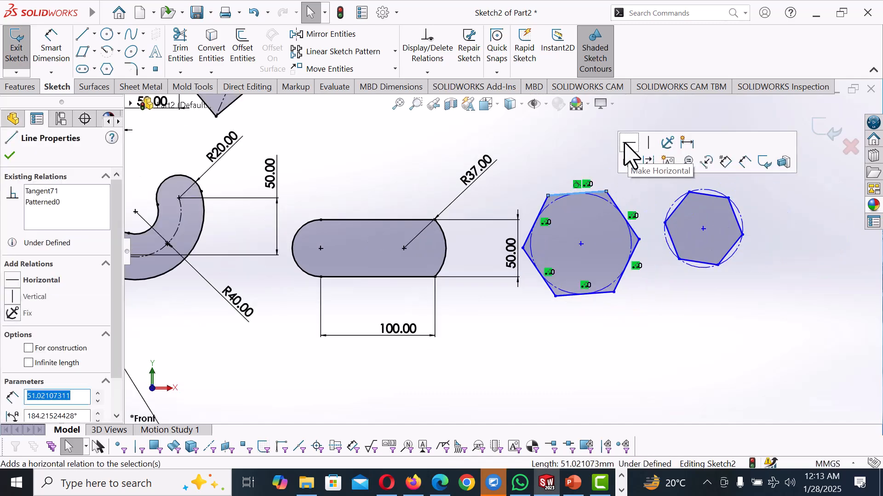
left_click(628, 147)
left_click(644, 306)
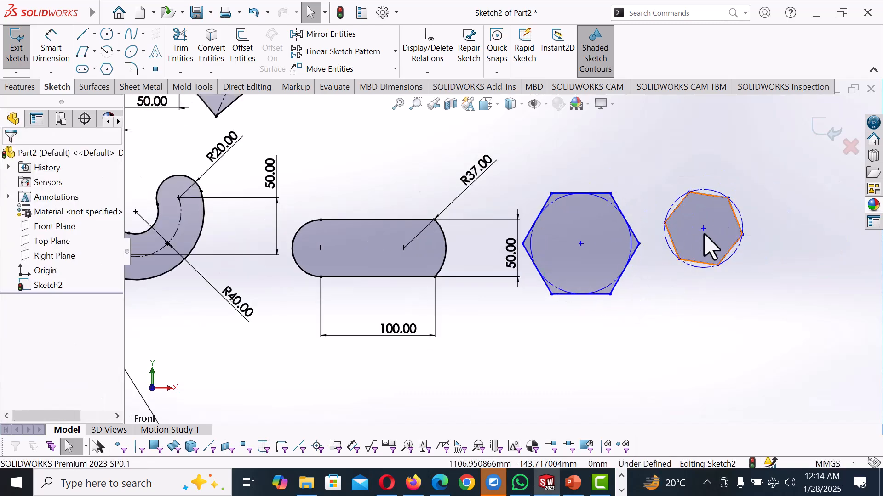
Step: Make the lower-left edge of the smaller hexagon vertical
left_click(681, 249)
left_click(724, 210)
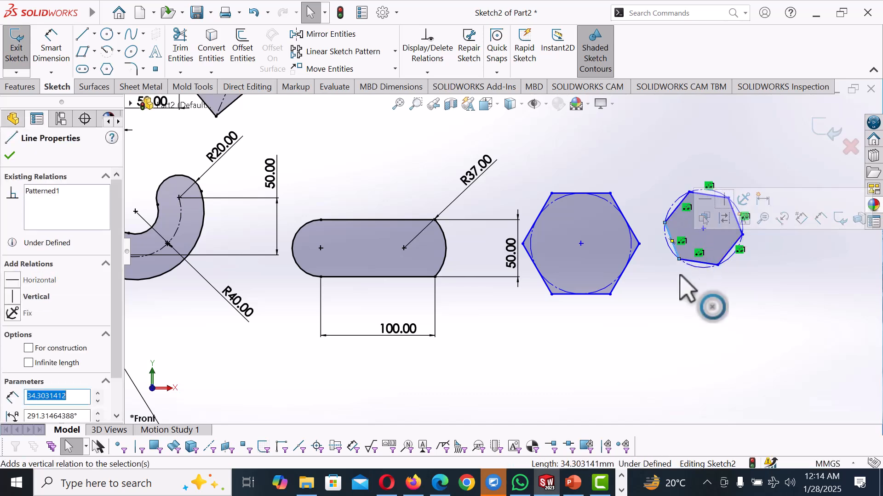
left_click(671, 318)
Step: Dimension the lower horizontal edge of the hexagon nearest the R37 closed shape and set its length to 25 mm
scroll(680, 301, "up", 3)
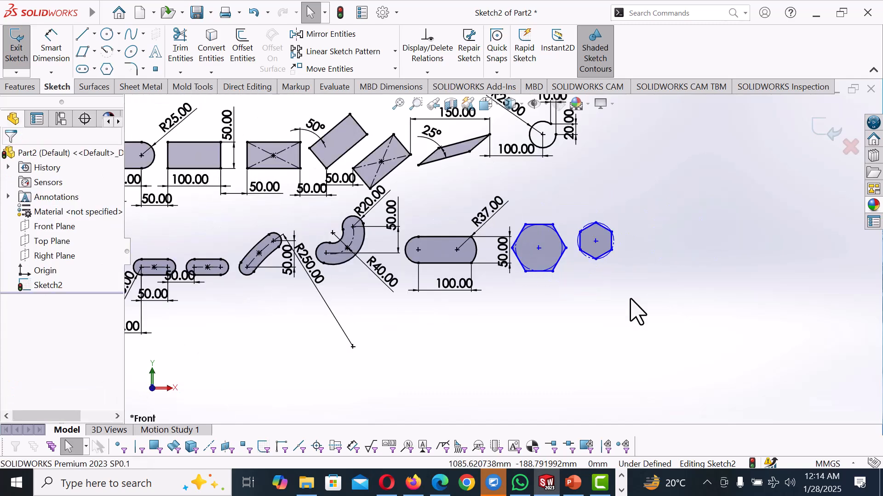
right_click_drag(619, 305, 619, 250)
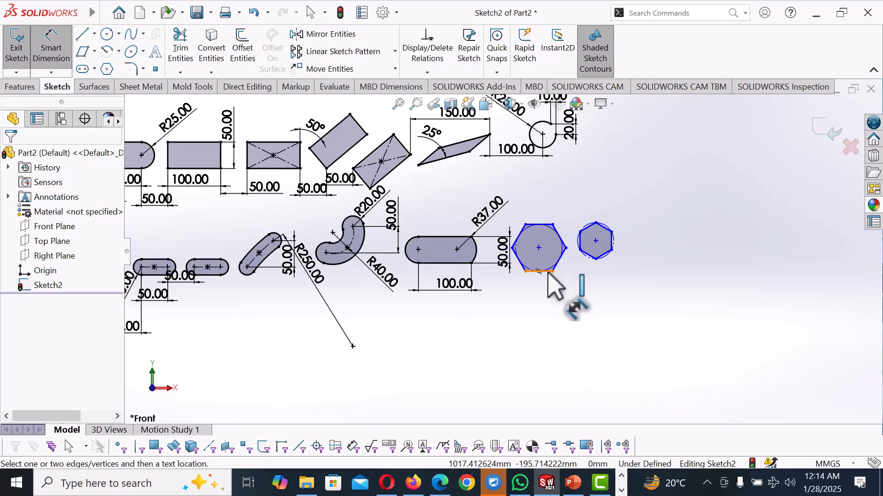
scroll(559, 280, "down", 4)
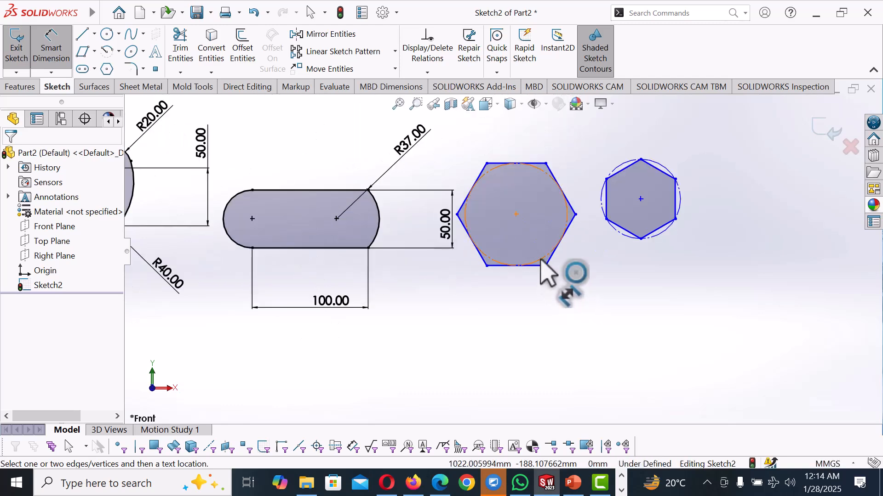
left_click(541, 267)
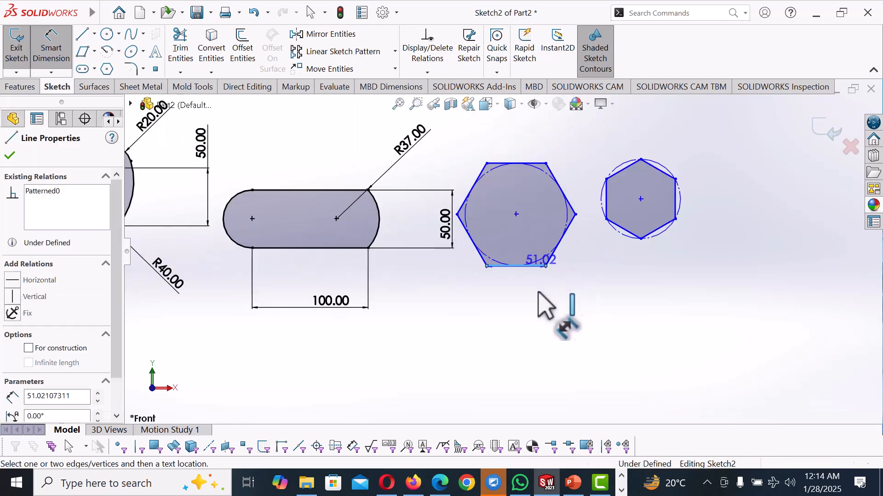
left_click(538, 294)
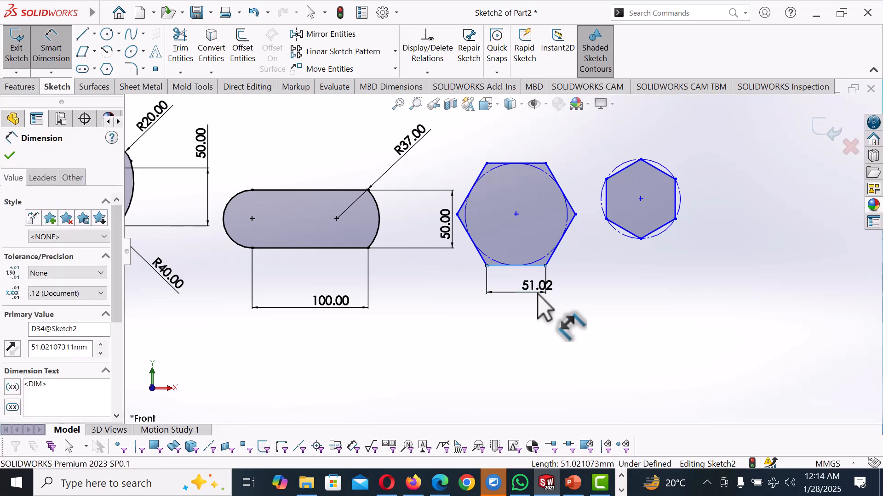
type("25")
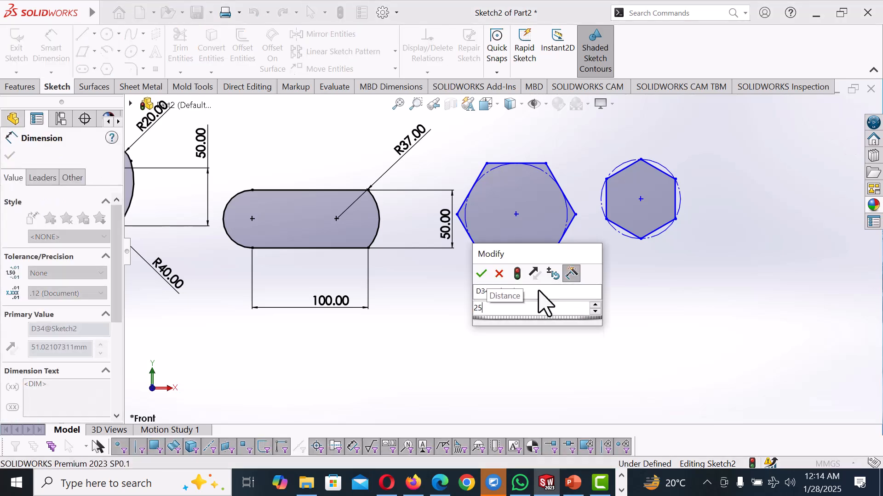
key("Return")
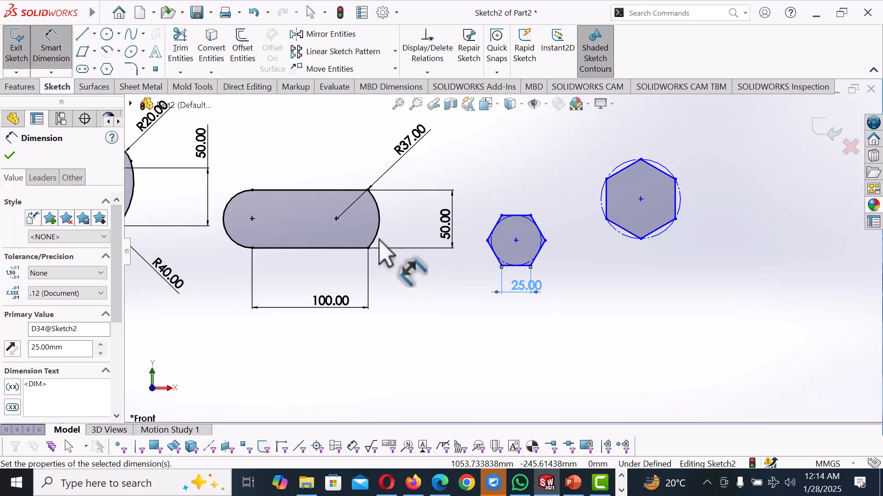
Step: Add a 100 mm horizontal dimension from the R37 shape's lower-right corner to the centre of the 25 mm hexagon
left_click(384, 245)
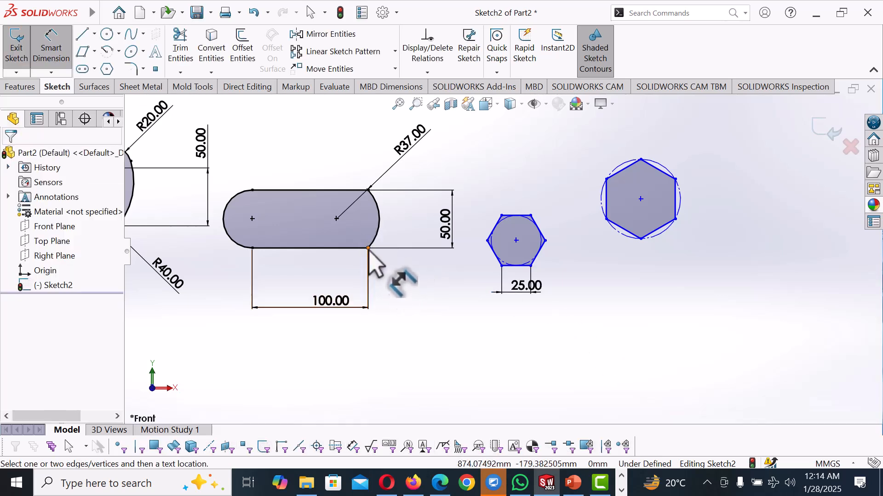
left_click(368, 249)
left_click(516, 241)
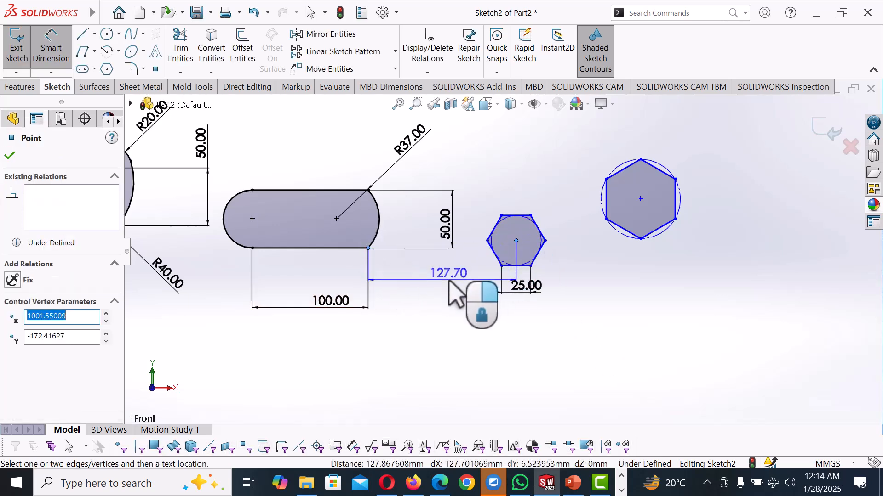
left_click(449, 281)
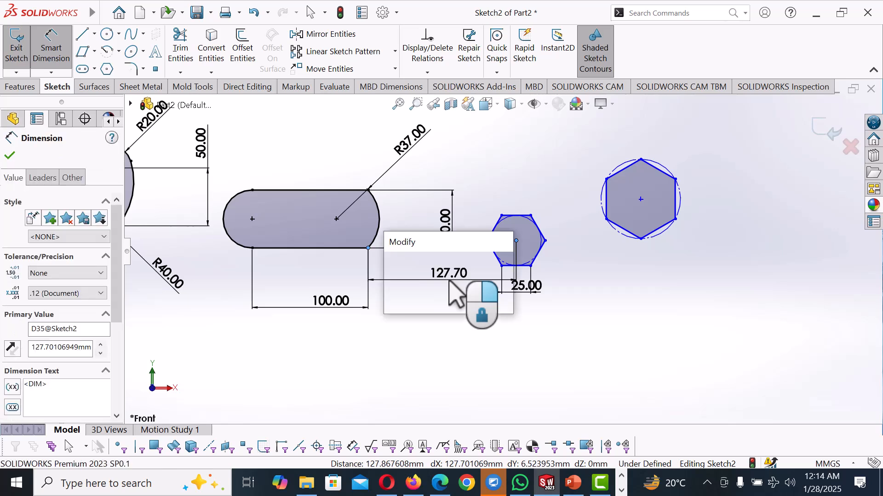
type("100")
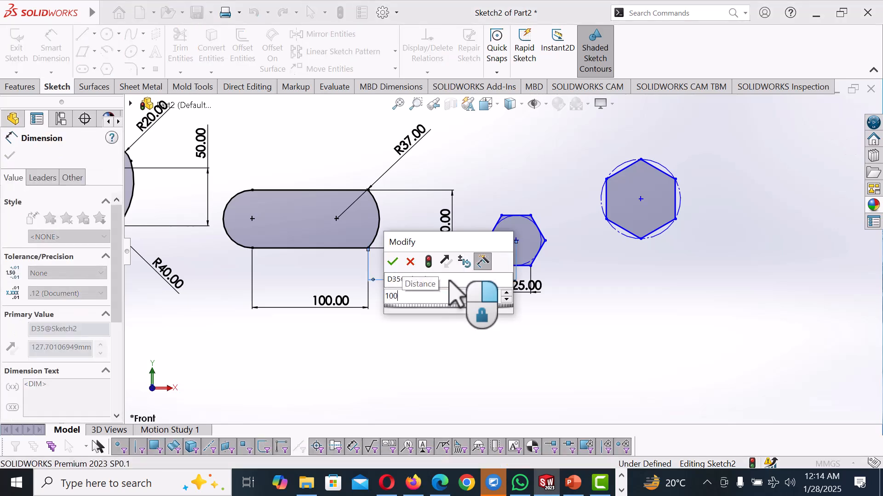
key("Return")
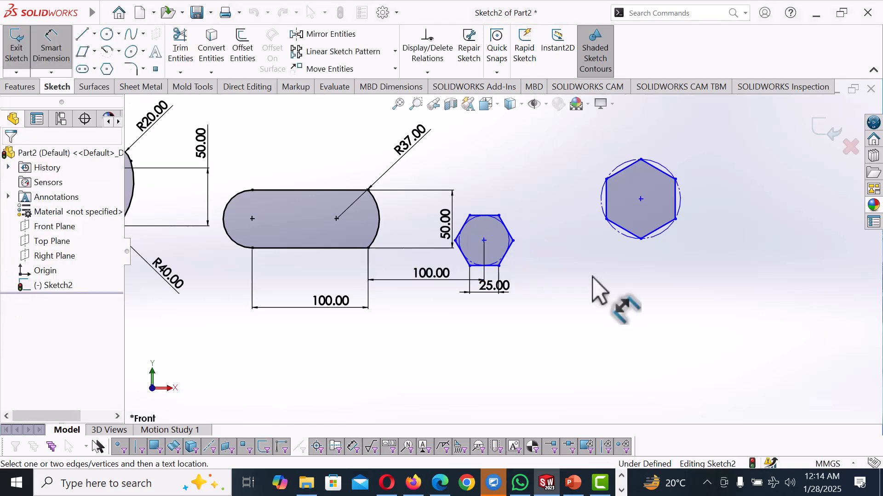
right_click(631, 319)
left_click(630, 319)
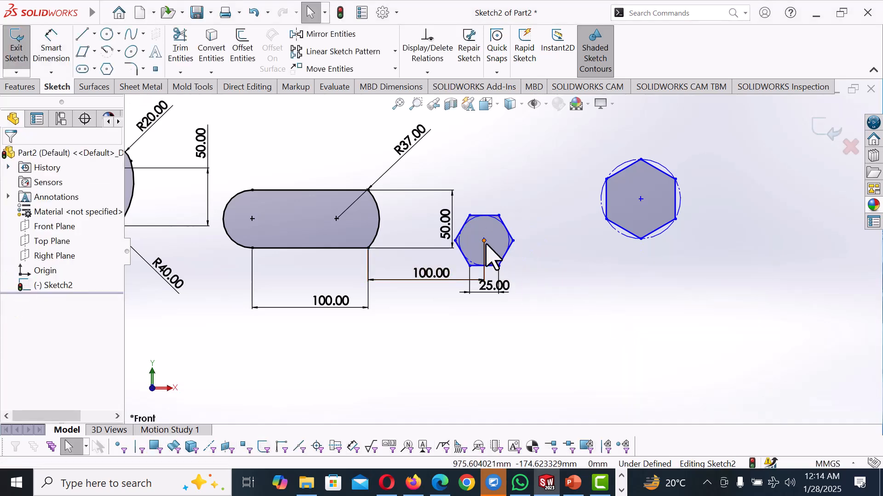
Step: Align the centre of the 25 mm hexagon horizontally with the centre point of the R37 arc
left_click(484, 241)
left_click(366, 247, "ctrl")
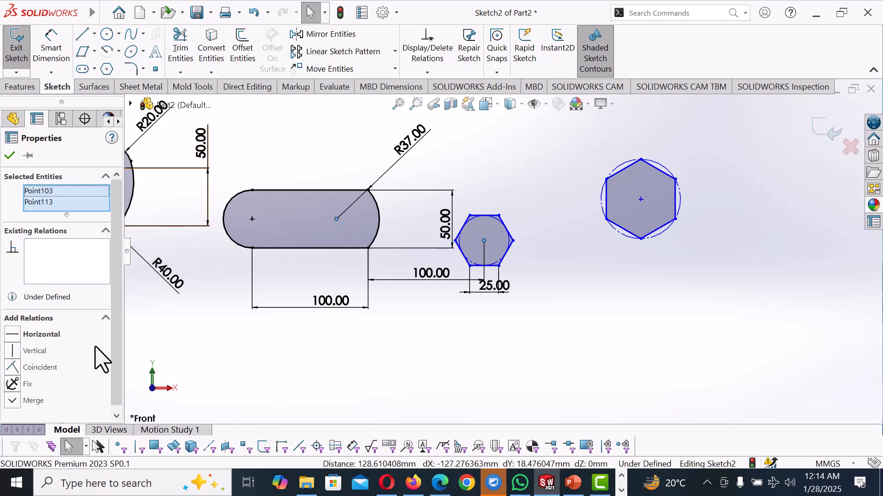
left_click(13, 334)
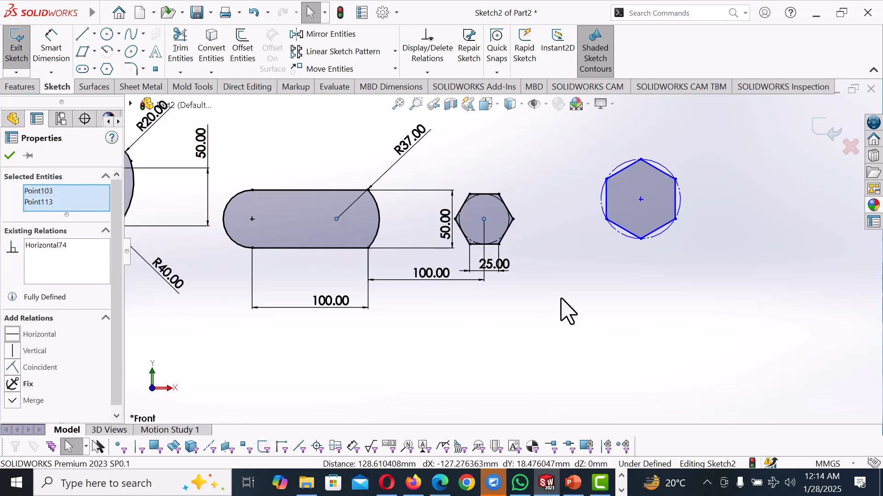
left_click(576, 295)
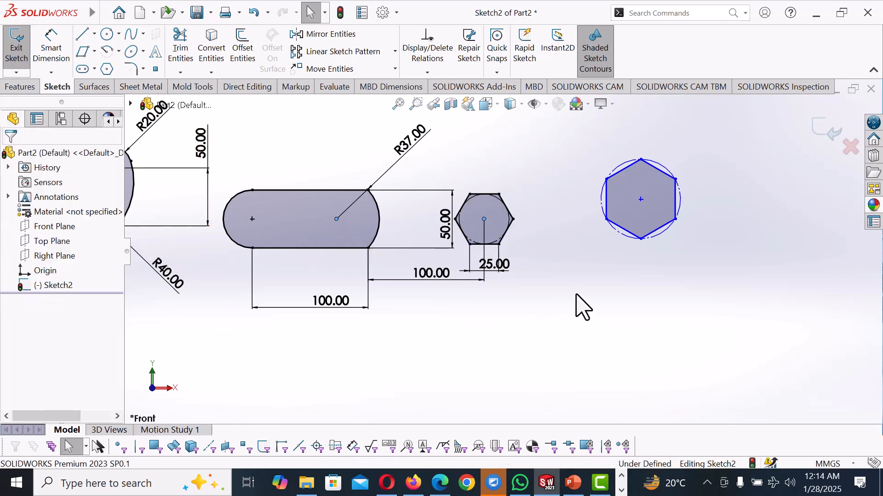
Step: Add a horizontal relation between the centres of the two hexagons
left_click(484, 219)
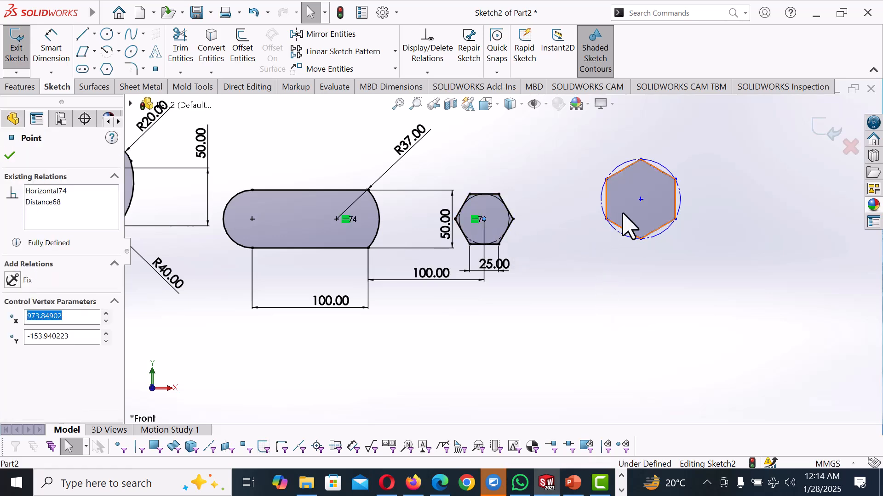
left_click(641, 200, "ctrl")
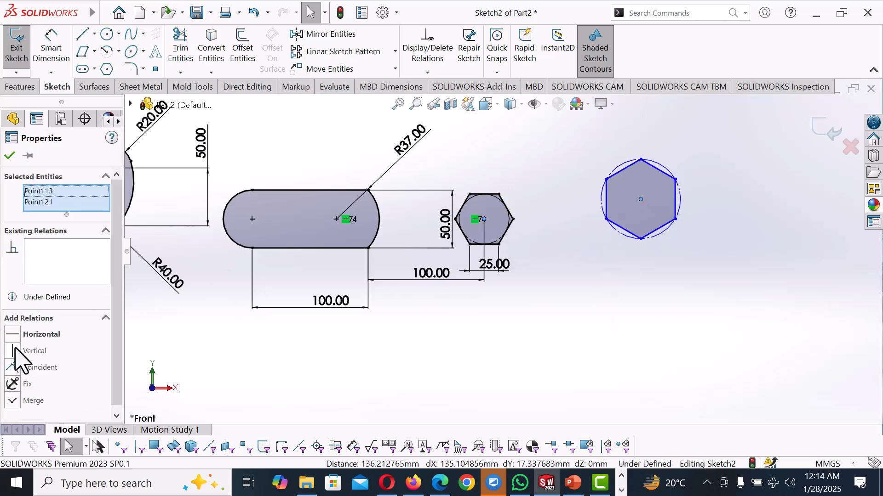
left_click(577, 307)
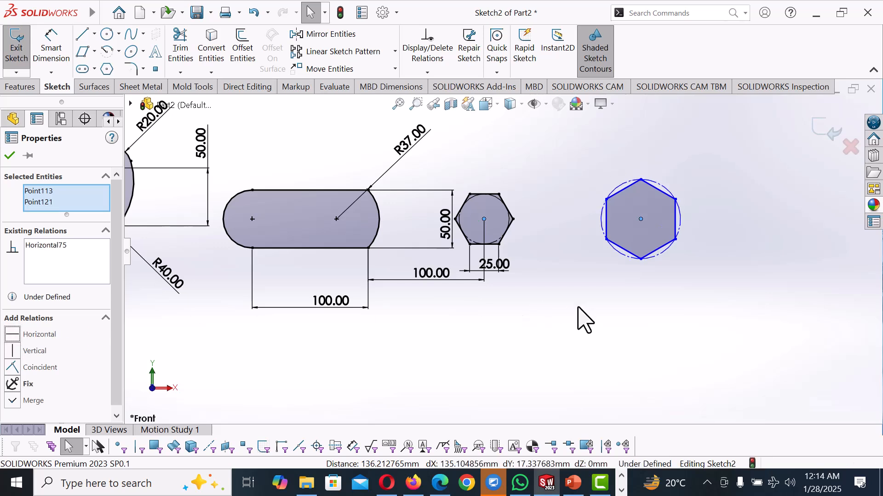
Step: Dimension the horizontal distance between the two hexagon centres and set it to 50 mm
right_click_drag(565, 343, 549, 268)
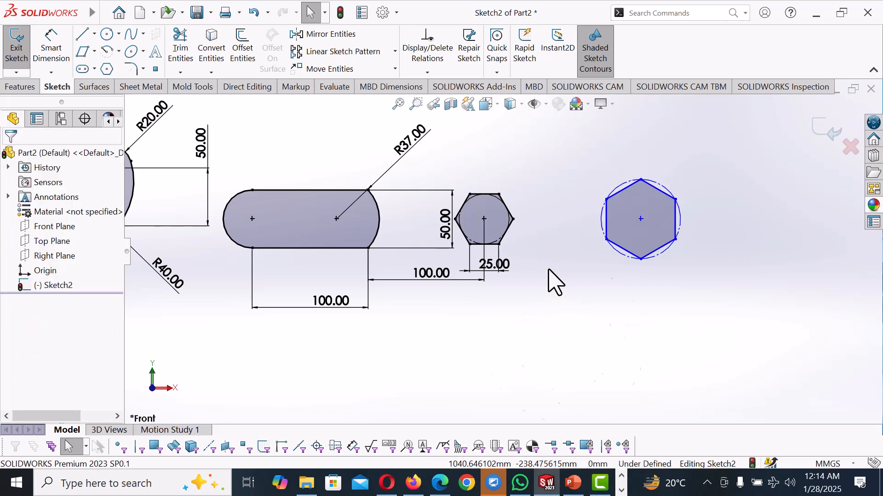
left_click(484, 219)
left_click(641, 219)
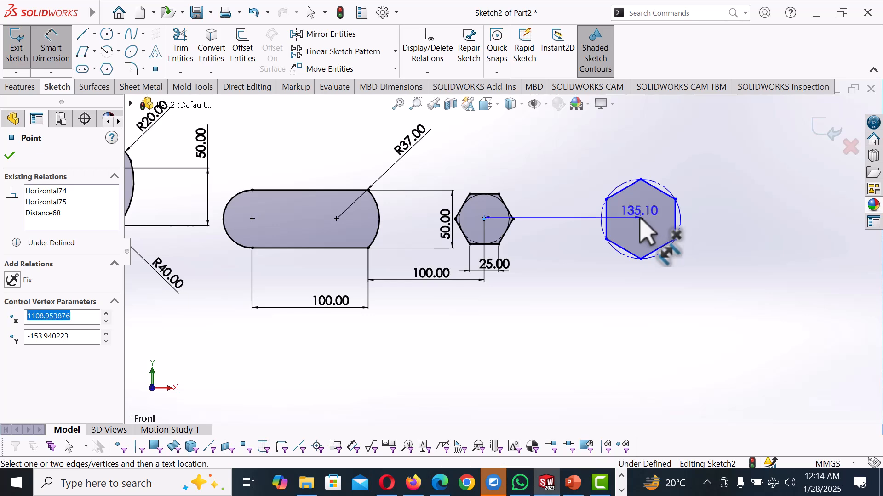
left_click(570, 264)
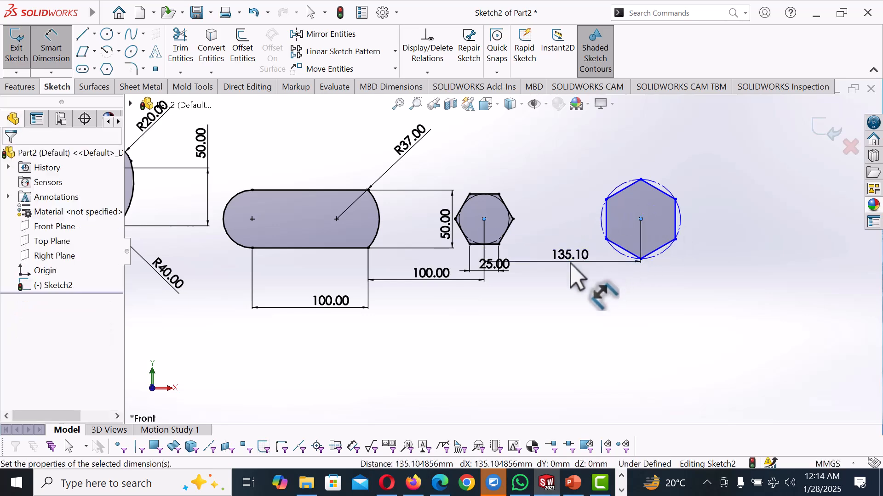
type("50")
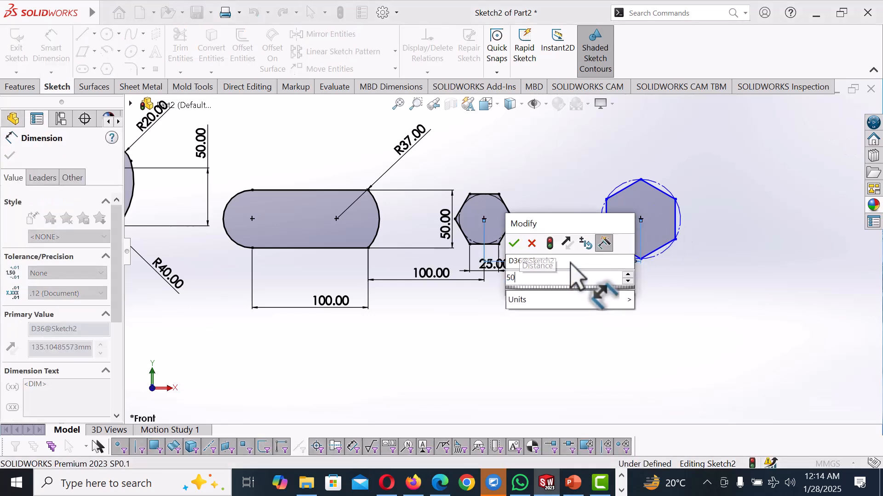
key("Return")
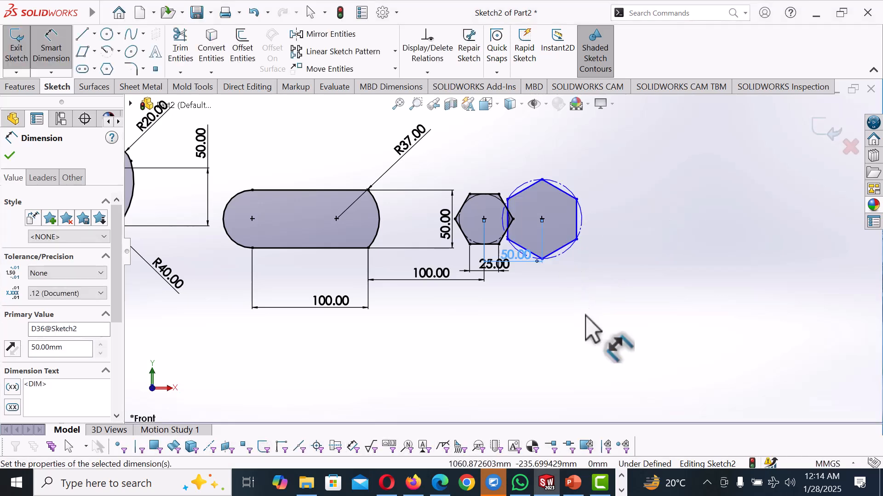
Step: Move the dimension between the hexagon centres below the 25 mm dimension and change its value to 100 mm
left_click_drag(517, 261, 517, 278)
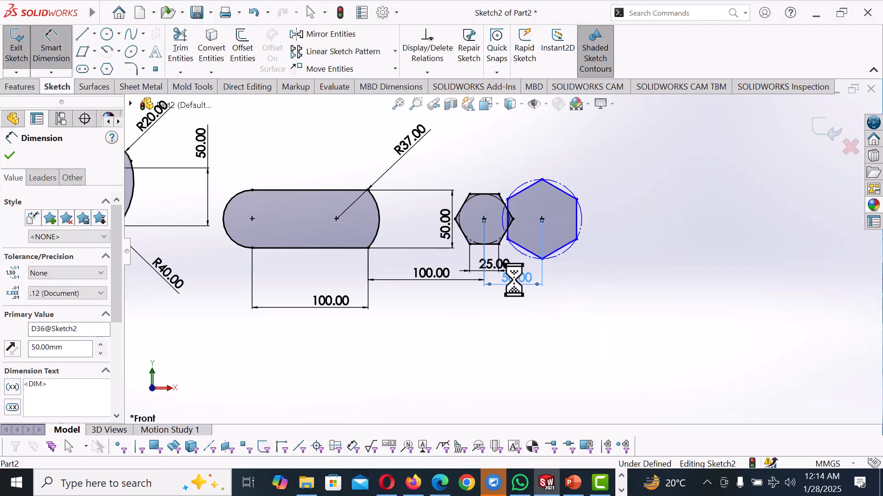
type("100")
key("Return")
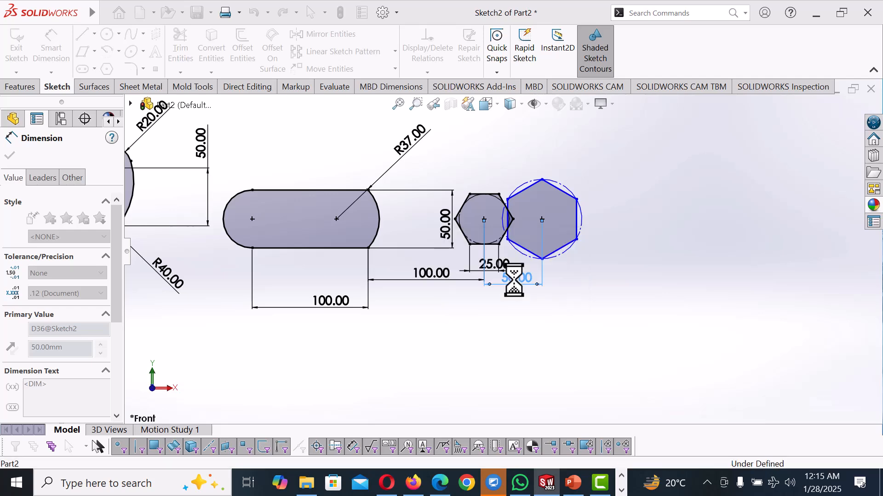
left_click(660, 260)
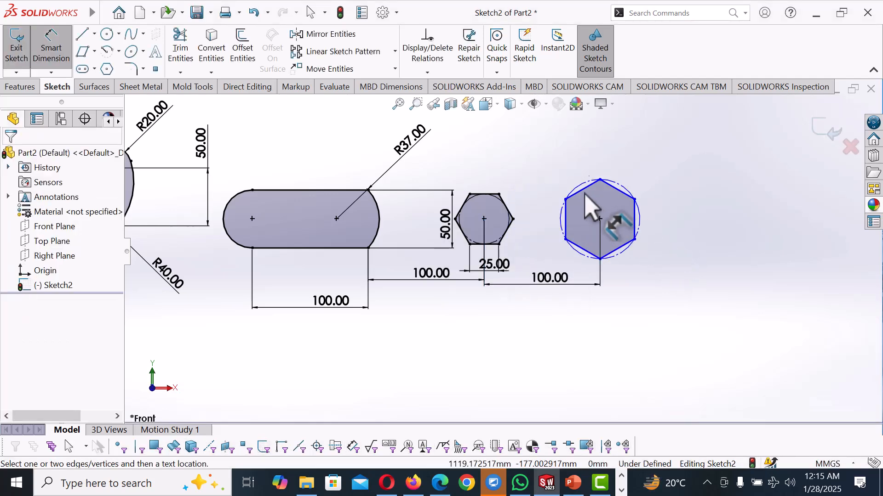
Step: Dimension the left vertical edge of the hexagon with the circumscribed circle and set its length to 30 mm
left_click(565, 213)
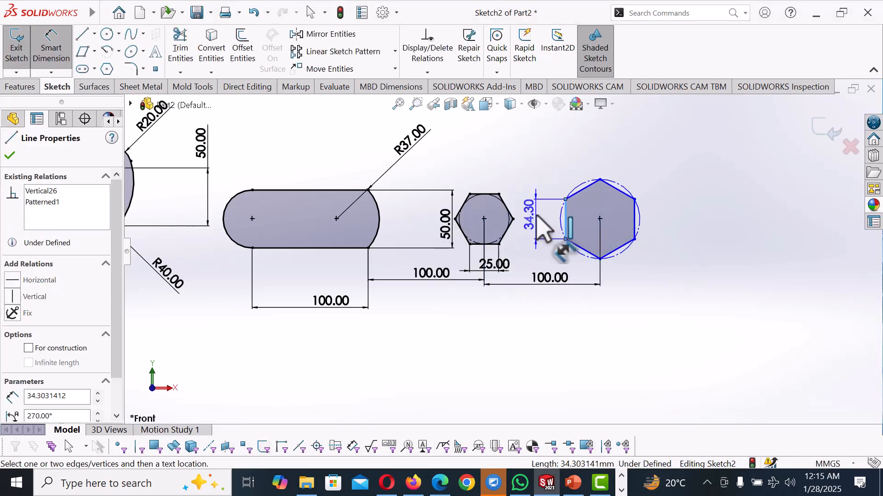
left_click(540, 228)
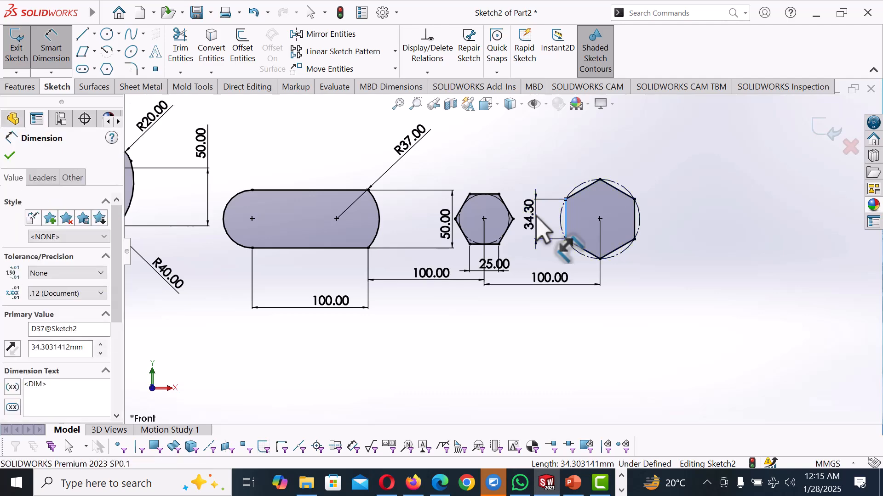
key("Return")
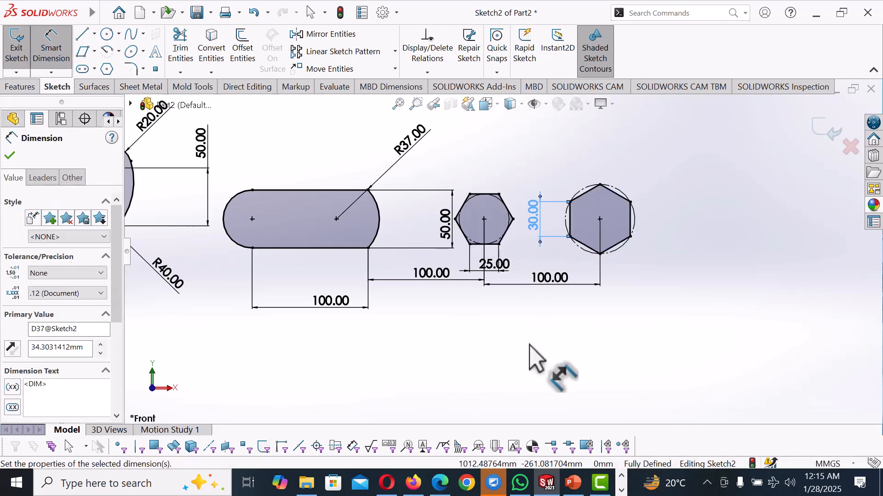
left_click(529, 343)
Step: Move the 50 mm spacing dimension between the centre rectangle and the 50° tilted rectangle lower, clear of the adjacent dimension
scroll(529, 343, "up", 4)
scroll(529, 344, "up", 2)
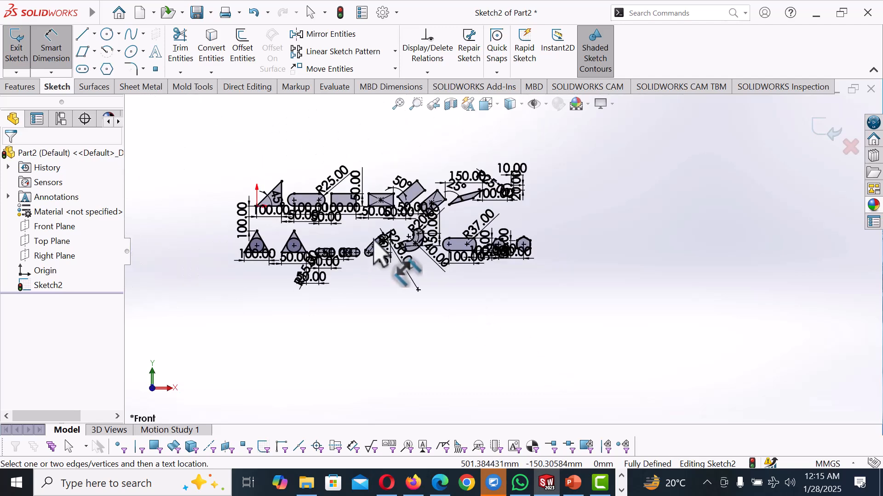
scroll(404, 243, "down", 4)
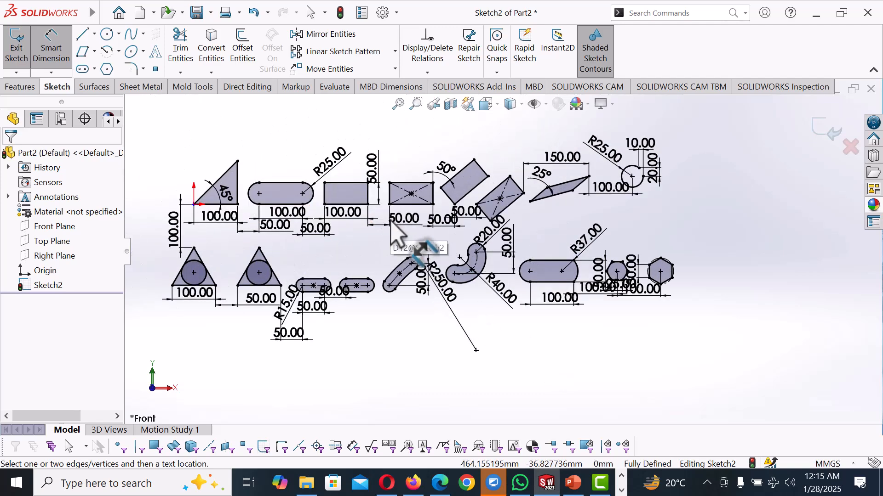
scroll(306, 256, "down", 1)
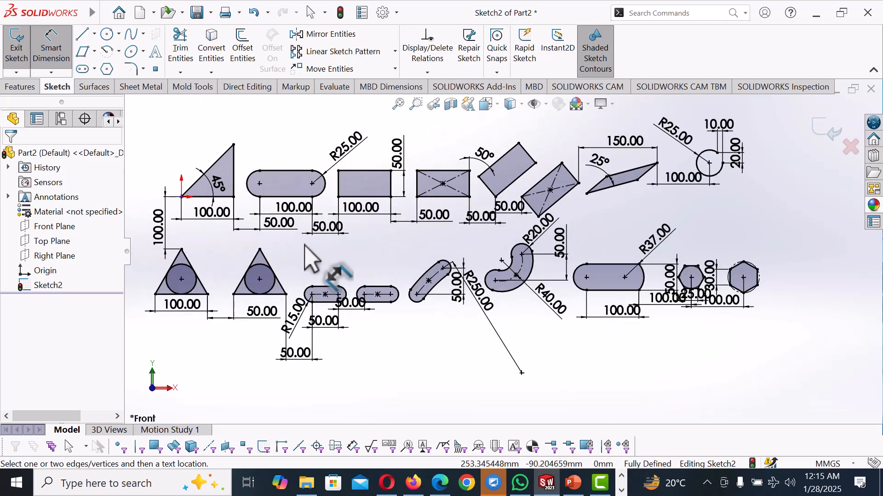
right_click(460, 363)
left_click(490, 402)
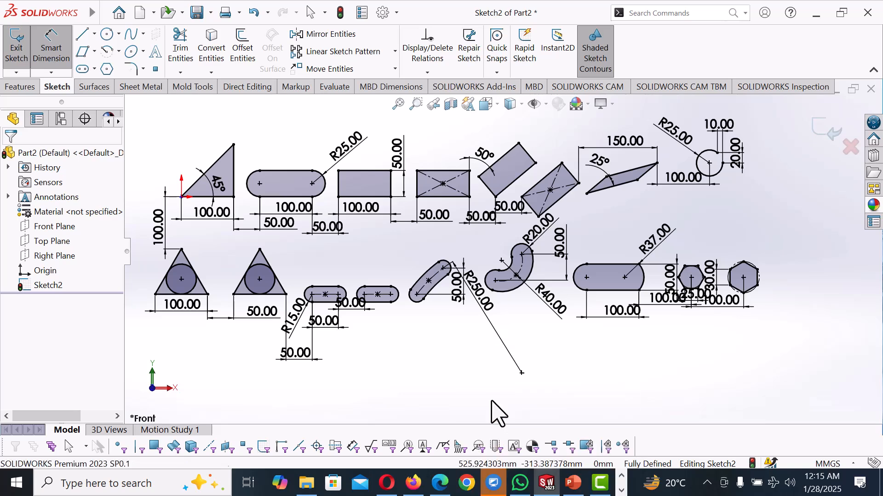
left_click(509, 213)
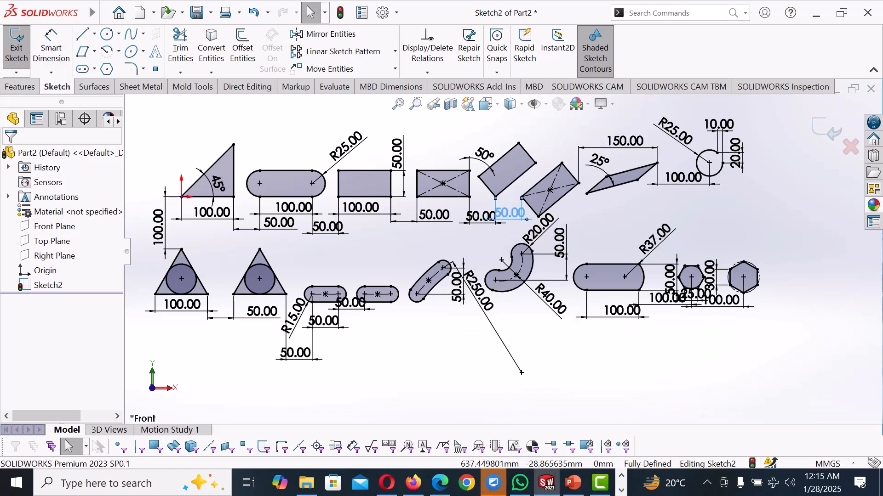
left_click_drag(477, 220, 456, 234)
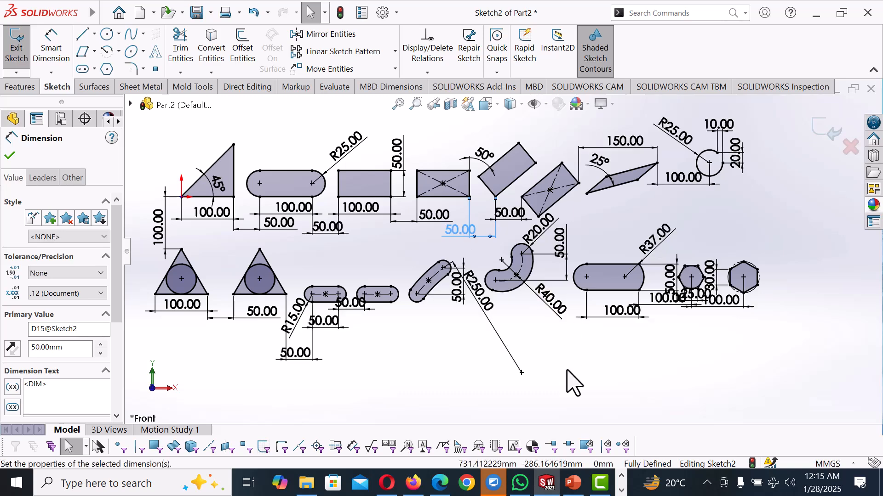
left_click(574, 386)
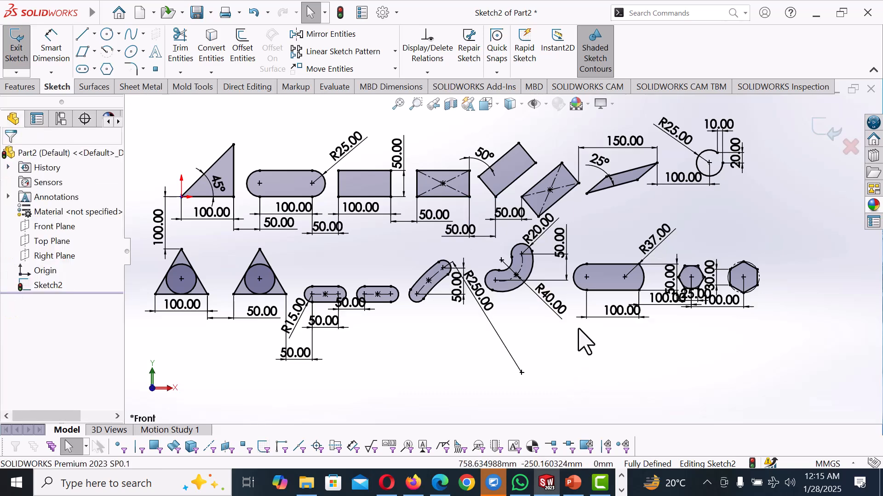
Step: Draw a wavy four-point spline about 133 mm wide to the right of the R25 circle
scroll(804, 264, "up", 3)
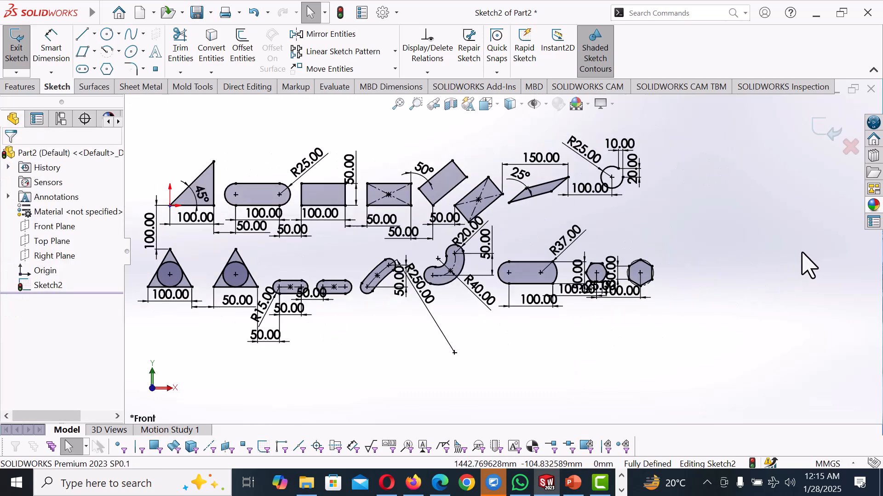
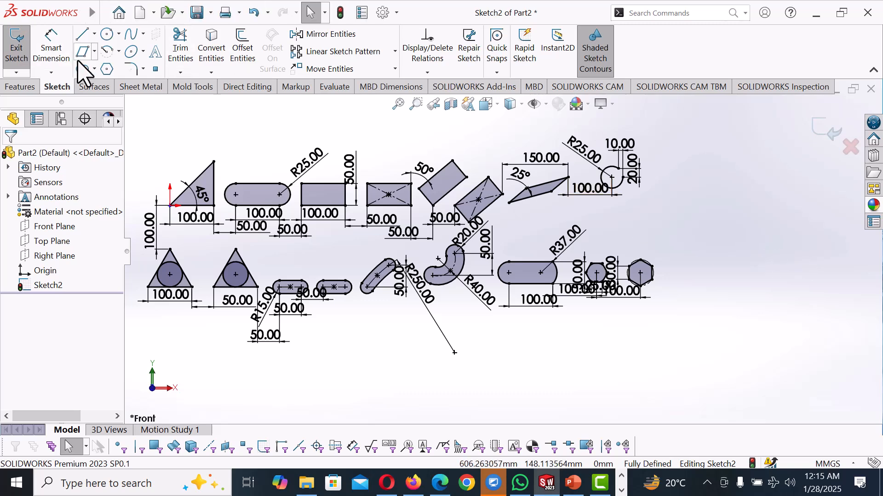
left_click(133, 37)
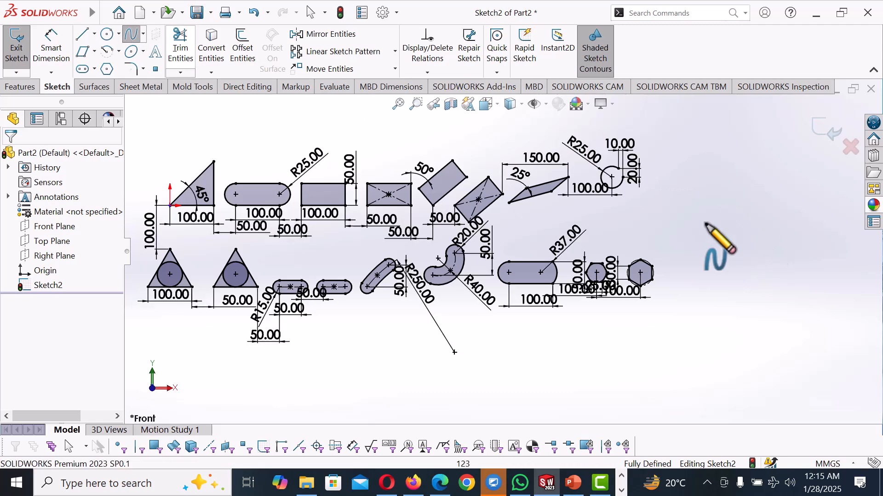
left_click(673, 190)
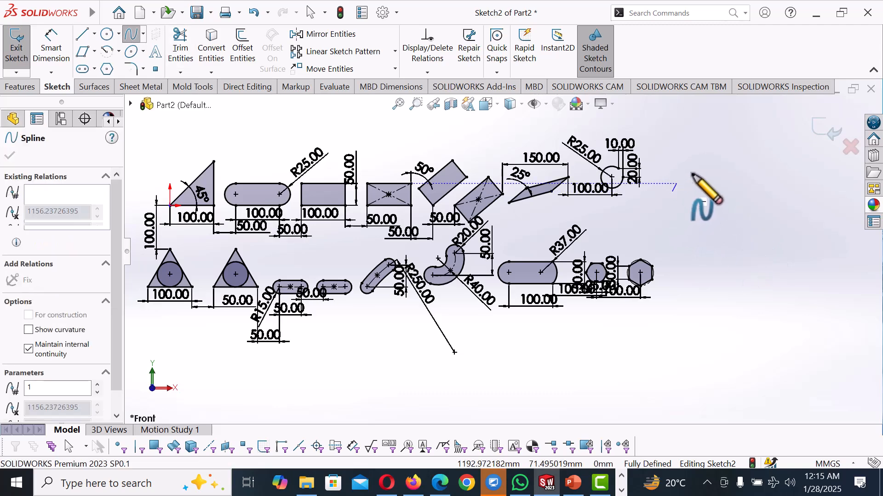
left_click(692, 175)
left_click(713, 188)
left_click(732, 173)
right_click(738, 184)
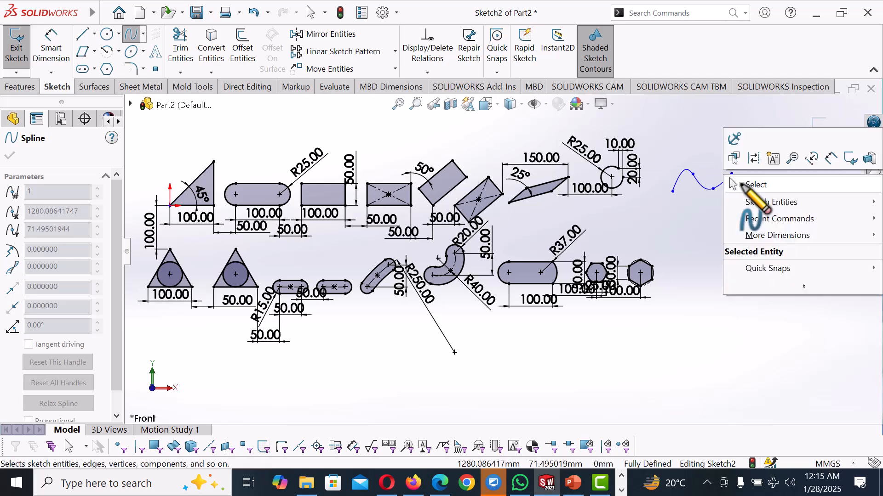
left_click(745, 179)
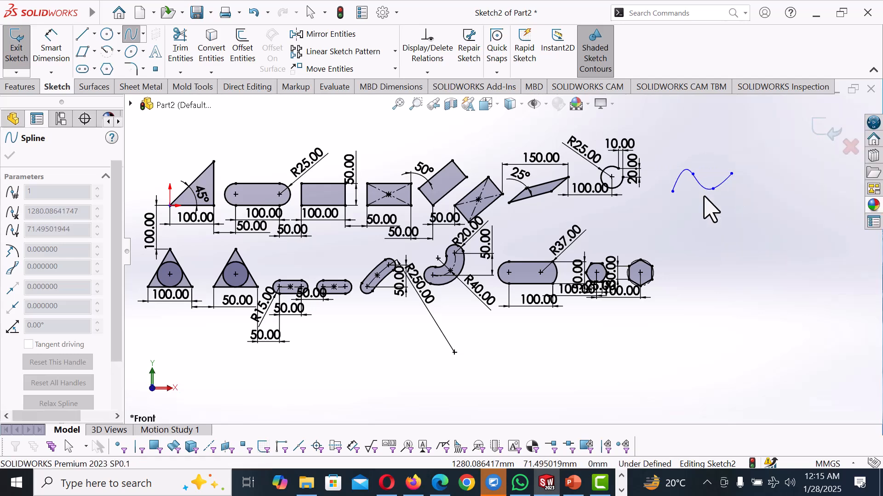
Step: Draw a Style Spline with four control vertices to the right of the wavy spline, curving upward at its far end
left_click(143, 34)
left_click(154, 68)
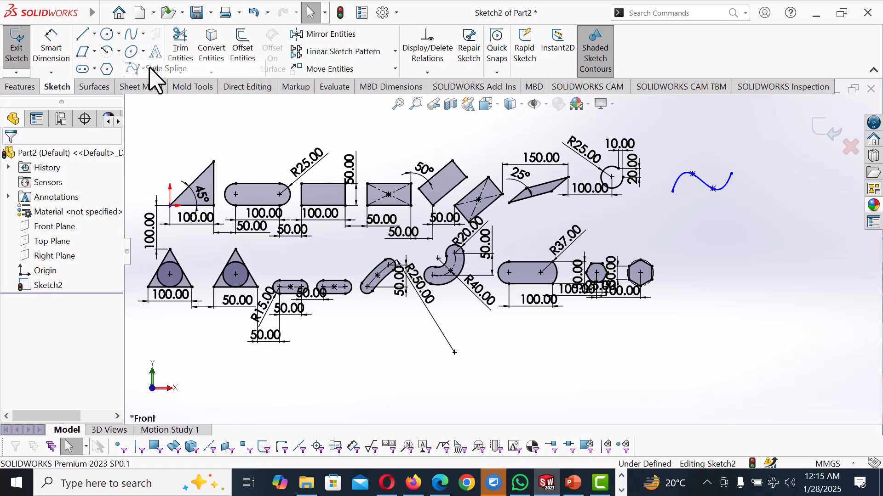
left_click(764, 173)
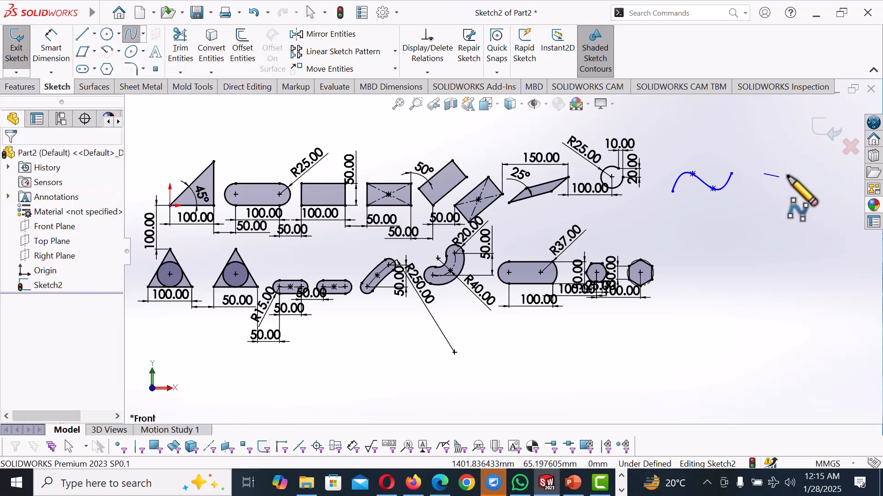
left_click(791, 169)
left_click(816, 172)
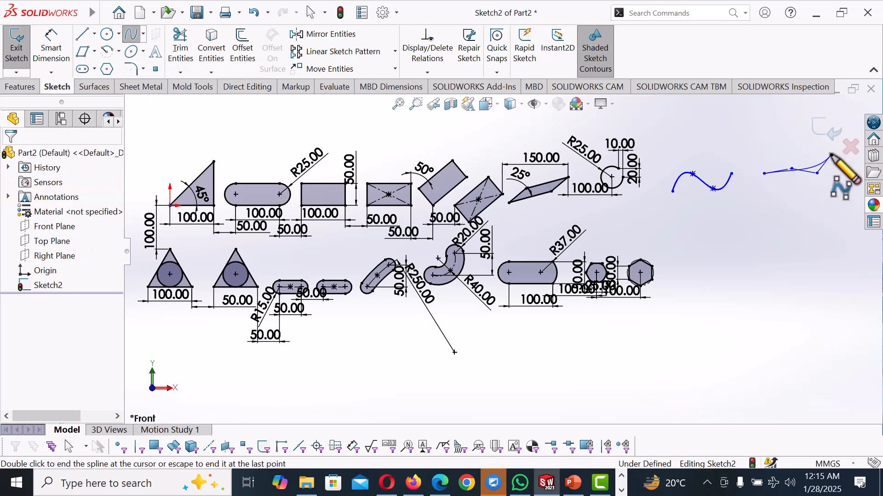
right_click(830, 156)
left_click(842, 166)
Step: Dimension the horizontal distance between the wavy spline's first and second points and set it to 50 mm
scroll(738, 202, "down", 1)
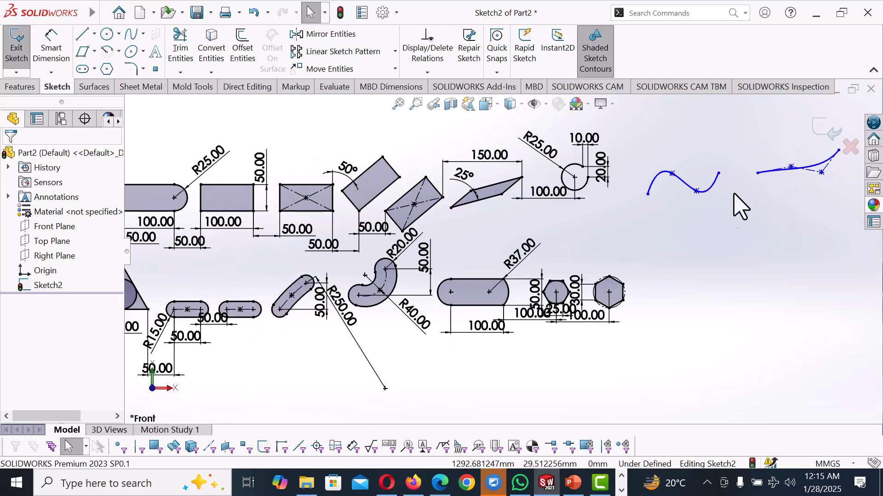
scroll(738, 202, "down", 2)
right_click_drag(699, 250, 620, 129)
left_click(563, 198)
left_click(607, 161)
left_click(597, 204)
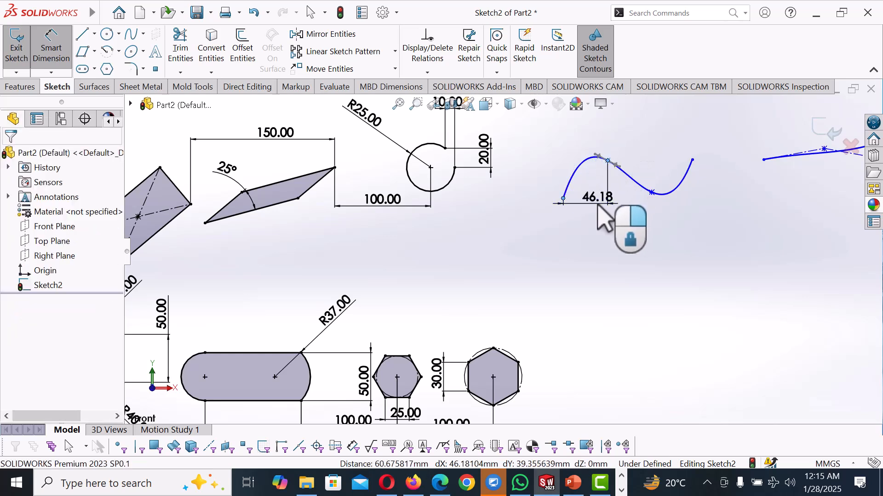
key("Return")
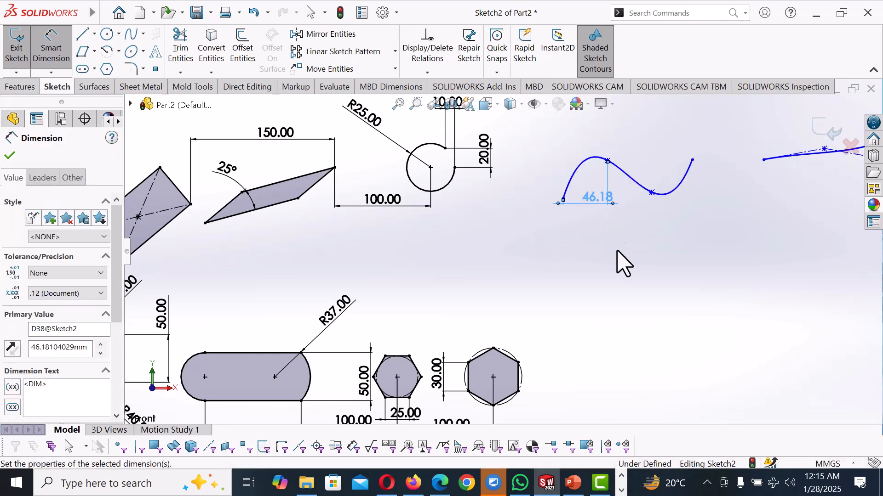
left_click(617, 239)
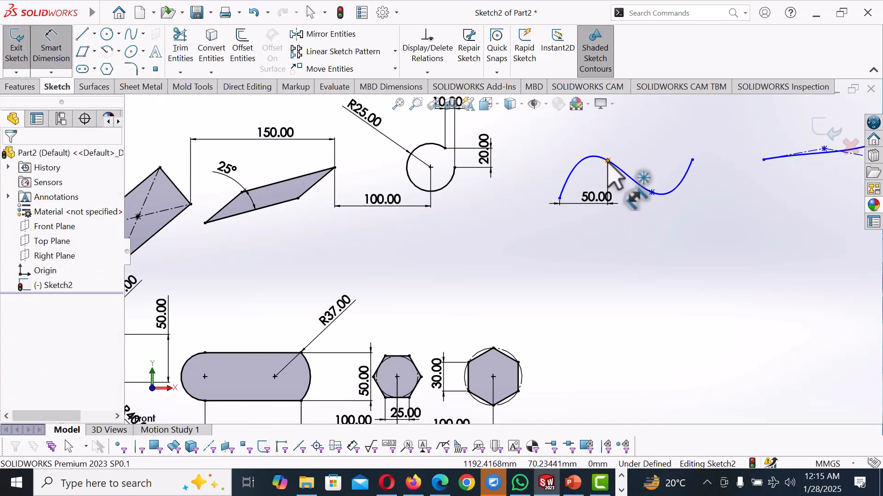
Step: Dimension the horizontal distance between the wavy spline's second and third points and set it to 50 mm
left_click(607, 162)
left_click(652, 193)
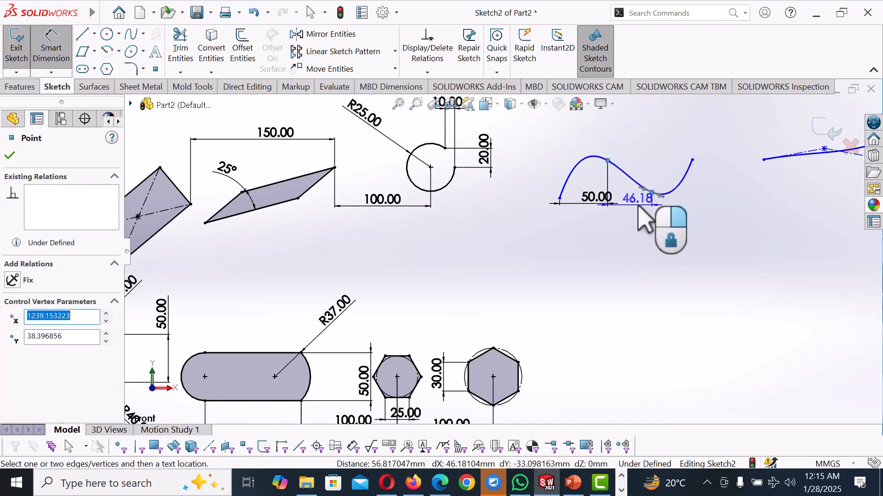
left_click(639, 209)
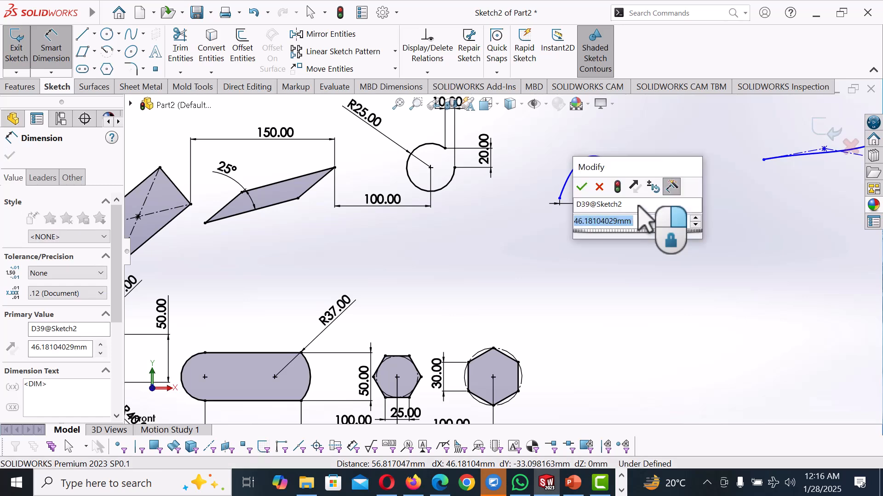
key("Return")
left_click(664, 260)
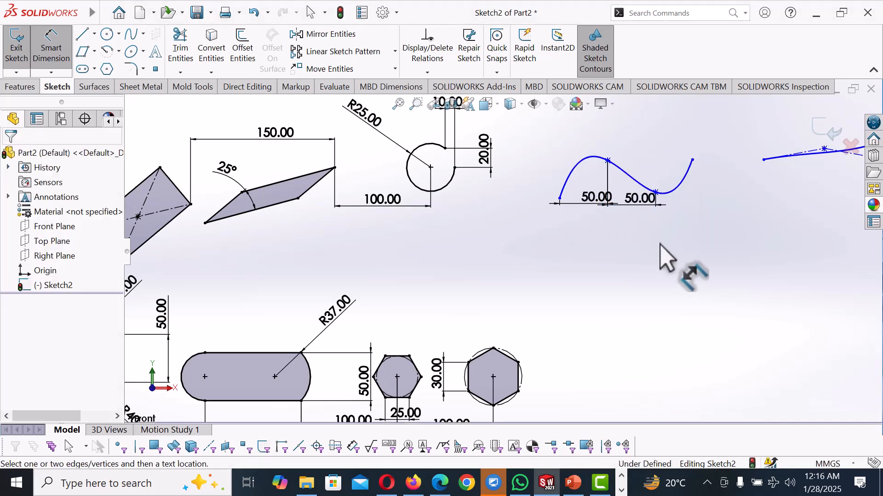
Step: Dimension the horizontal distance between the wavy spline's third point and its end point and set it to 25 mm
left_click(657, 197)
left_click(692, 161)
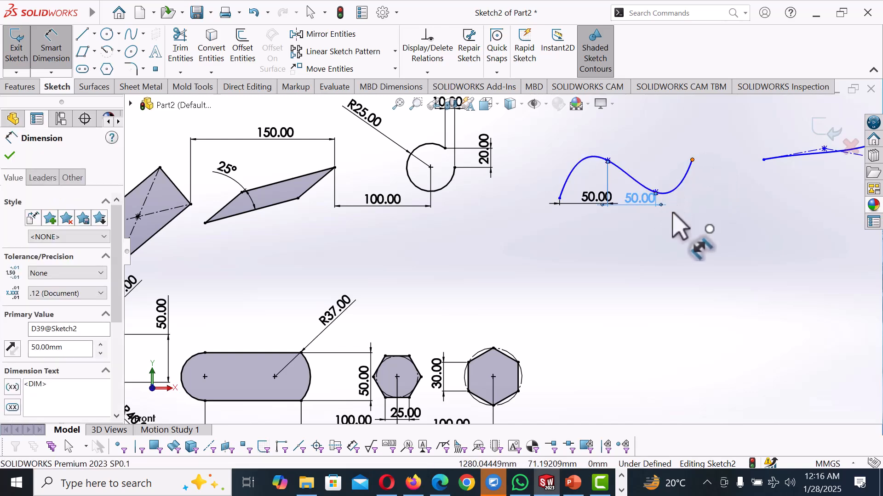
scroll(669, 202, "down", 3)
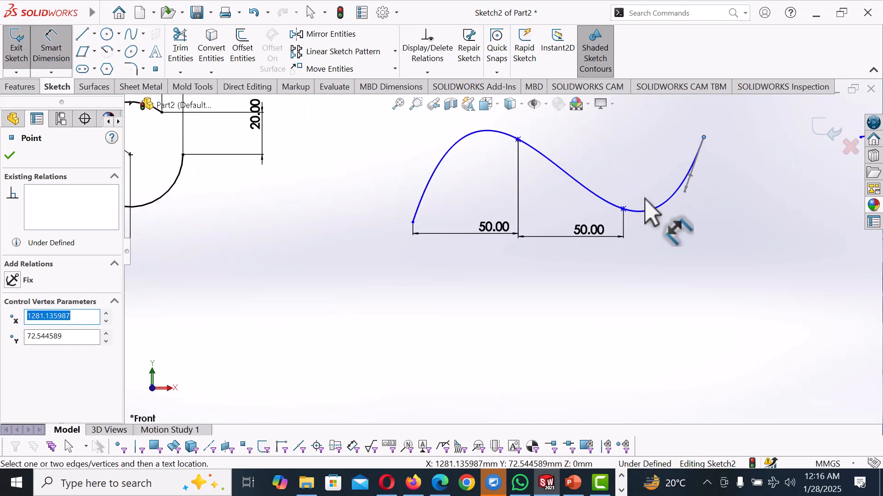
left_click(623, 209)
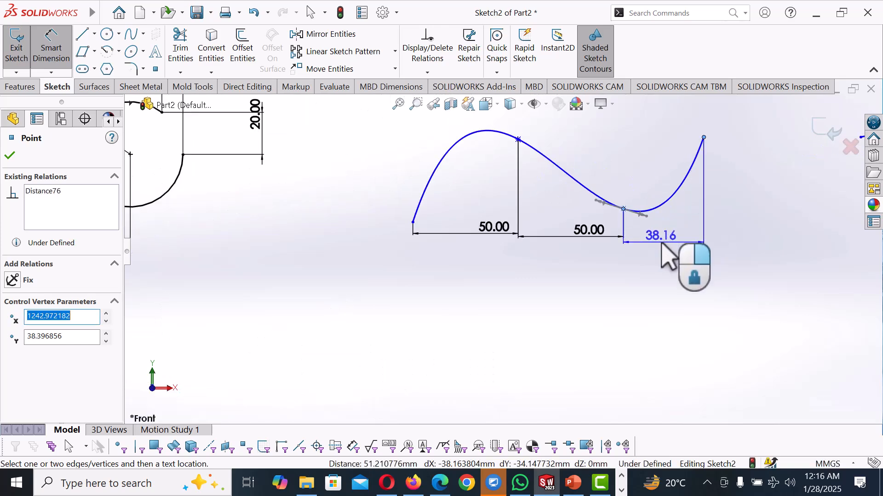
left_click(662, 244)
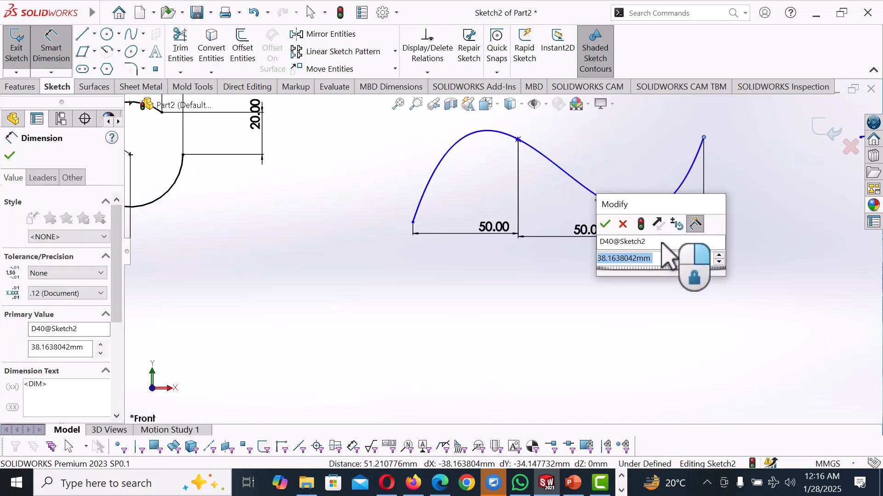
type("50")
key("Return")
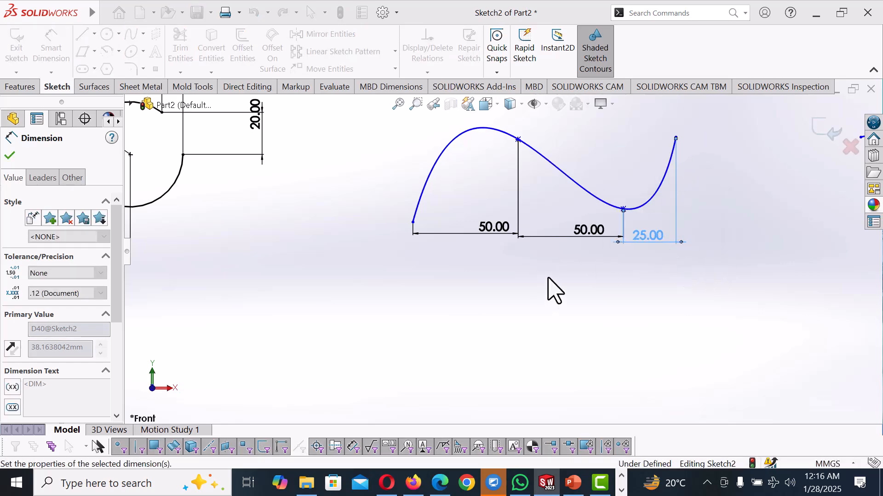
Step: Dimension the horizontal distance from the R25 circle's centre to the wavy spline's start point and set it to 75 mm
scroll(543, 276, "up", 5)
scroll(539, 267, "up", 2)
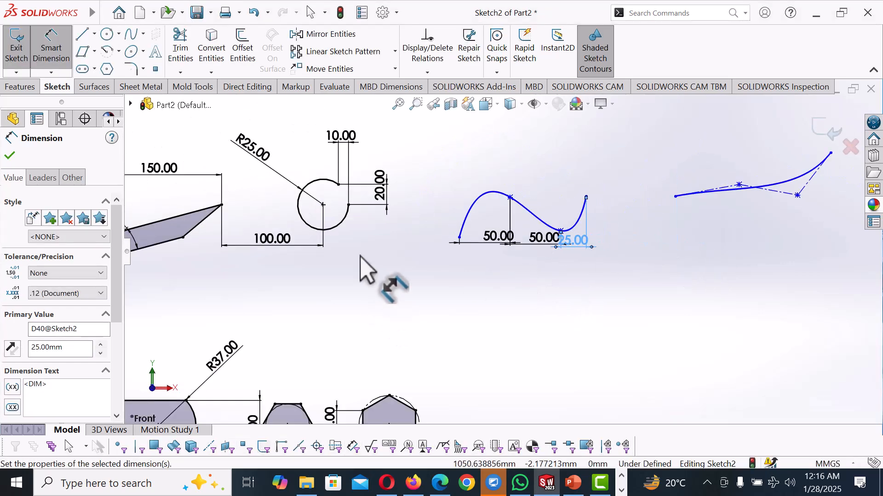
left_click(323, 205)
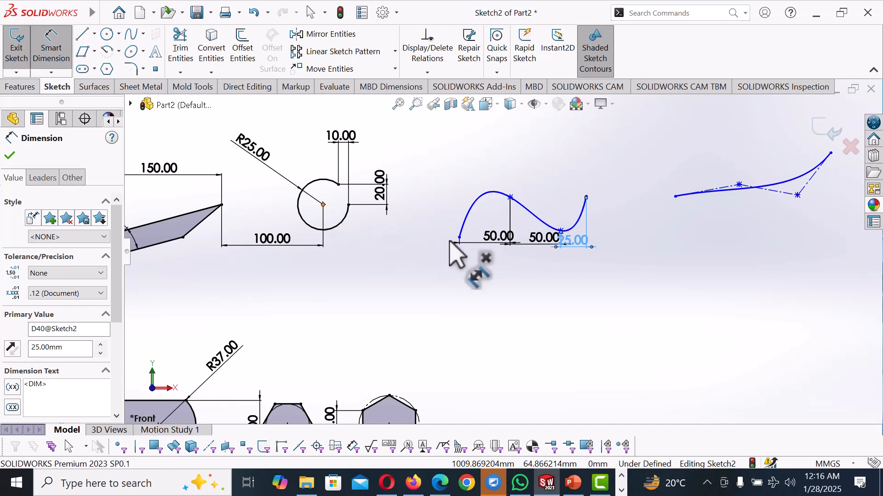
left_click(459, 238)
left_click(426, 265)
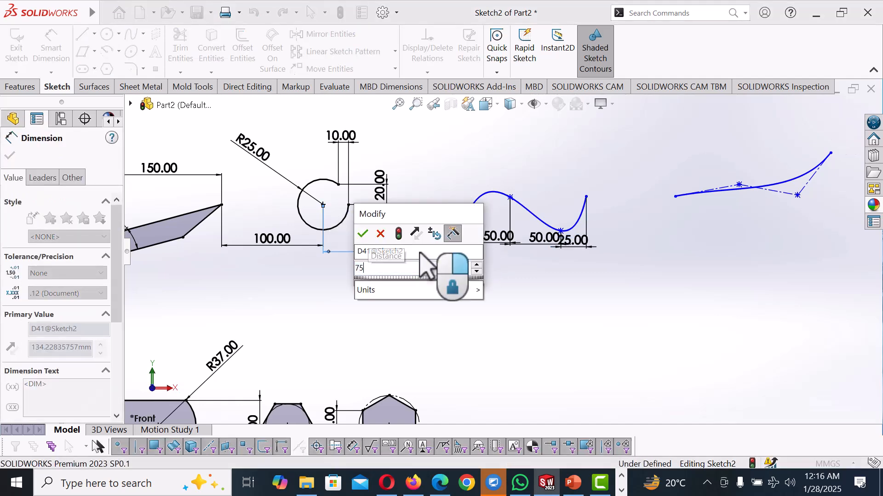
key("Return")
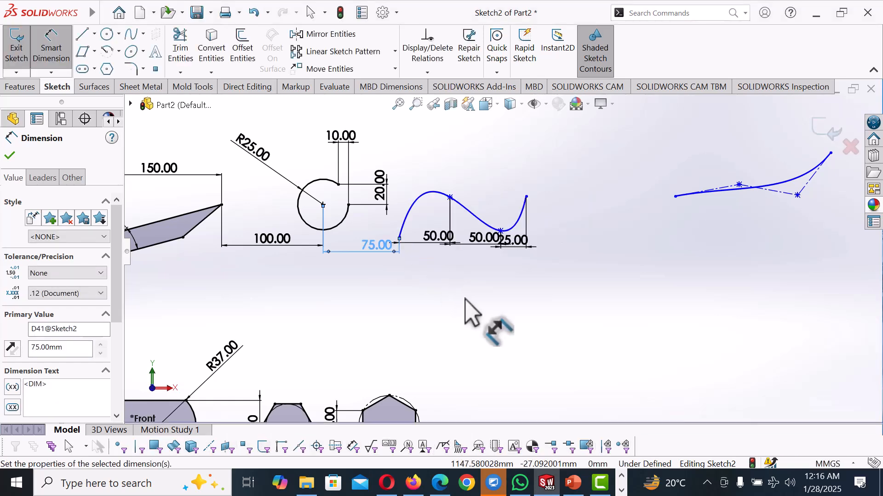
right_click(466, 298)
left_click(502, 339)
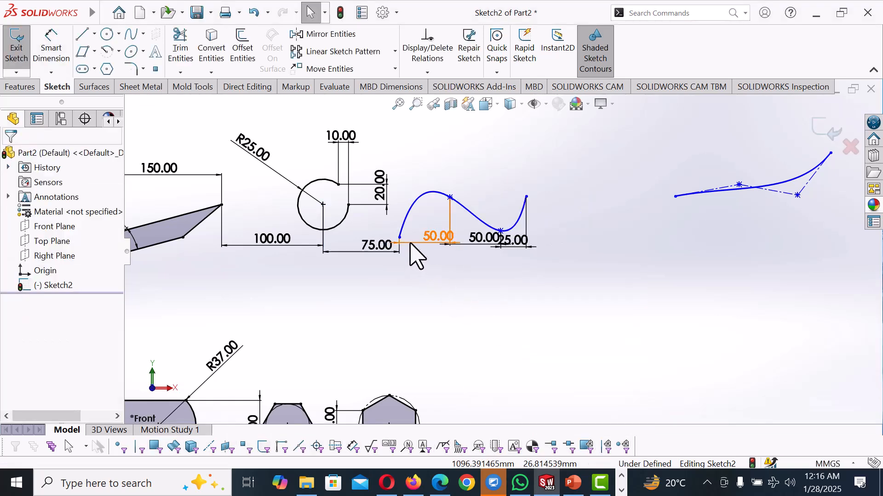
left_click(399, 239)
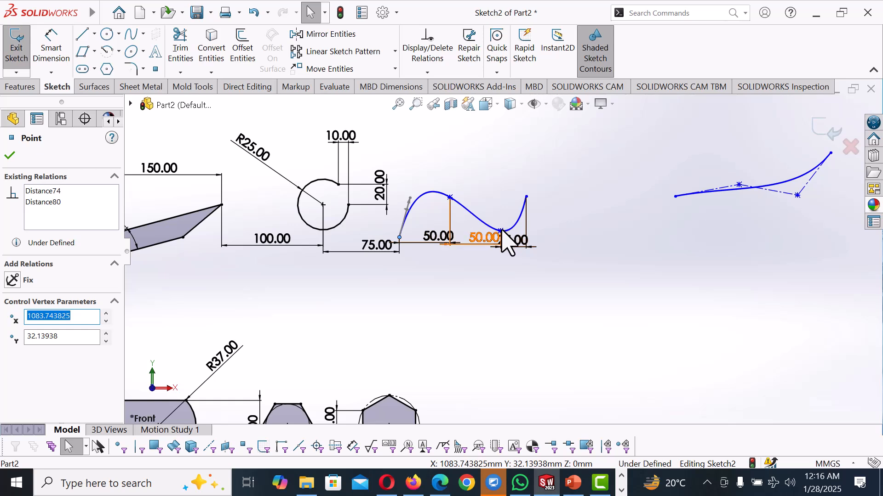
left_click(474, 262)
scroll(474, 283, "down", 3)
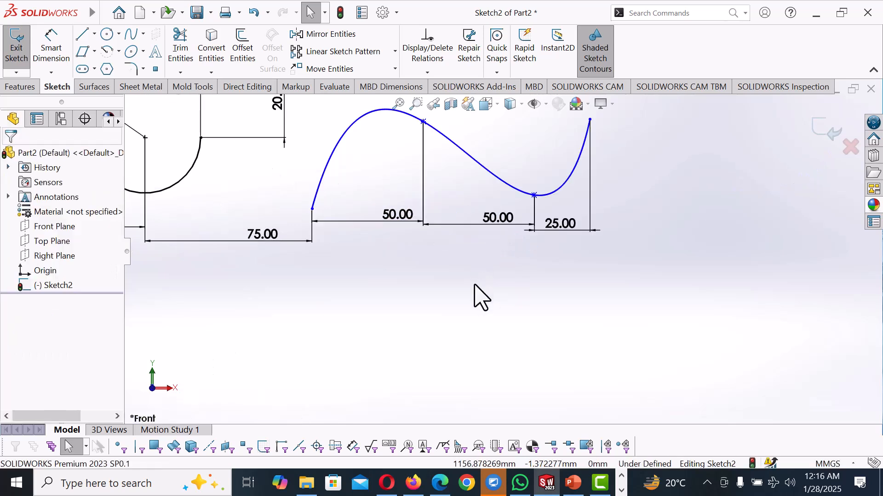
Step: Add a horizontal relation between the wavy spline's start point and its third point
left_click(534, 196)
left_click(313, 210, "ctrl")
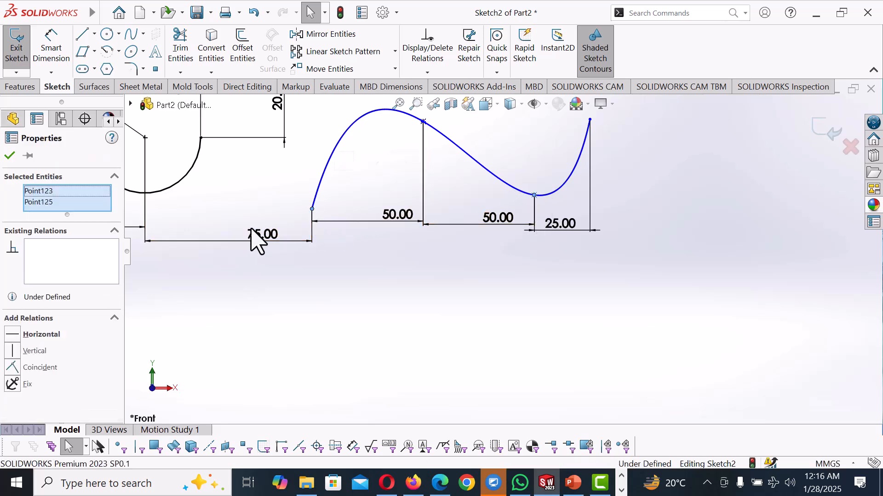
left_click(16, 334)
key("Escape")
Step: Add a horizontal relation between the wavy spline's second point and its end point
scroll(455, 170, "up", 3)
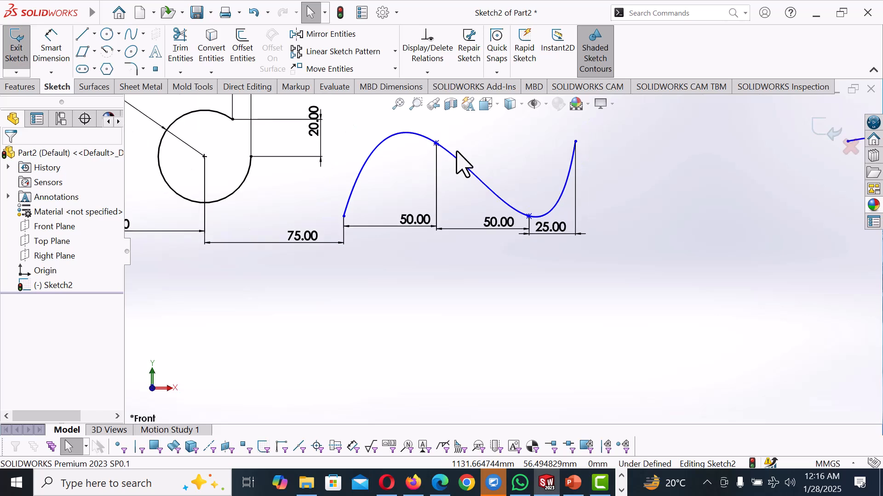
left_click(448, 162)
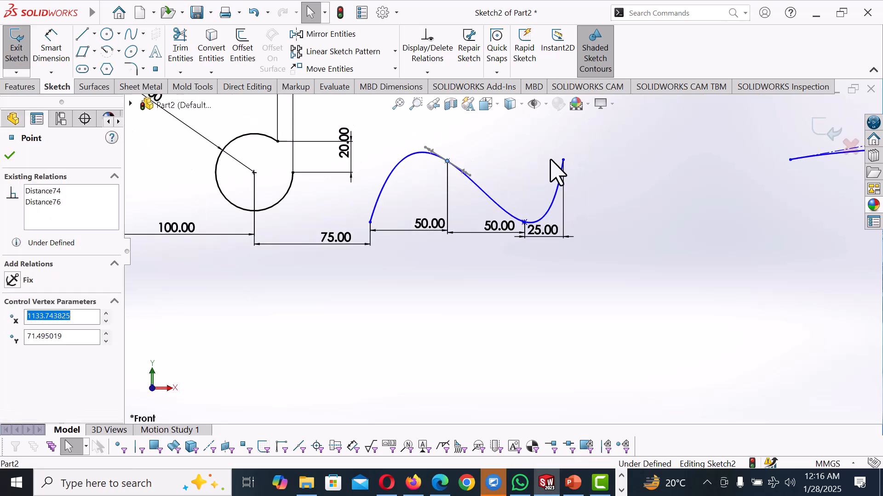
left_click(563, 160, "ctrl")
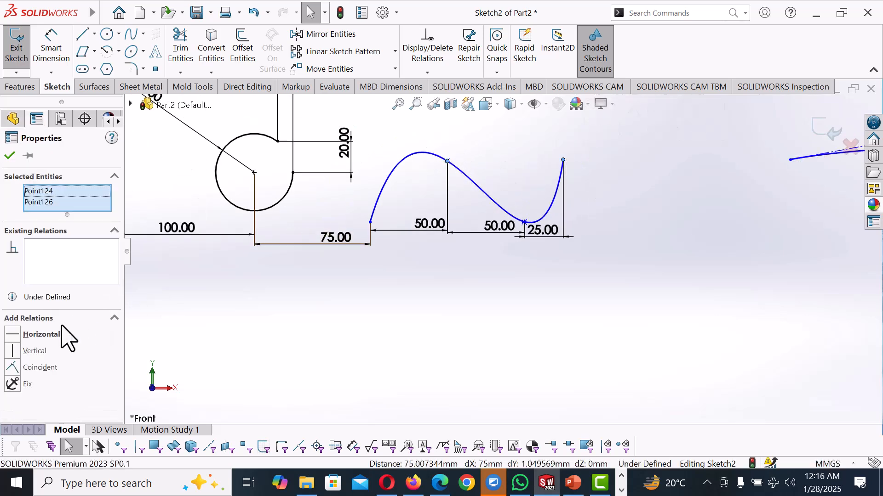
left_click(13, 335)
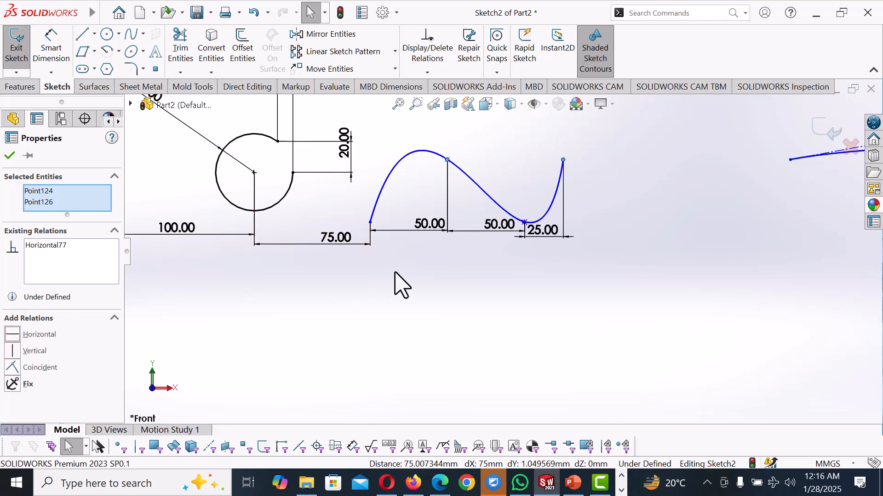
left_click(401, 285)
Step: Add a horizontal relation between the wavy spline's start point and the lower corner of the 25° parallelogram nearest the R25 circle
scroll(399, 284, "up", 3)
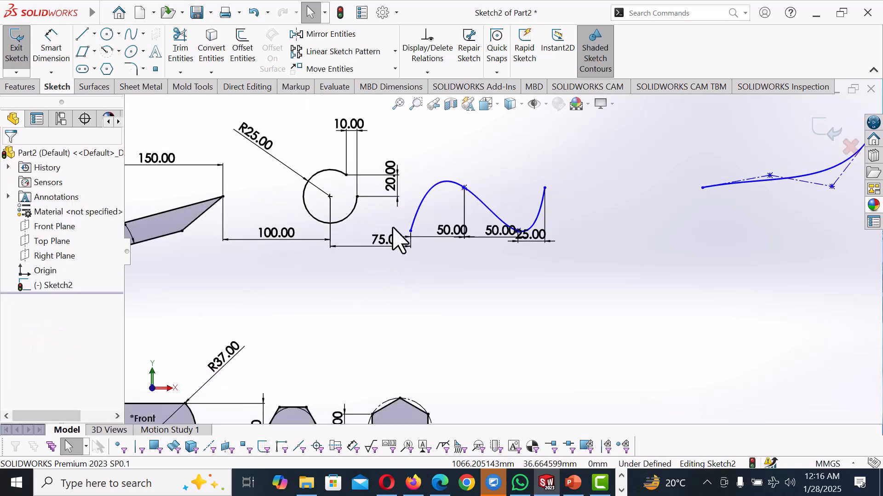
scroll(303, 278, "up", 2)
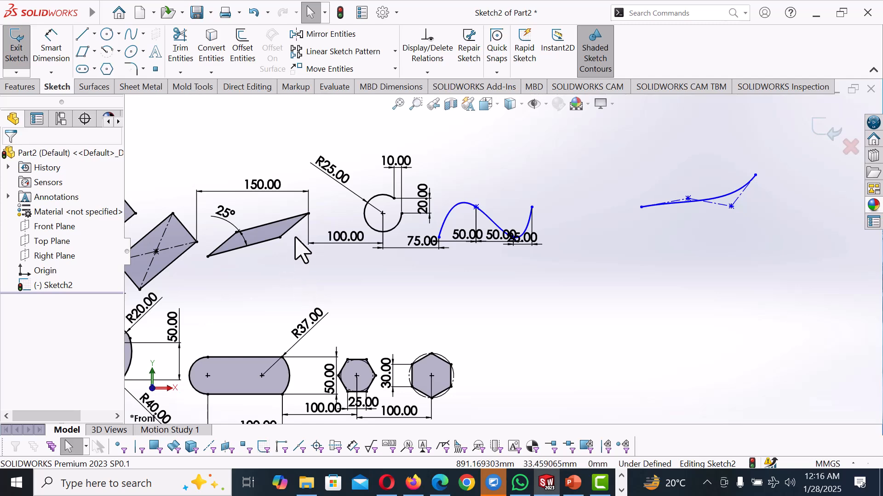
left_click(281, 238)
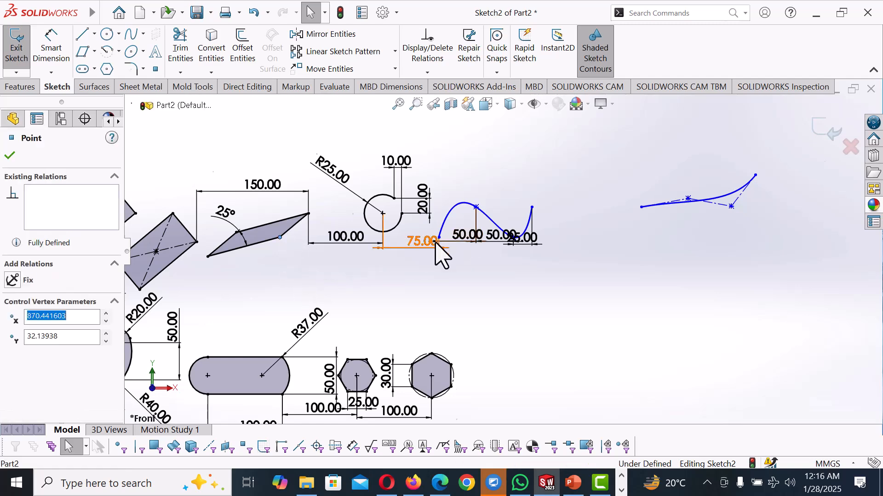
scroll(435, 243, "down", 3)
left_click(453, 238, "ctrl")
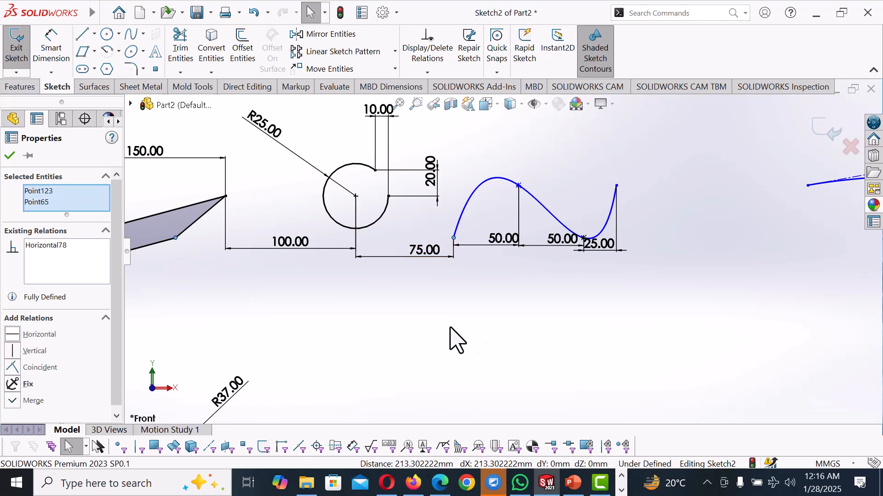
left_click(495, 352)
Step: Align the wavy spline's second point horizontally with the centre of the R25 circle
left_click_drag(518, 186, 356, 197)
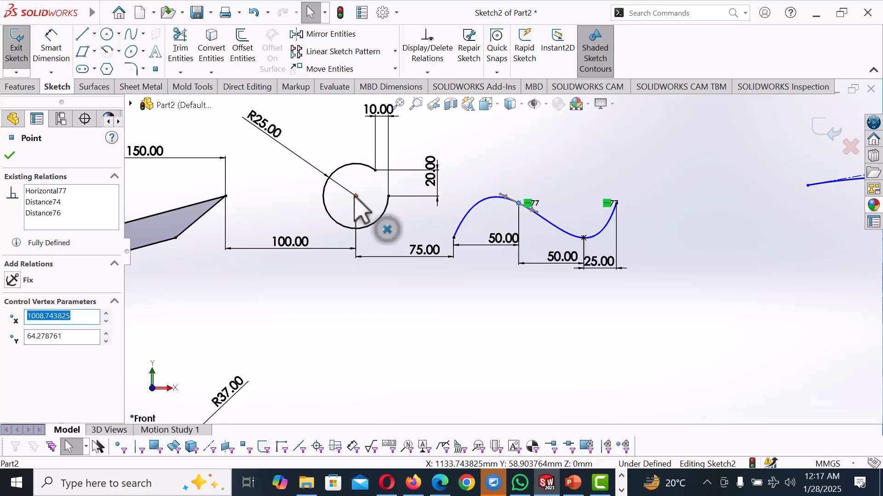
left_click(356, 196, "ctrl")
left_click(478, 326)
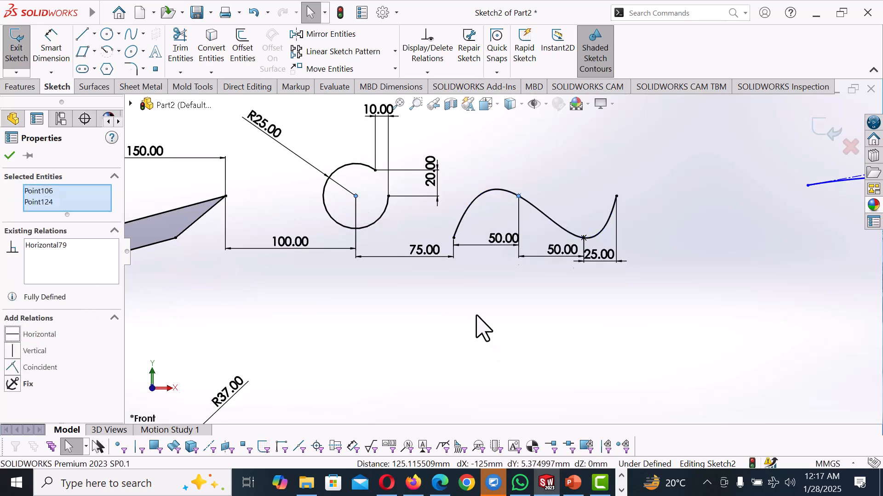
Step: Dimension the horizontal distance from the wavy spline's end point to the style spline's start point and set it to 75 mm
scroll(597, 262, "up", 2)
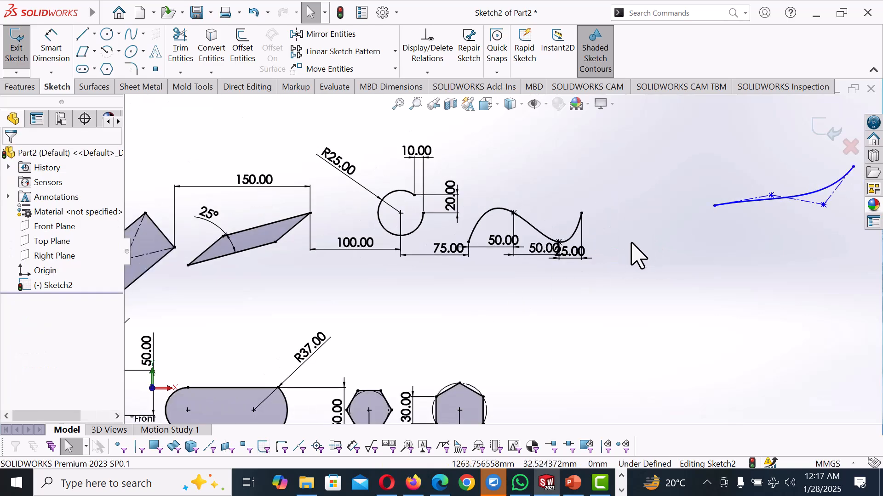
scroll(639, 255, "up", 2)
scroll(640, 225, "down", 1)
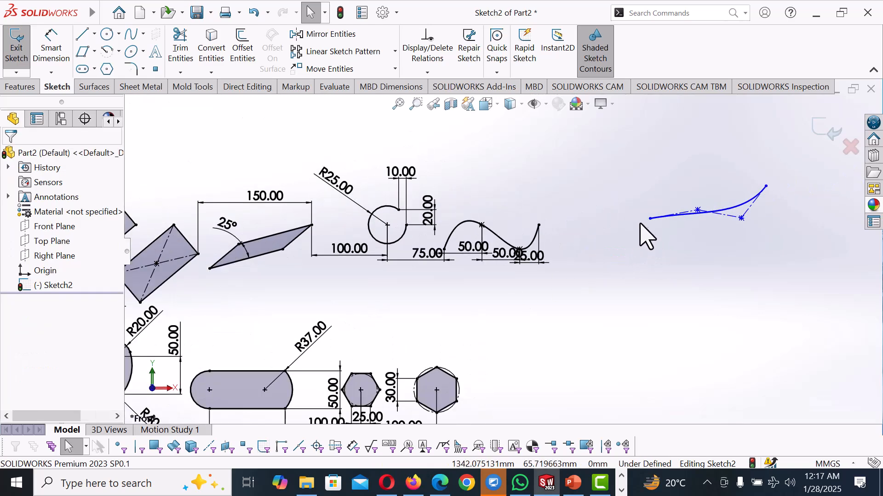
right_click_drag(617, 262, 581, 207)
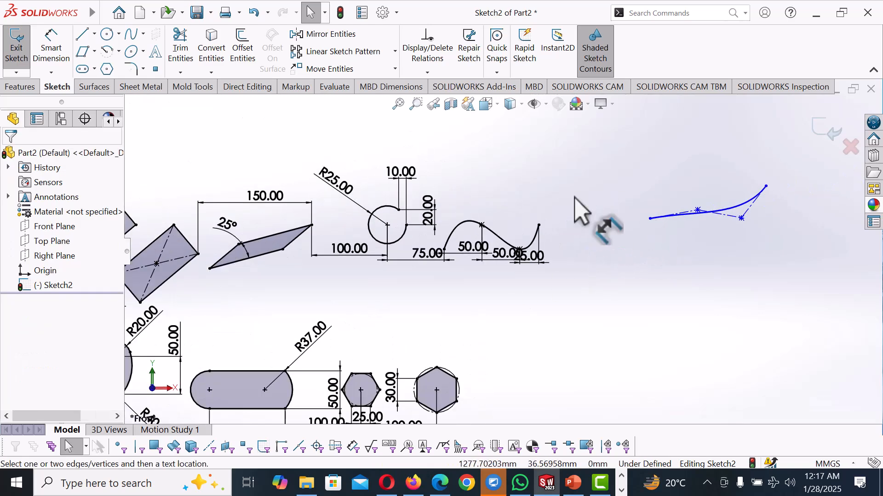
left_click(538, 225)
left_click(649, 219)
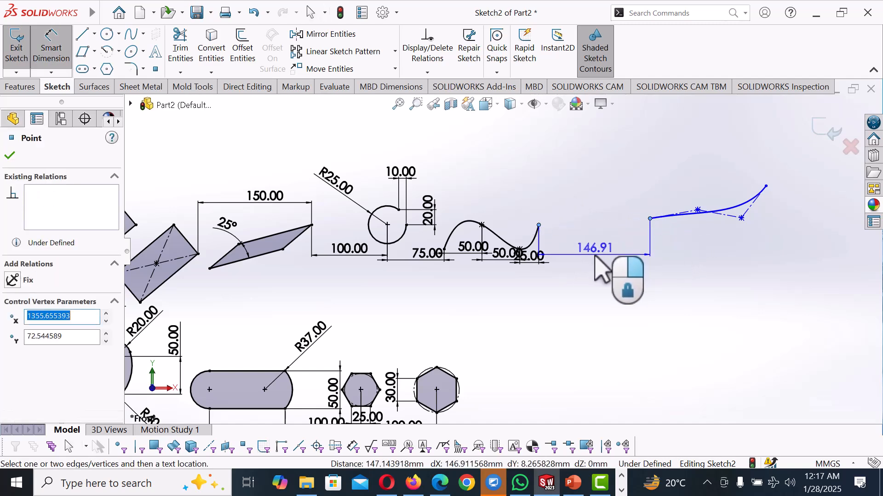
left_click(600, 256)
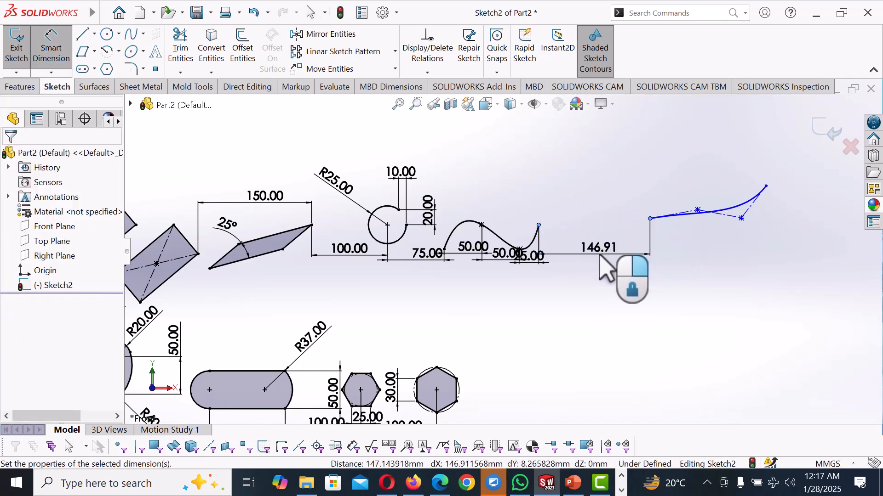
key("Return")
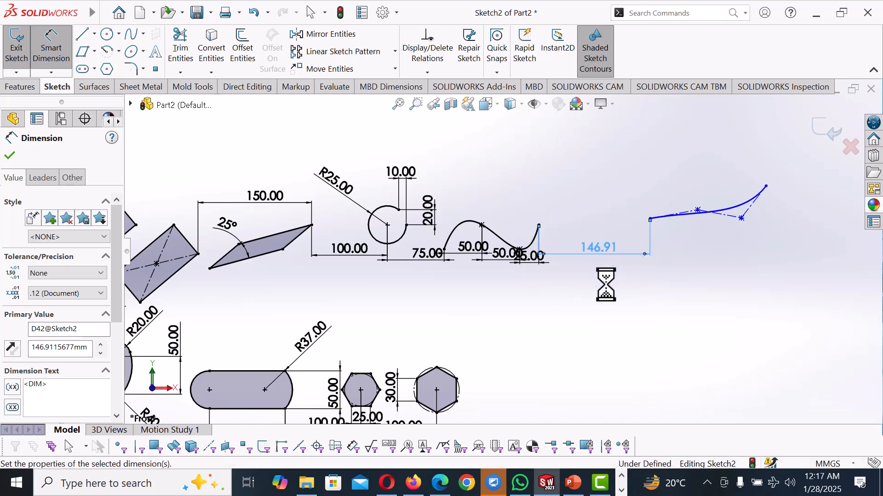
key("Escape")
right_click(634, 290)
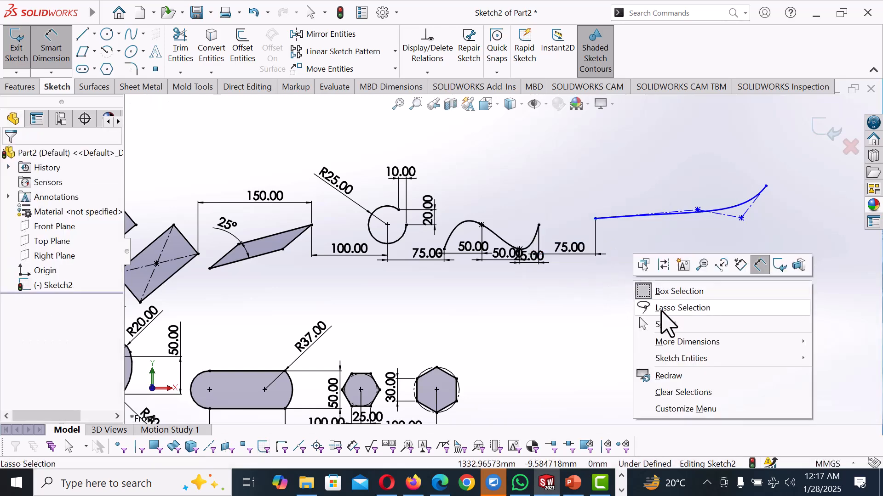
left_click(666, 323)
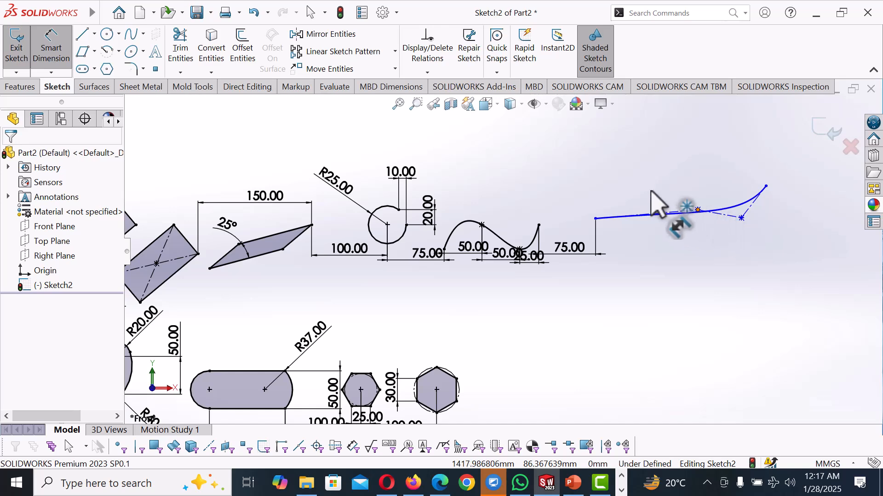
left_click(698, 210)
right_click(676, 271)
left_click(709, 313)
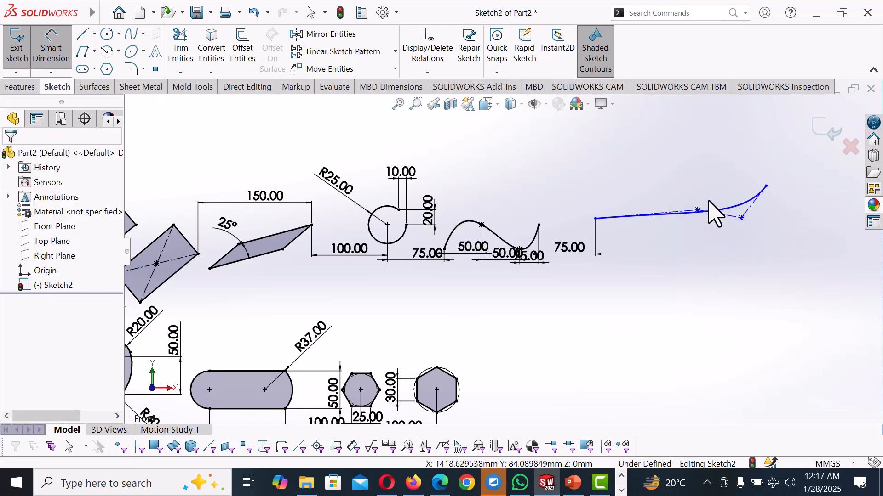
Step: Reshape the style spline into a shorter S-curve by moving its two inner control vertices and its end point towards its start
scroll(710, 216, "down", 4)
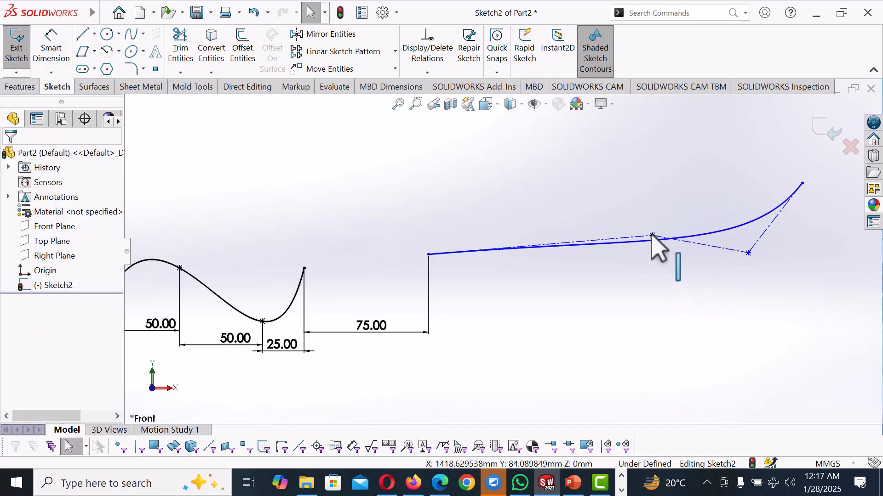
left_click_drag(594, 212, 504, 187)
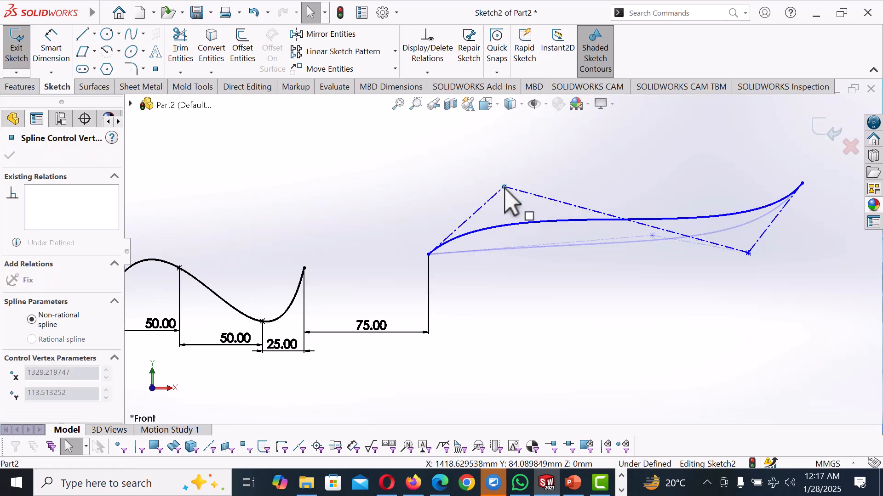
left_click_drag(748, 255, 607, 252)
left_click(684, 301)
left_click_drag(802, 183, 653, 186)
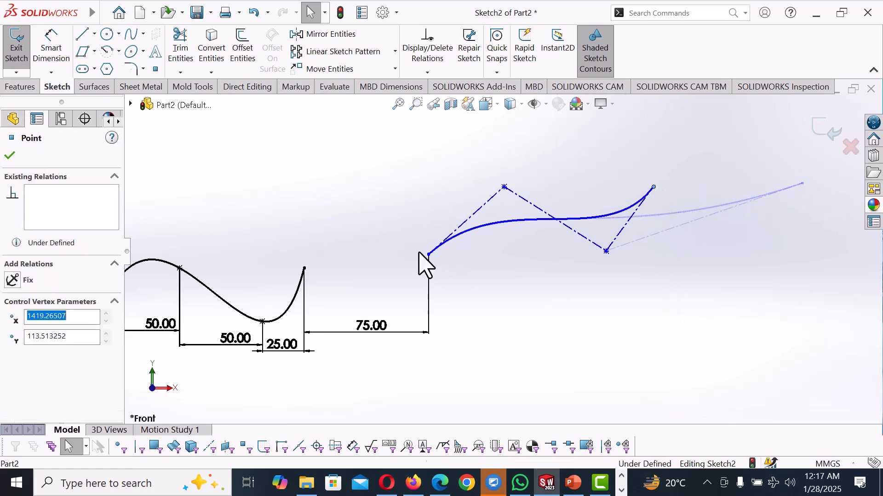
Step: Add a horizontal relation between the style spline's start point and the wavy spline's end point
left_click(428, 255)
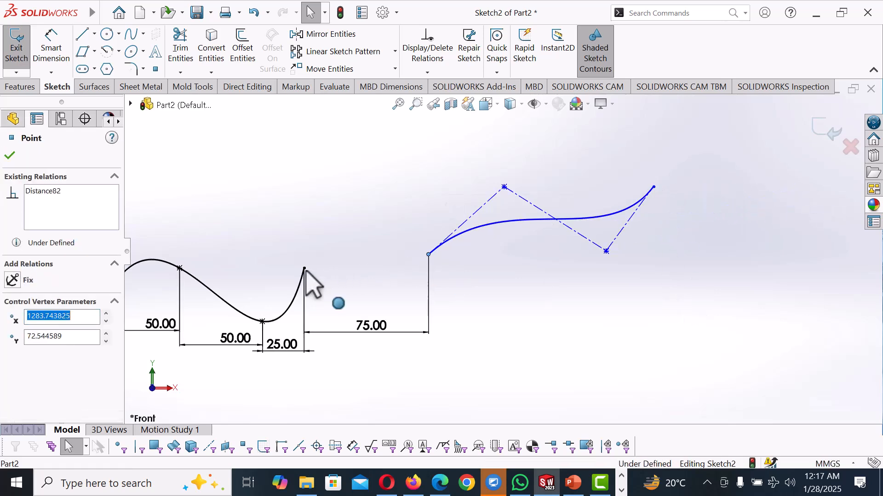
left_click(303, 269, "ctrl")
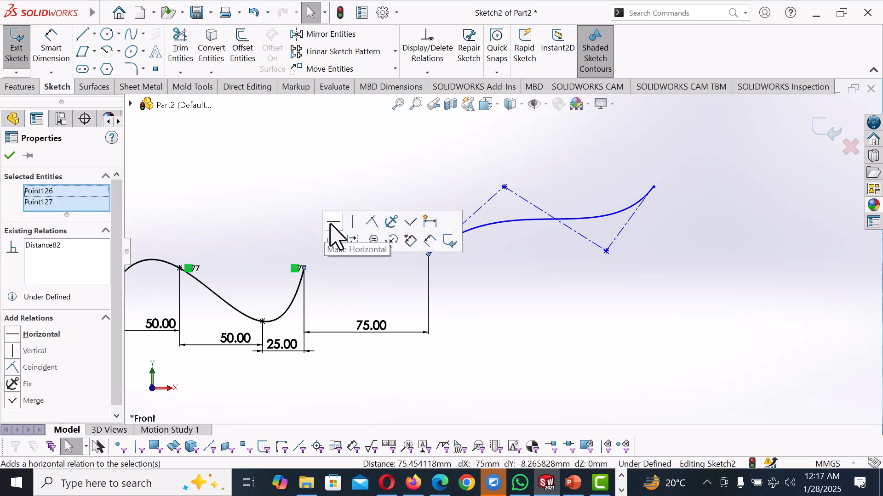
left_click(351, 235)
left_click(600, 263)
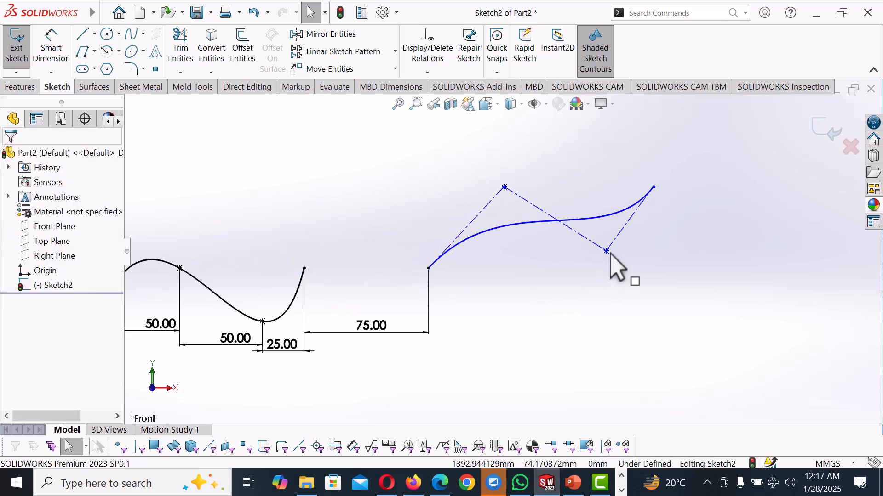
Step: Make the style spline's lower control vertex horizontal with its start point and its upper control vertex horizontal with its end point
left_click(607, 252)
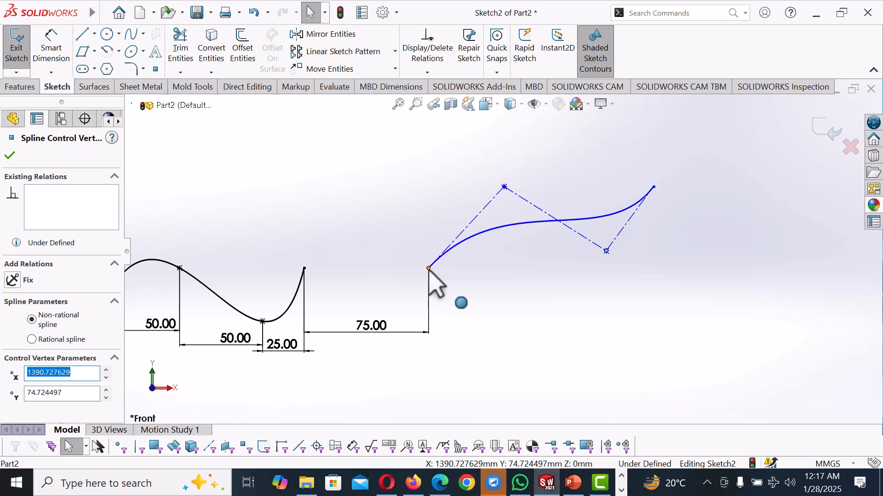
left_click(428, 269, "ctrl")
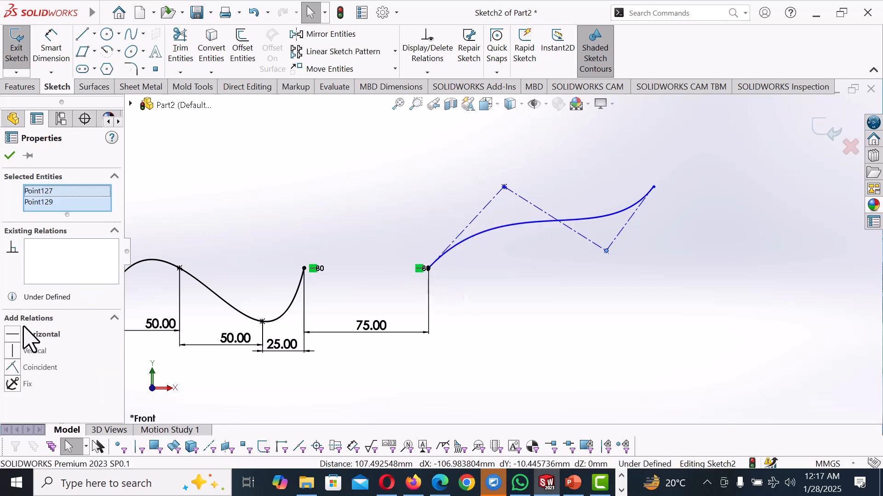
left_click(13, 335)
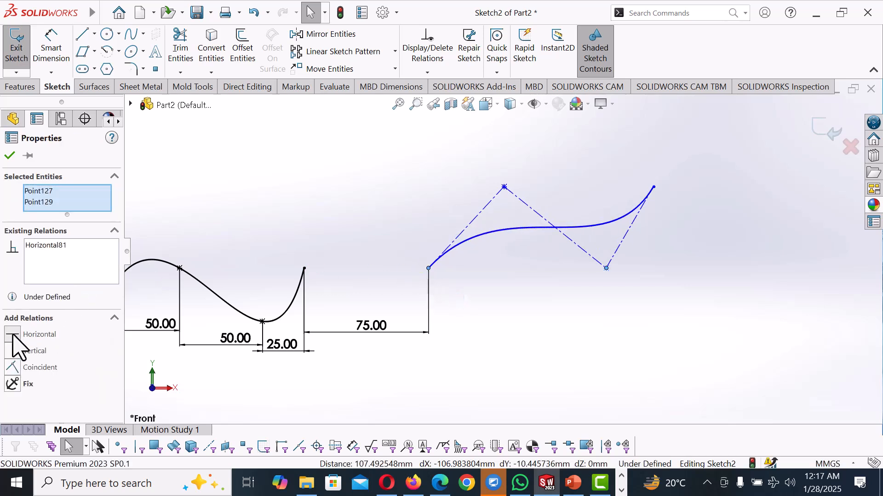
left_click(504, 187)
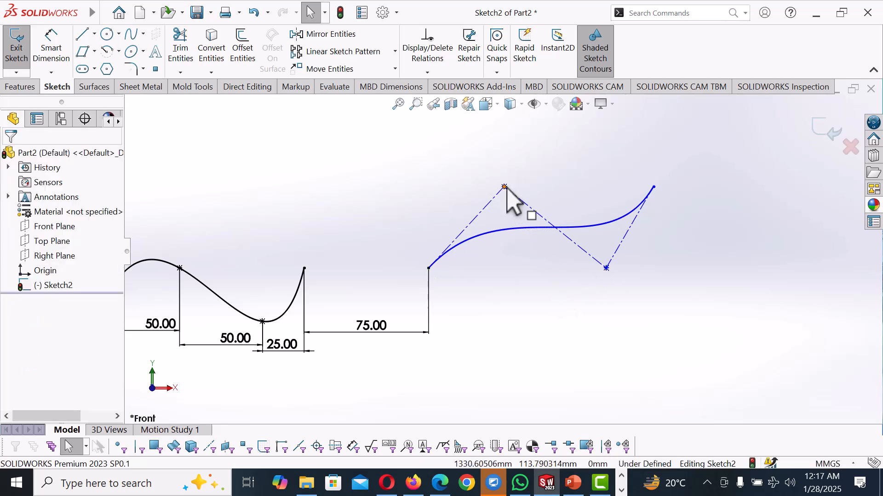
left_click(654, 187, "ctrl")
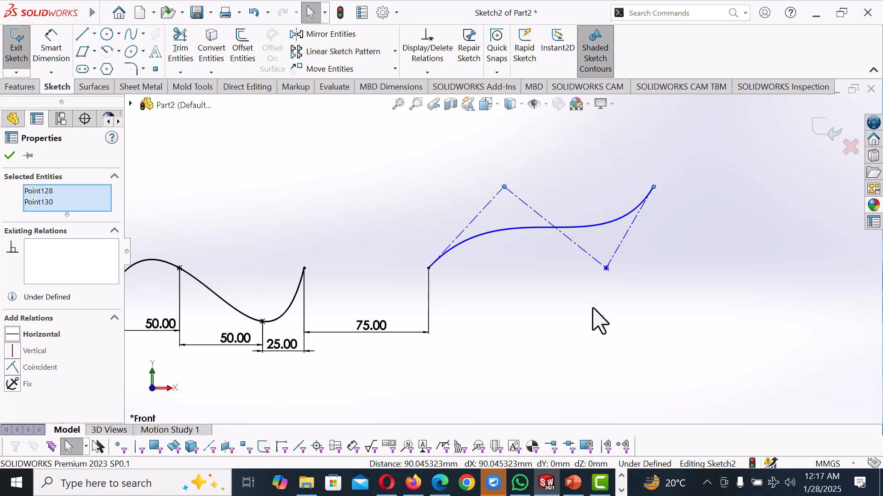
key("h")
left_click(557, 335)
Step: Dimension the horizontal distance from the style spline's start point to its upper control vertex and set it to 20 mm
right_click_drag(554, 299, 555, 229)
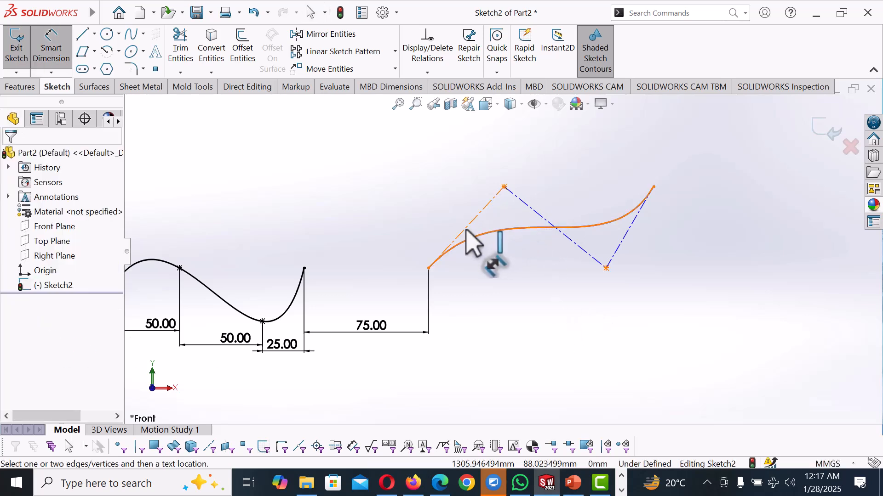
left_click(466, 230)
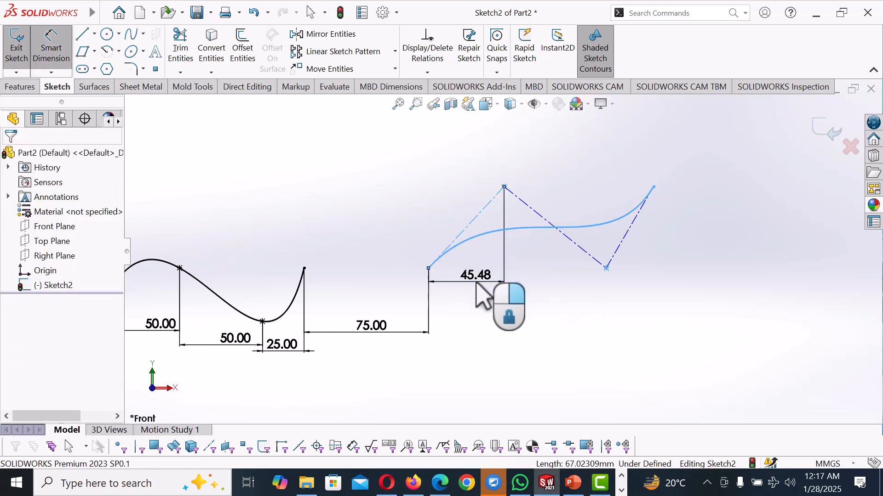
left_click(477, 284)
key("Return")
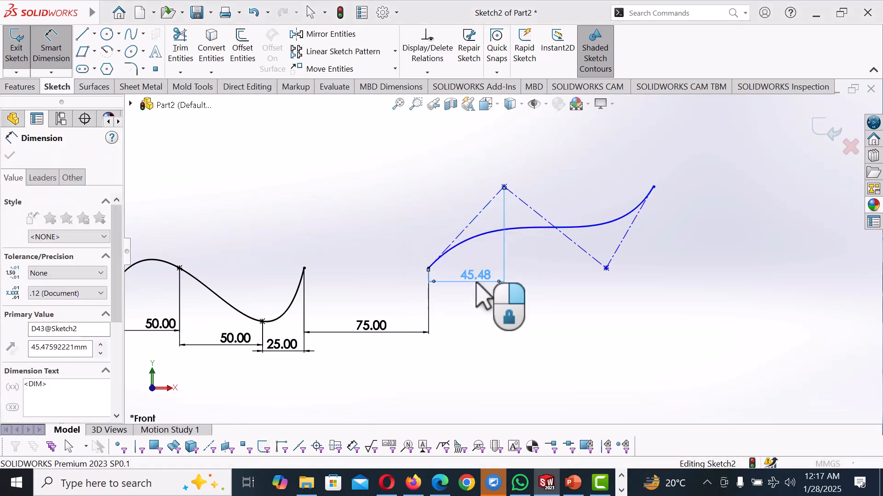
left_click(511, 216)
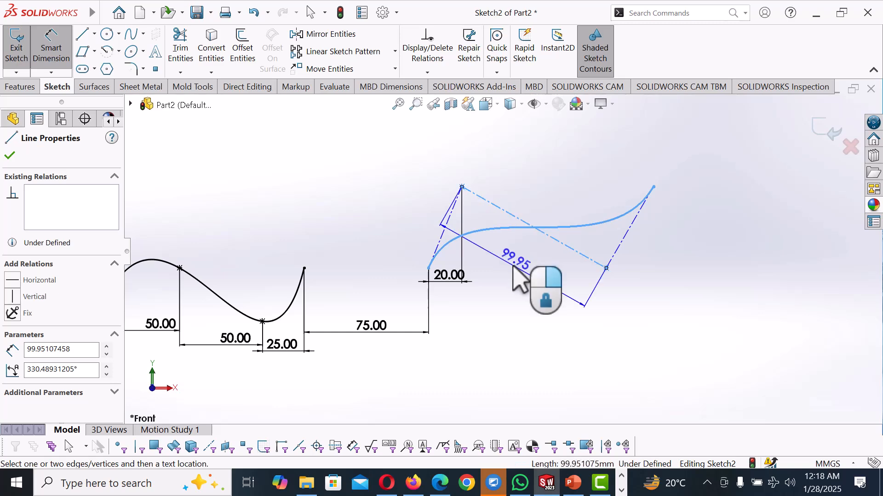
left_click(516, 271)
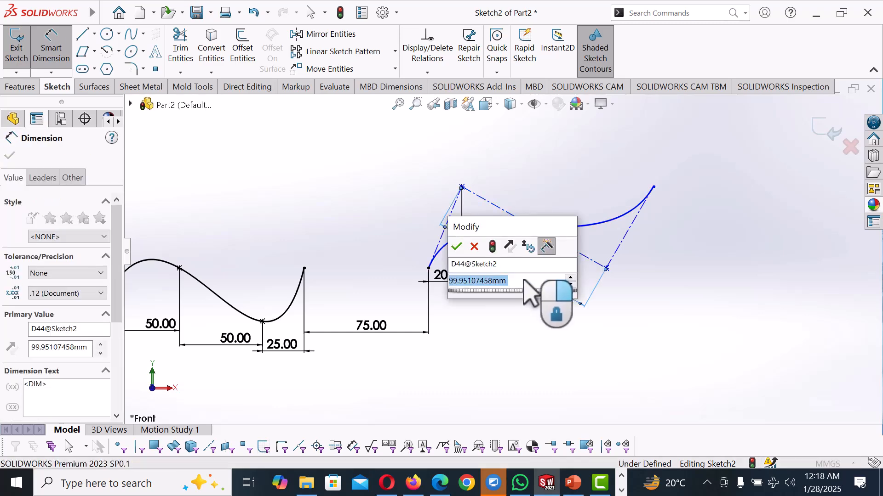
left_click(480, 249)
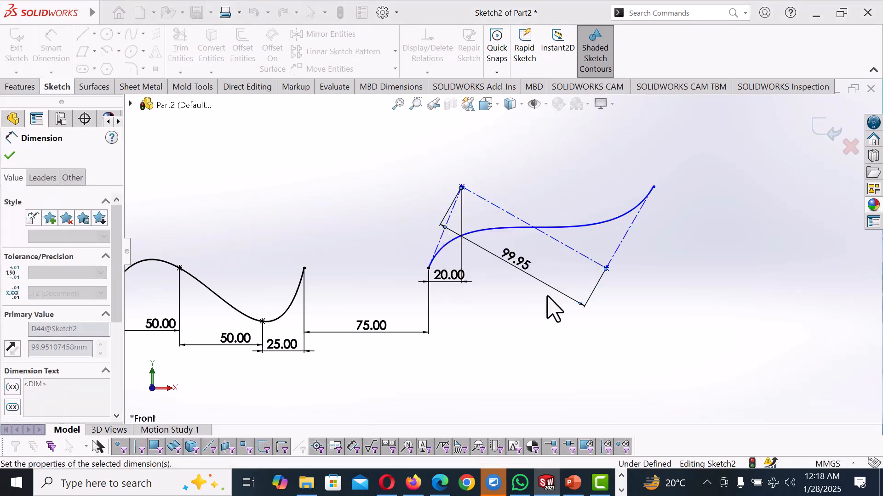
key("Delete")
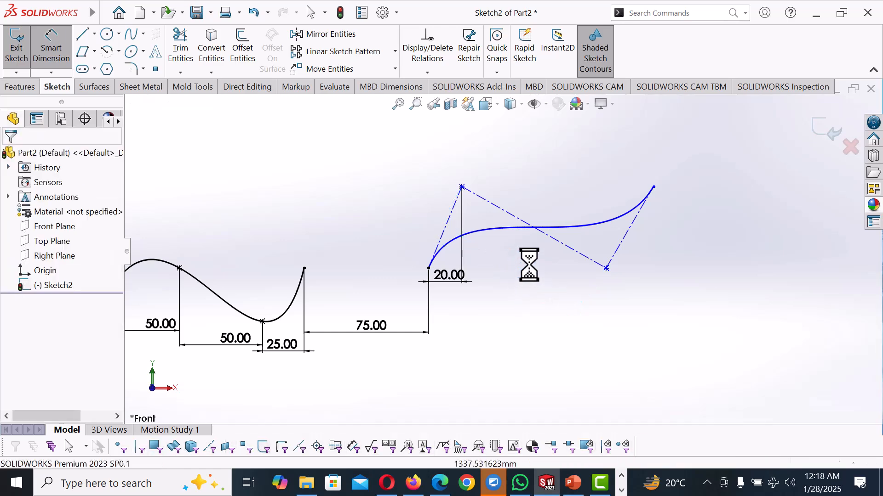
Step: Dimension the horizontal distance between the style spline's upper and lower control vertices and set it to 30 mm
left_click(553, 242)
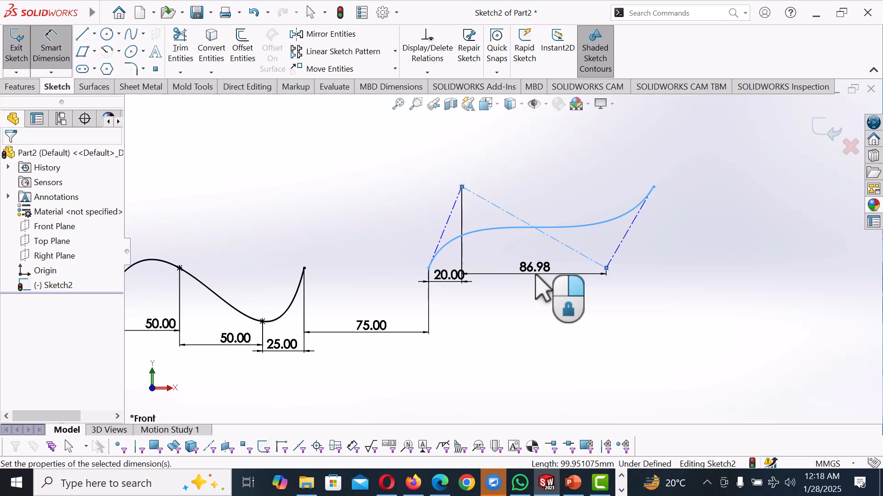
left_click(536, 275)
key("Return")
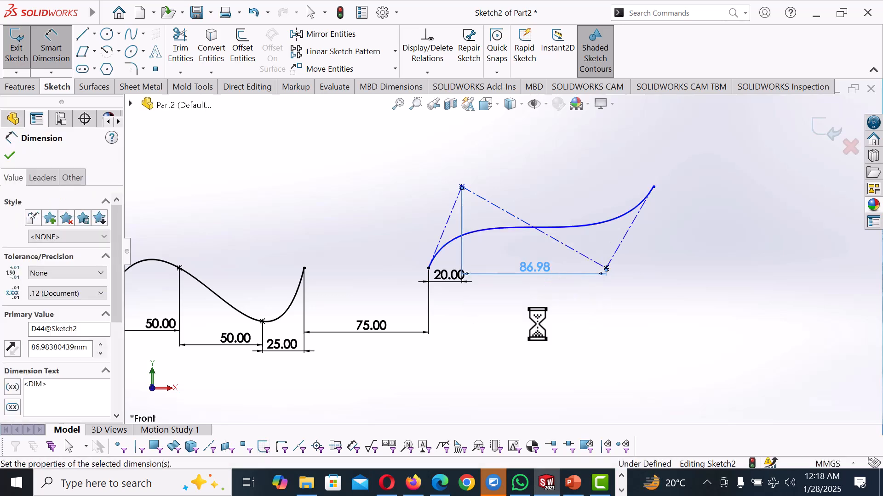
left_click(546, 320)
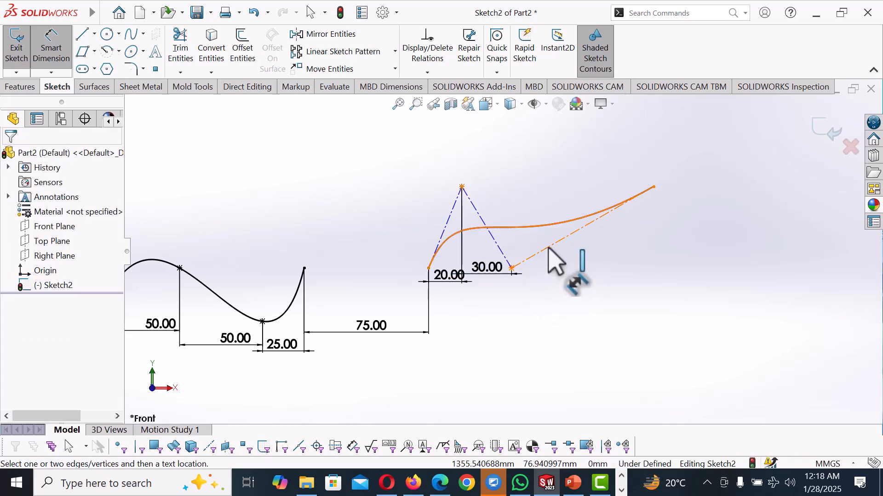
Step: Dimension the horizontal distance from the style spline's lower control vertex to its end point and set it to 30 mm
left_click(550, 247)
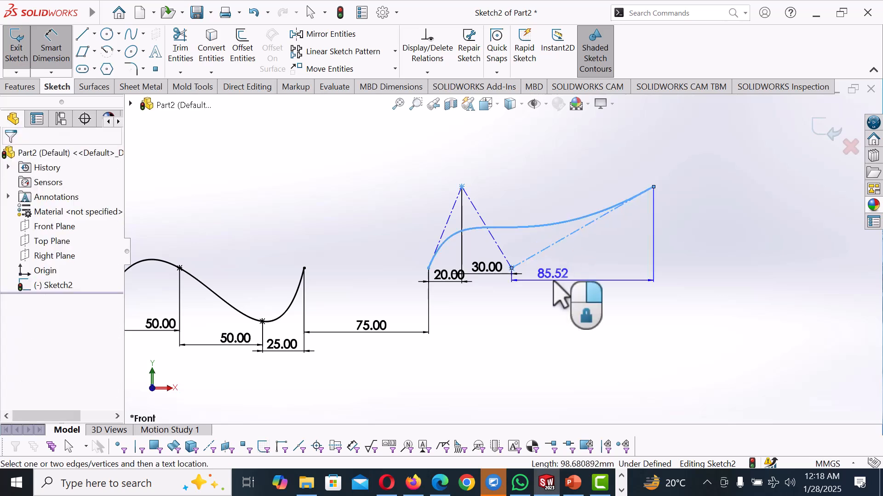
left_click(554, 283)
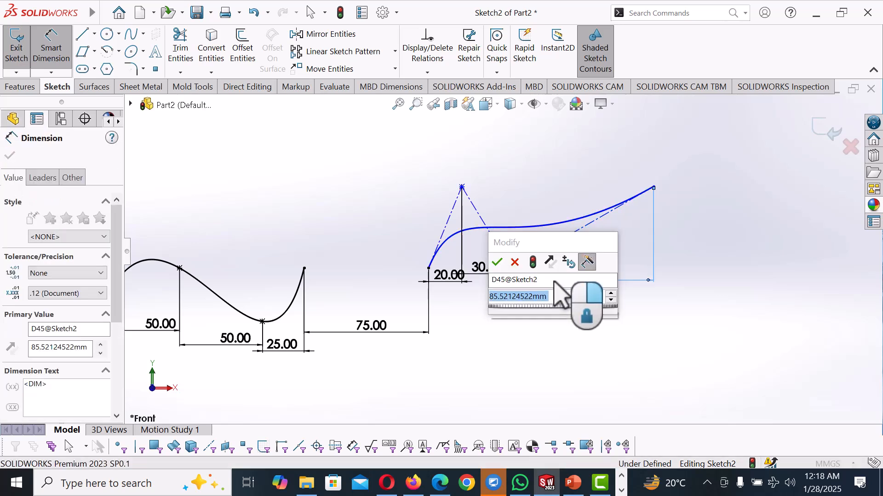
key("Return")
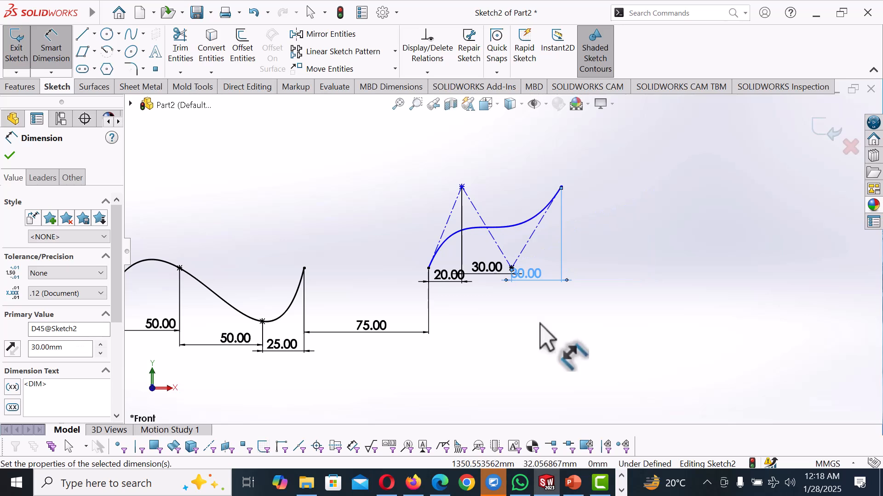
right_click(537, 322)
left_click(570, 363)
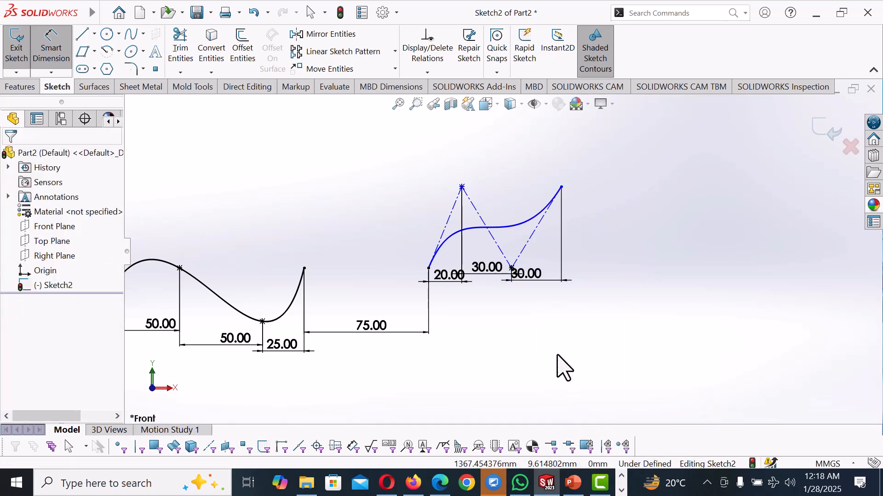
key("Escape")
Step: Try a horizontal relation between the wavy spline's low vertex and the style spline's start point, and undo it
left_click(262, 321)
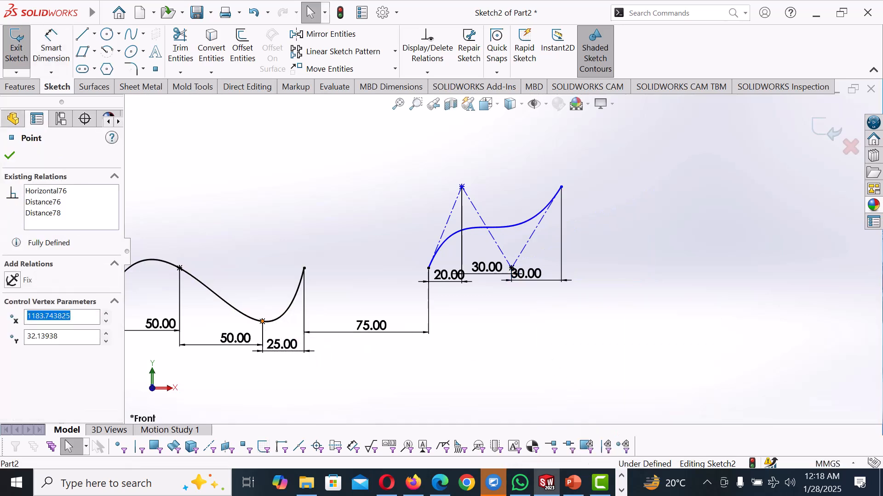
left_click(428, 269, "ctrl")
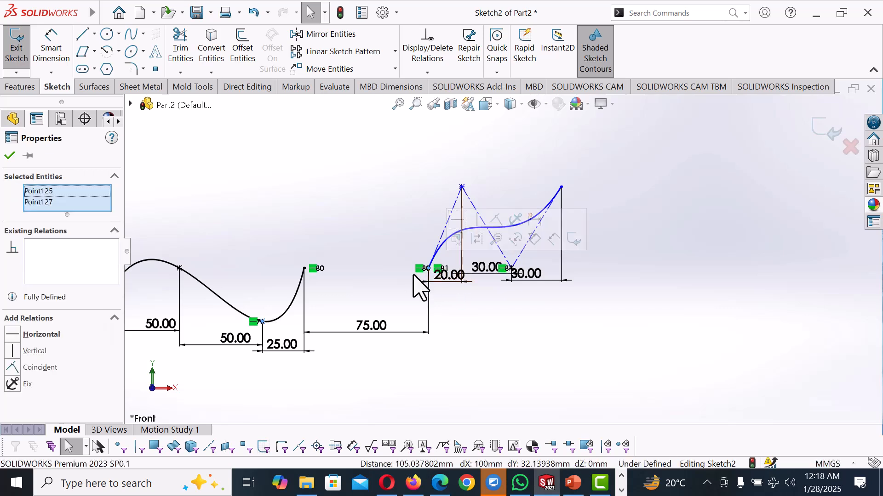
left_click(13, 335)
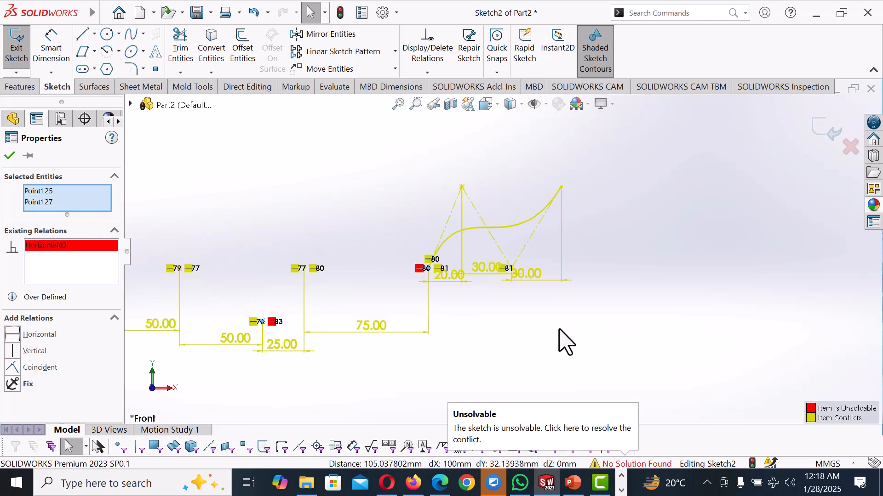
key("ctrl+z")
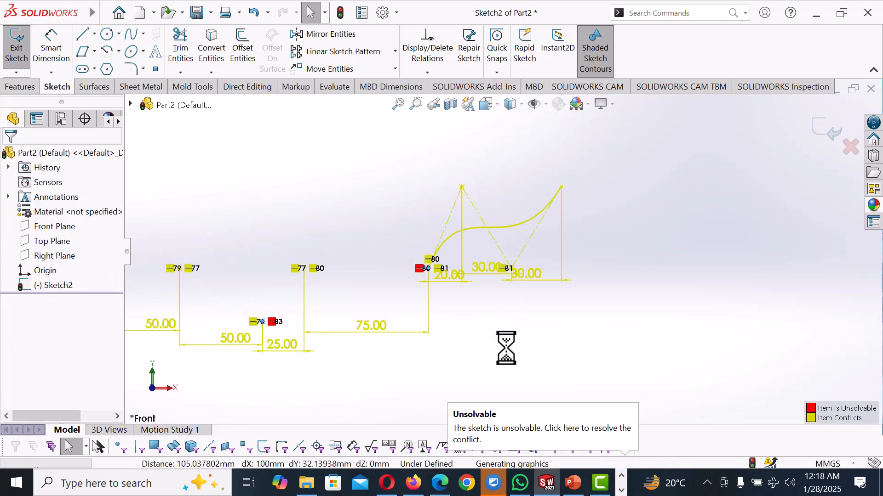
Step: Lower the style spline's upper control vertex and dimension its vertical distance from the start point as 30 mm
mouse_move(462, 187)
left_mouse_down()
mouse_move(458, 225)
mouse_move(462, 200)
left_mouse_up()
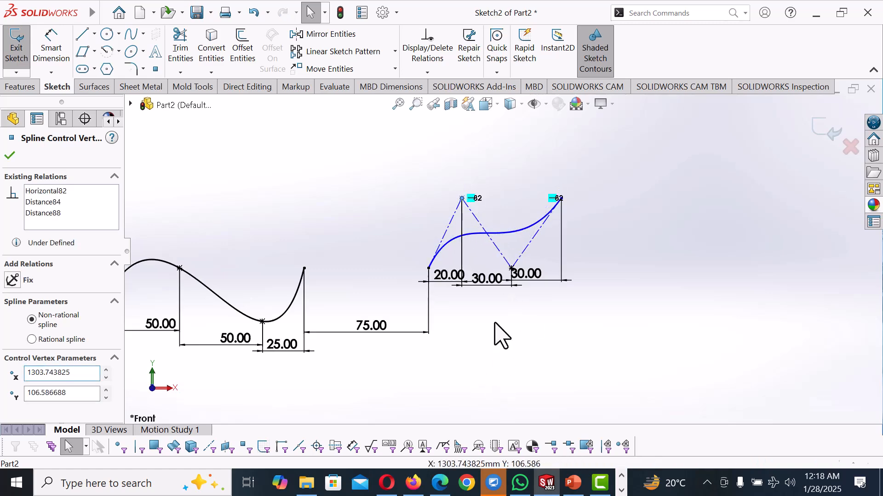
right_click_drag(496, 328, 474, 256)
left_click(445, 237)
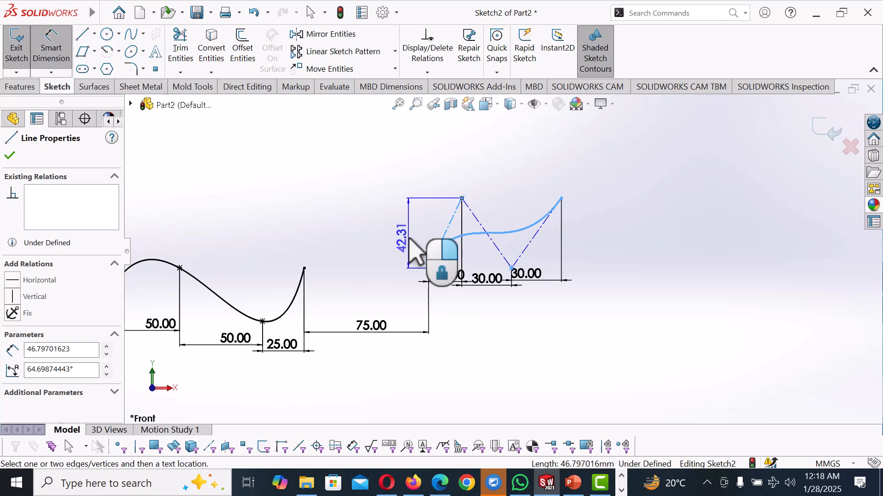
left_click(410, 240)
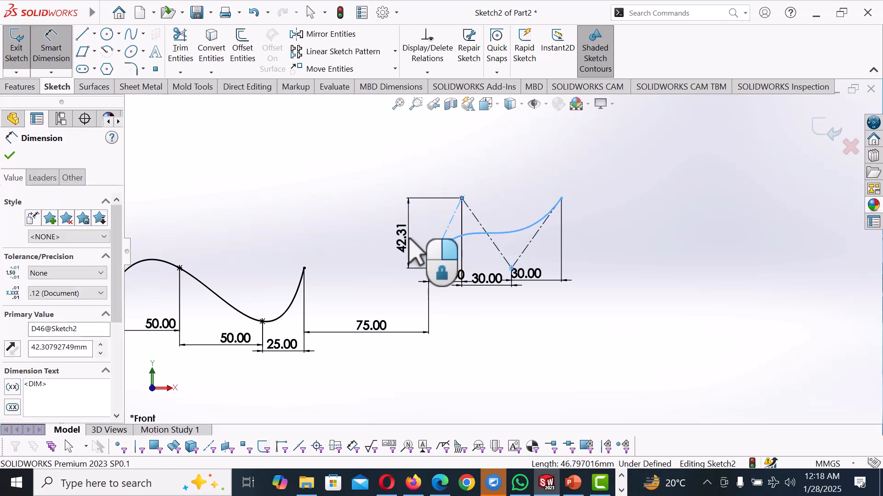
type("30")
key("Return")
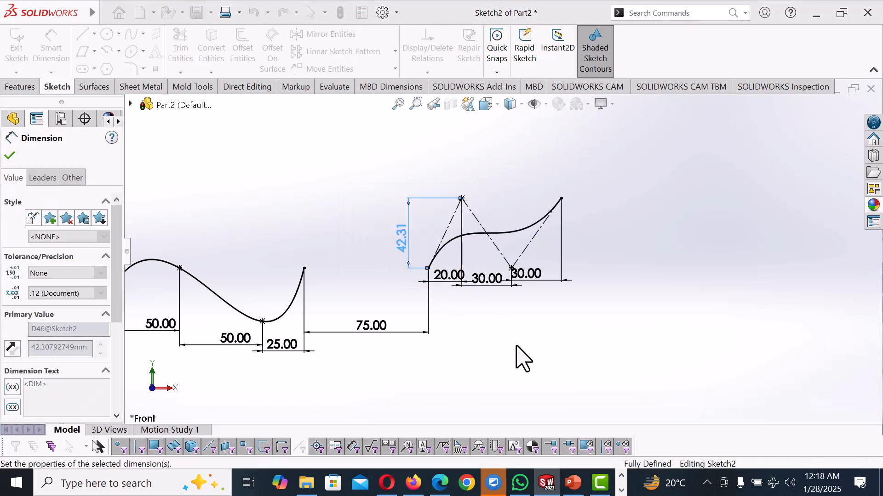
scroll(520, 359, "up", 5)
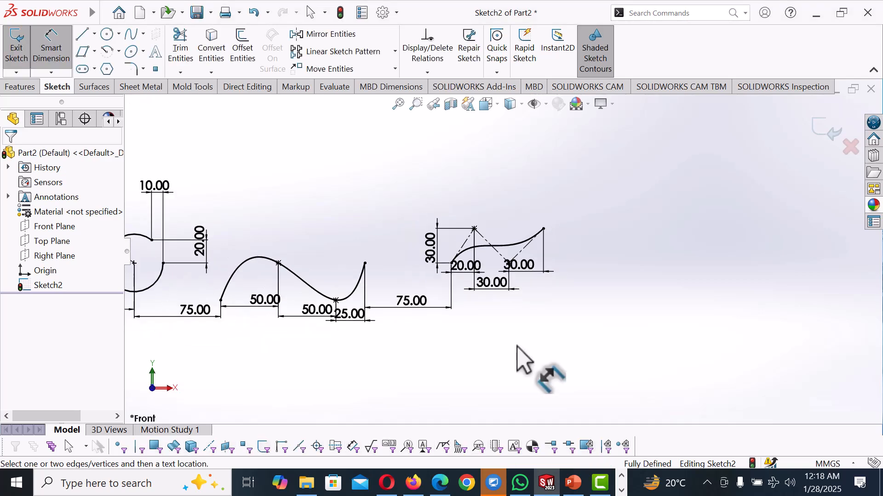
scroll(519, 349, "up", 6)
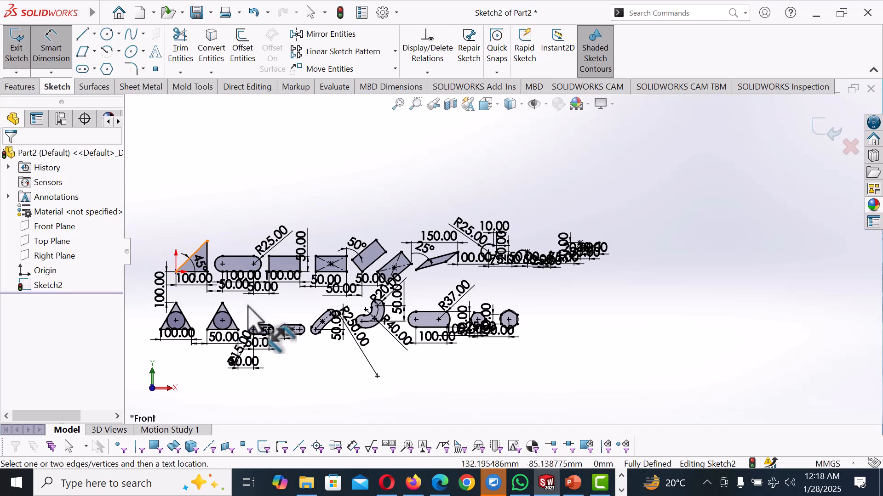
key("f")
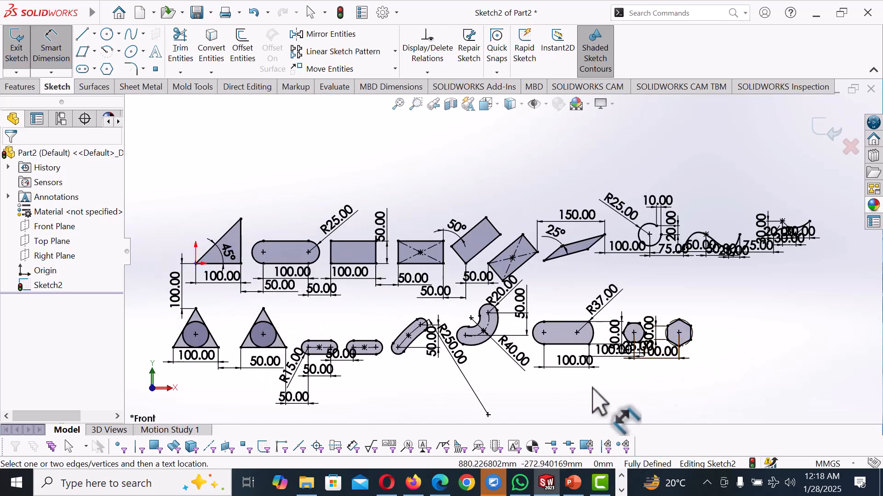
scroll(593, 396, "up", 2)
scroll(593, 396, "down", 1)
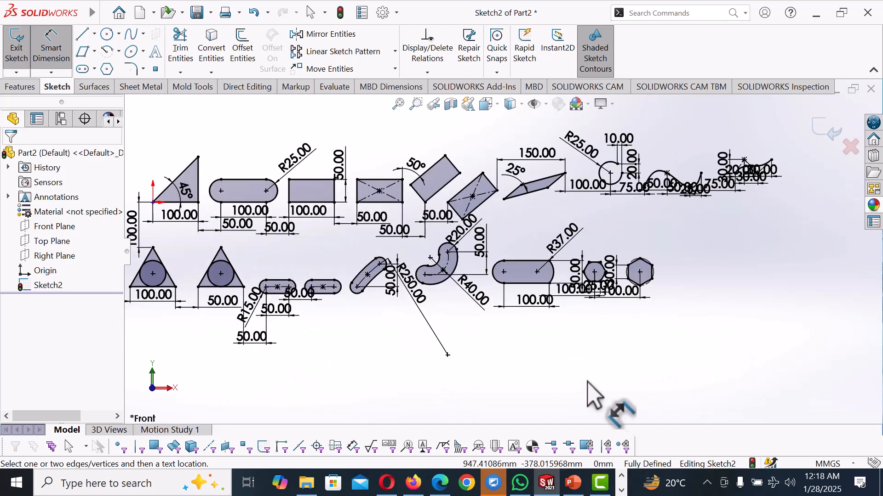
right_click(735, 225)
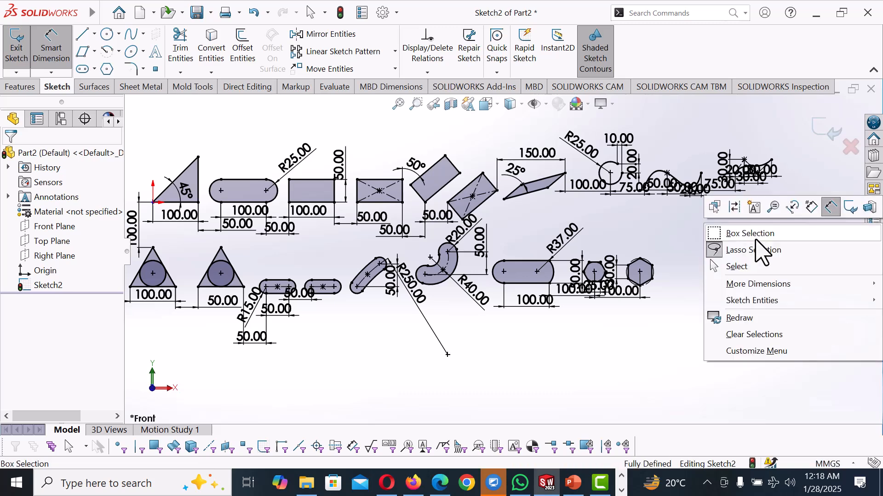
left_click(754, 265)
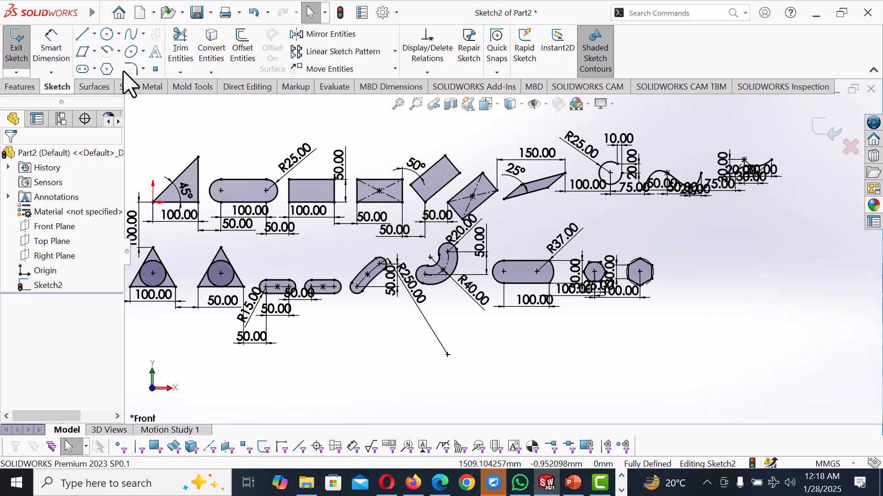
Step: Sketch an ellipse beside the last hexagon, level with its centre, with radii of about 38.5 mm horizontally and 21.7 mm vertically
left_click(144, 52)
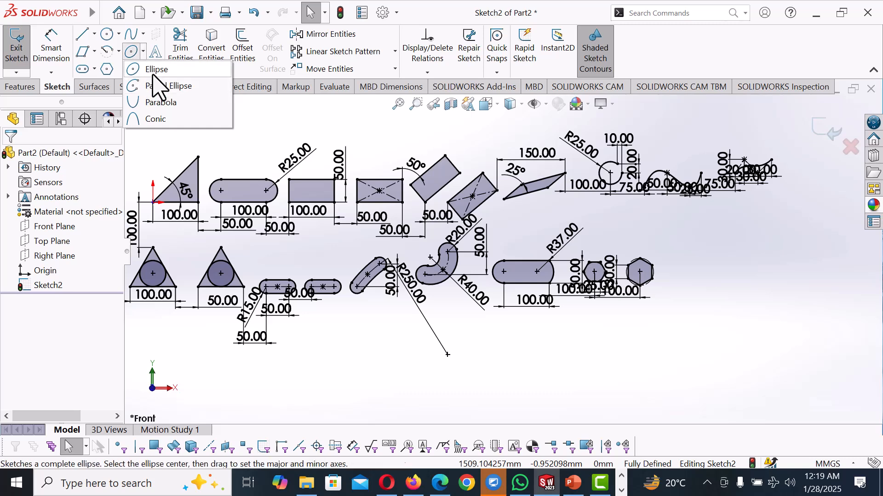
left_click(155, 69)
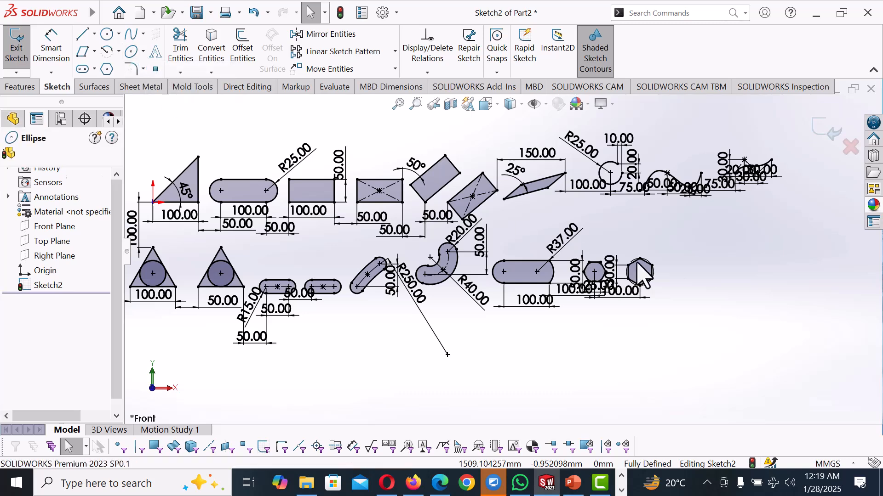
left_click(698, 272)
left_click(715, 272)
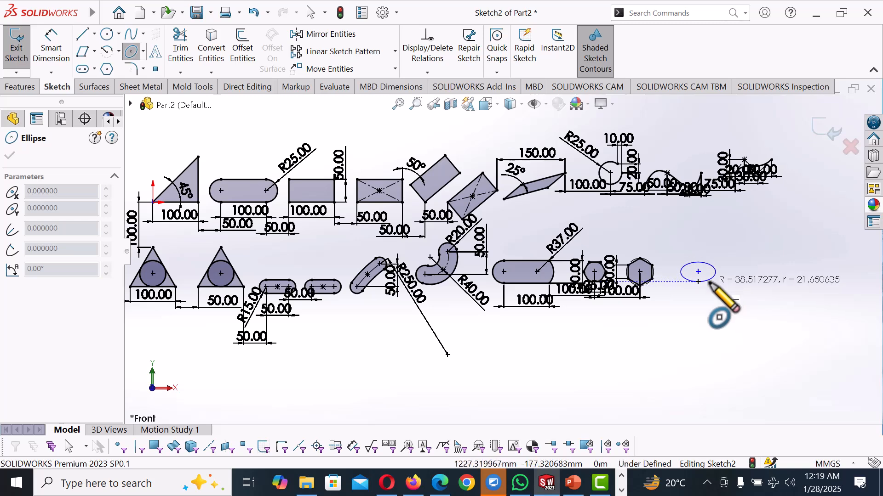
left_click(710, 282)
right_click(712, 283)
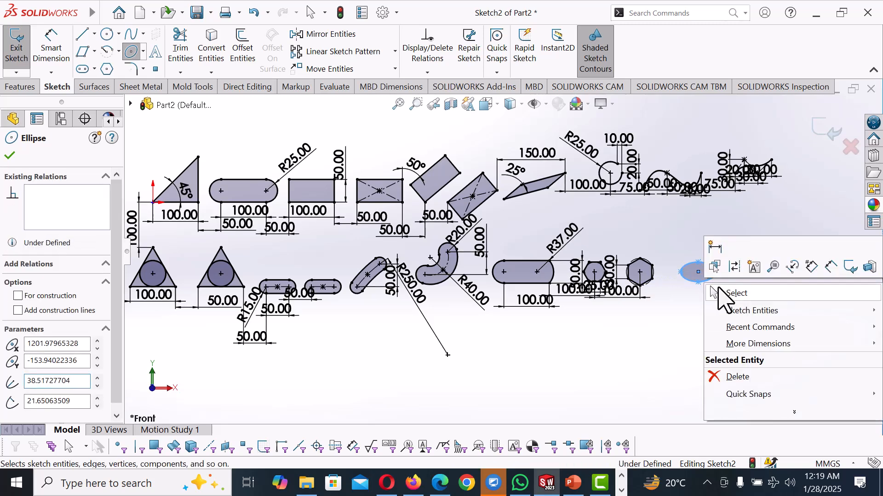
left_click(752, 295)
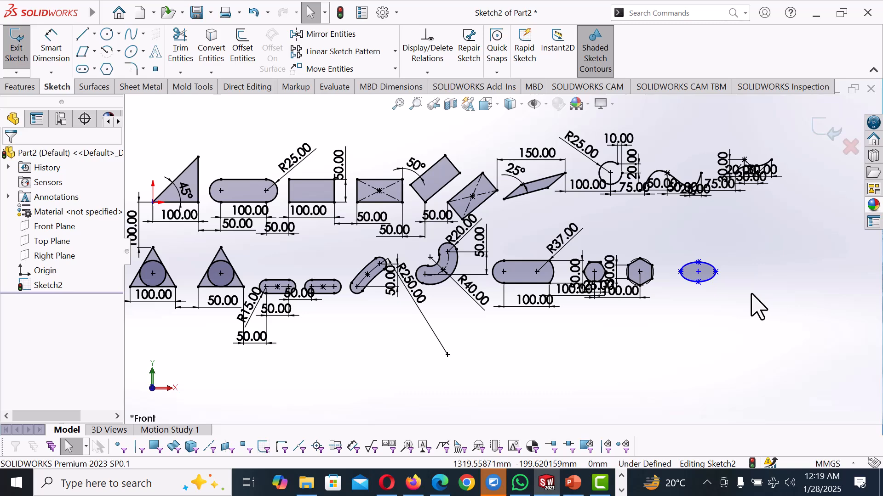
Step: Sketch a nearly closed partial ellipse beside the full ellipse, level with its centre, with radii of about 45.6 mm and 21.7 mm
left_click(143, 51)
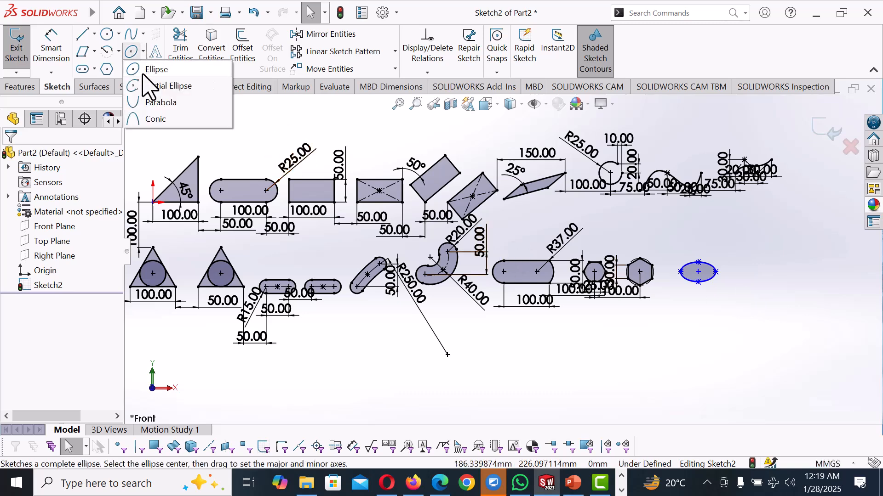
left_click(159, 85)
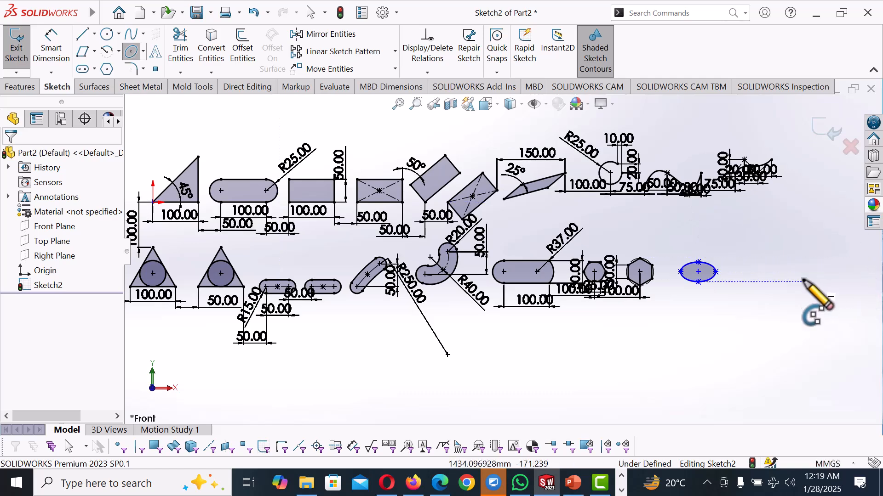
left_click(747, 272)
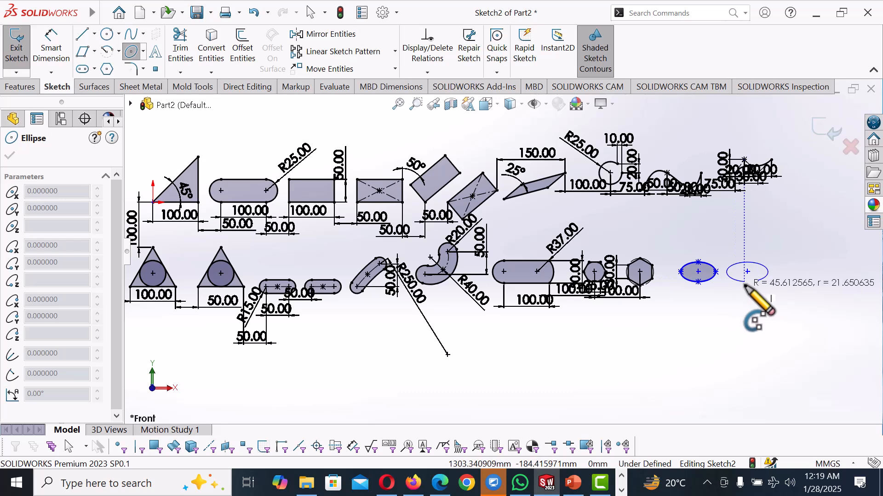
left_click(744, 286)
right_click(756, 289)
left_click(777, 295)
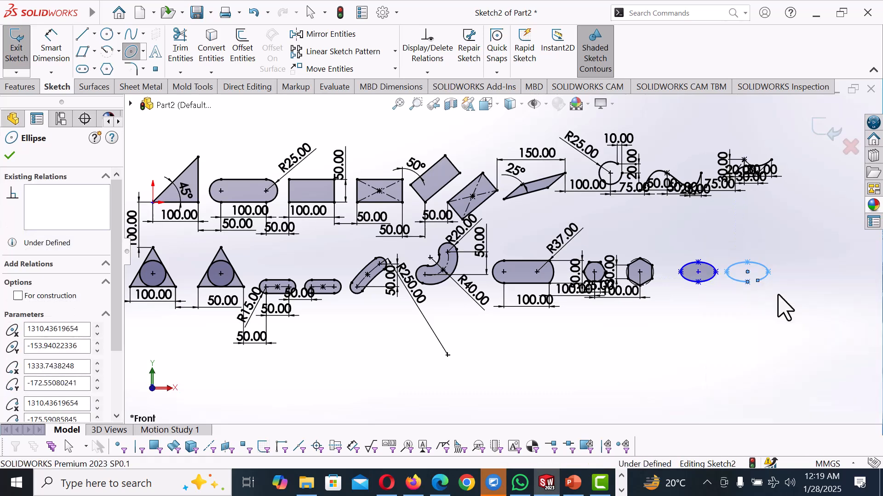
Step: Sketch an upward-opening parabola about 58 mm wide and 10 mm deep beside the partial ellipse
left_click(144, 51)
left_click(159, 102)
scroll(827, 303, "down", 4)
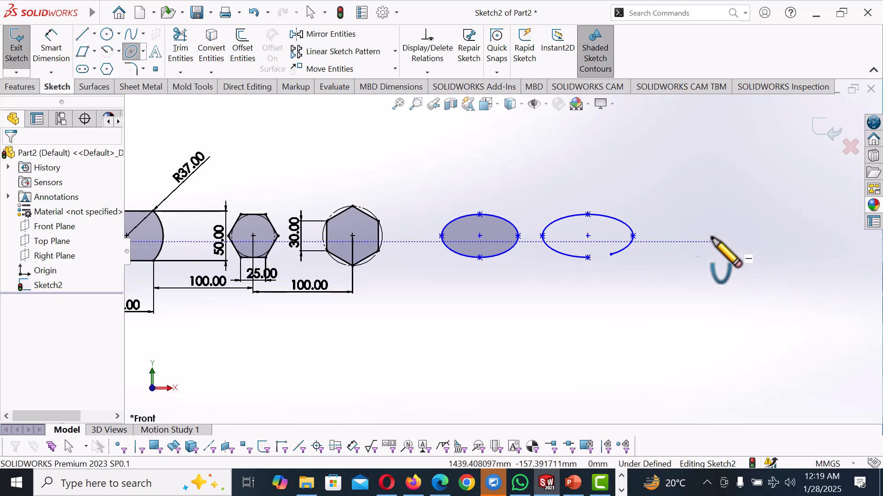
left_click(684, 235)
left_click(688, 240)
left_click(660, 232)
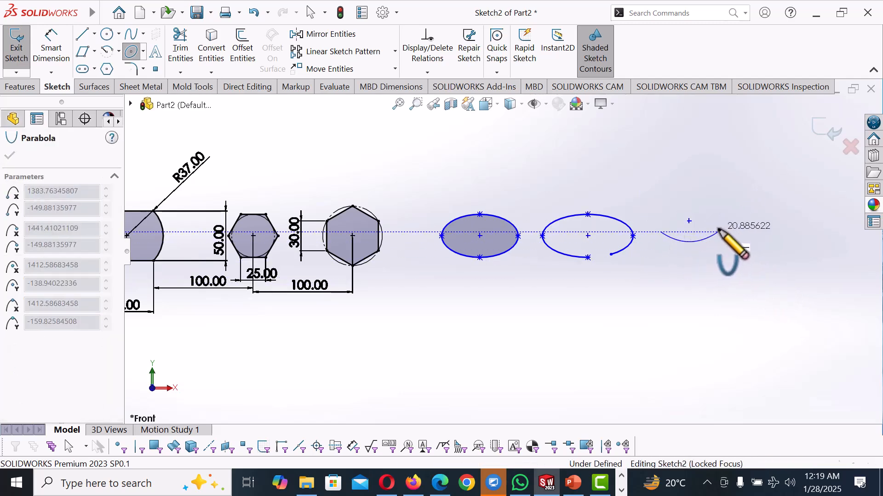
left_click(719, 230)
right_click(718, 232)
left_click(733, 239)
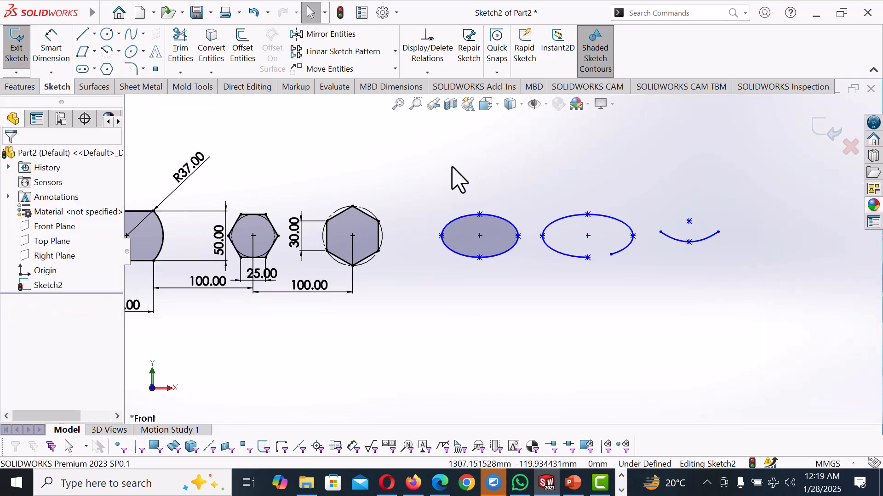
Step: Sketch a V-like conic with a level pair of endpoints, its apex below them and a rho of about 0.75, beside the parabola
left_click(143, 51)
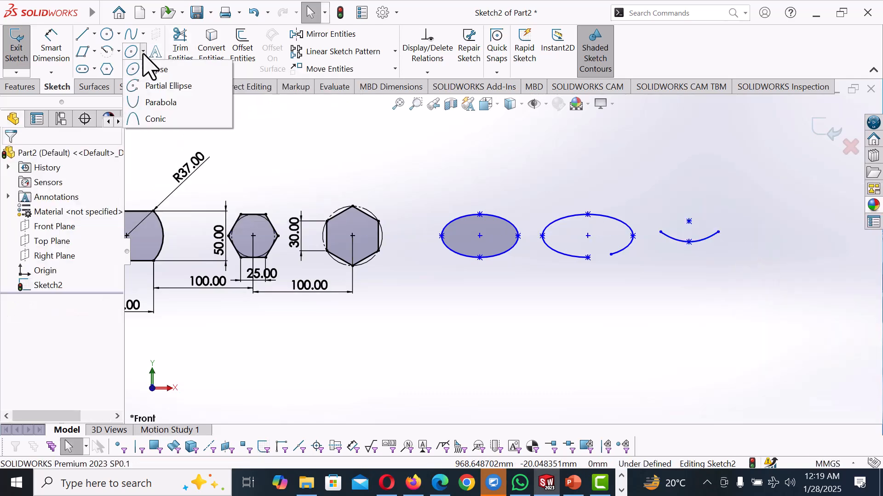
left_click(156, 119)
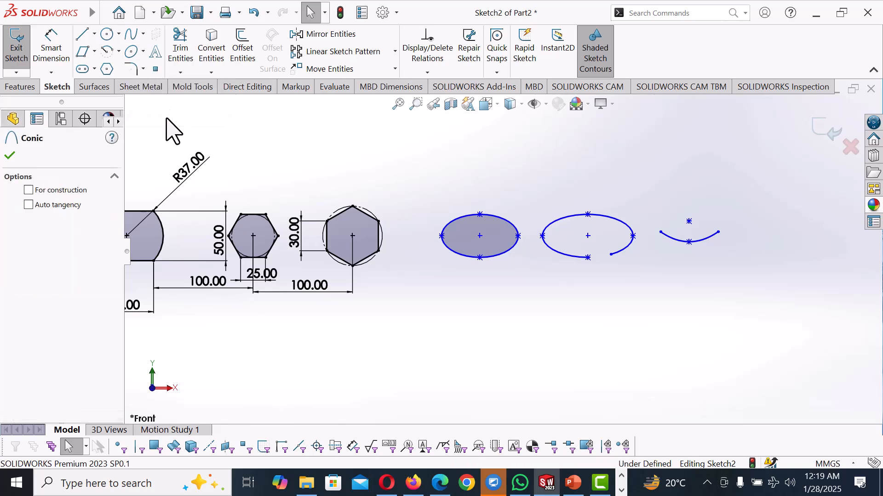
left_click(764, 232)
left_click(799, 232)
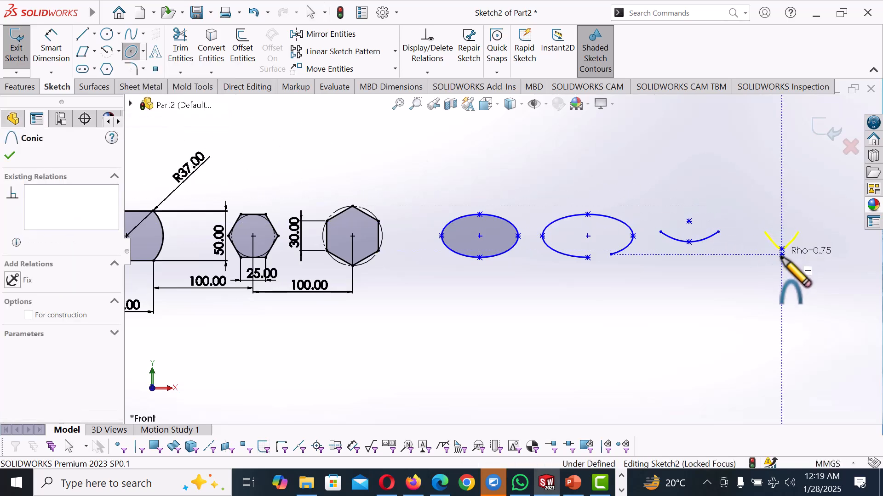
left_click(781, 253)
right_click(780, 268)
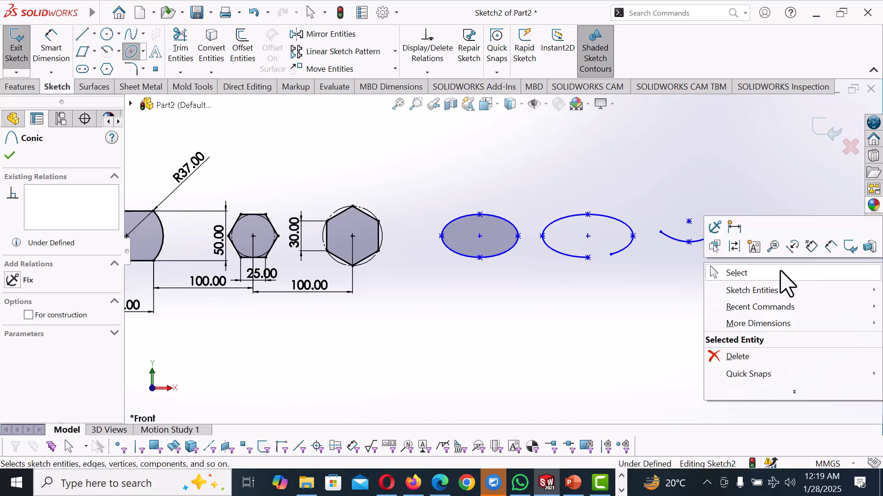
left_click(778, 271)
Step: Dimension the full ellipse's horizontal width between its end points as 50 mm
scroll(682, 224, "up", 6)
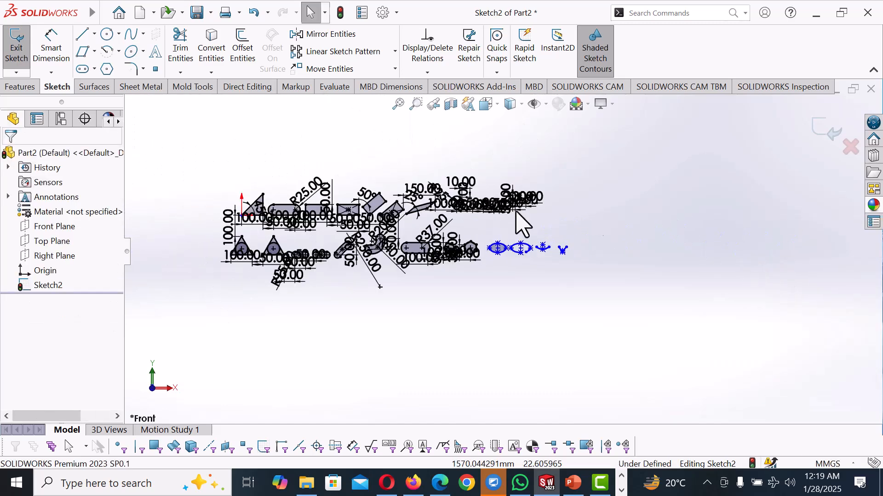
scroll(281, 228, "down", 2)
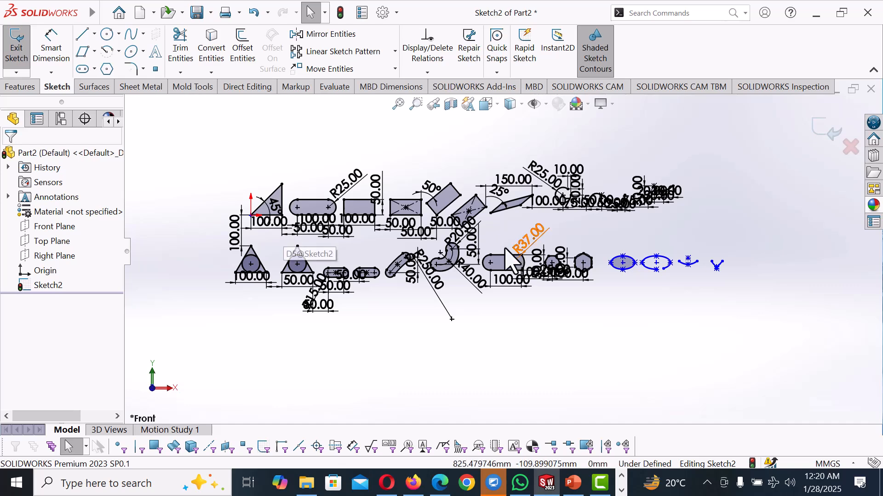
scroll(499, 246, "down", 2)
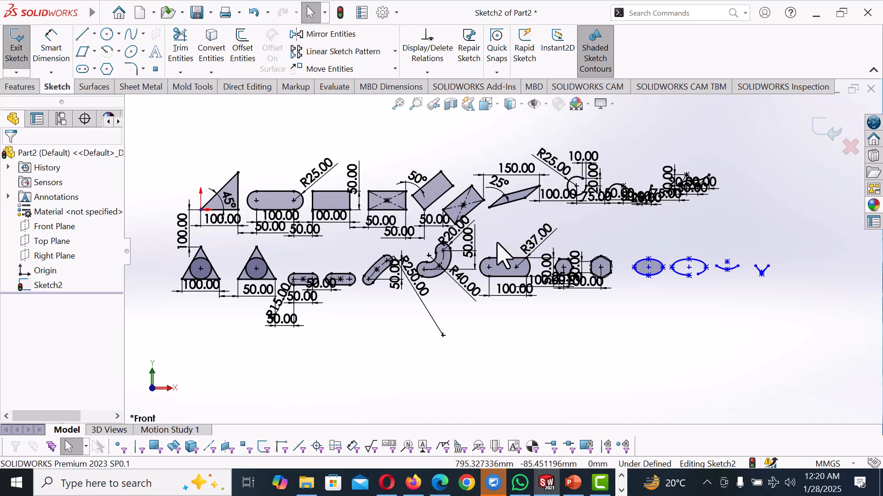
scroll(498, 243, "down", 1)
scroll(497, 244, "up", 1)
scroll(382, 241, "down", 1)
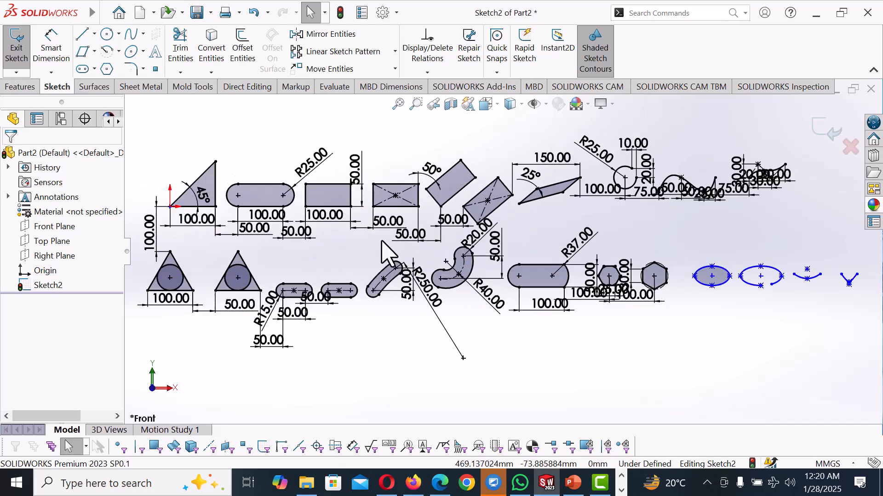
right_click_drag(766, 333, 757, 299)
left_click(695, 276)
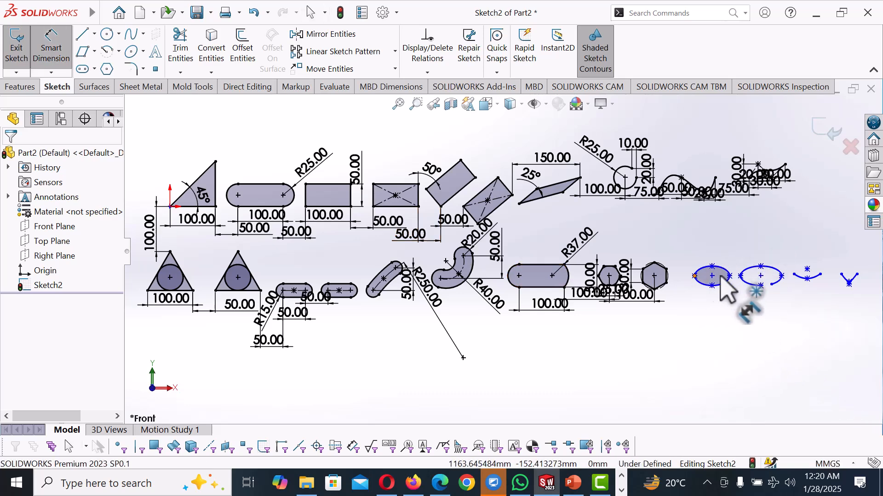
left_click(730, 276)
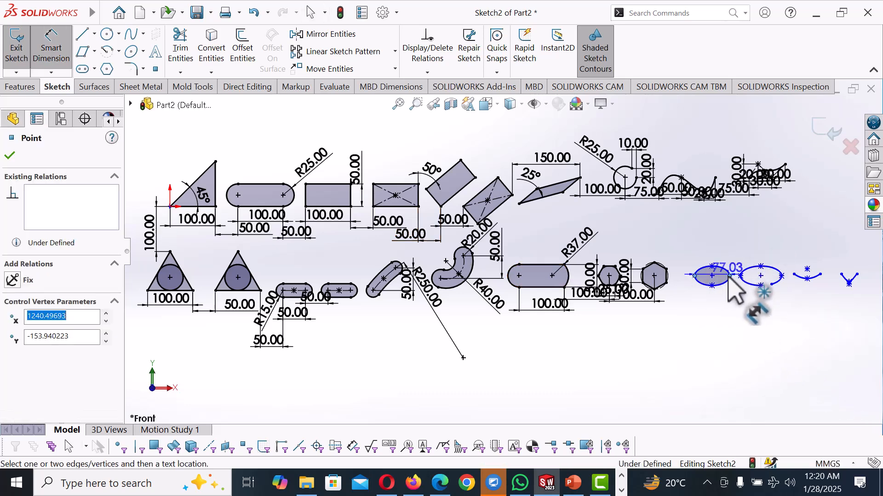
left_click(712, 313)
key("Return")
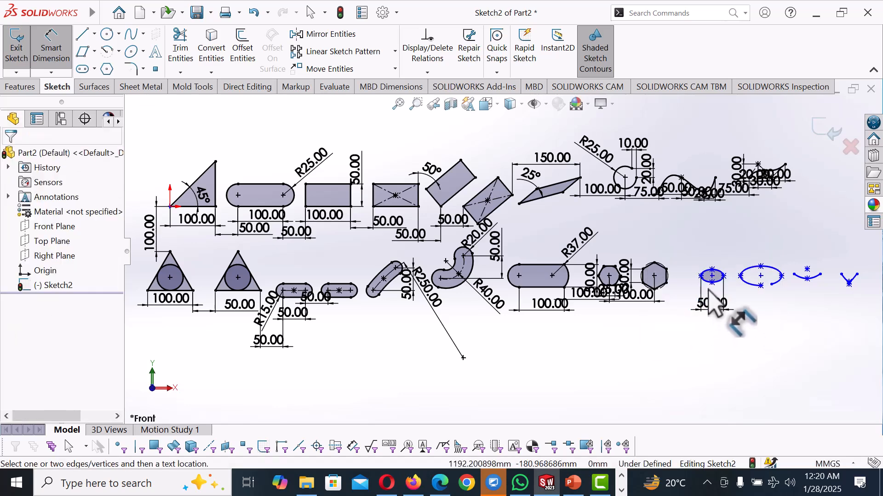
Step: Dimension the full ellipse's height between its lowest and highest points as 20 mm
left_click(711, 282)
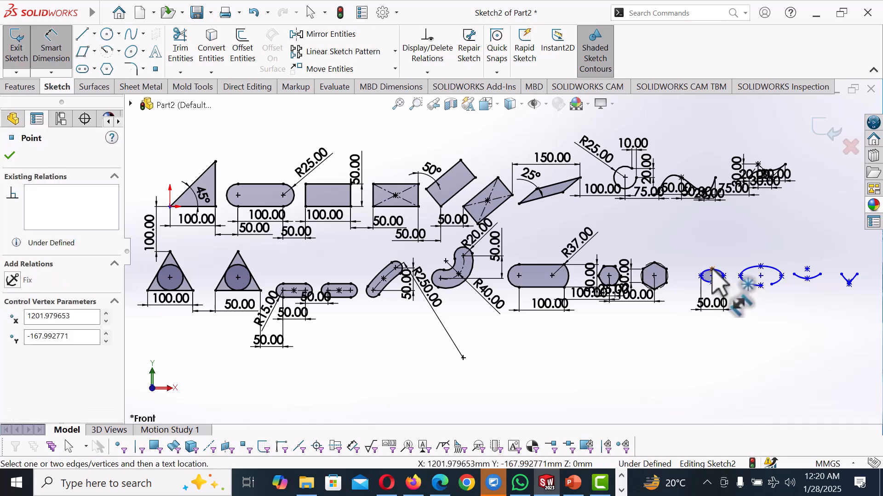
left_click(684, 254)
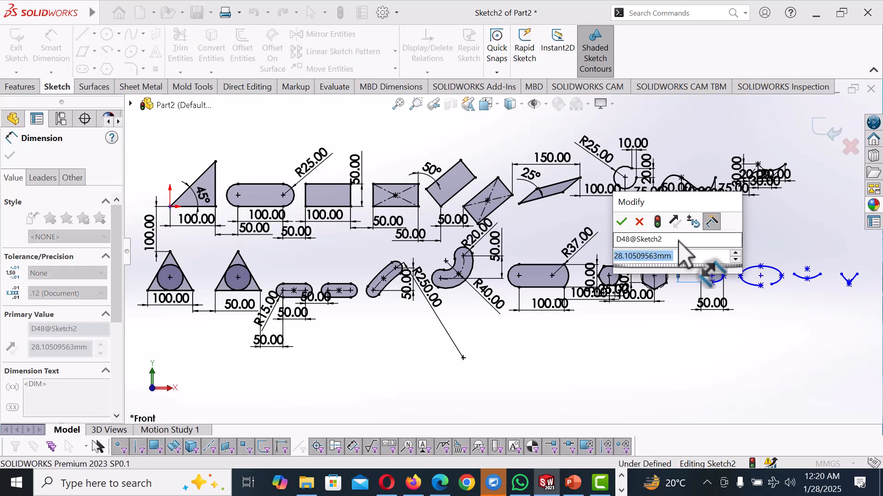
type("2")
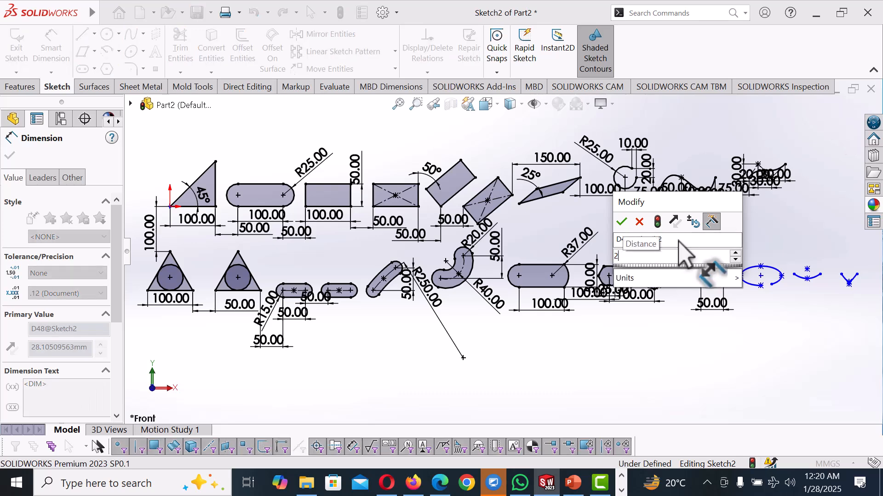
type("0")
key("Return")
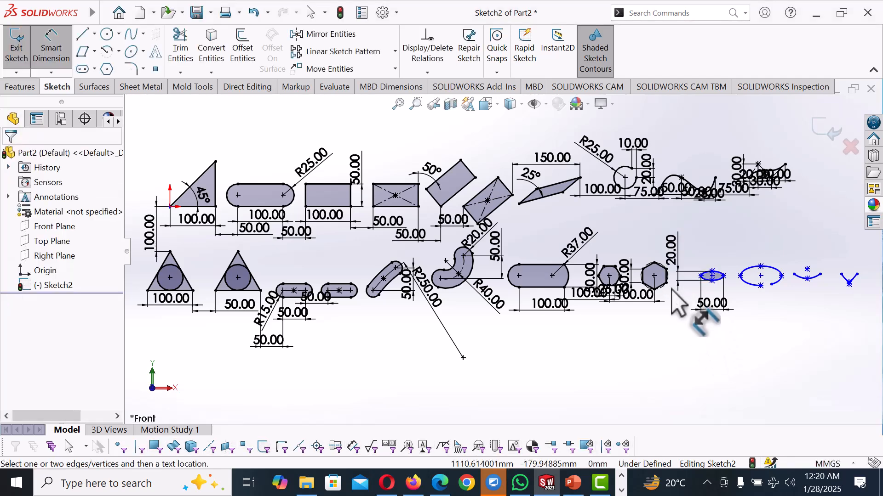
Step: Dimension the horizontal gap between the last hexagon's near vertex and the ellipse's facing end point as 50 mm
left_click(701, 276)
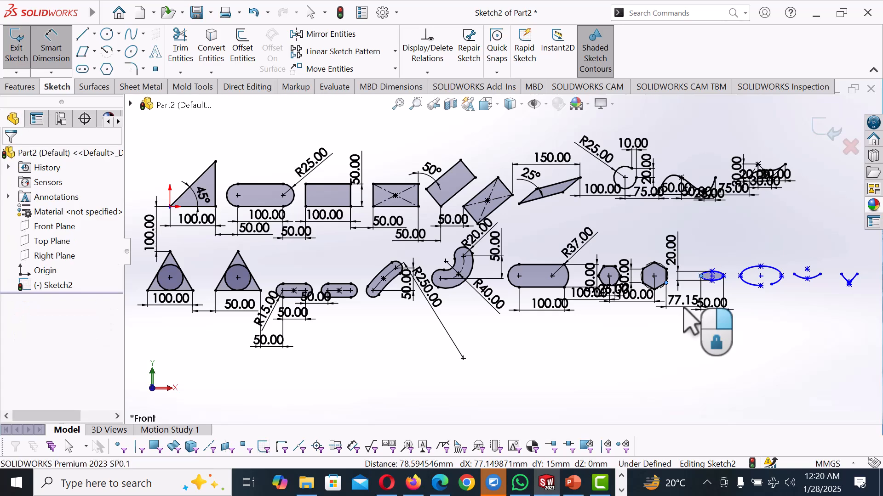
left_click(685, 309)
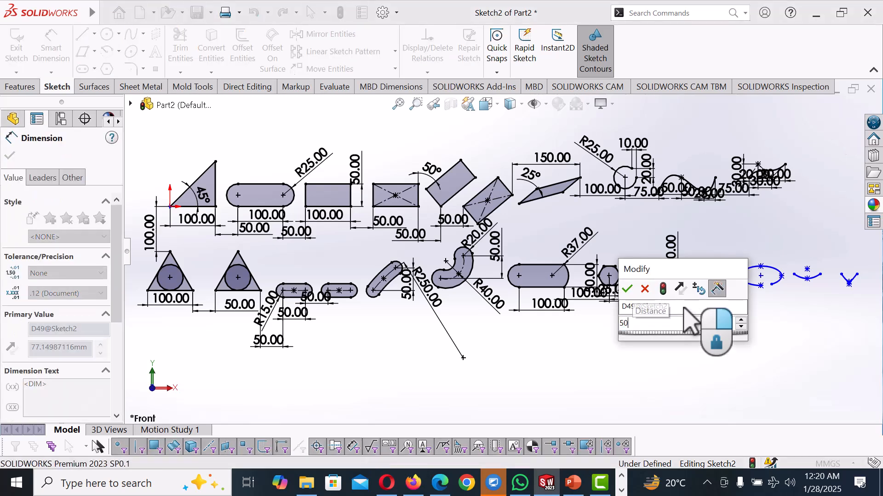
key("Return")
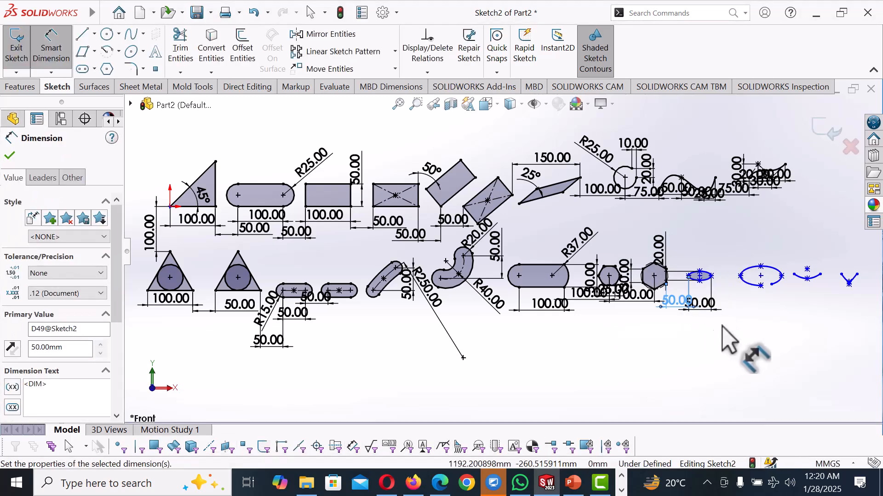
left_click(728, 332)
right_click(727, 332)
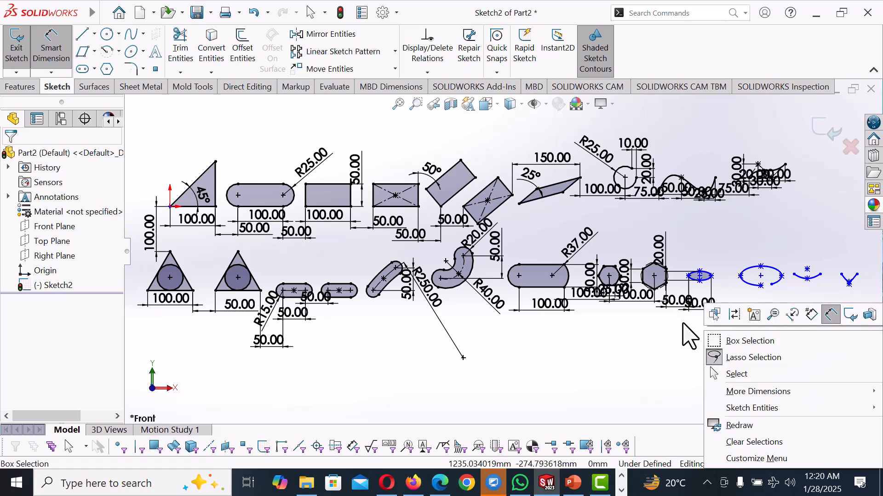
scroll(727, 324, "down", 2)
right_click(724, 306)
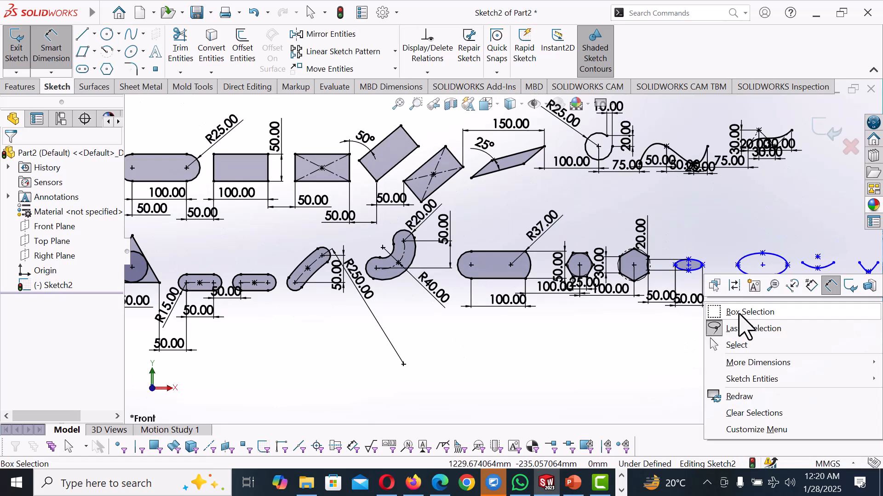
left_click(737, 345)
Step: Add a horizontal relation between the ellipse's left end point and its centre, and test it by moving the ellipse downward
scroll(690, 292, "down", 3)
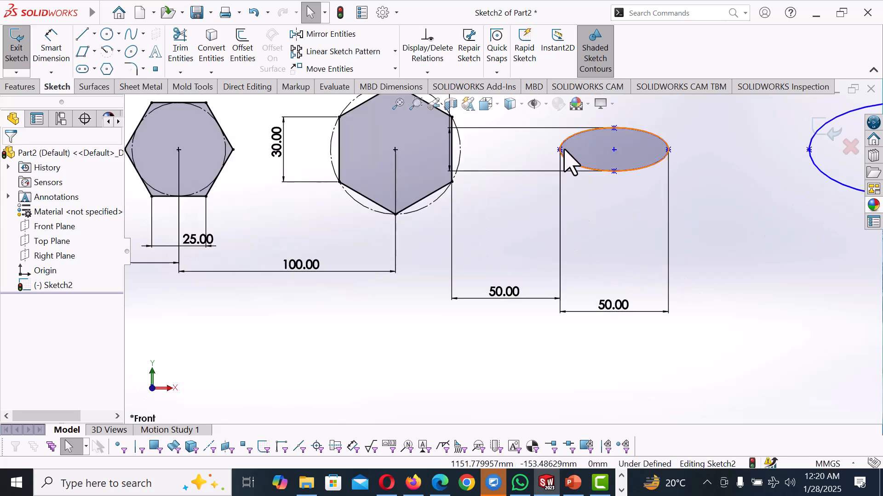
left_click(613, 150)
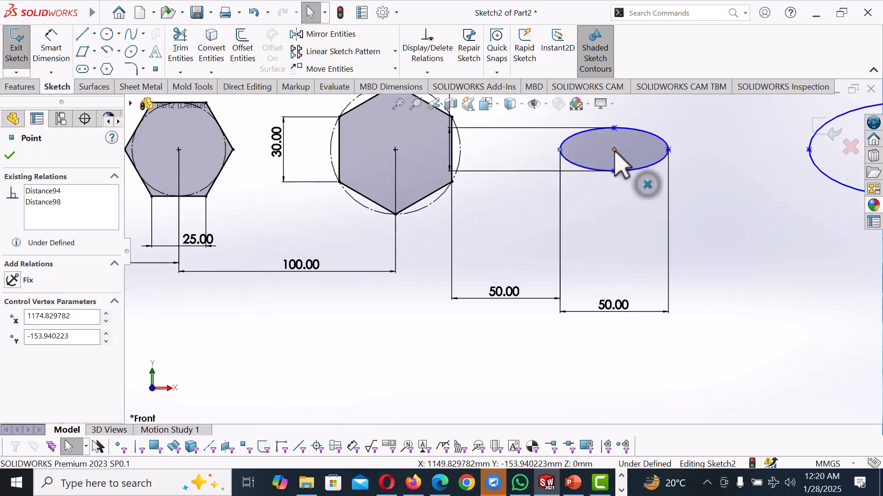
left_click(613, 151, "ctrl")
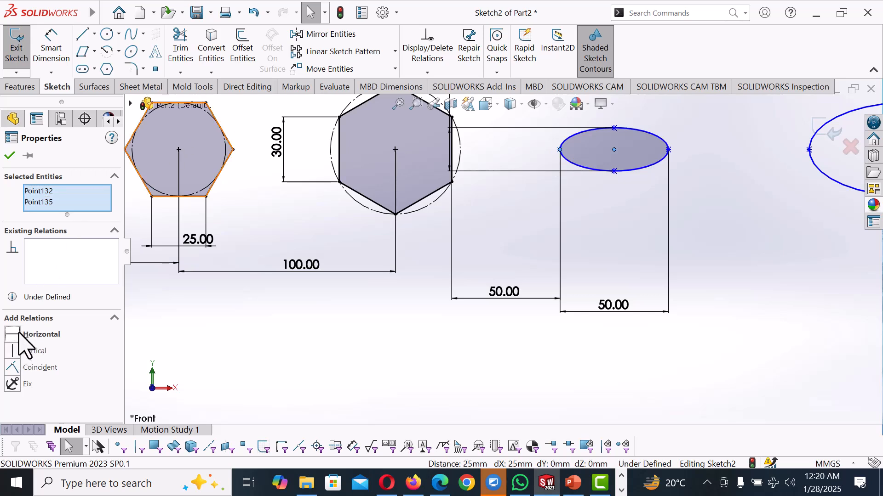
left_click(478, 271)
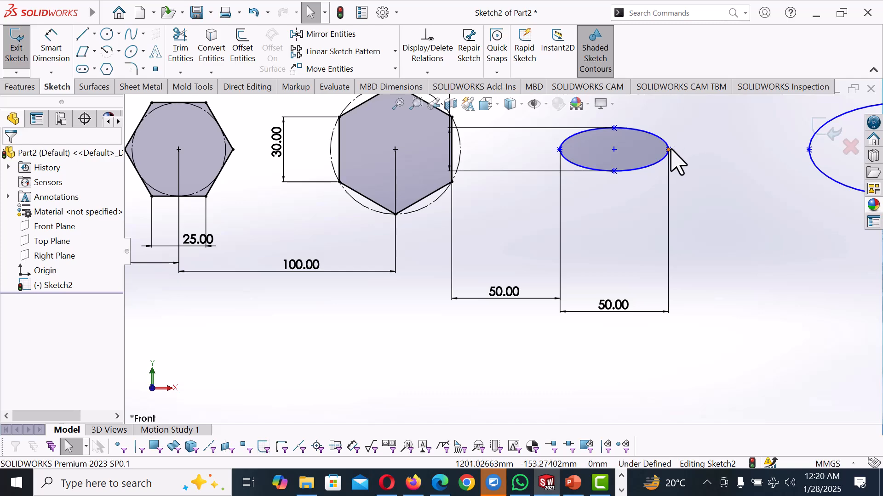
left_click_drag(667, 162, 676, 203)
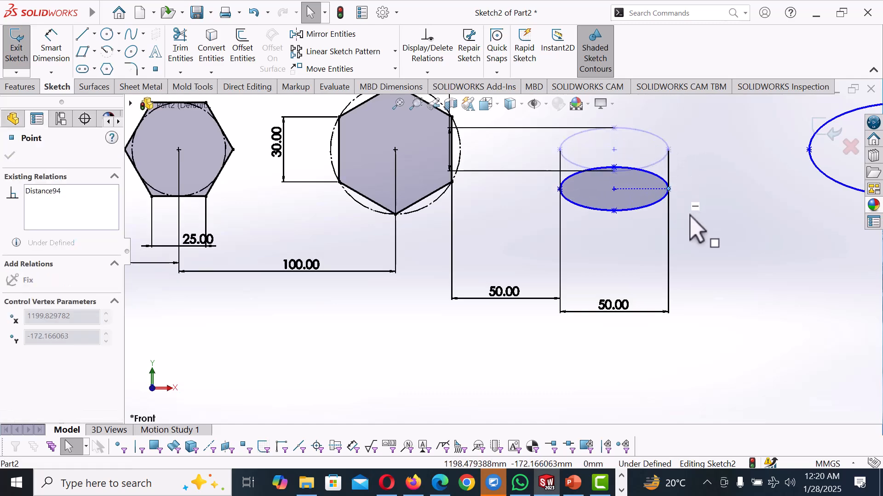
Step: Add a horizontal relation between the ellipse's left end point and the last hexagon's centre
left_click(560, 190)
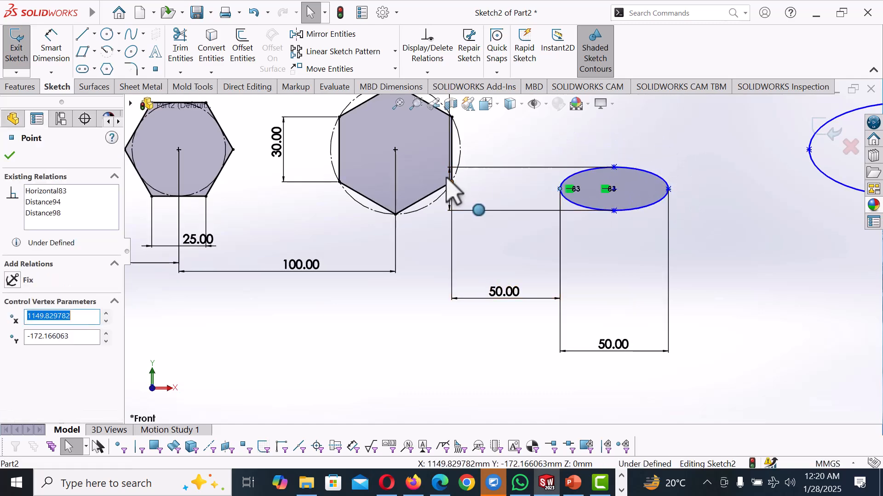
left_click(394, 149, "ctrl")
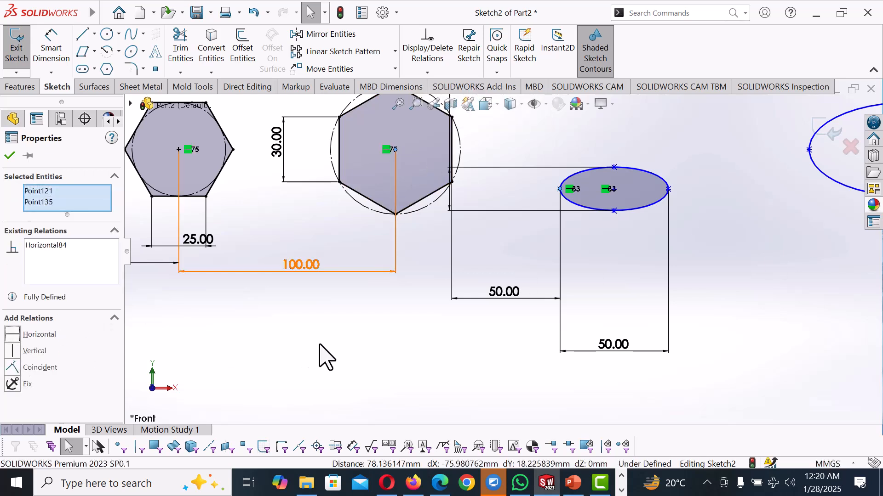
left_click(399, 347)
Step: Dimension the horizontal gap between the full ellipse's right end point and the partial ellipse's left end point as 50 mm
scroll(514, 293, "up", 1)
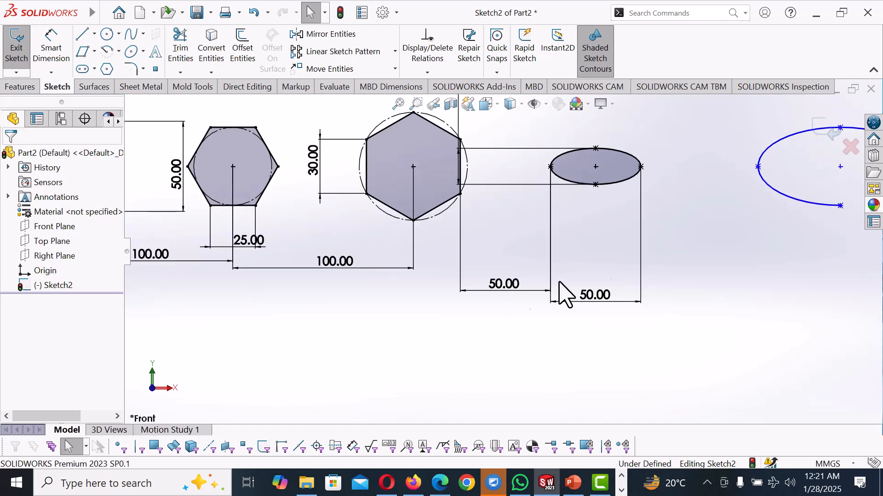
scroll(520, 306, "up", 2)
scroll(653, 225, "up", 1)
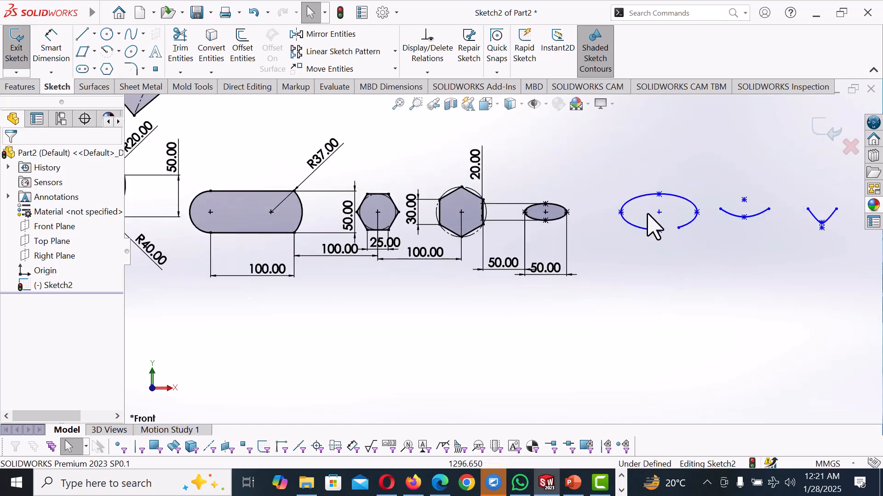
key("d")
left_click(567, 212)
left_click(621, 212)
left_click(600, 234)
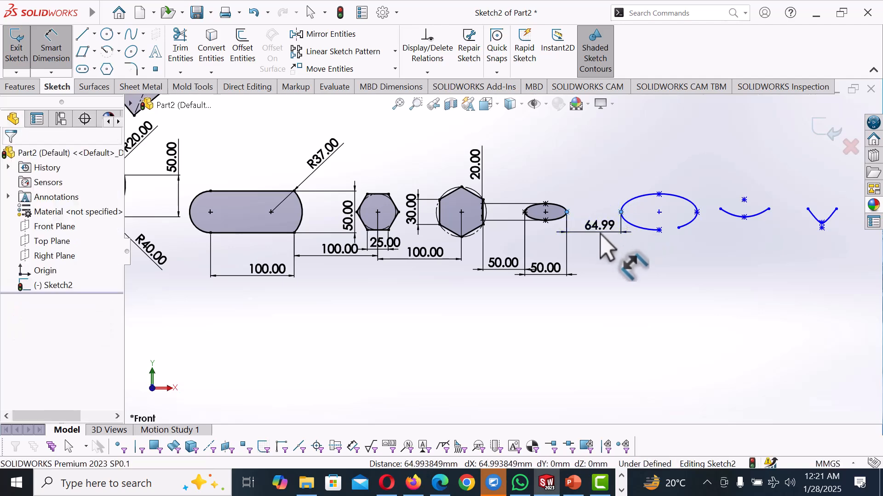
type("50")
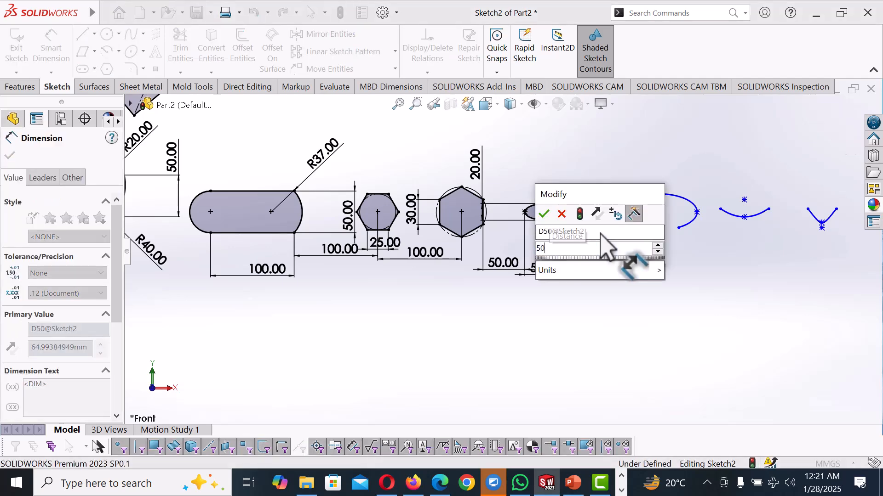
key("Return")
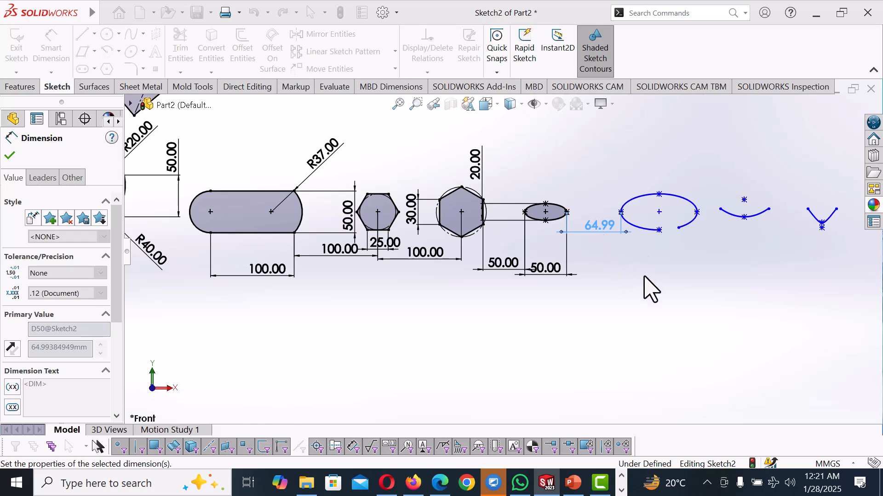
Step: Dimension the horizontal distance from the partial ellipse's centre to its left end point as 30 mm
left_click(646, 213)
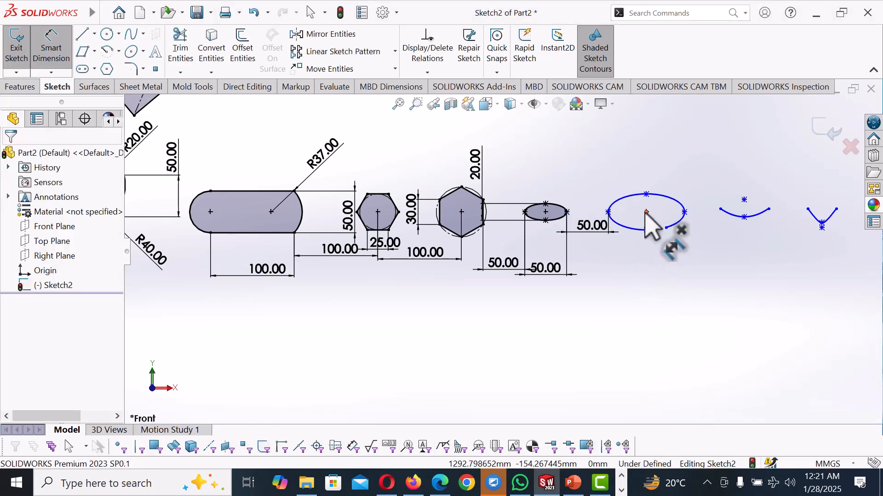
left_click(646, 213)
left_click(608, 213)
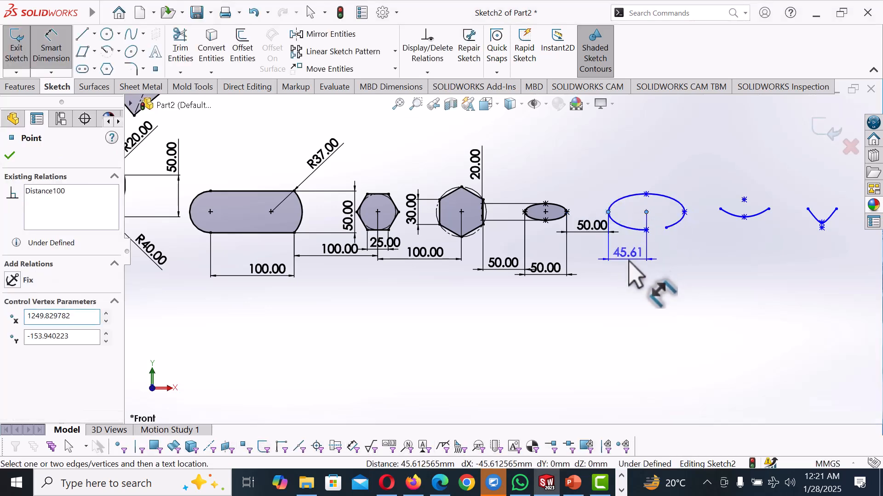
left_click(629, 261)
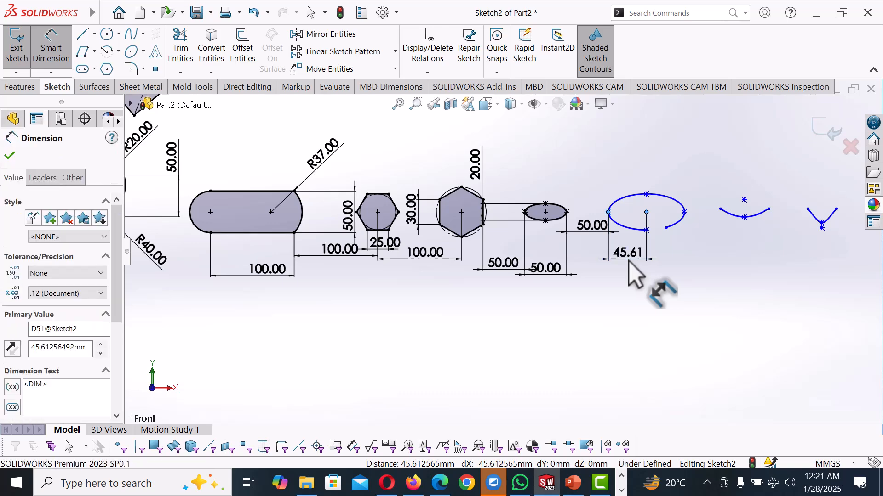
key("Return")
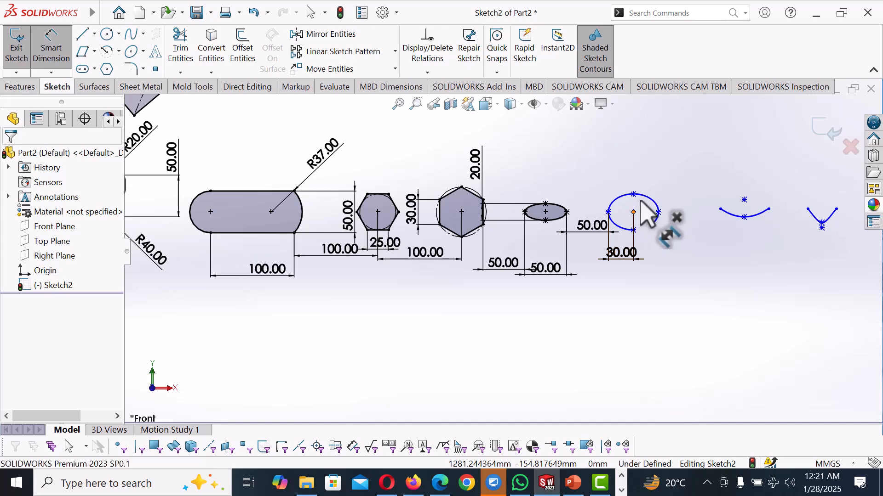
Step: Dimension the vertical distance from the partial ellipse's centre to its top point as 20 mm
left_click(634, 212)
left_click(635, 195)
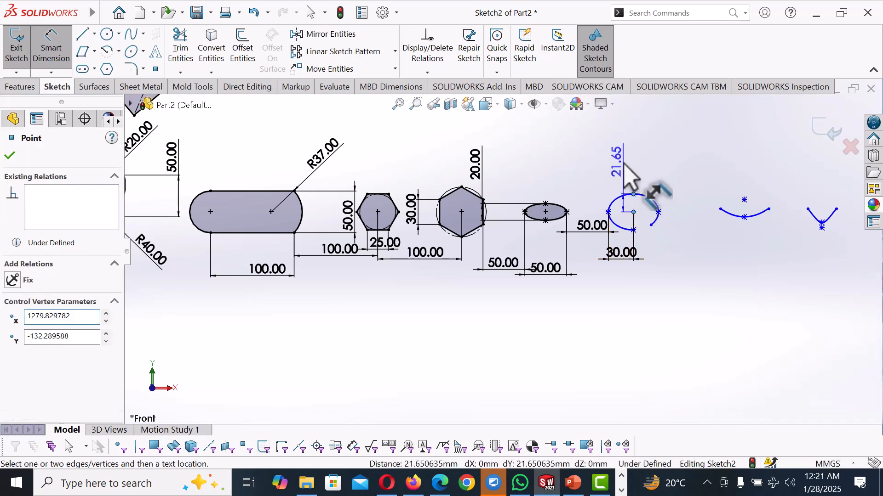
left_click(625, 163)
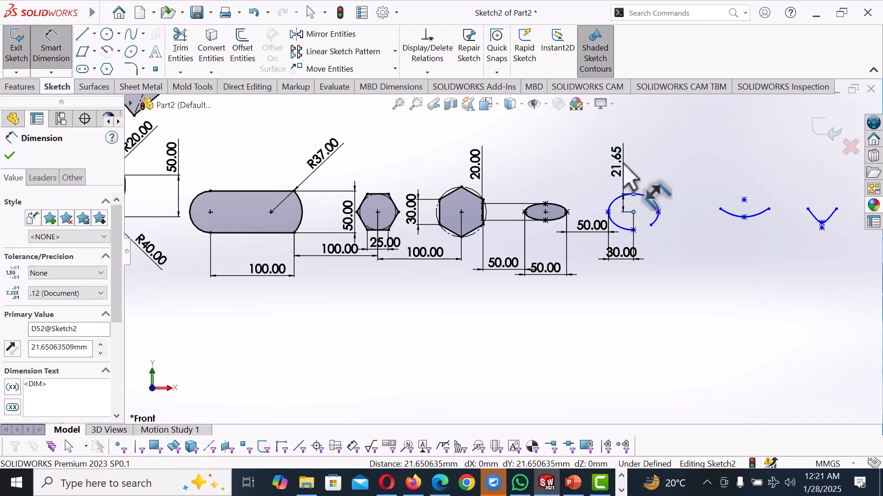
key("Return")
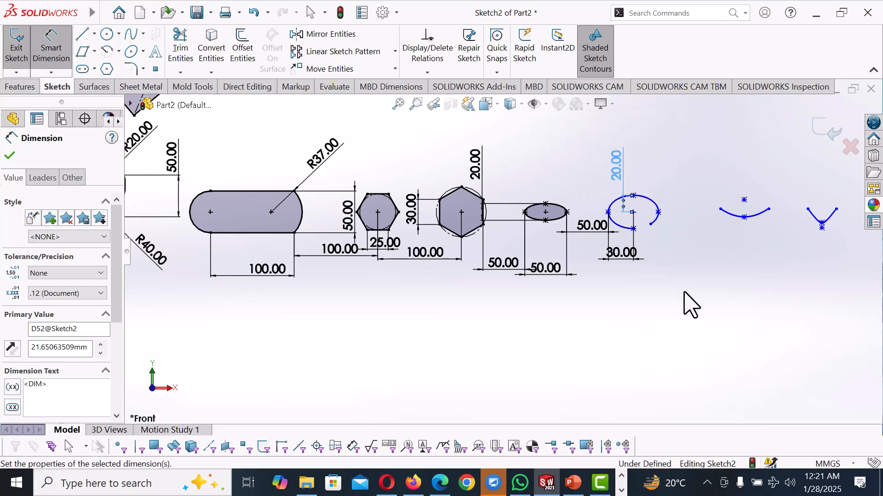
left_click(684, 293)
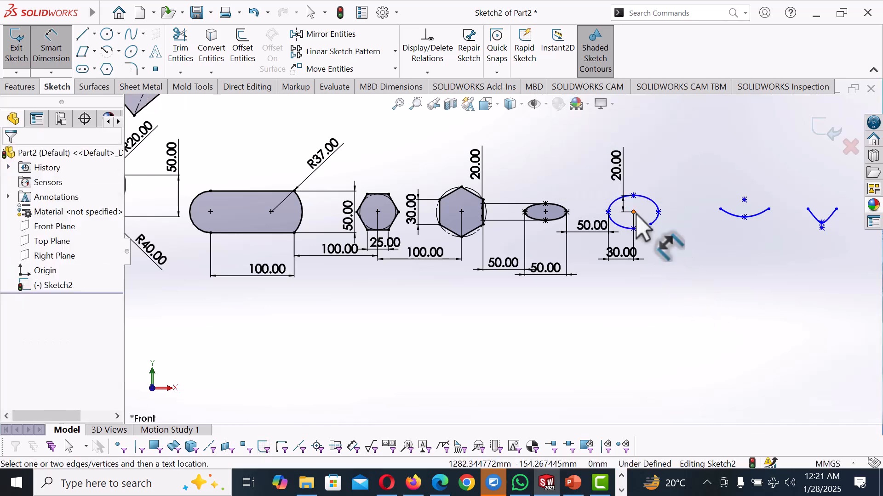
Step: Dimension the vertical gap between the partial ellipse's lower-right open end and its bottom point as 5 mm
left_click(651, 225)
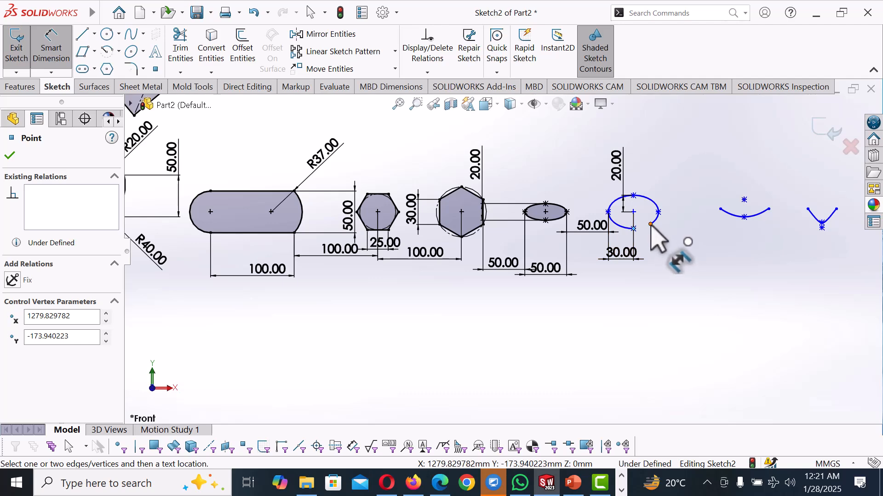
left_click(633, 228)
scroll(680, 246, "down", 4)
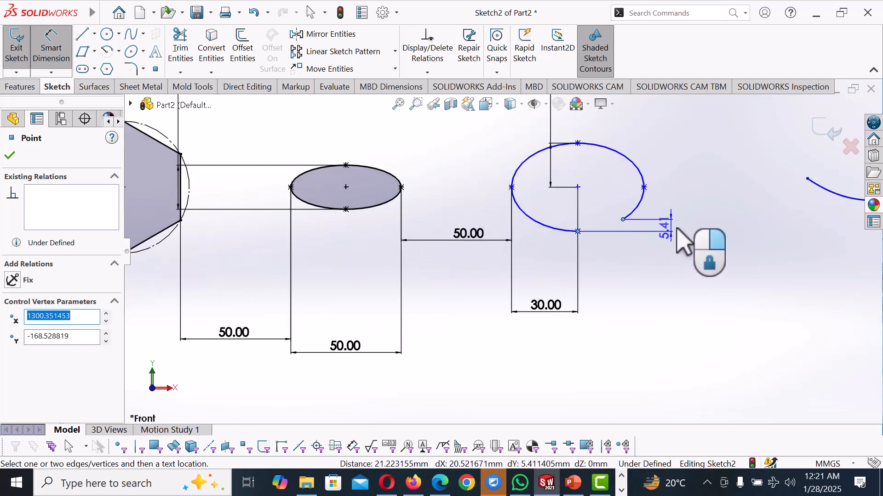
left_click(683, 230)
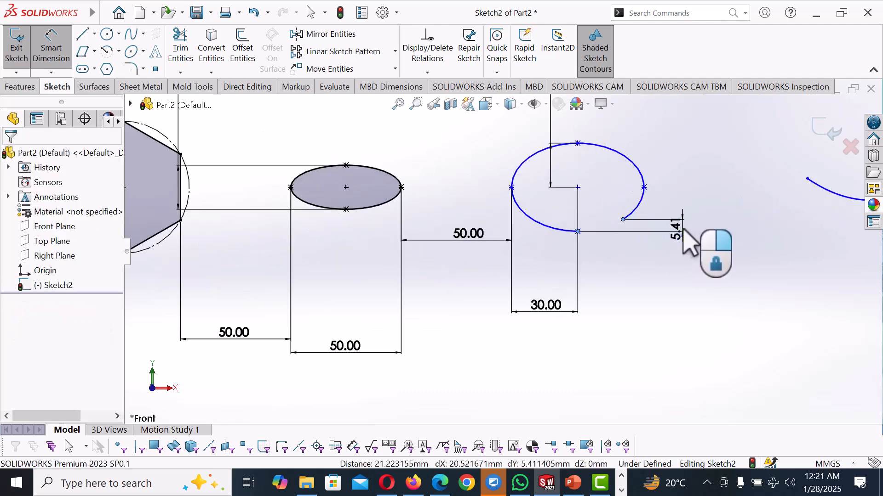
type("5")
key("Return")
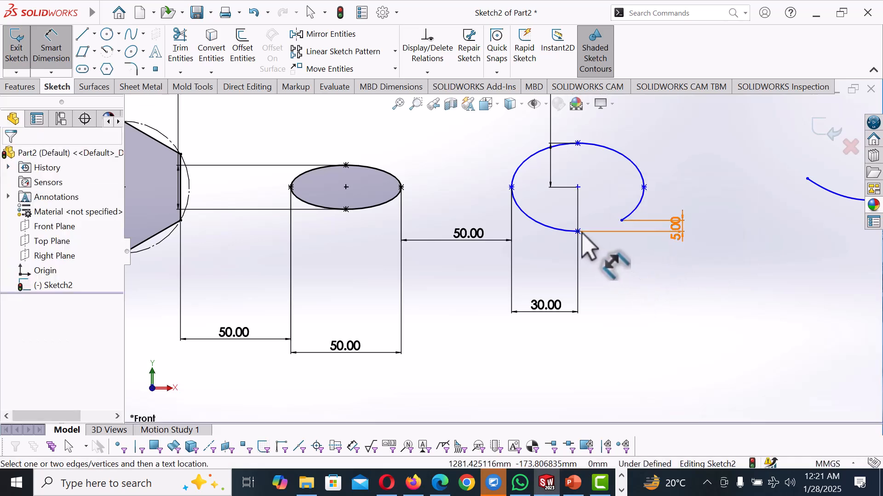
Step: Dimension the horizontal distance between the partial ellipse's bottom point and its lower-right open end as 20 mm
left_click(622, 221)
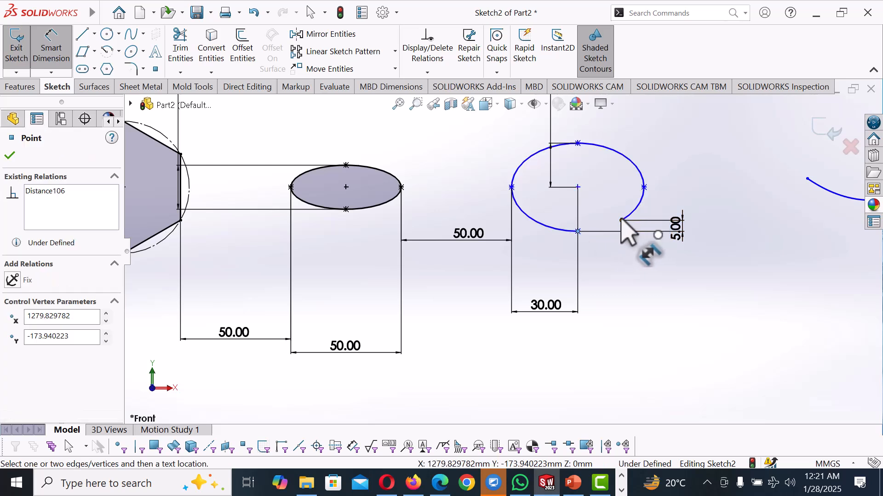
left_click(617, 277)
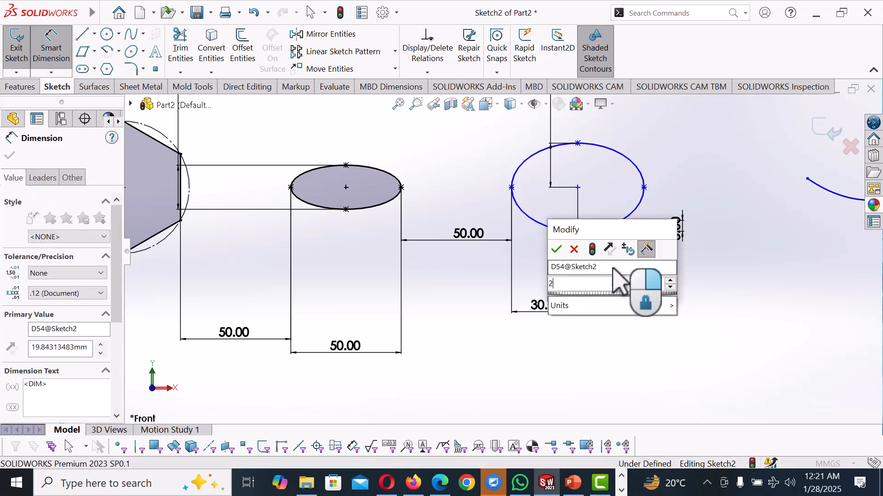
key("Return")
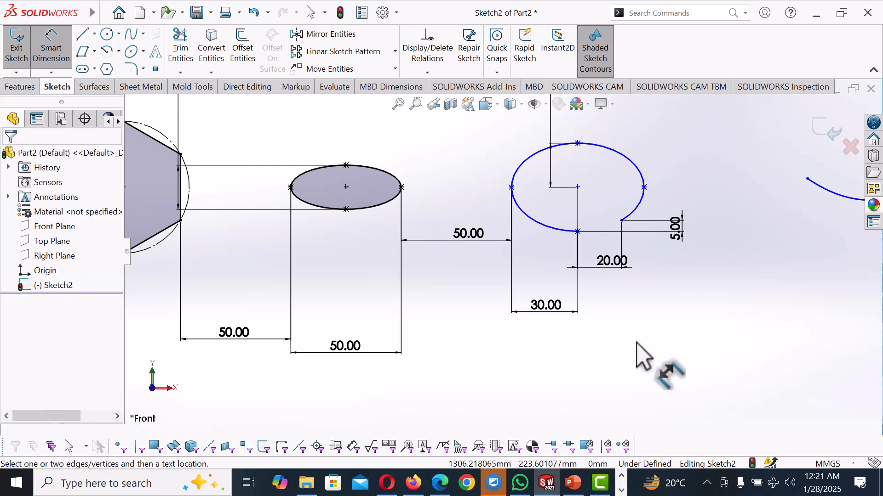
right_click(639, 364)
left_click(662, 385)
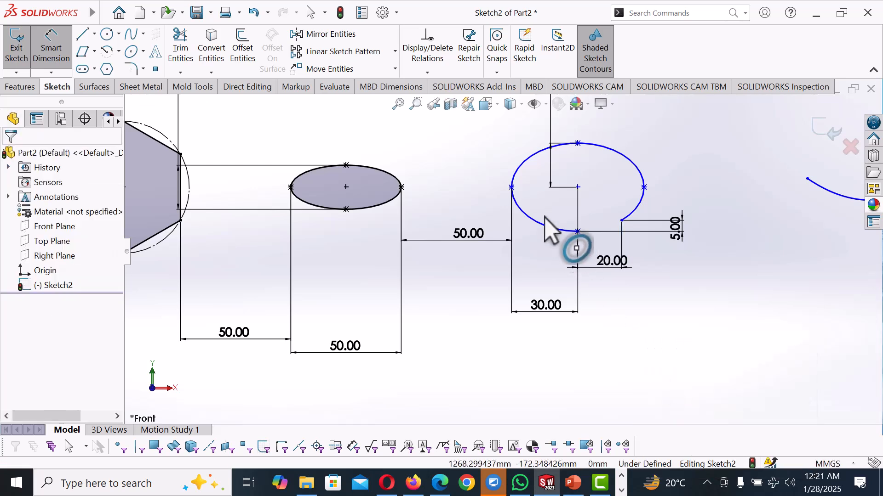
Step: Add horizontal relations from the partial ellipse's left end point to its centre and to the full ellipse's right end point
left_click(512, 187)
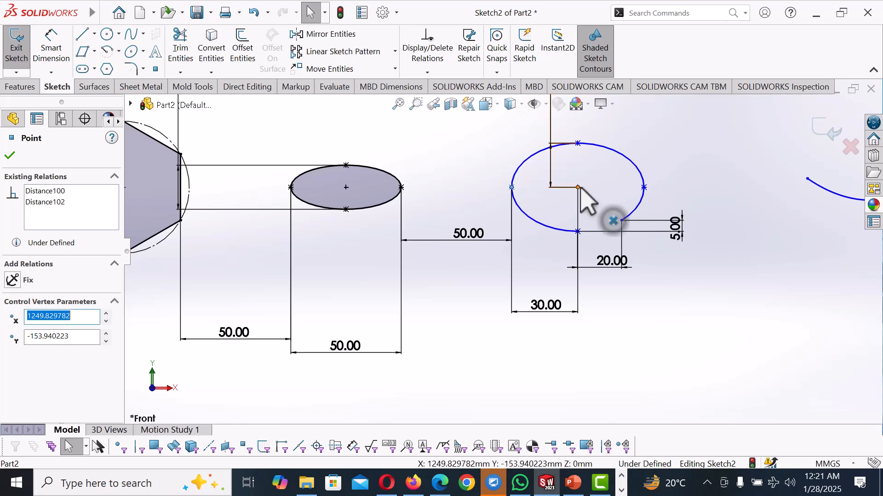
left_click(578, 187, "ctrl")
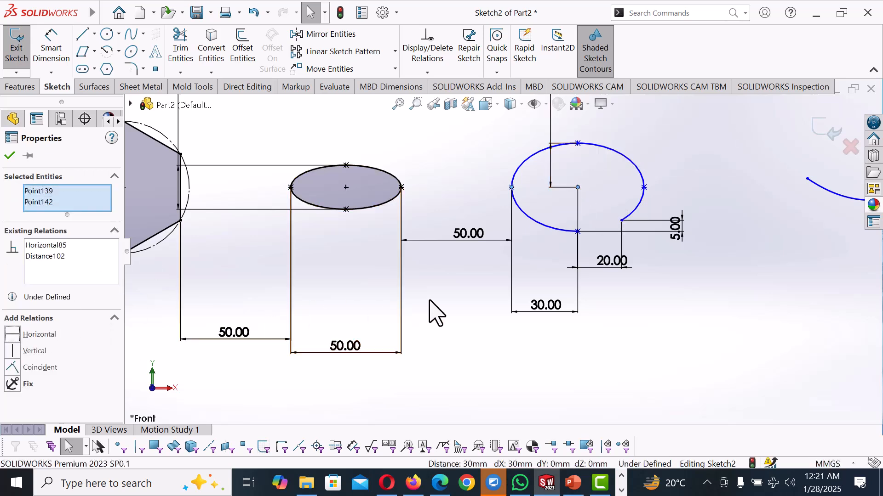
left_click(401, 188)
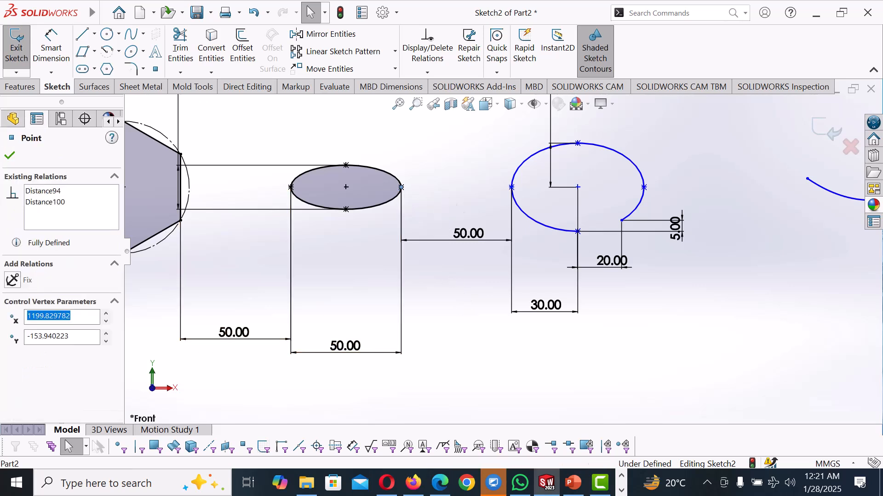
left_click(512, 188, "ctrl")
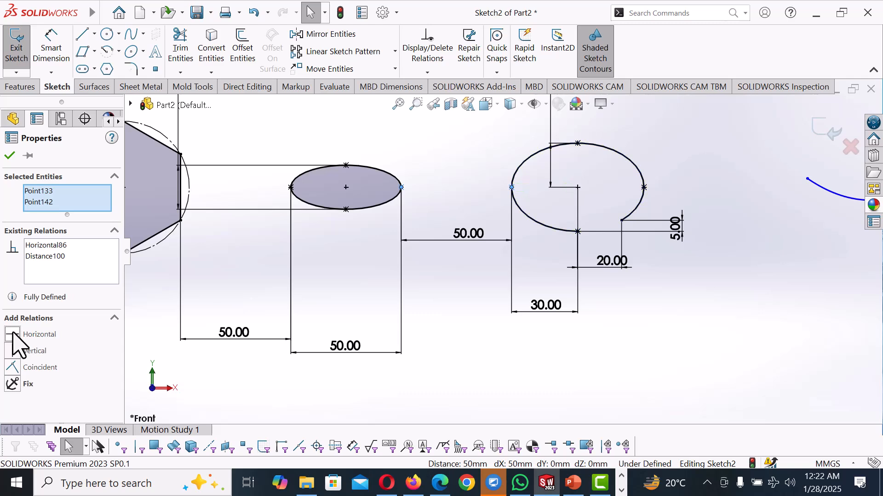
left_click(478, 363)
scroll(478, 363, "up", 4)
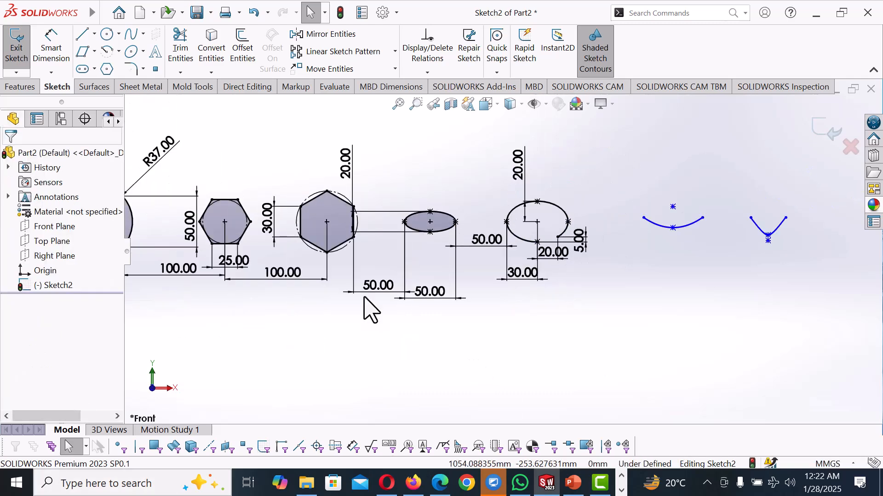
scroll(607, 325, "up", 4)
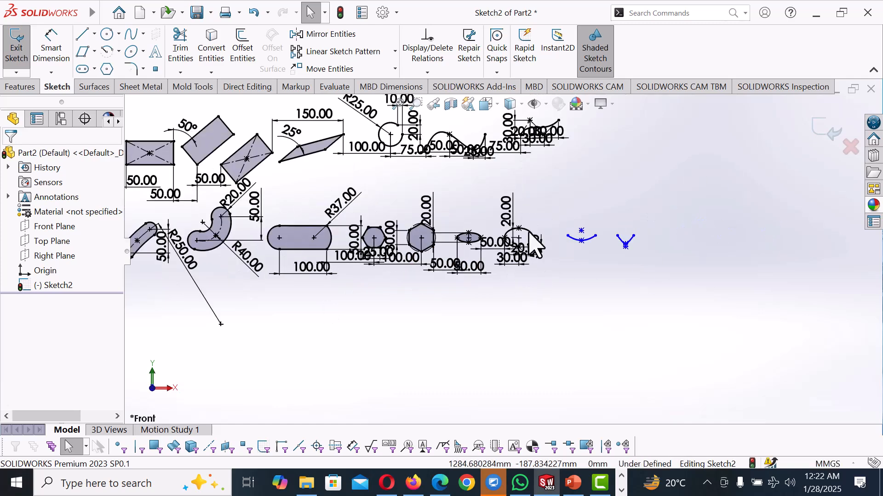
Step: Dimension the distance between the parabola's two end points as 30 mm
right_click_drag(573, 274, 573, 237)
scroll(572, 234, "down", 5)
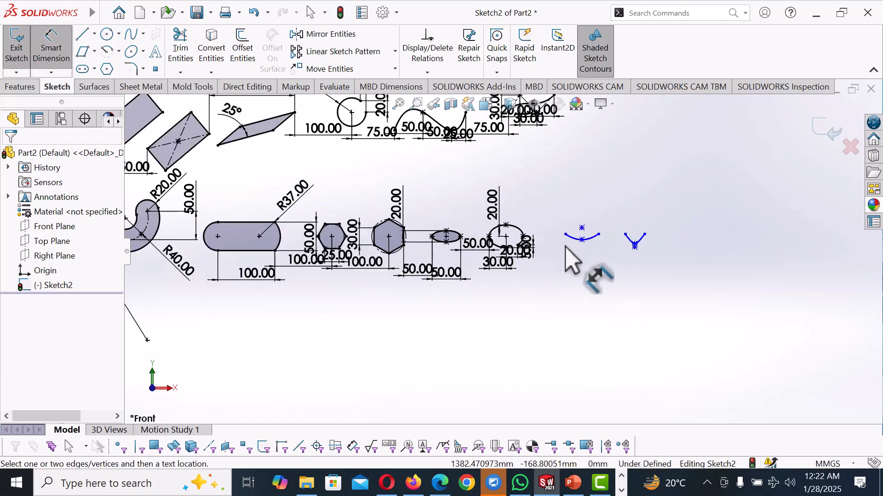
scroll(574, 234, "down", 2)
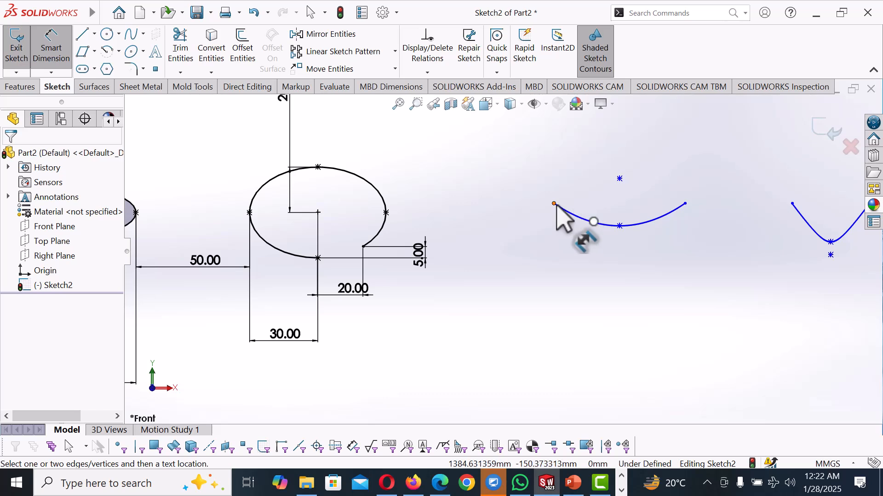
left_click(685, 204)
left_click(686, 206)
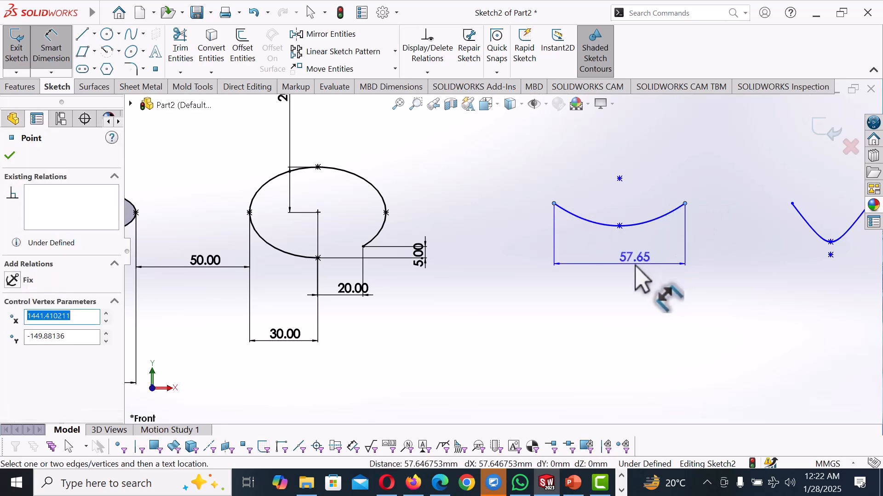
left_click(636, 267)
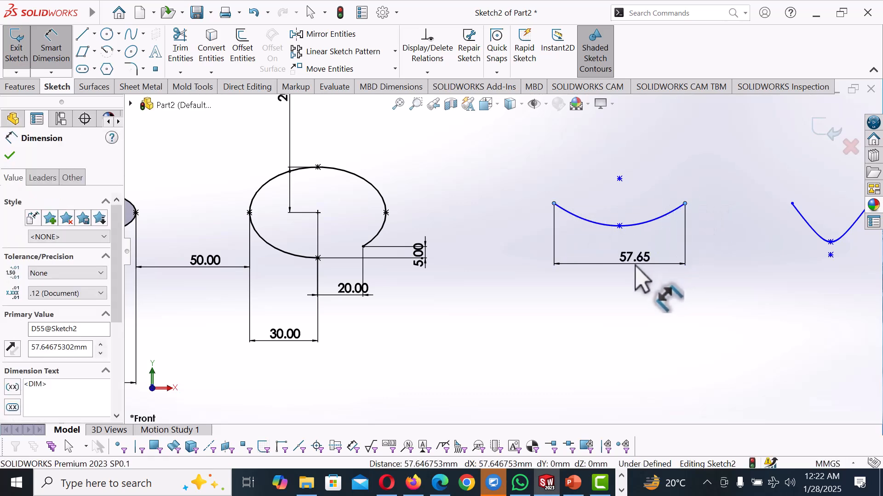
type("50")
key("Return")
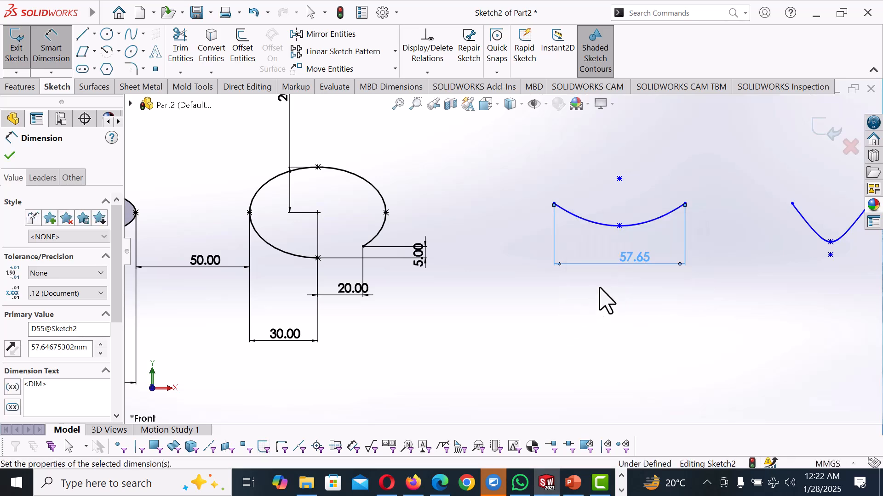
Step: Move the parabola's left end point inward along the curve so the arc sits around its vertex
right_click(581, 175)
left_click(612, 218)
left_click_drag(554, 204, 575, 217)
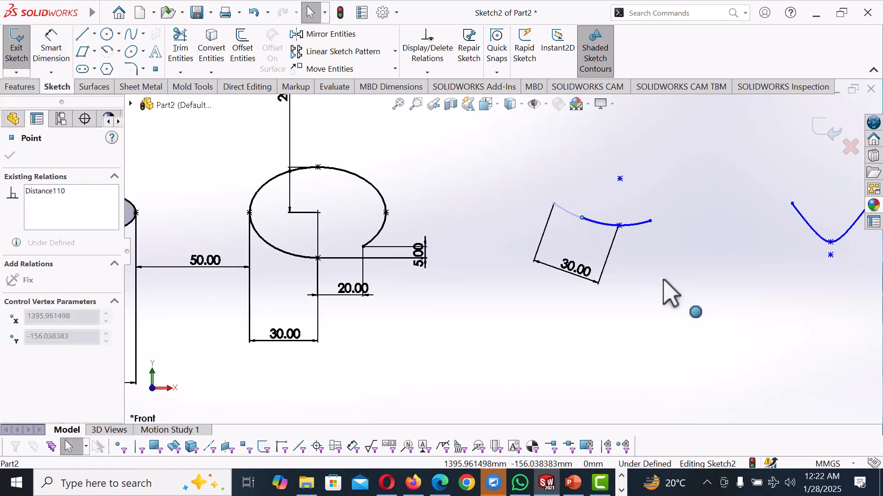
left_click(669, 301)
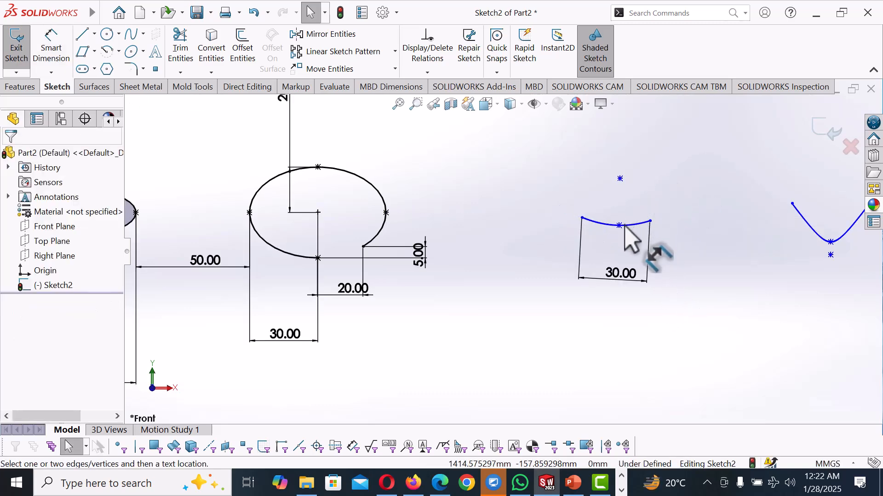
Step: Dimension the horizontal distance between the parabola's left end point and its vertex as 15 mm
right_click_drag(635, 247, 627, 237)
left_click(584, 218)
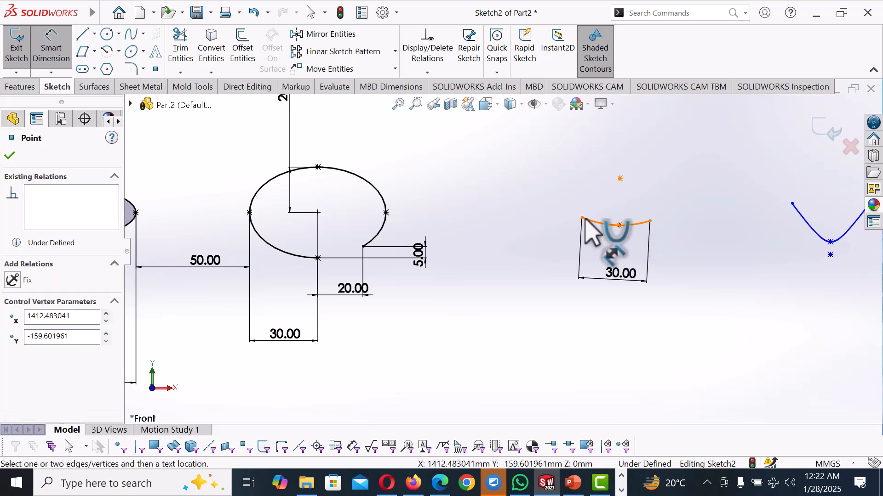
left_click(618, 226)
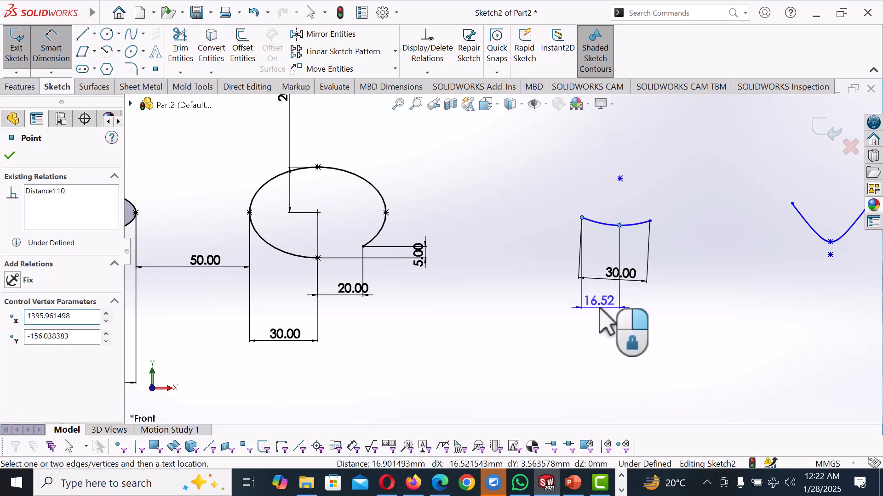
left_click(600, 309)
left_click(600, 312)
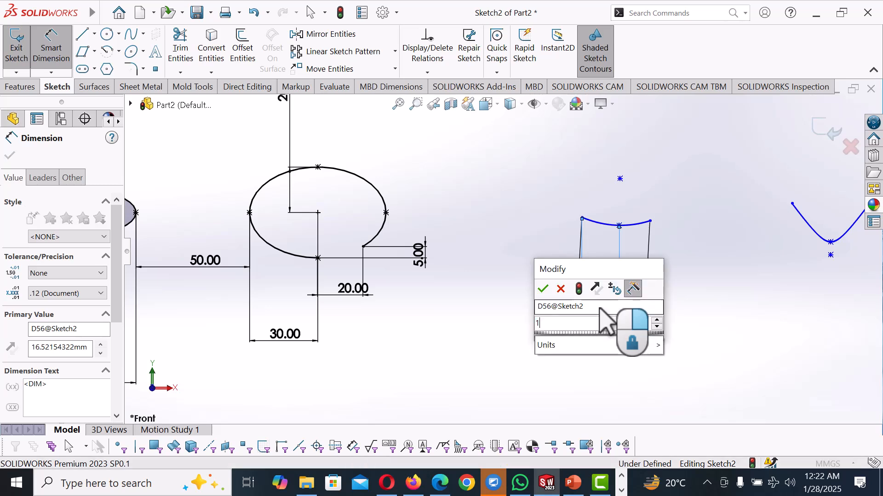
key("Return")
right_click(675, 173)
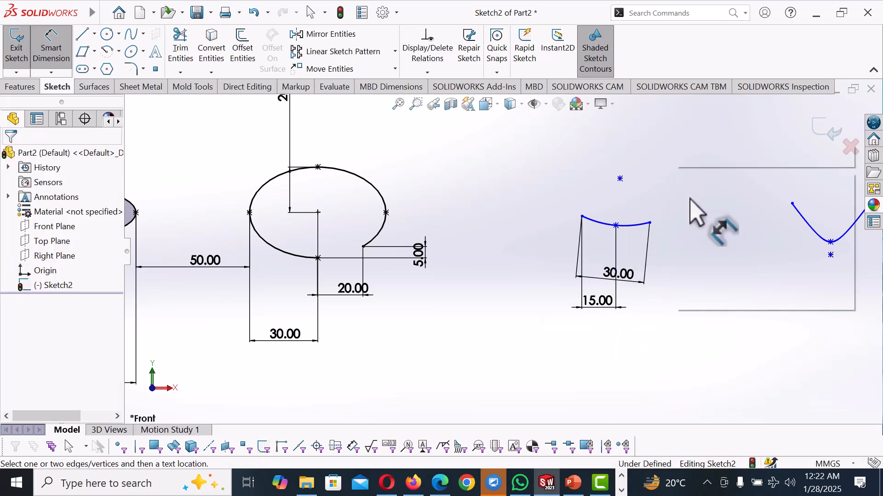
left_click(703, 215)
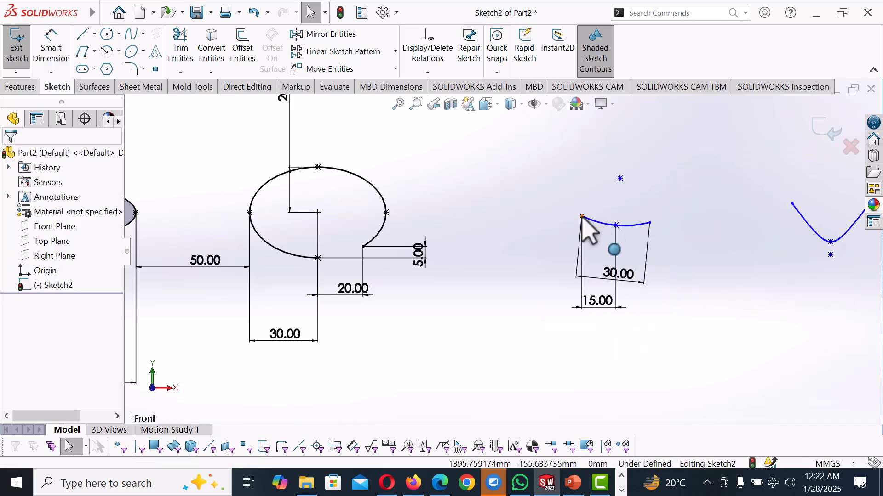
Step: Add a horizontal relation between the parabola's two end points
left_click(649, 223)
left_click(649, 223, "ctrl")
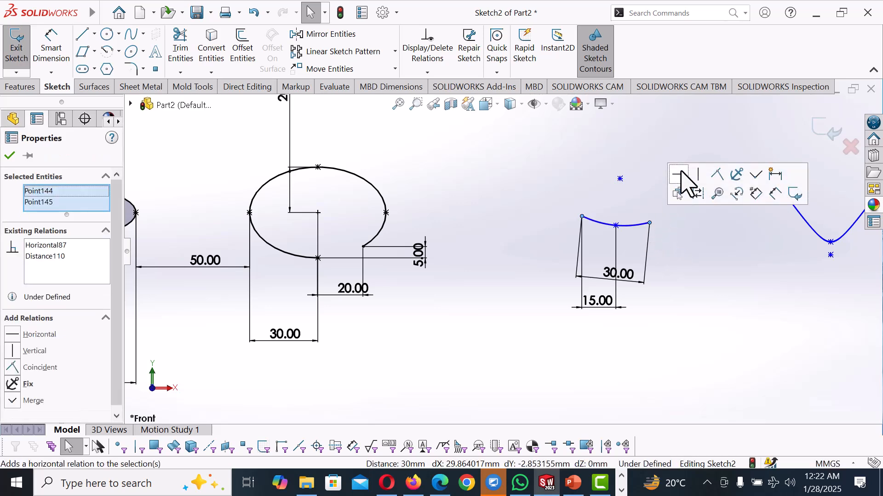
Step: Make the parabola's end points horizontal and dimension the gap from the partial ellipse's right quadrant point to the parabola's left end as 25 mm
left_click(681, 175)
left_click(693, 280)
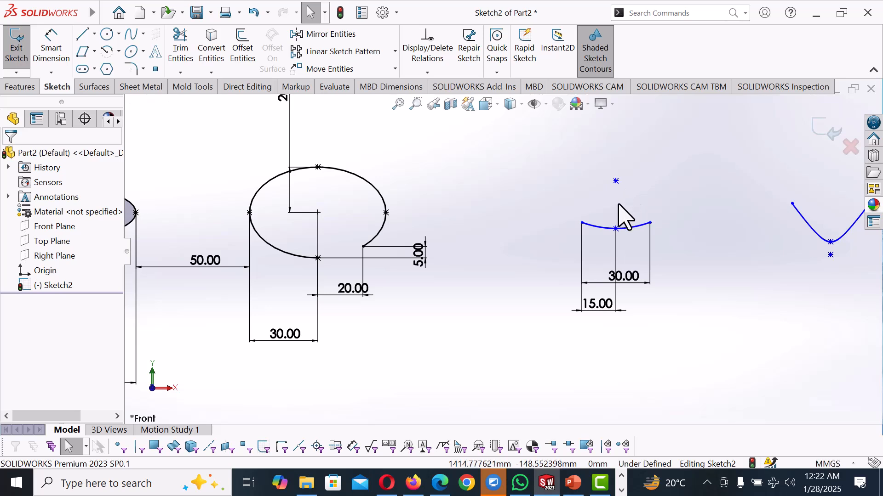
right_click_drag(551, 256, 554, 184)
left_click(386, 213)
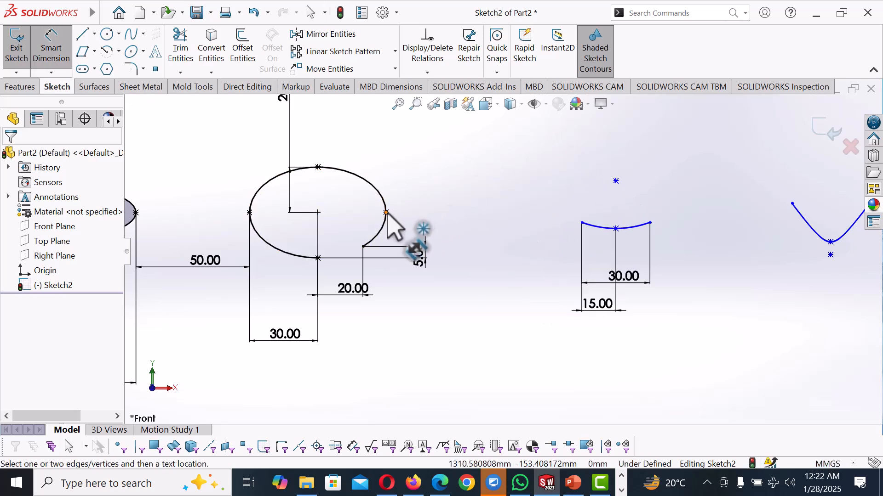
left_click(583, 223)
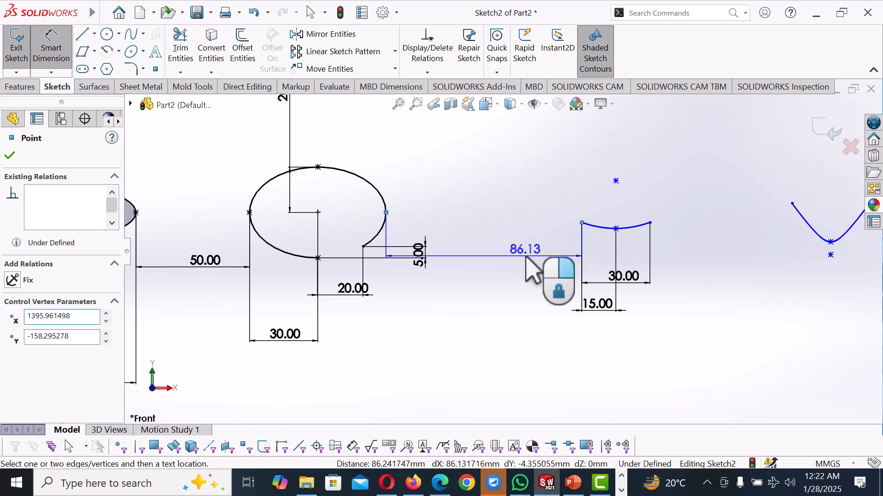
left_click(527, 257)
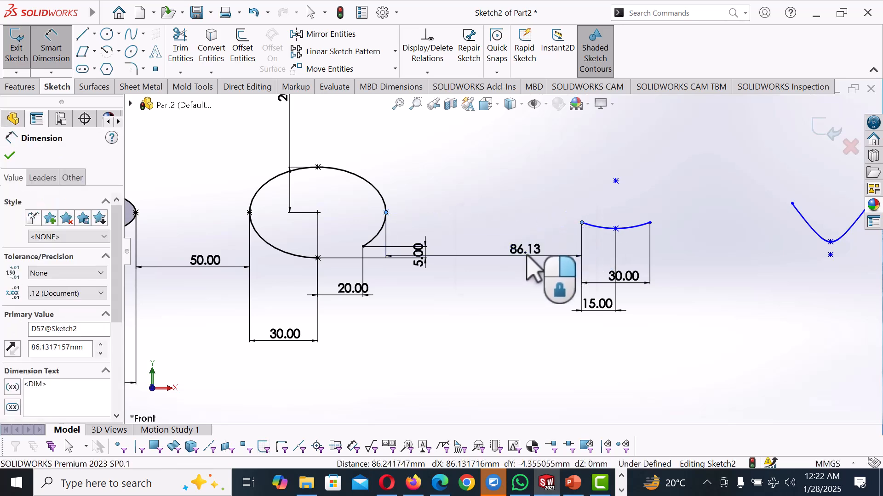
key("Return")
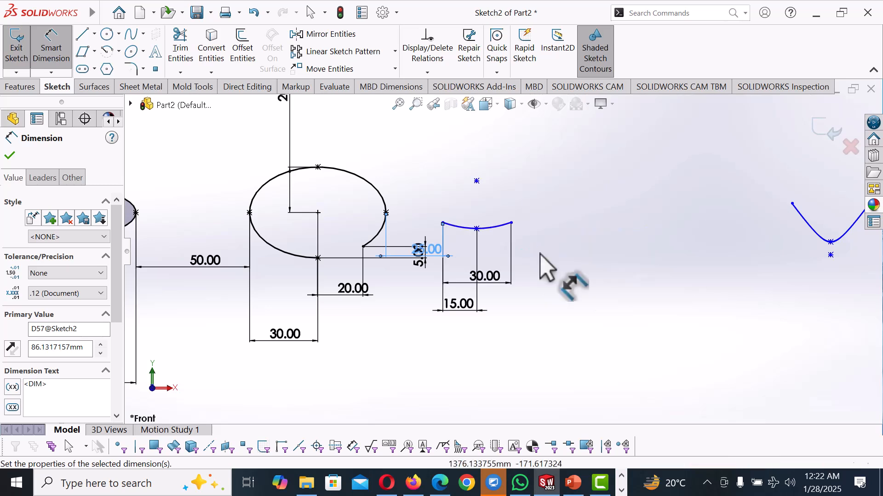
left_click(576, 221)
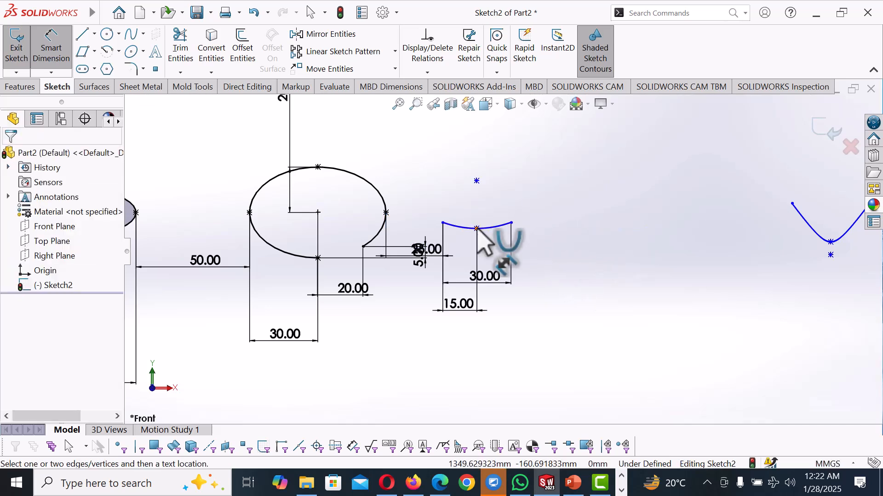
Step: Dimension the vertical distance between the parabola's vertex and its focus as 20 mm
left_click(477, 229)
left_click(477, 180)
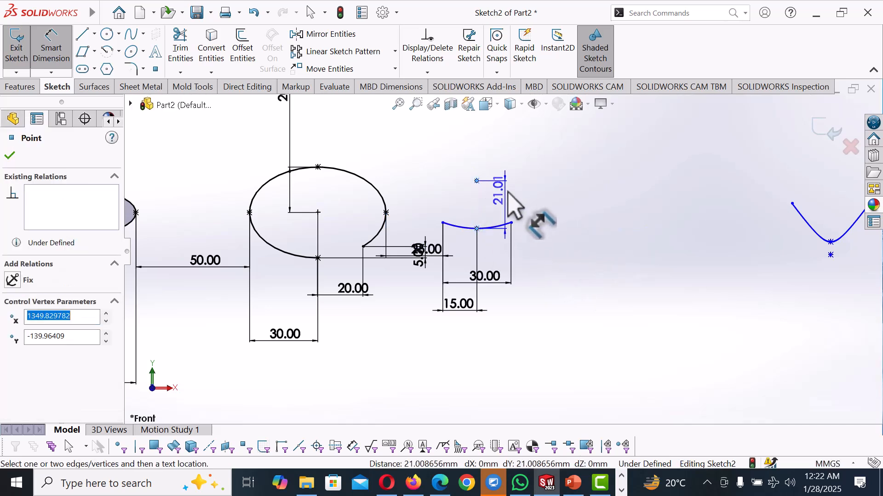
left_click(508, 195)
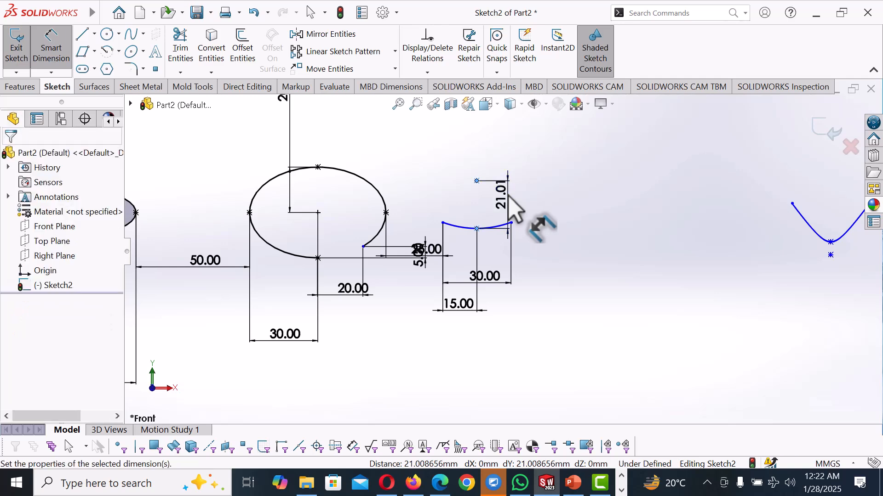
type("20")
key("Return")
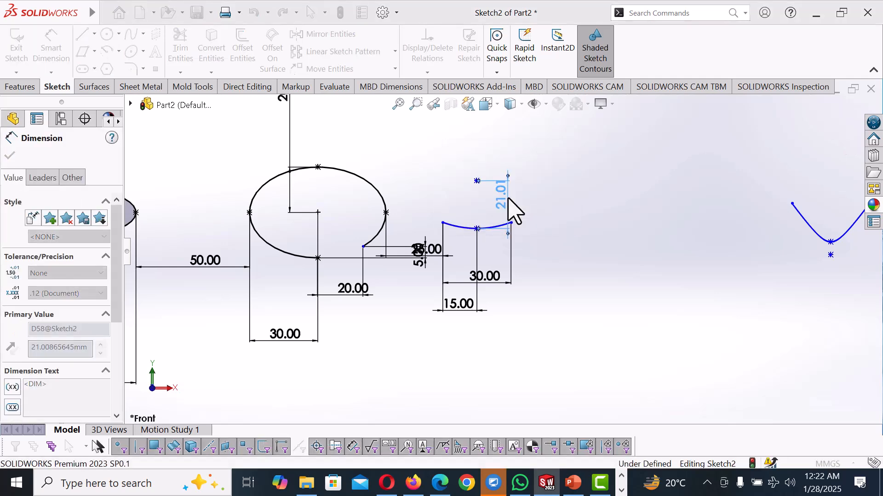
right_click(569, 227)
left_click(595, 262)
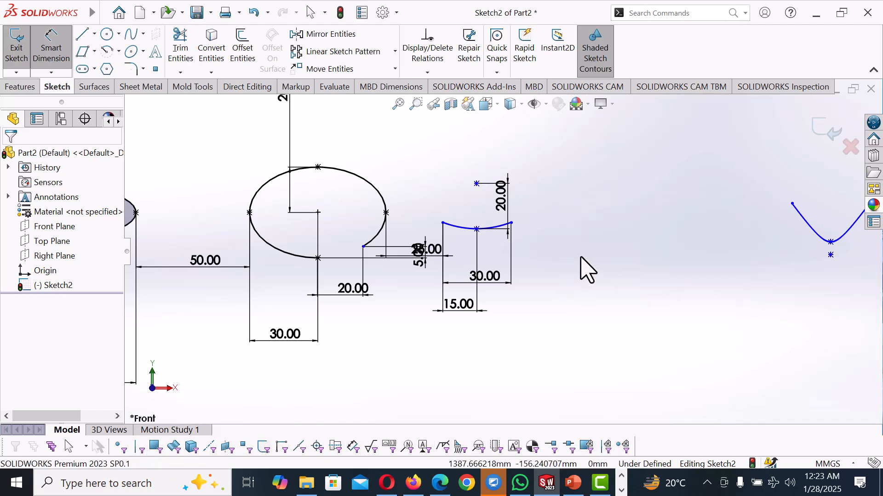
Step: Add a horizontal relation between the parabola's left end point and the partial ellipse's right quadrant point
left_click(443, 224)
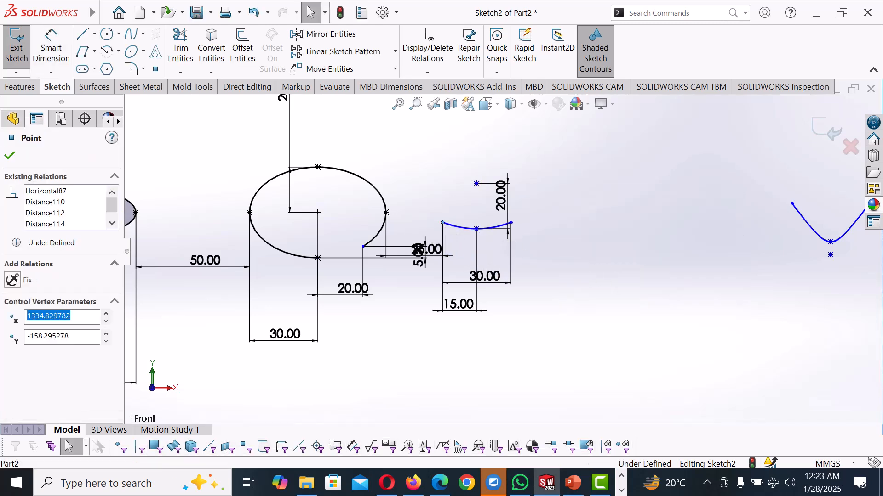
left_click(387, 213, "ctrl")
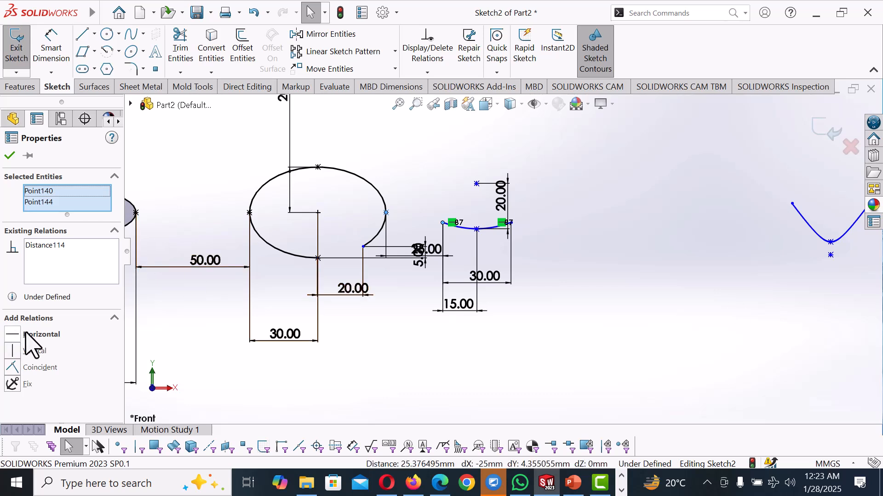
left_click(18, 340)
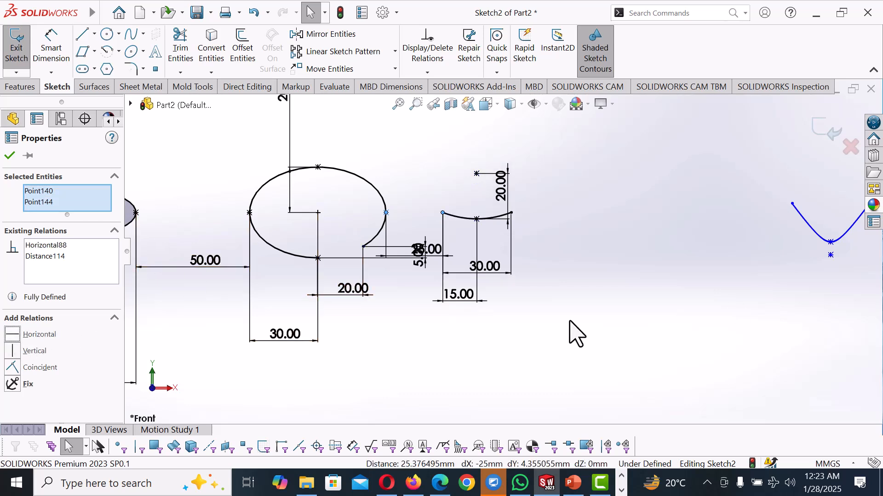
left_click(377, 272)
Step: Reposition the parabola's 20 mm vertex-to-focus dimension to the left of the curve
scroll(372, 245, "down", 4)
scroll(370, 246, "up", 6)
scroll(672, 232, "up", 2)
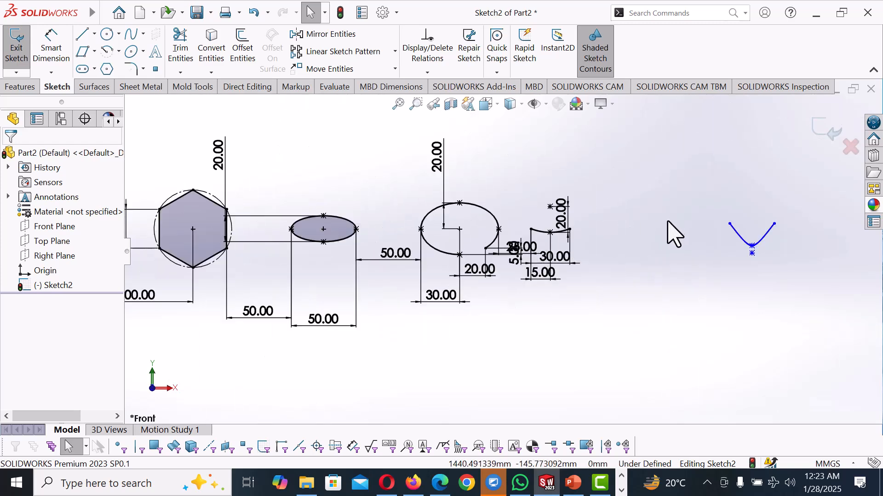
right_click_drag(656, 225, 641, 158)
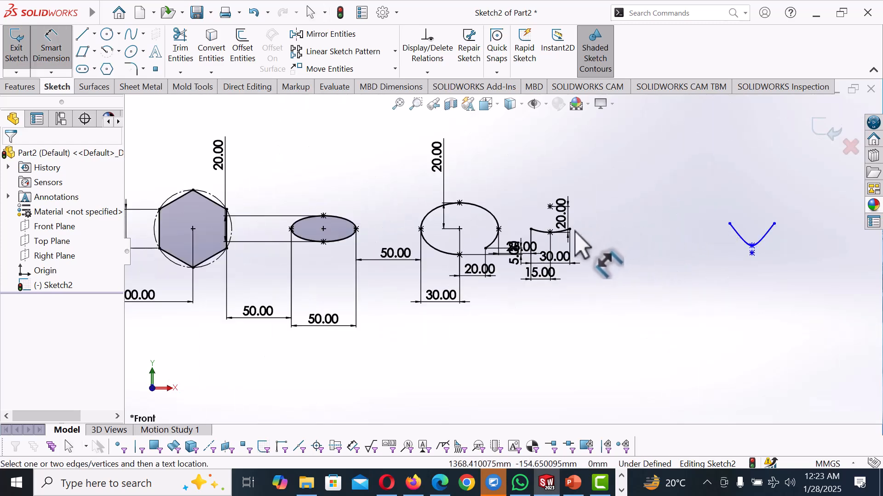
left_click(570, 230)
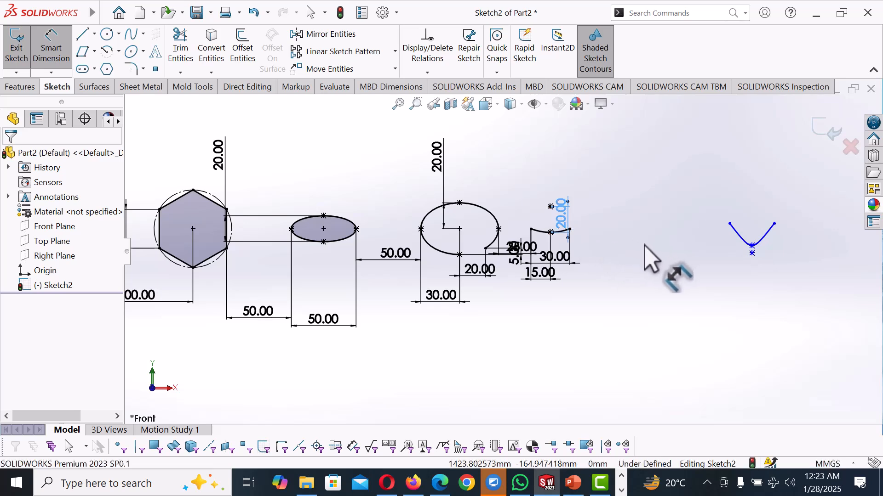
key("Escape")
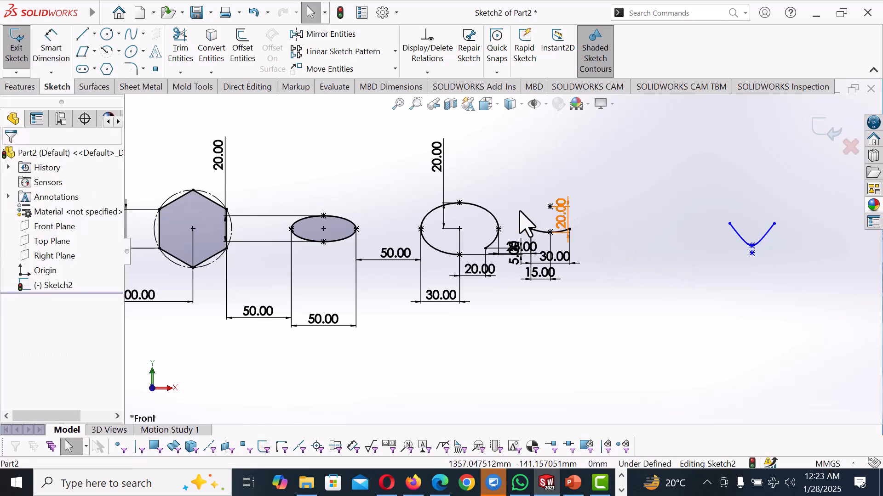
left_click_drag(555, 215, 499, 211)
left_click(626, 226)
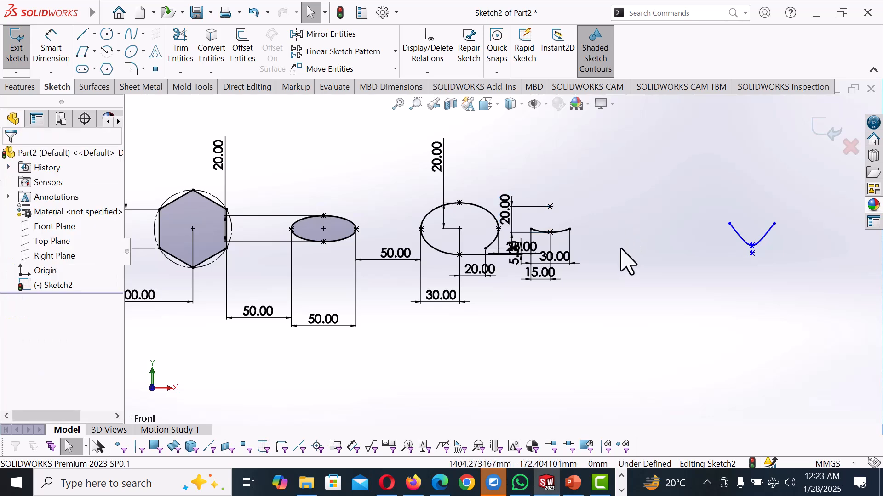
Step: Dimension the horizontal gap between the parabola's right end point and the conic's left end point as 30 mm
right_click_drag(620, 253, 609, 187)
left_click(571, 229)
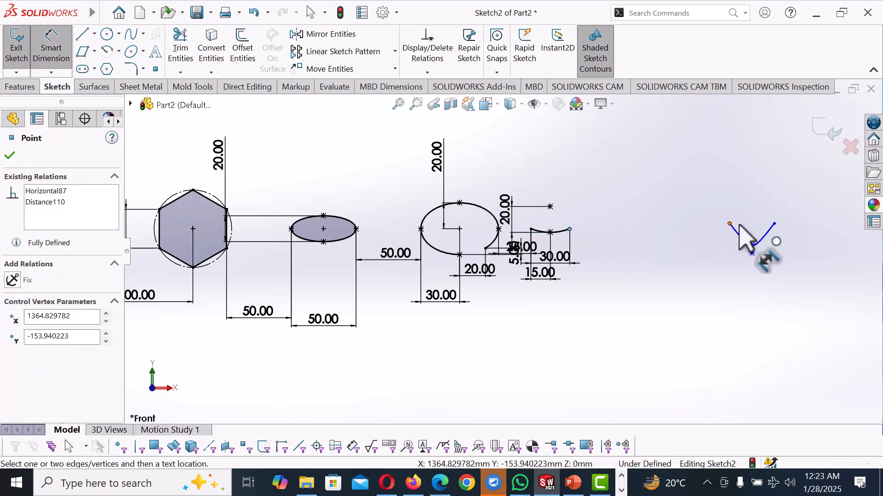
left_click(729, 225)
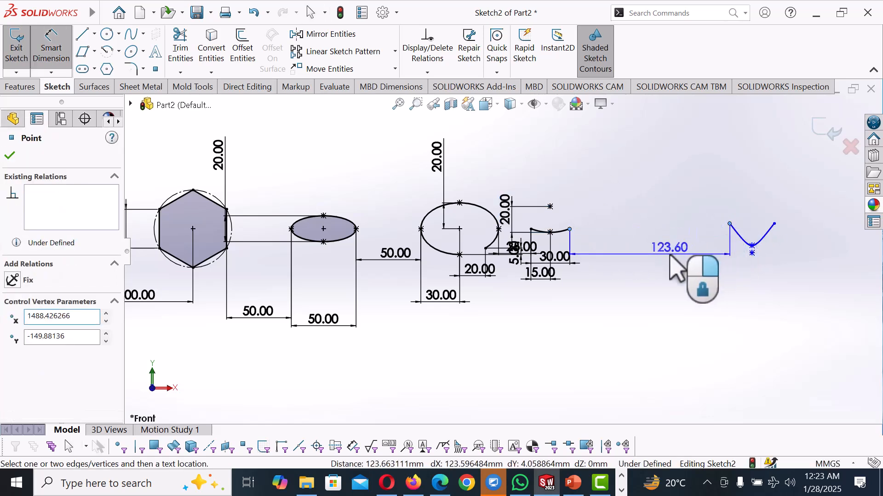
left_click(675, 268)
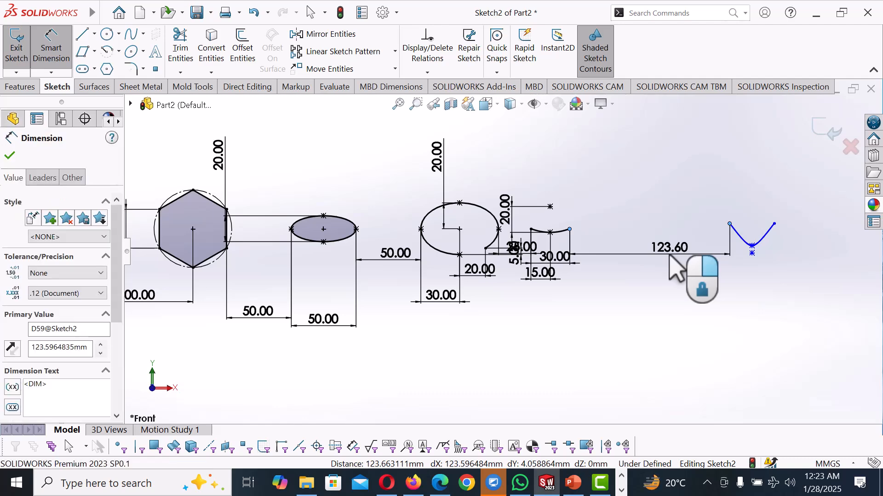
type("50")
key("Return")
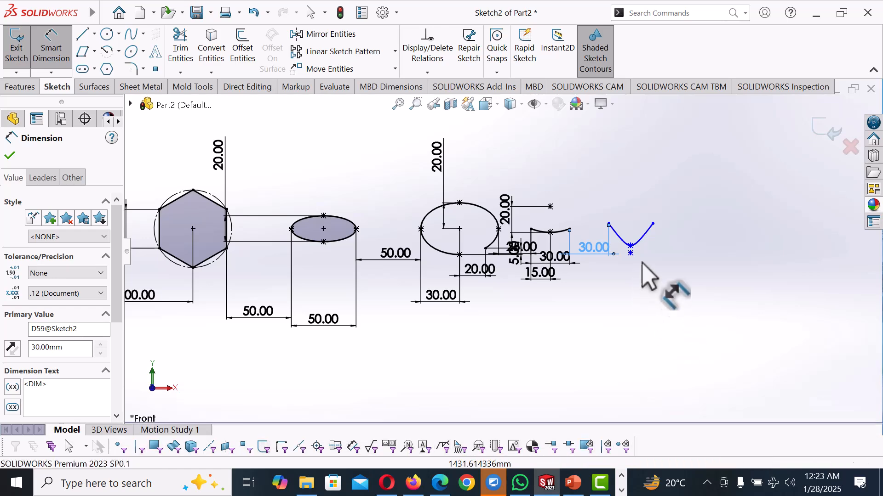
Step: Dimension the vertical distance between the conic's shoulder point and the vertex point below it as 5 mm
left_click(633, 253)
left_click(631, 254)
left_click(668, 259)
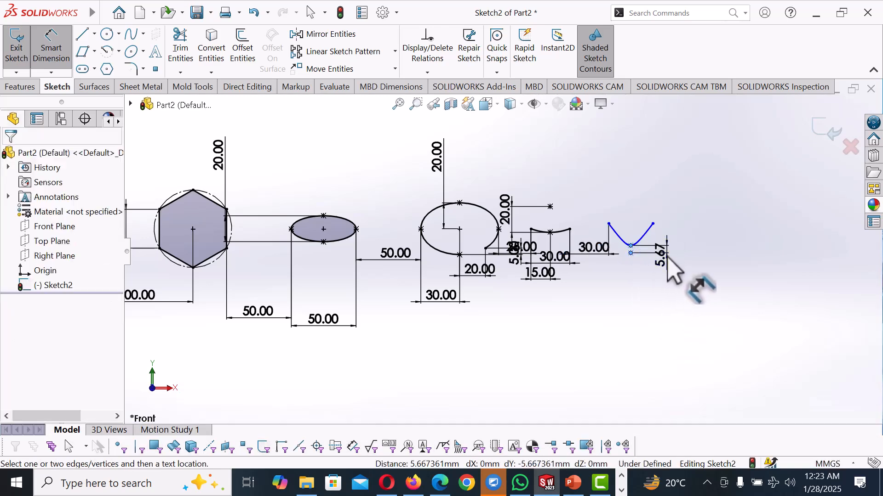
key("Return")
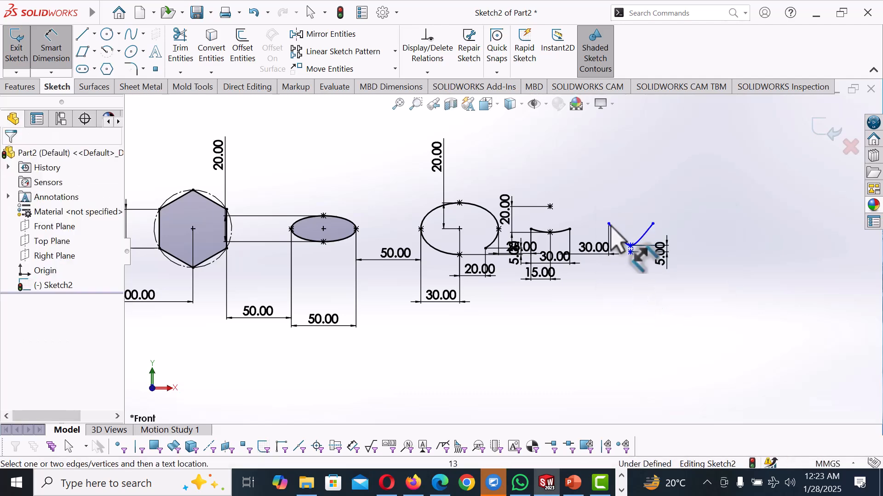
Step: Dimension the horizontal distance between the conic's two end points as 30 mm, placed above the curve
left_click(654, 225)
left_click(653, 225)
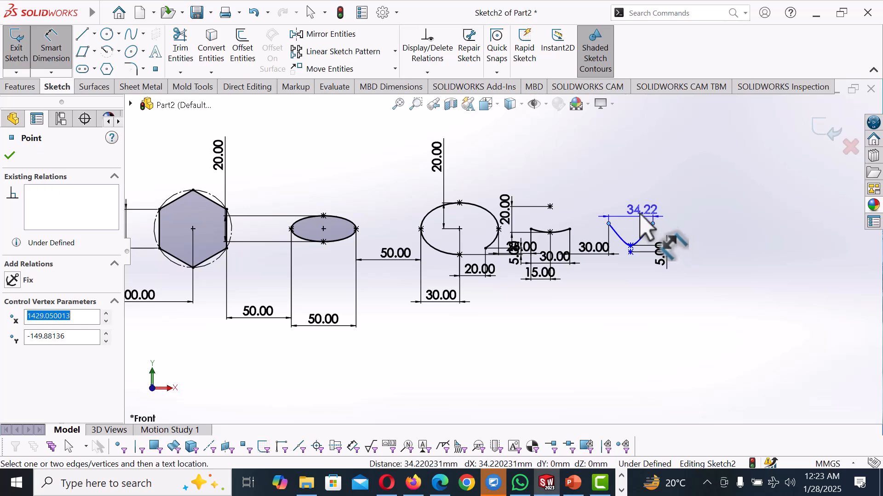
left_click(635, 204)
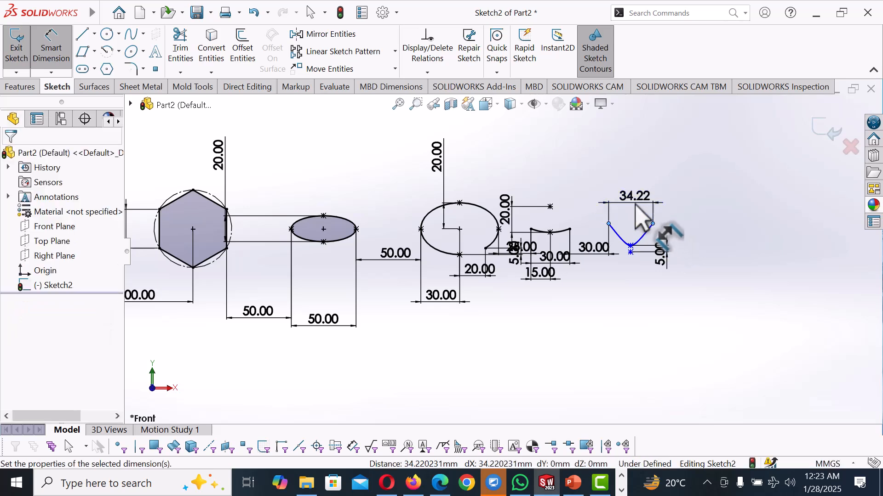
key("Return")
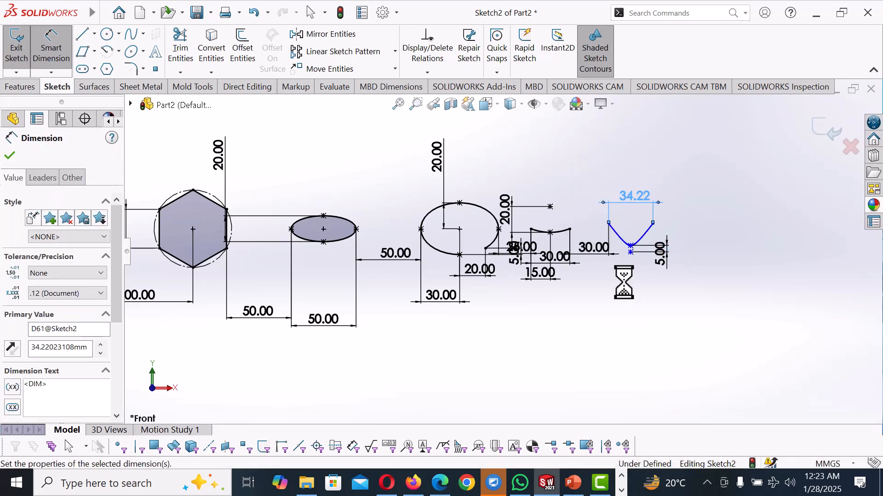
right_click(627, 296)
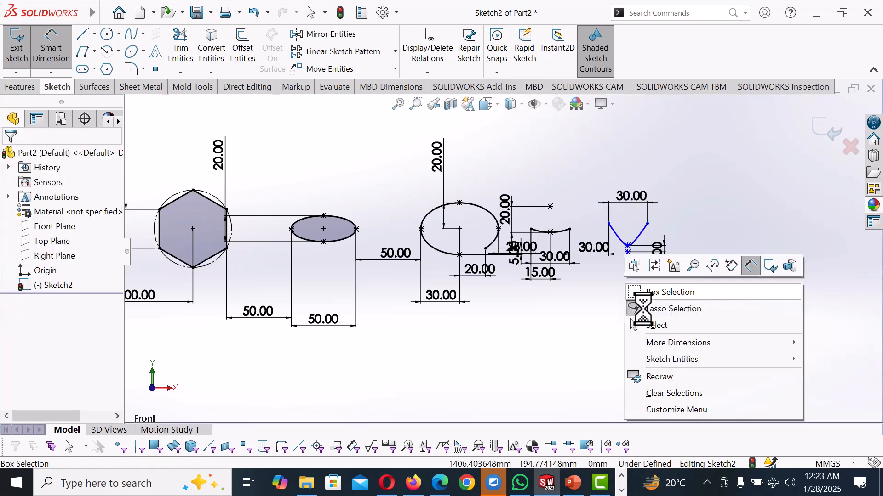
left_click(658, 328)
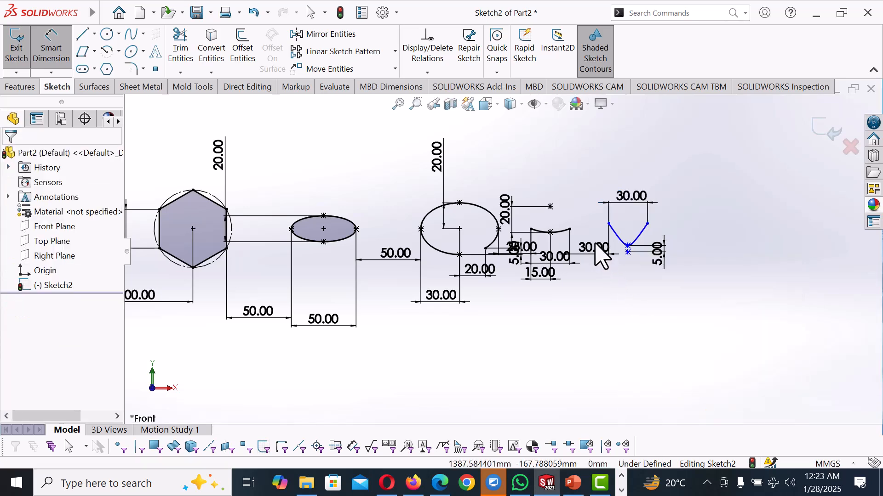
Step: Add a horizontal relation between the parabola's right end point and the conic's left end point
left_click(569, 228)
left_click(456, 253, "ctrl")
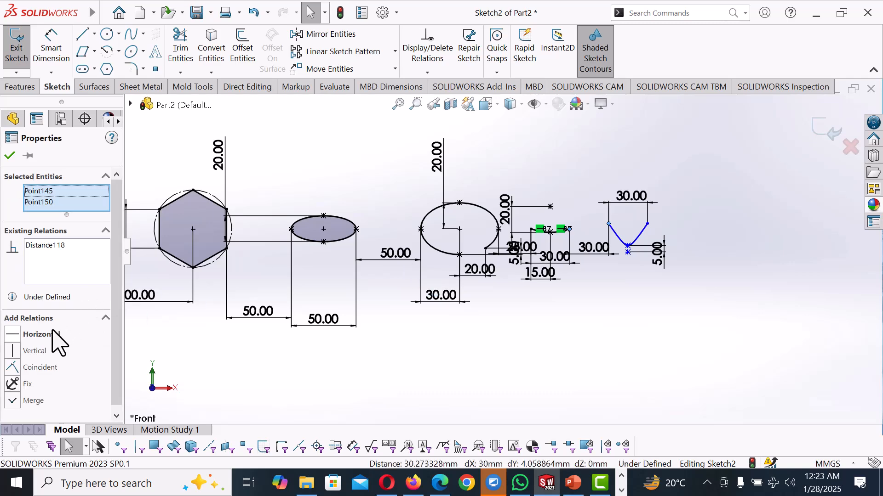
left_click(13, 335)
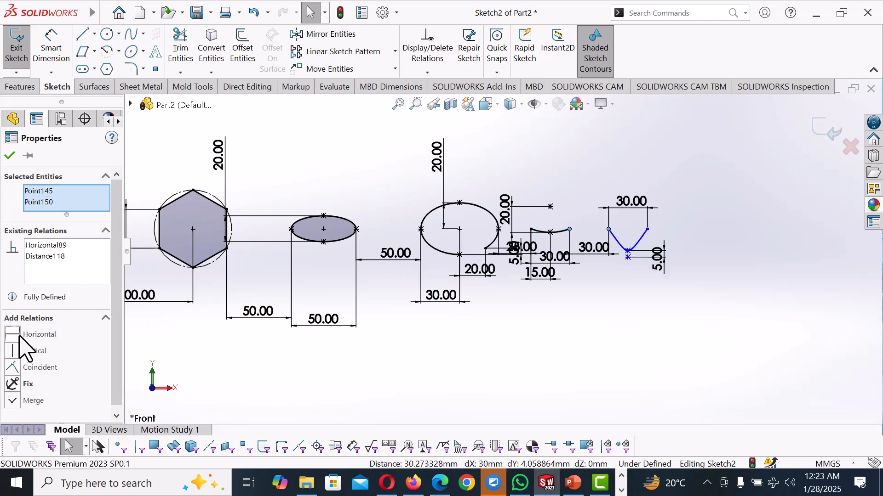
left_click(611, 334)
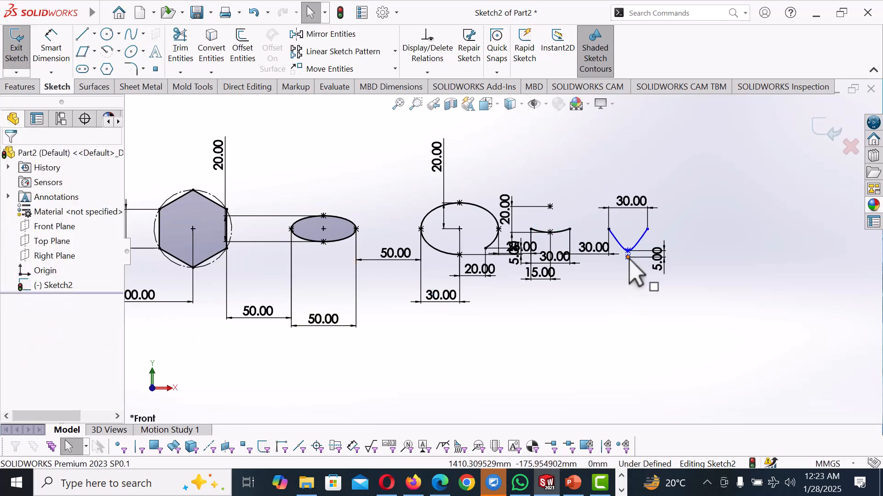
left_click(628, 254)
left_click(627, 251, "ctrl")
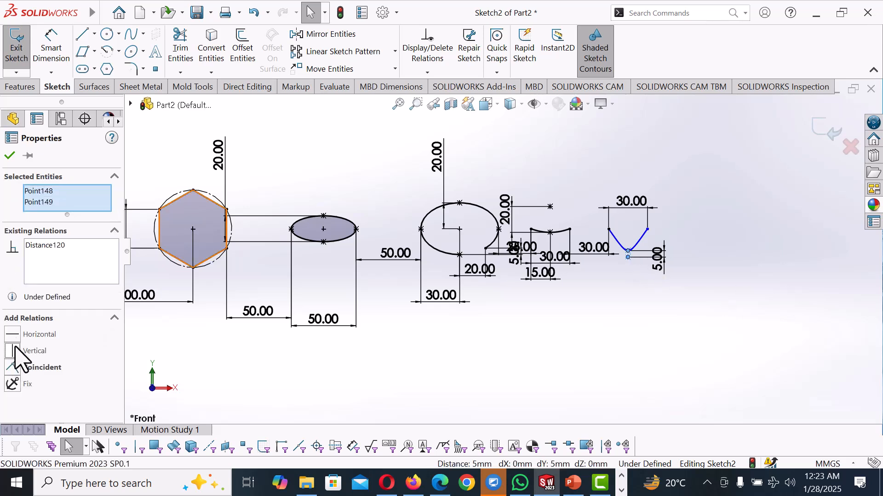
left_click(618, 371)
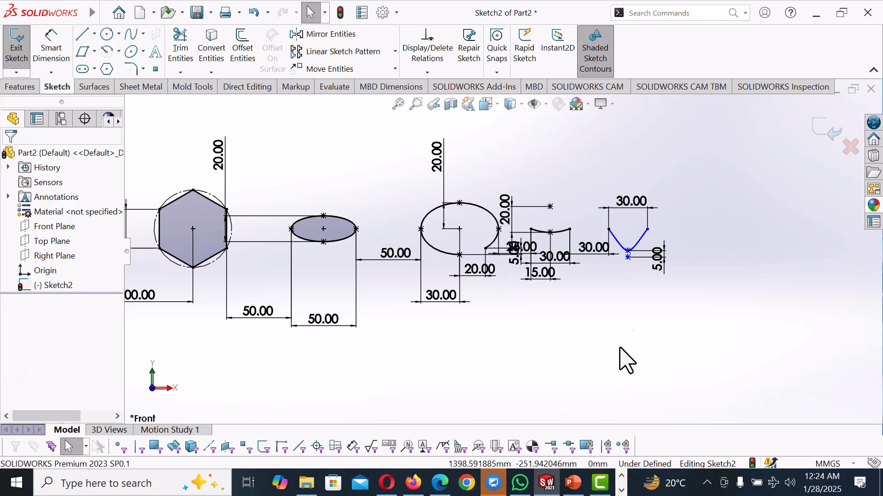
Step: Move the conic's right end point up and down to check its remaining freedom
left_click(648, 229)
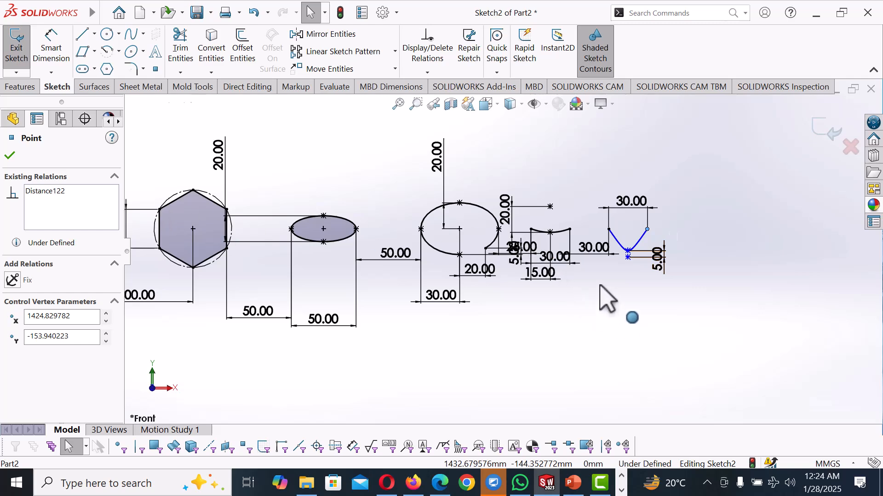
left_click_drag(647, 229, 646, 222)
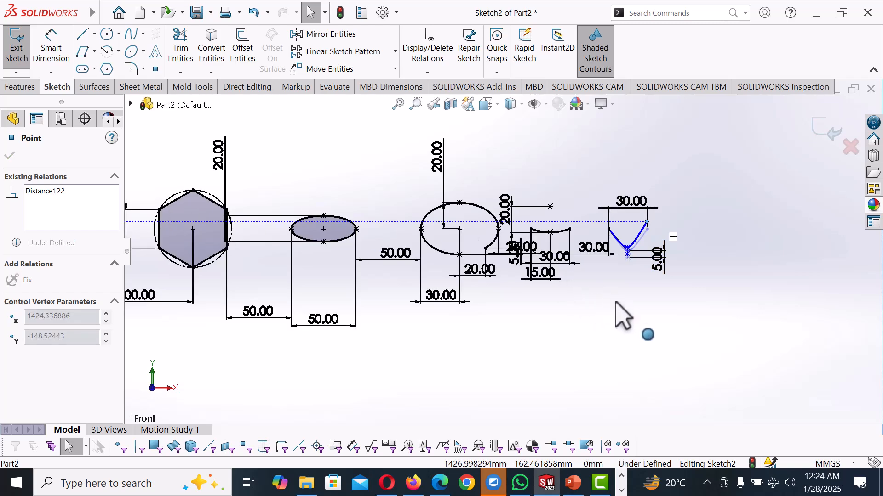
left_click_drag(607, 238, 603, 244)
left_click(615, 298)
scroll(616, 294, "up", 1)
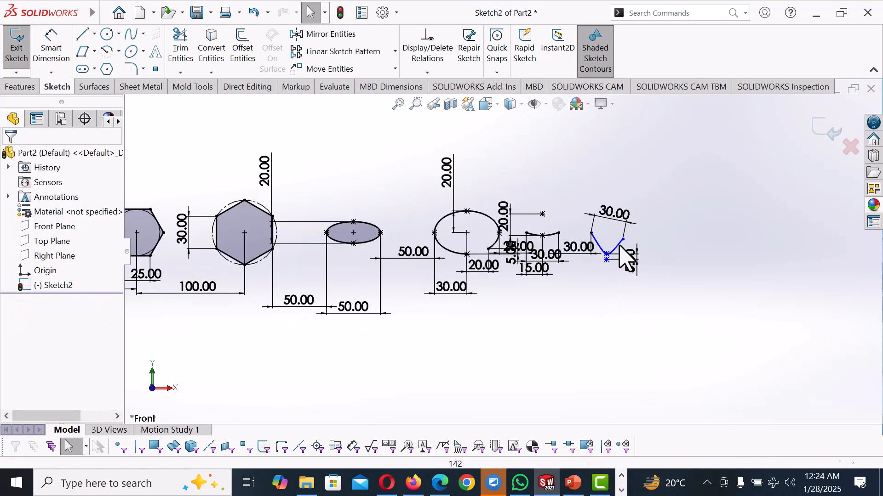
scroll(596, 248, "down", 2)
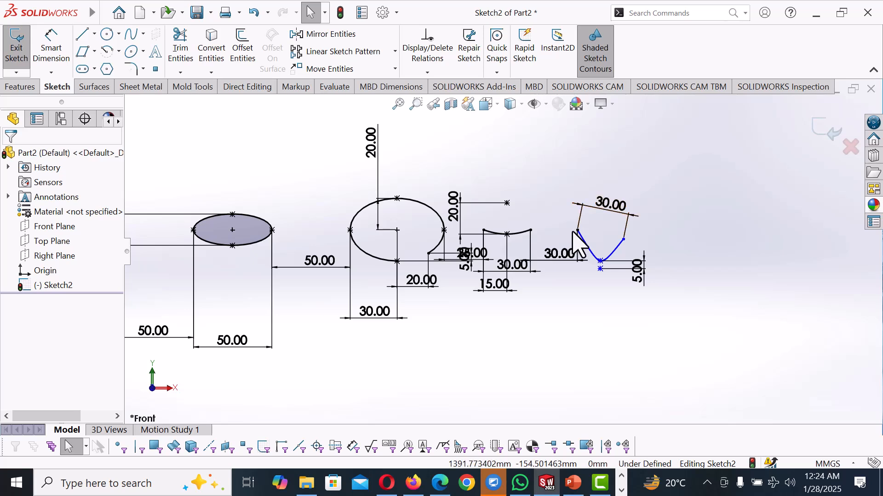
Step: Add a horizontal relation between the conic's left and right end points
left_click(577, 230)
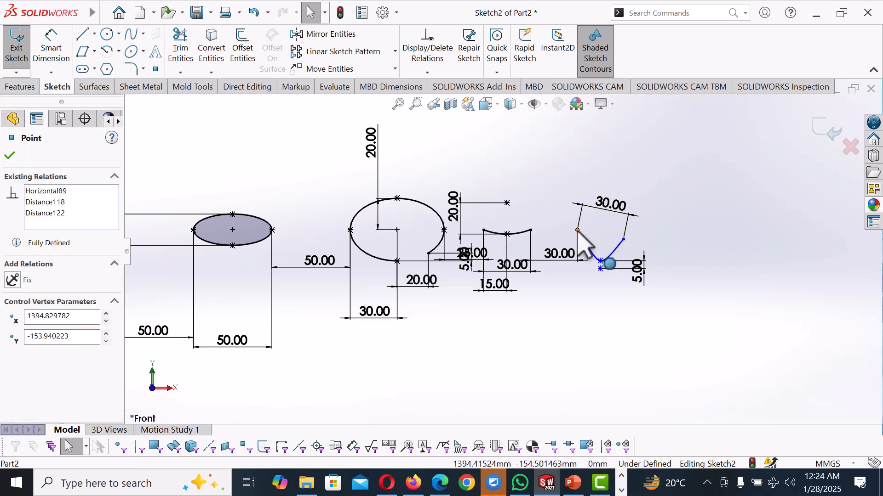
left_click(624, 240, "ctrl")
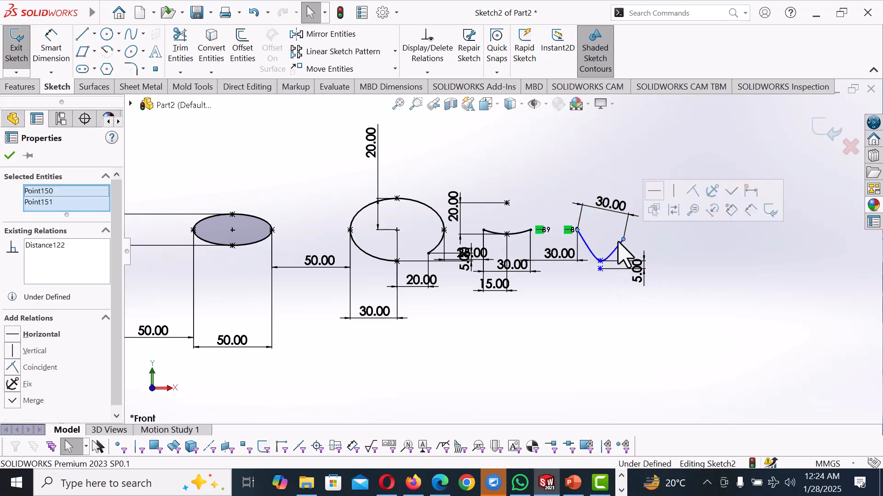
left_click(14, 335)
left_click(607, 345)
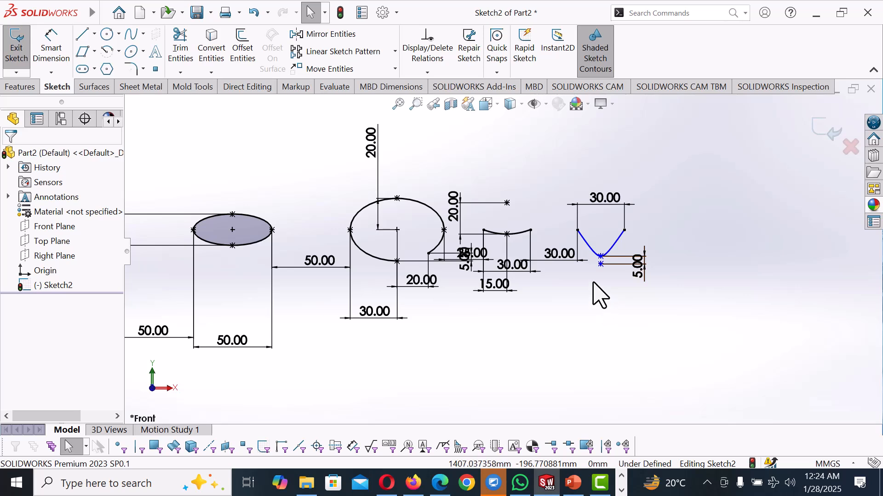
Step: Try to dimension the horizontal distance between the conic's left end point and its lower middle point
right_click_drag(593, 287, 590, 224)
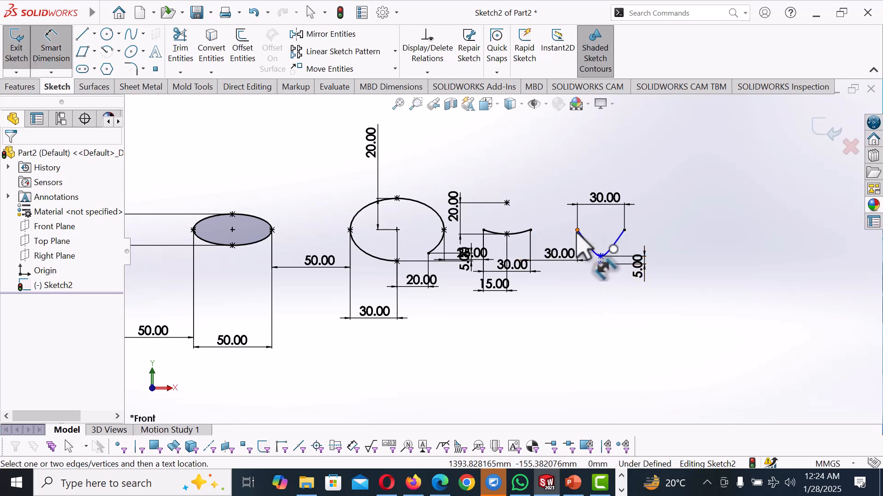
left_click(578, 231)
left_click(601, 256)
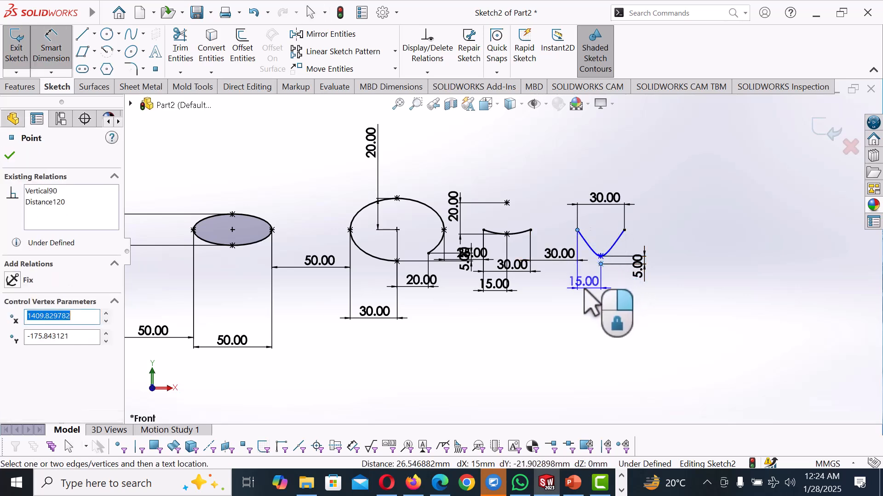
left_click(585, 290)
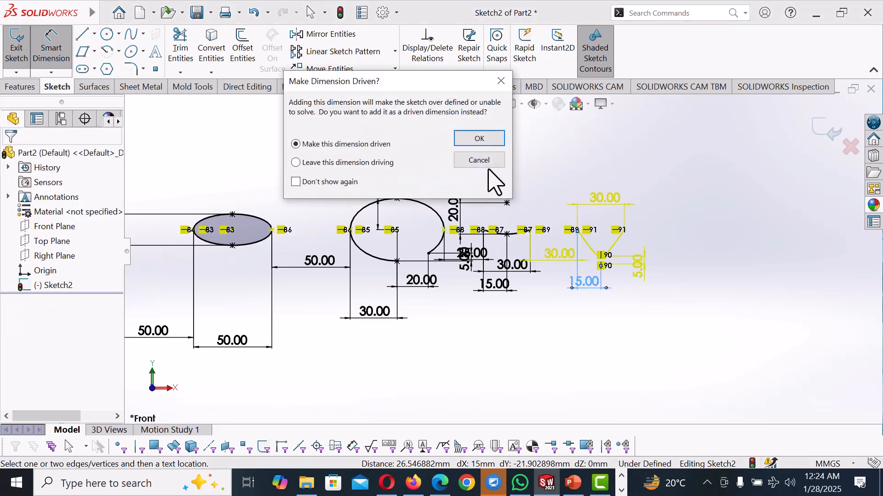
left_click(479, 160)
key("ctrl+z")
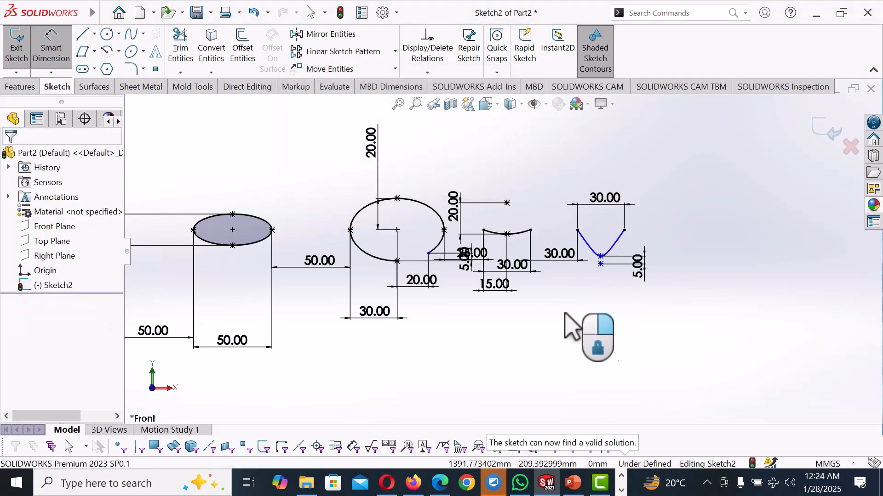
right_click(646, 224)
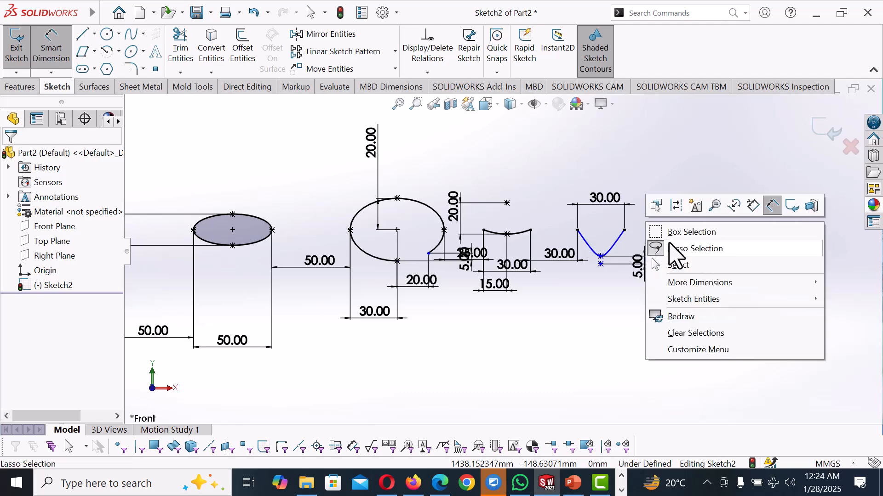
left_click(675, 266)
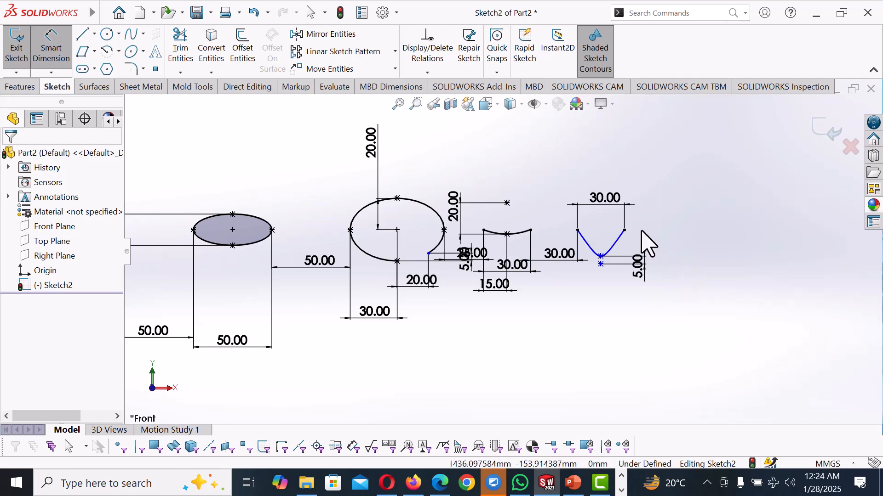
Step: Pull on the conic's right end point to check which way the curve can still move
left_click(624, 230)
mouse_move(634, 237)
left_mouse_down()
mouse_move(656, 223)
mouse_move(635, 224)
left_mouse_up()
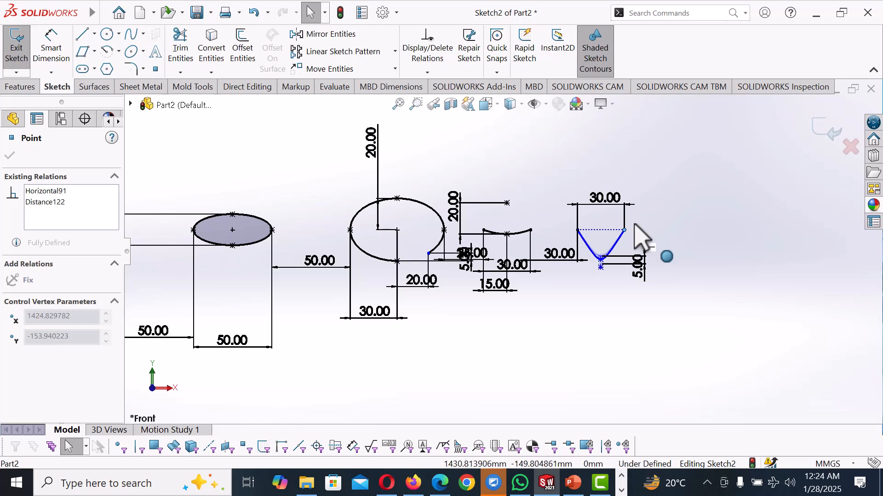
left_click_drag(617, 265, 583, 319)
Step: Dimension the vertical distance between the conic's shoulder point and its right end point as 15 mm
right_click_drag(597, 365, 602, 345)
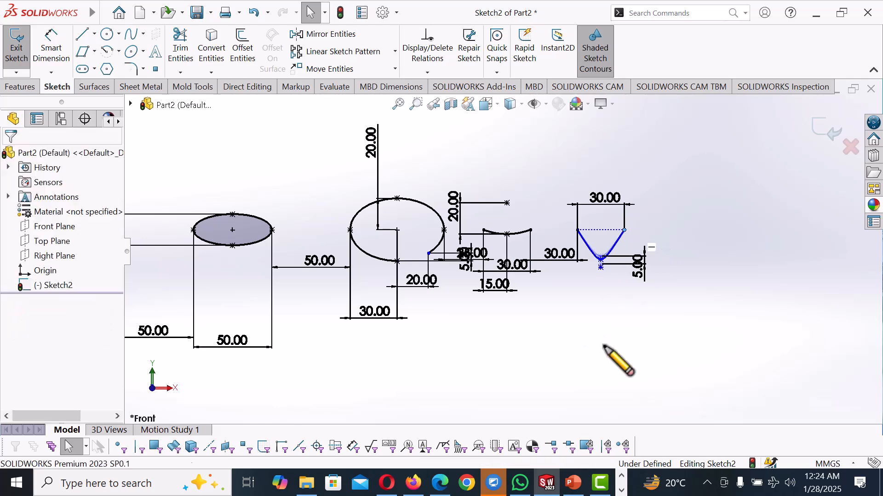
left_click(601, 260)
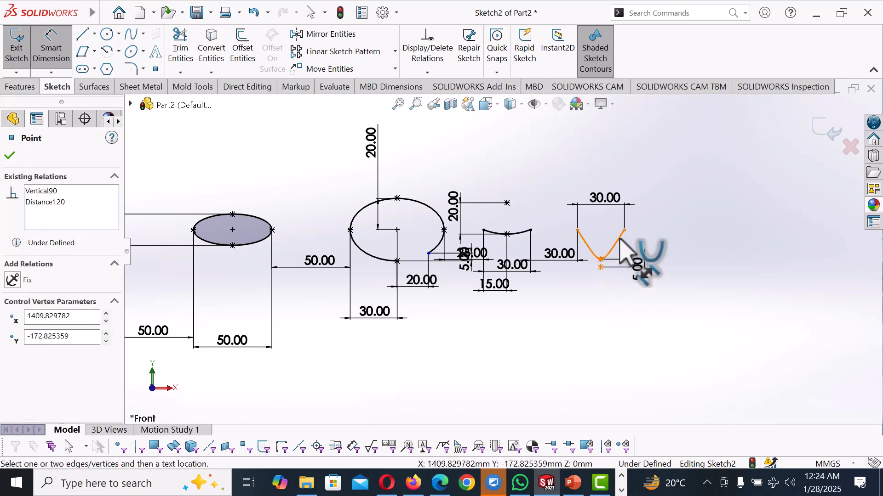
left_click(624, 231)
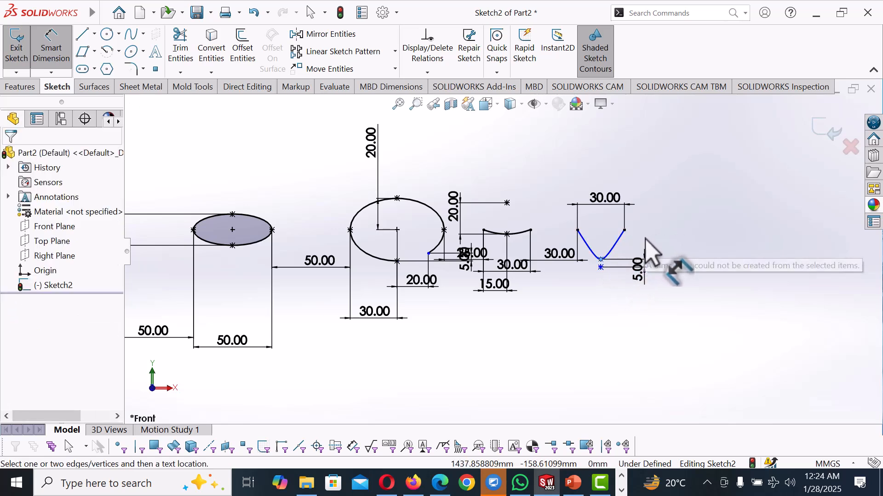
left_click(625, 231)
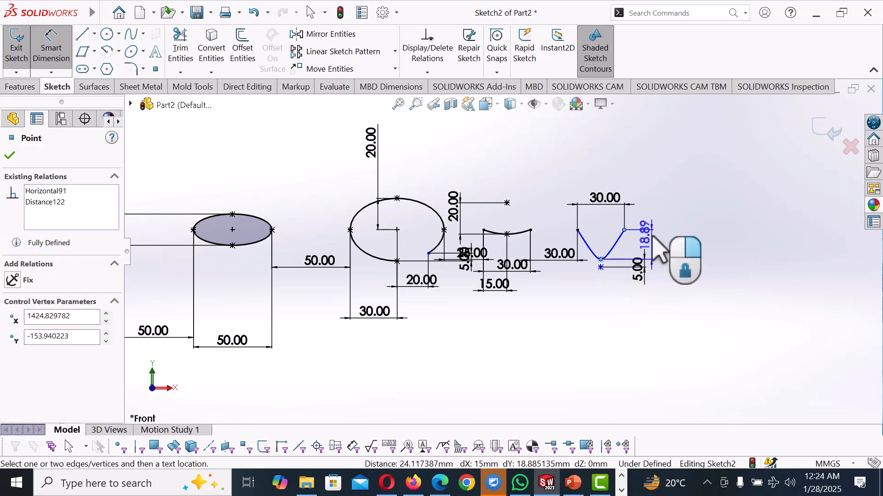
left_click(653, 238)
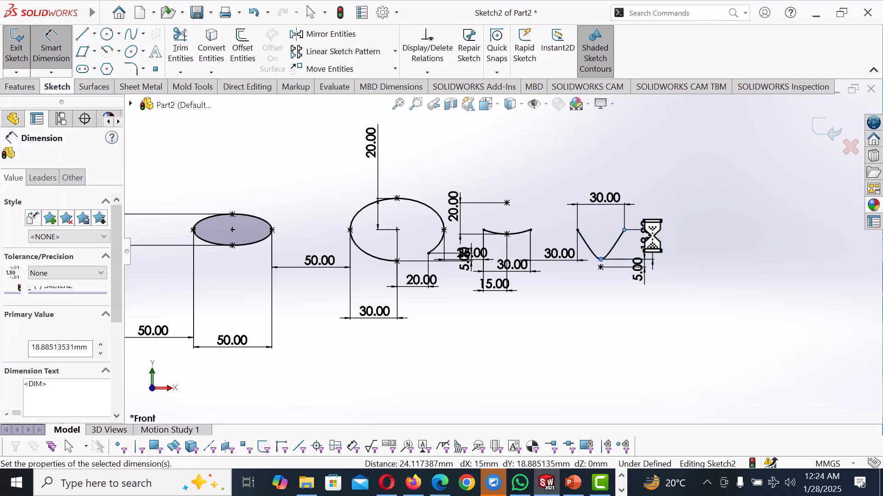
type("15")
key("Return")
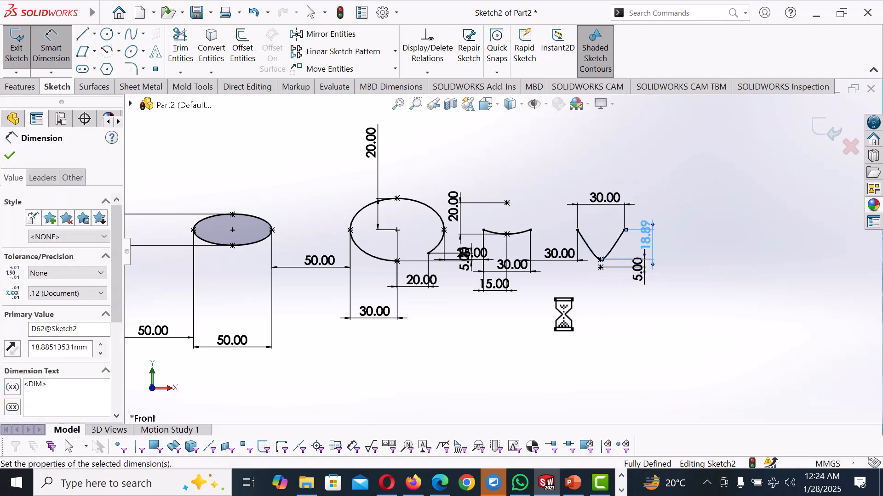
left_click(563, 315)
Step: Review both rows of dimensioned shapes across the whole sketch, from the origin to the parabola and conic
scroll(563, 315, "up", 4)
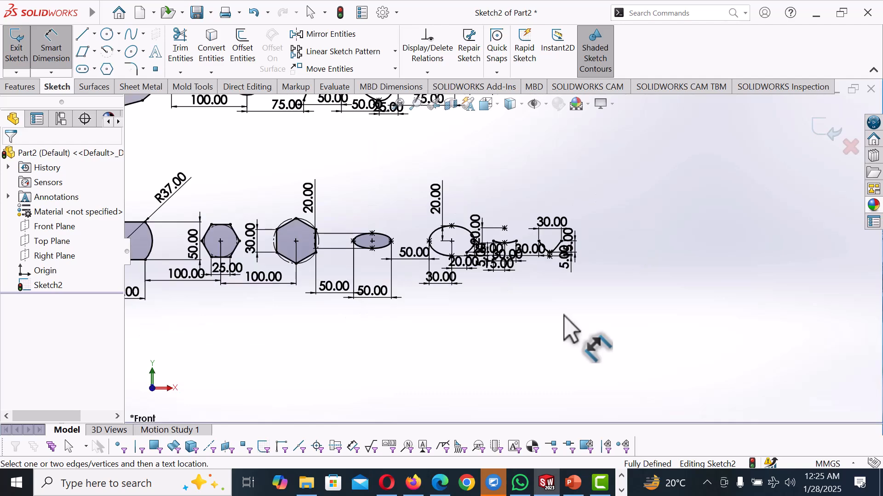
scroll(564, 315, "up", 3)
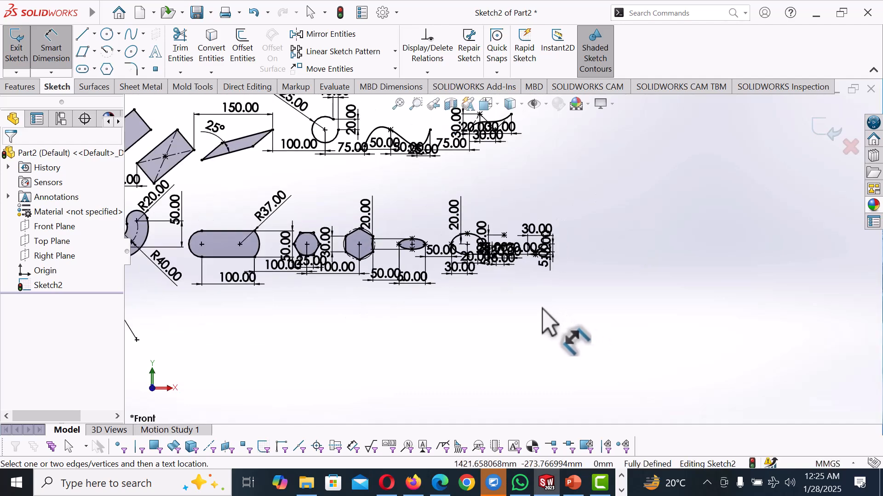
scroll(542, 308, "up", 2)
scroll(542, 308, "up", 2)
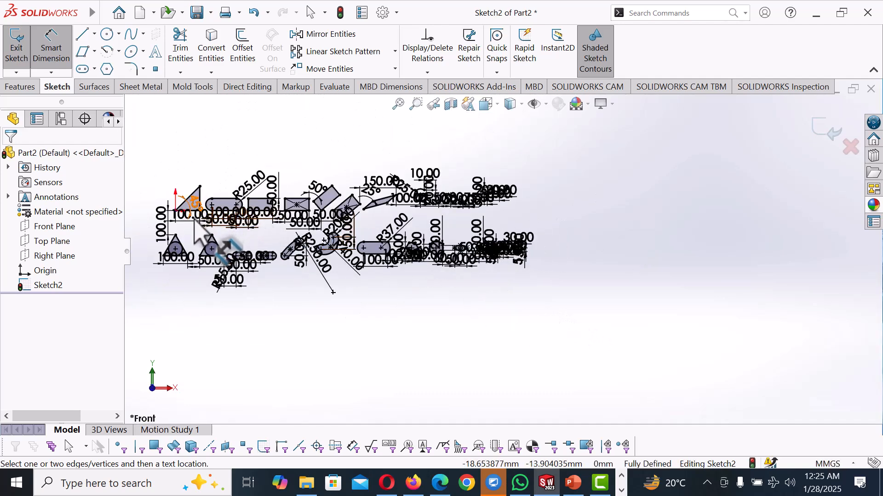
scroll(281, 244, "down", 2)
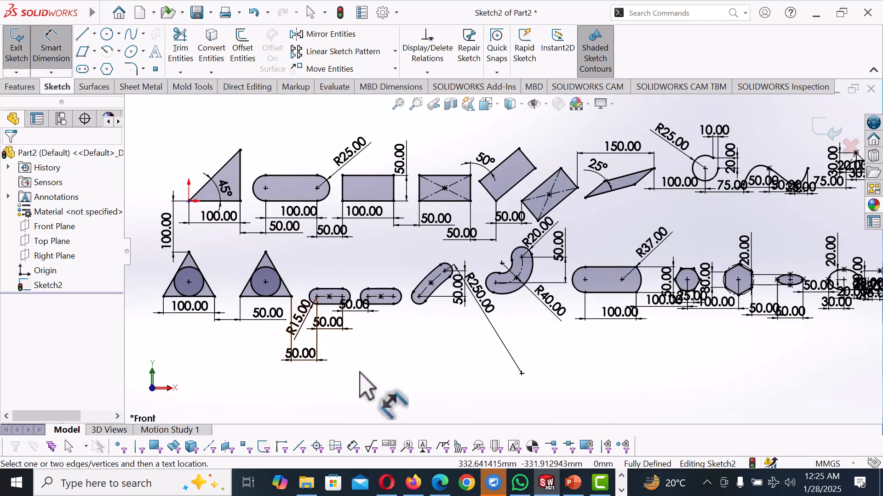
right_click(364, 389)
left_click(392, 402)
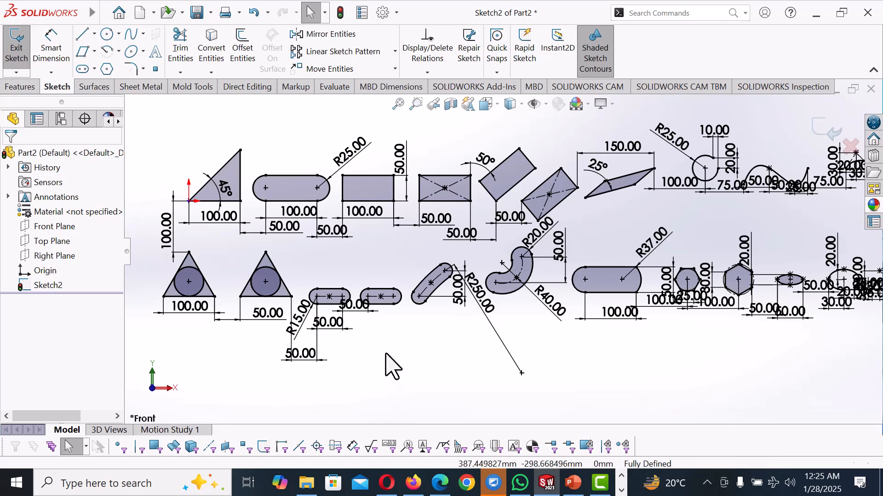
scroll(392, 365, "up", 2)
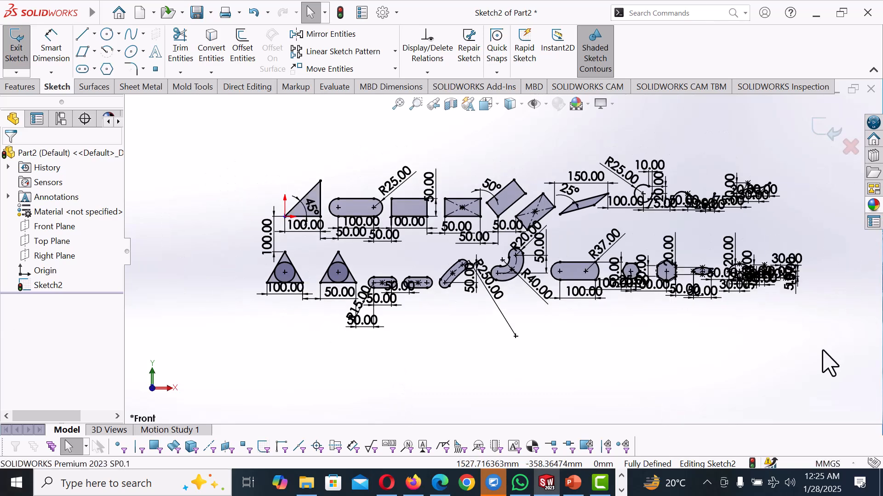
scroll(744, 239, "down", 2)
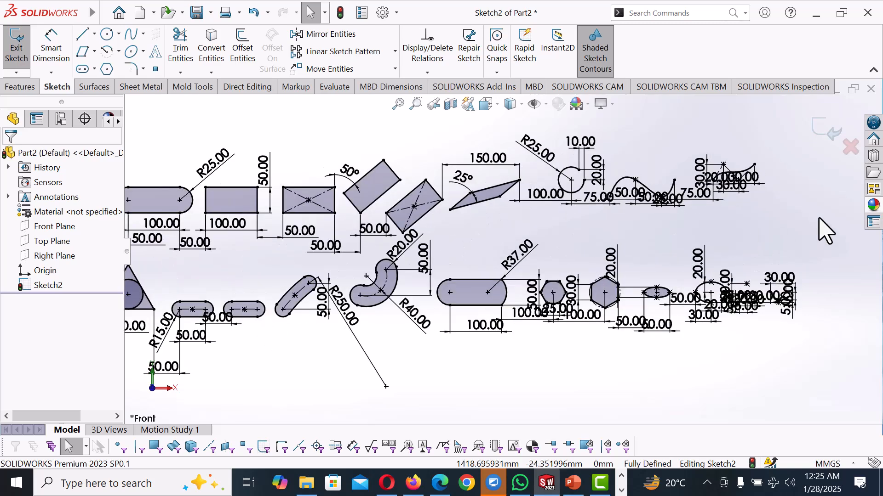
scroll(382, 187, "up", 1)
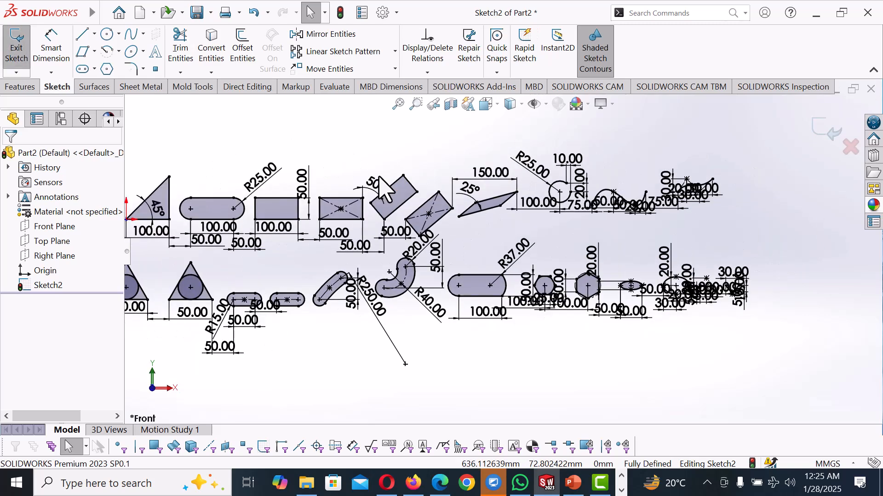
scroll(383, 188, "up", 1)
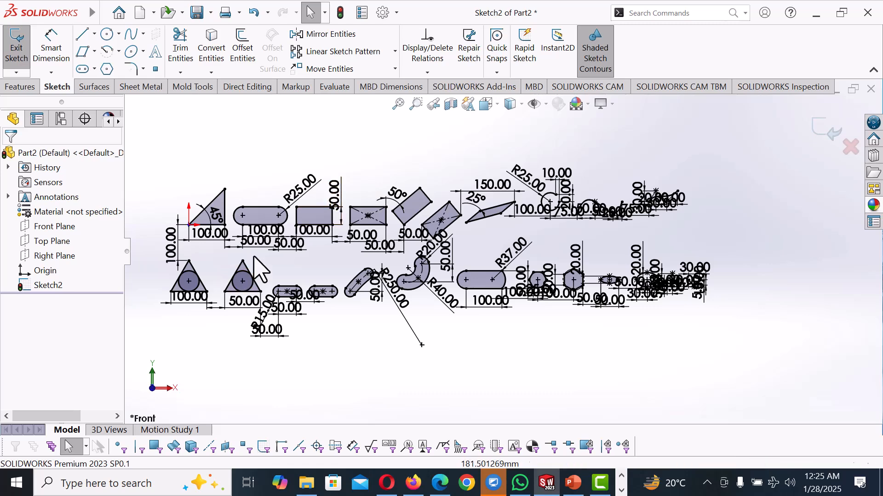
scroll(193, 254, "down", 1)
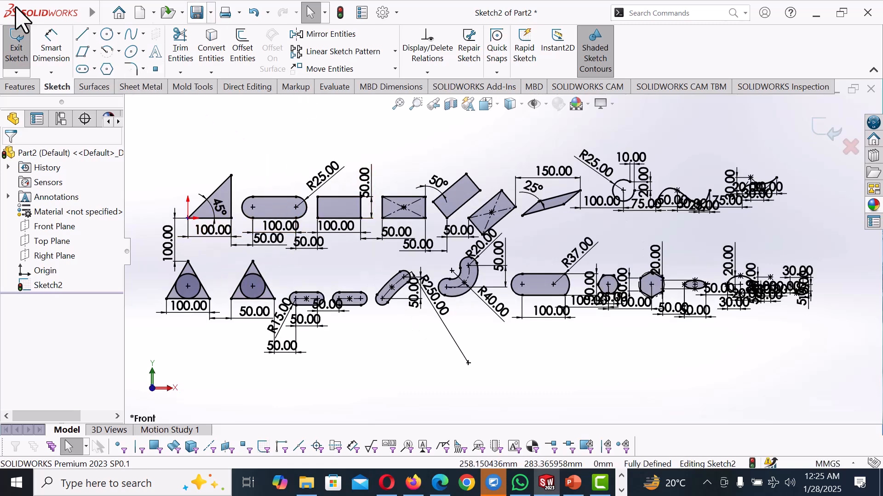
Step: Sketch a corner rectangle about 127 mm wide and 72 mm high in the empty area below the large straight slot
left_click(94, 51)
left_click(106, 67)
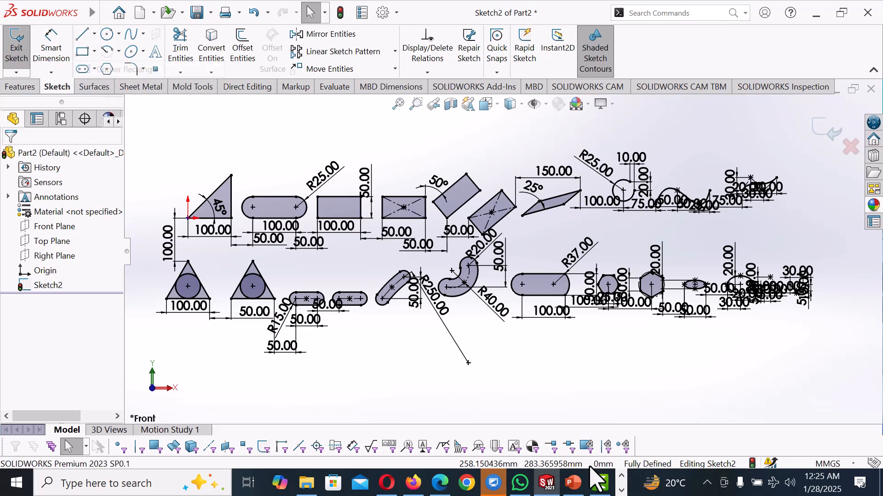
left_click(554, 357)
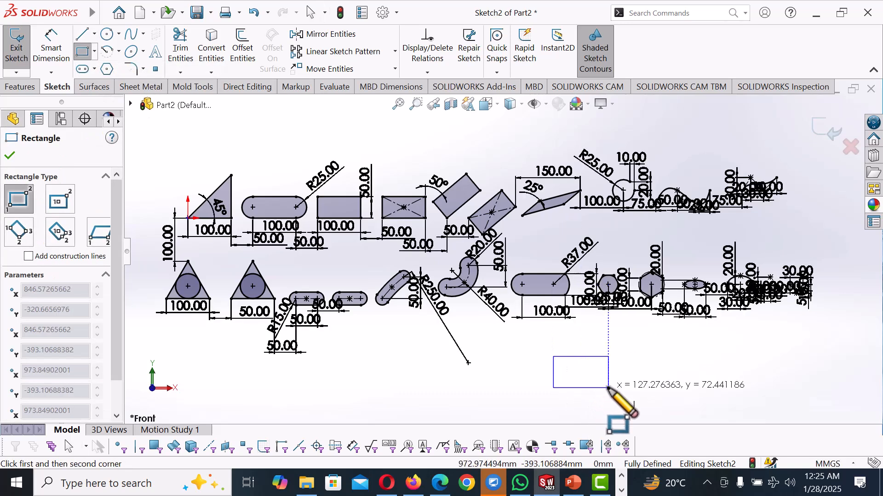
left_click(608, 387)
right_click(641, 401)
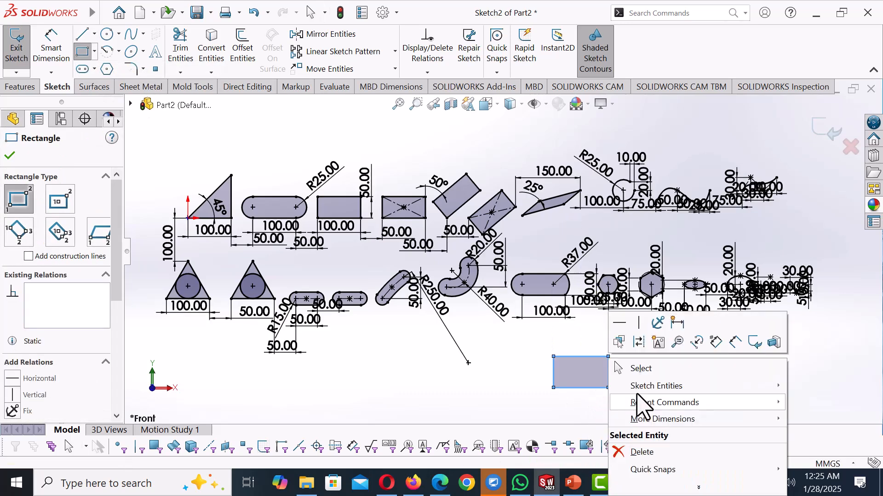
left_click(630, 366)
Step: Dimension the new rectangle's right edge as 70 mm high
right_click_drag(640, 356, 637, 331)
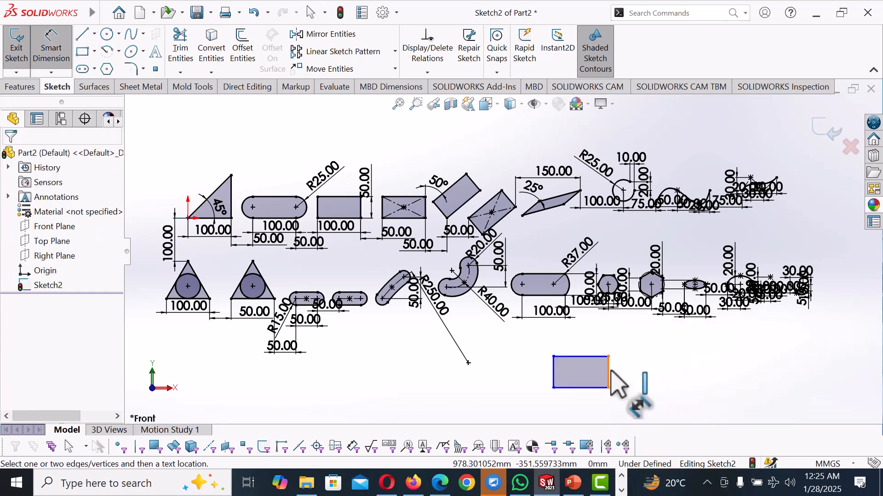
left_click(610, 370)
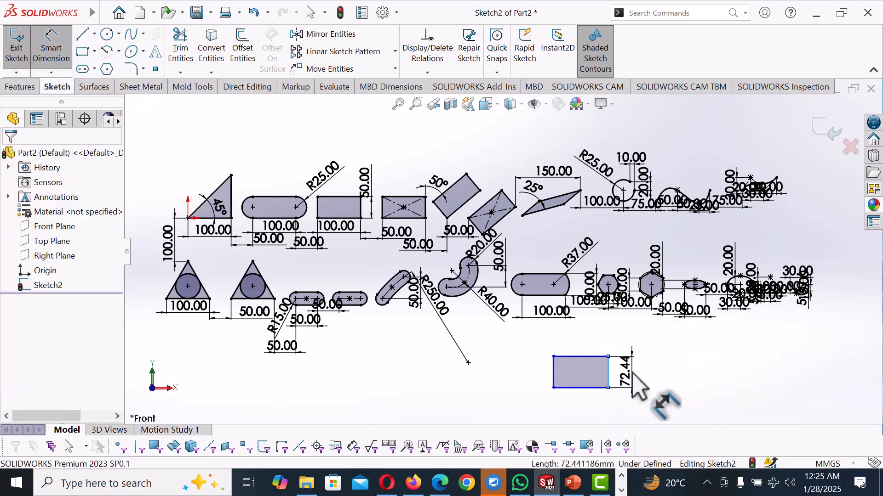
left_click(637, 384)
type("100")
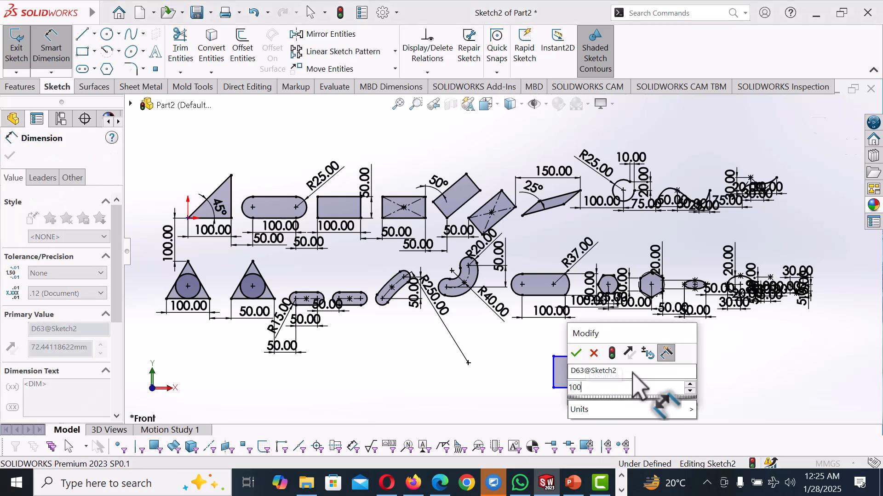
key("BackSpace")
key("BackSpace")
key("BackSpace")
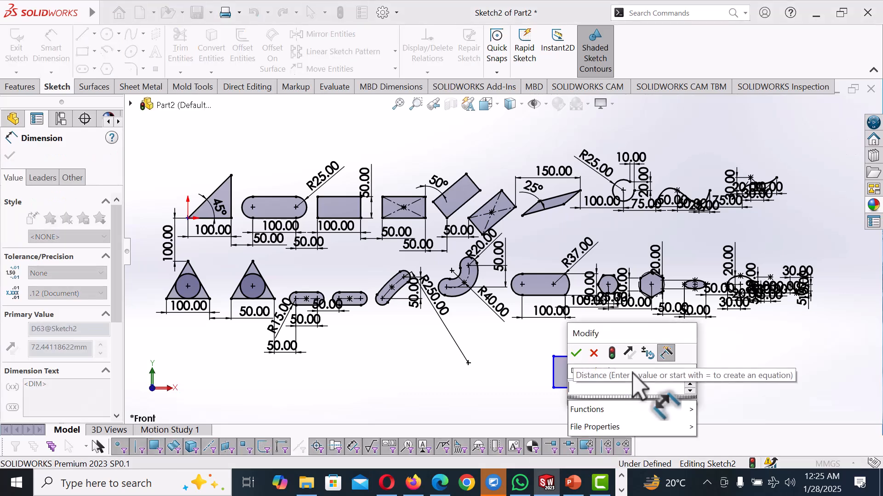
type("50")
key("Return")
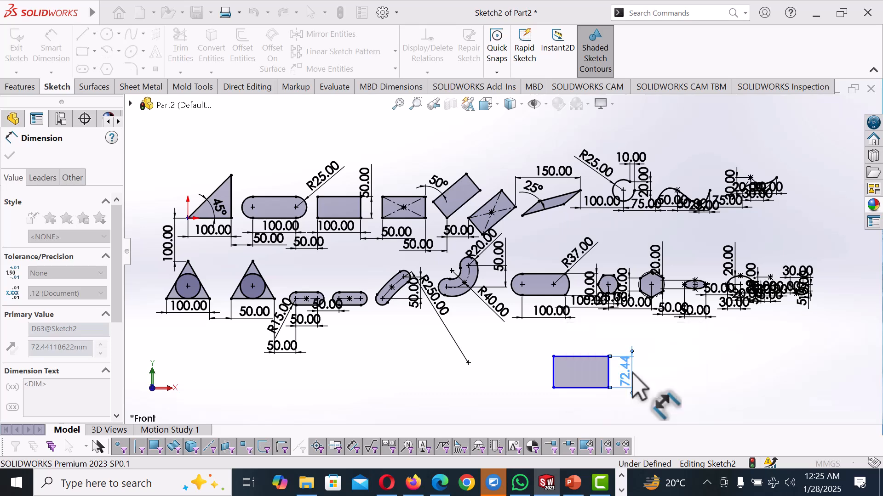
Step: Dimension the rectangle's top edge as 100 mm wide
left_click(596, 358)
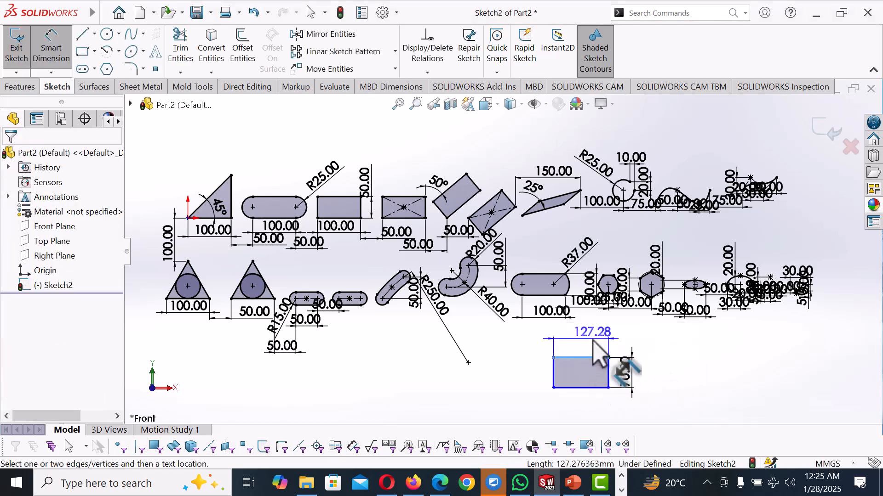
left_click(594, 342)
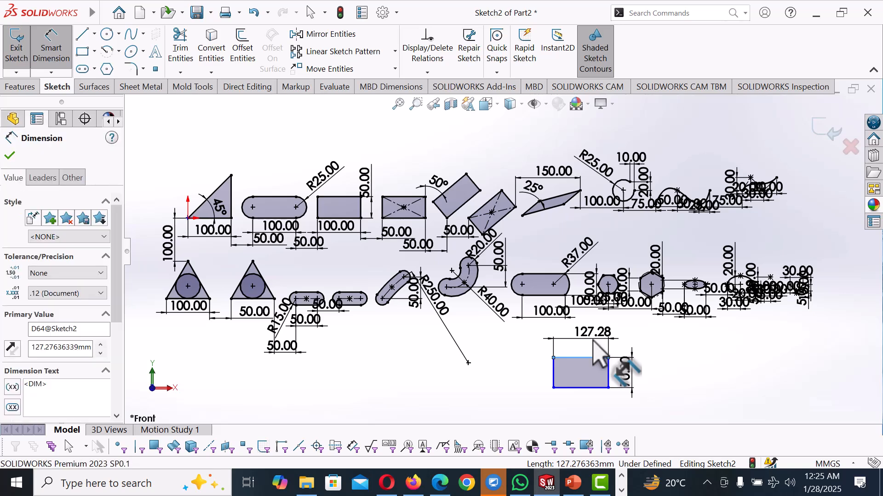
key("Return")
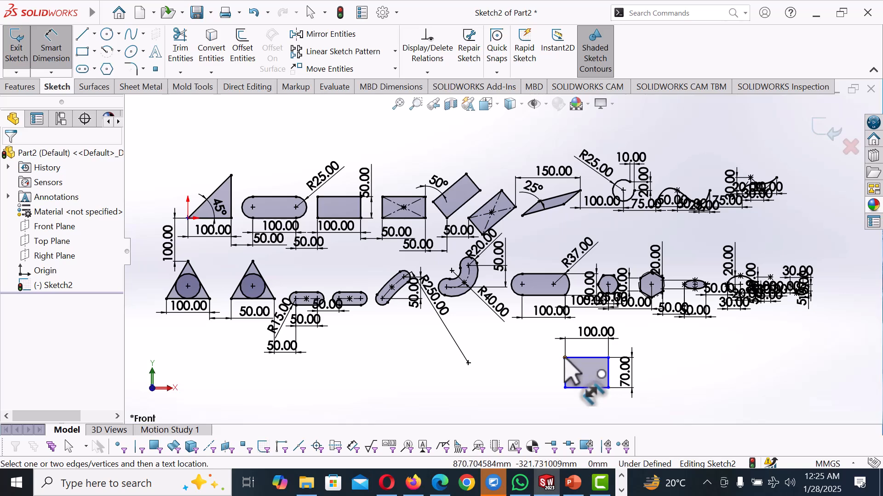
Step: Dimension the vertical distance from the rectangle's upper-left corner to the large slot's left arc centre as 100 mm
left_click(522, 285)
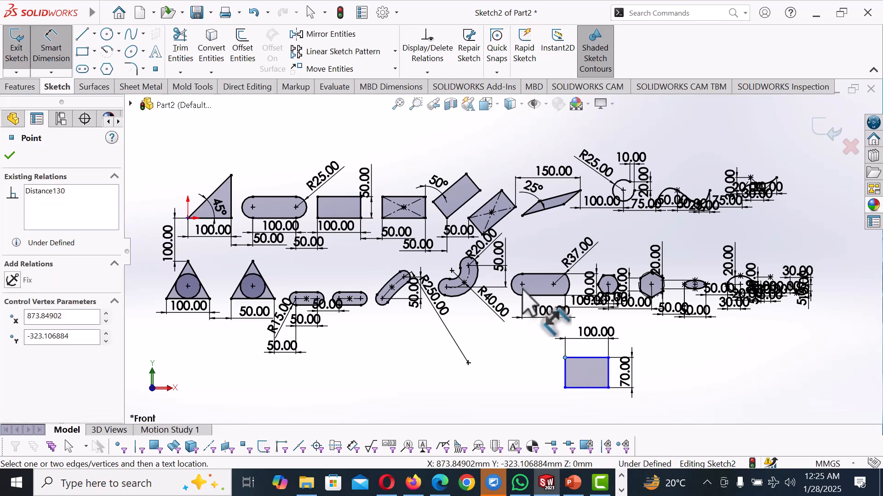
left_click(517, 331)
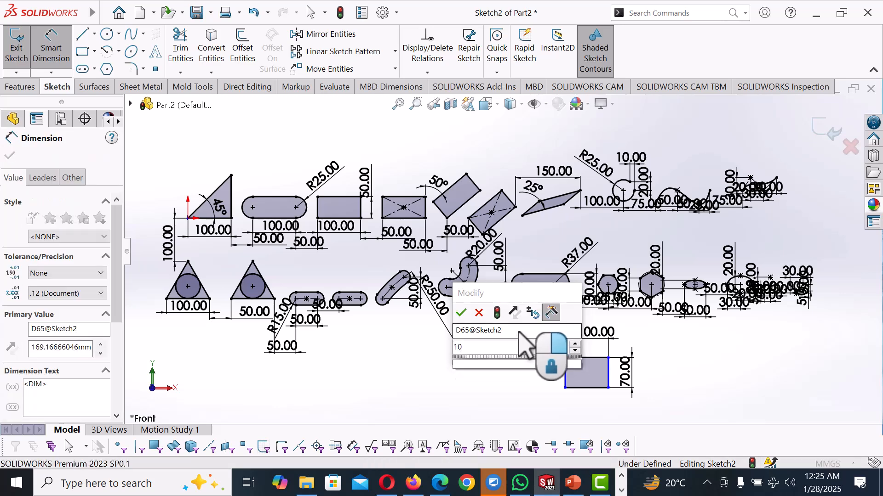
key("Return")
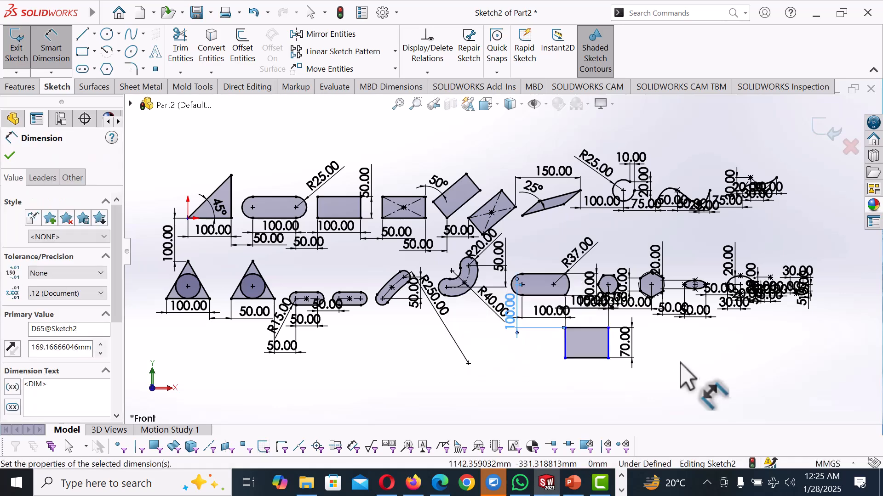
Step: Add a Vertical relation between the large slot's left arc centre and the rectangle's upper-left corner
right_click(680, 378)
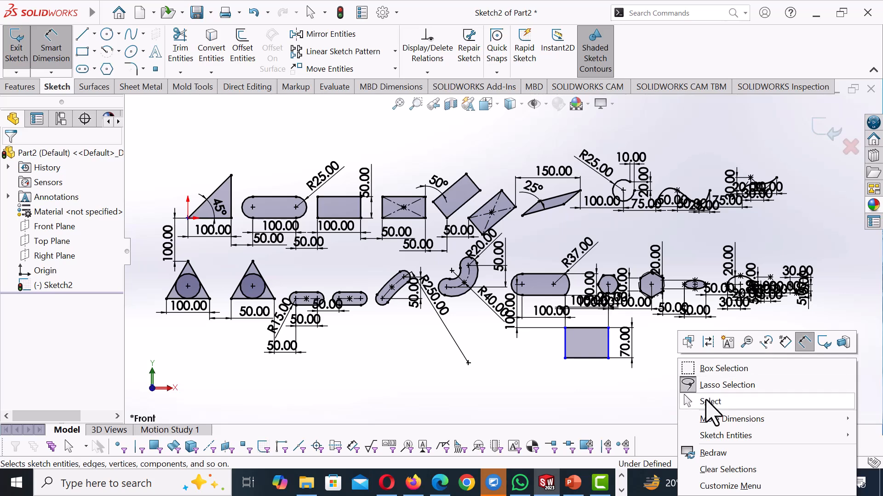
left_click(710, 402)
left_click(522, 285)
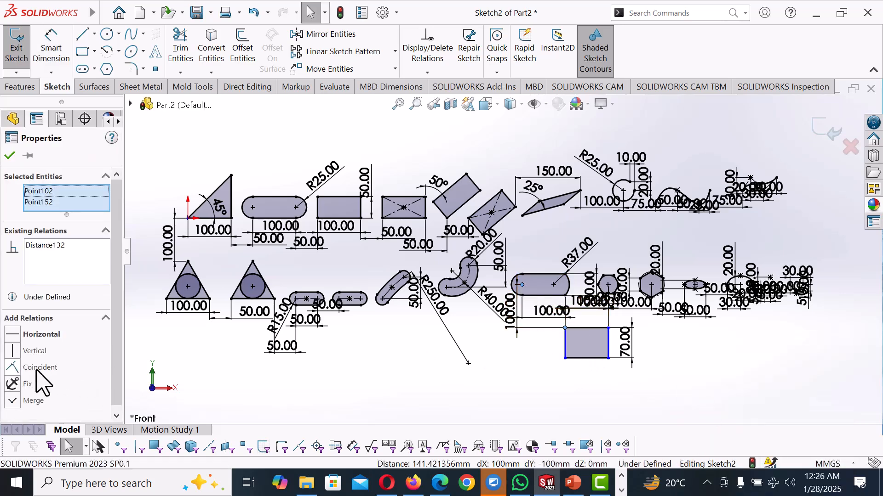
left_click(13, 351)
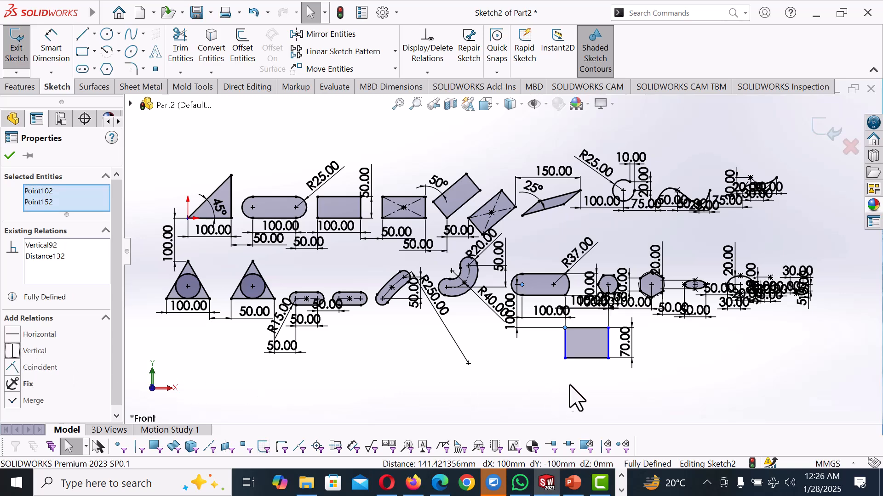
left_click(502, 389)
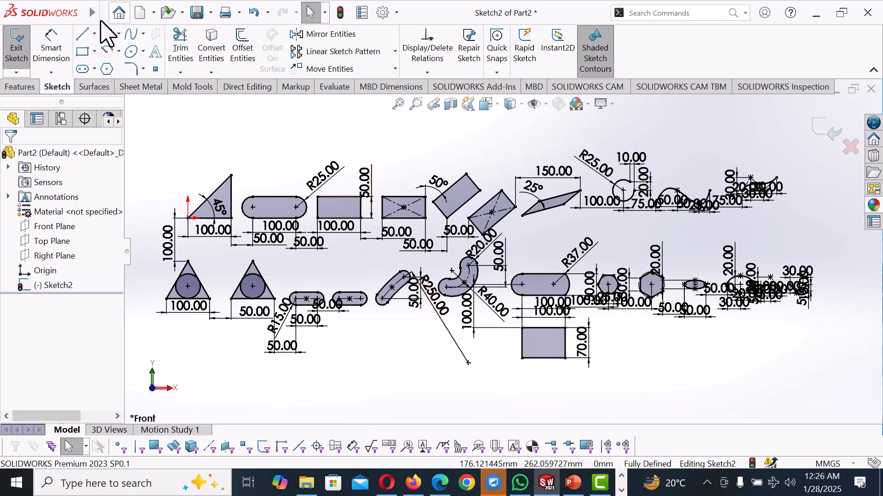
Step: Round the rectangle's lower-left corner with a 10 mm sketch fillet
left_click(134, 69)
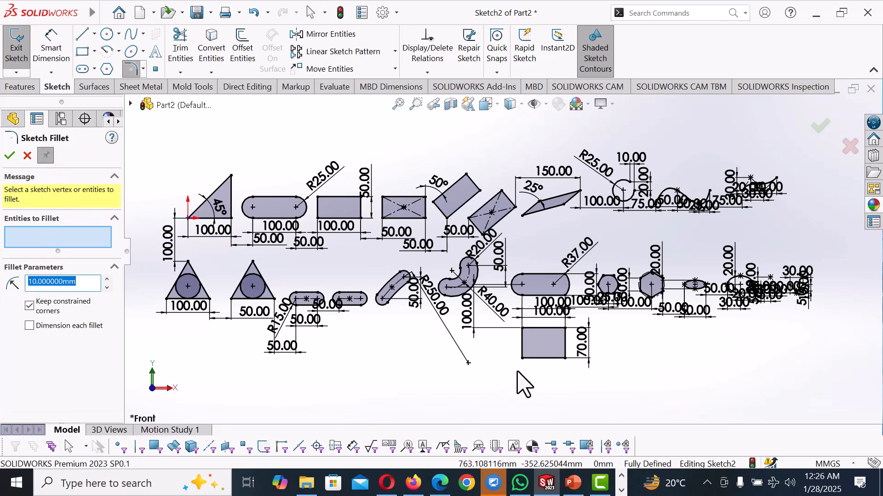
left_click(532, 360)
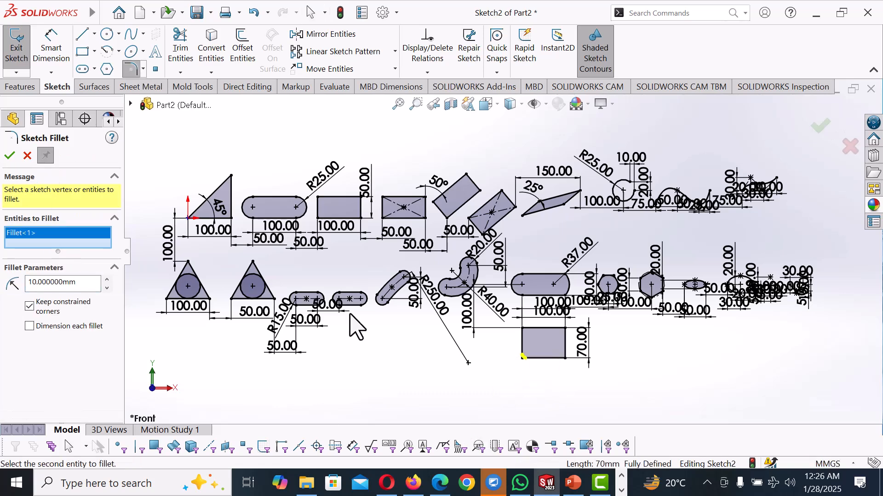
left_click(9, 156)
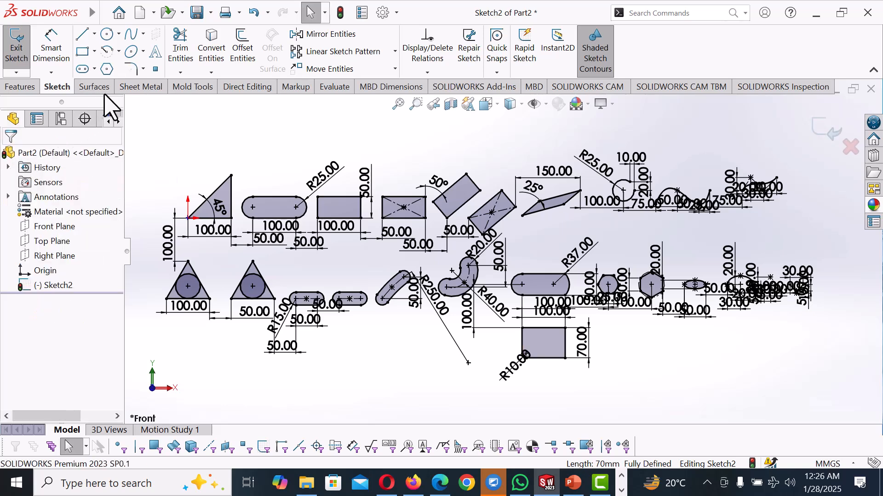
Step: Cut the rectangle's upper-right corner with an angle-distance sketch chamfer of 10 mm along the right edge at 50 degrees
left_click(144, 69)
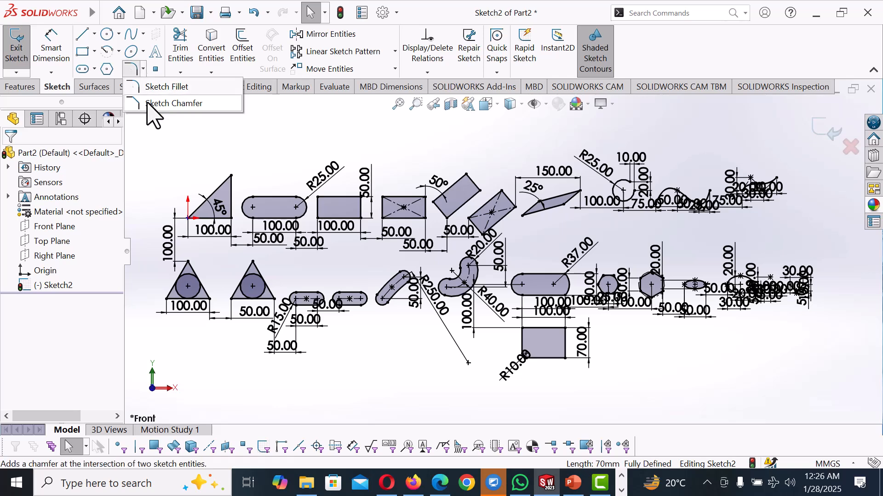
left_click(173, 103)
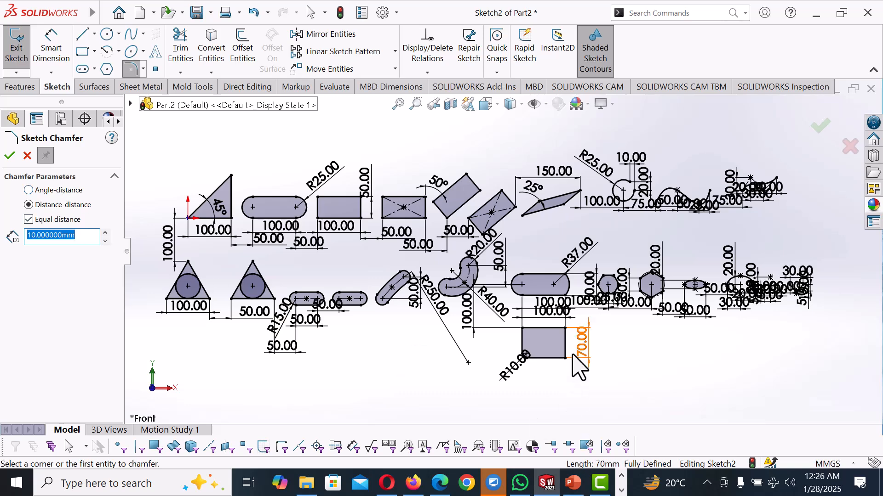
scroll(578, 365, "down", 5)
scroll(578, 366, "down", 3)
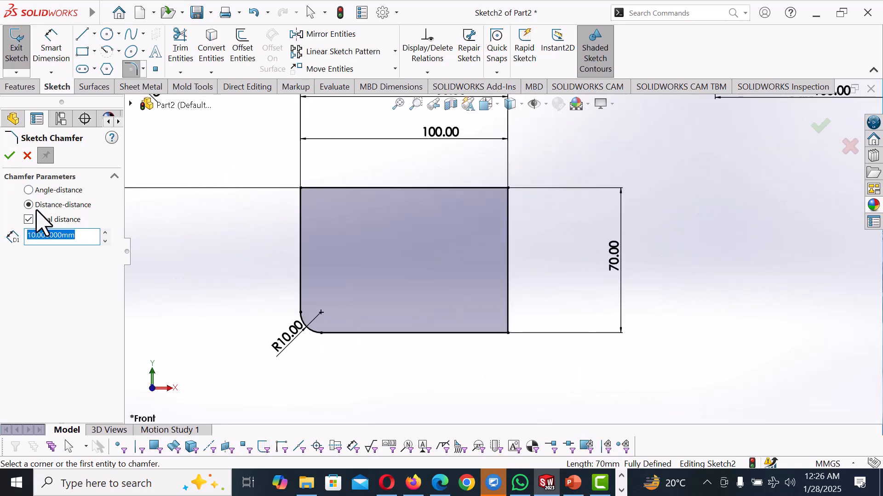
left_click(28, 189)
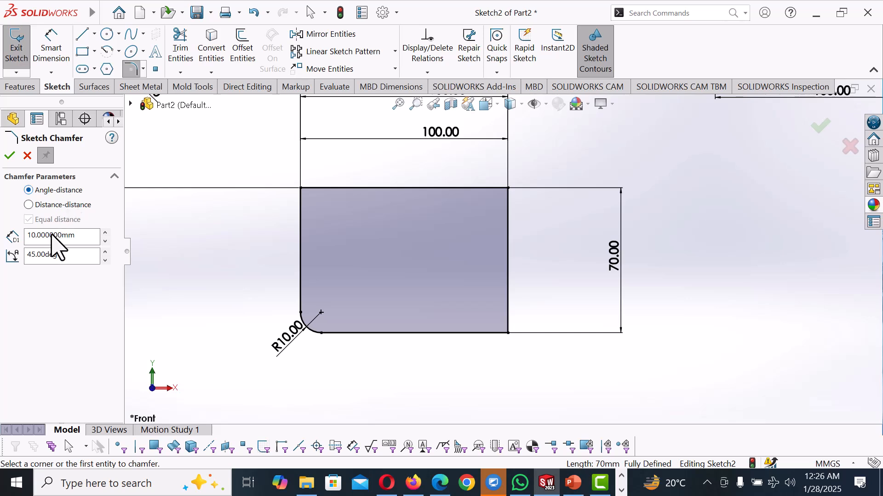
left_click_drag(63, 254, 2, 254)
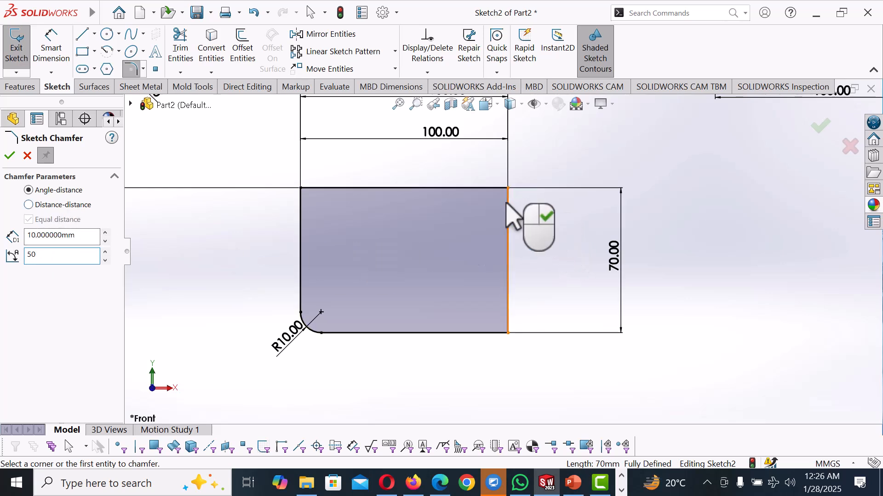
left_click(508, 203)
left_click(499, 188)
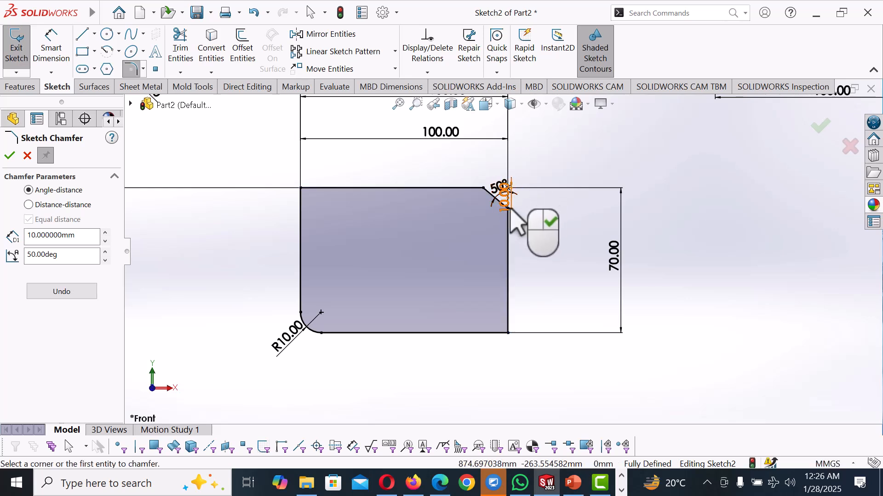
scroll(506, 202, "down", 1)
scroll(506, 218, "down", 3)
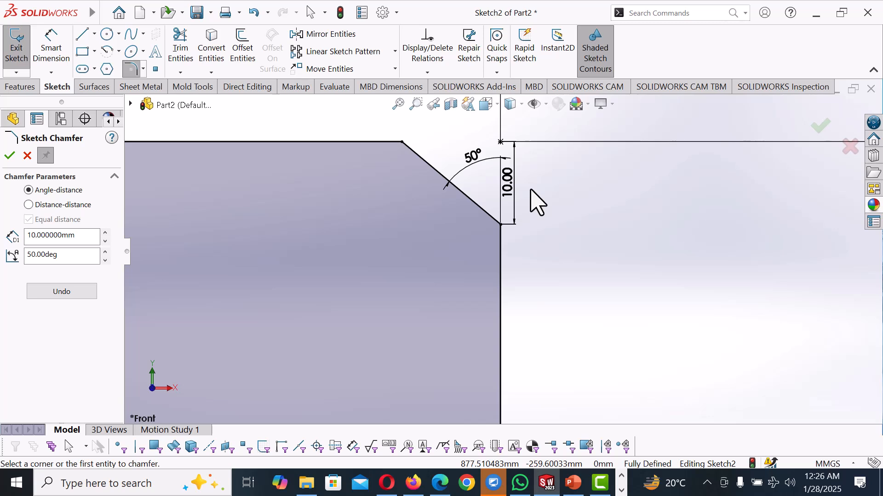
scroll(438, 182, "up", 2)
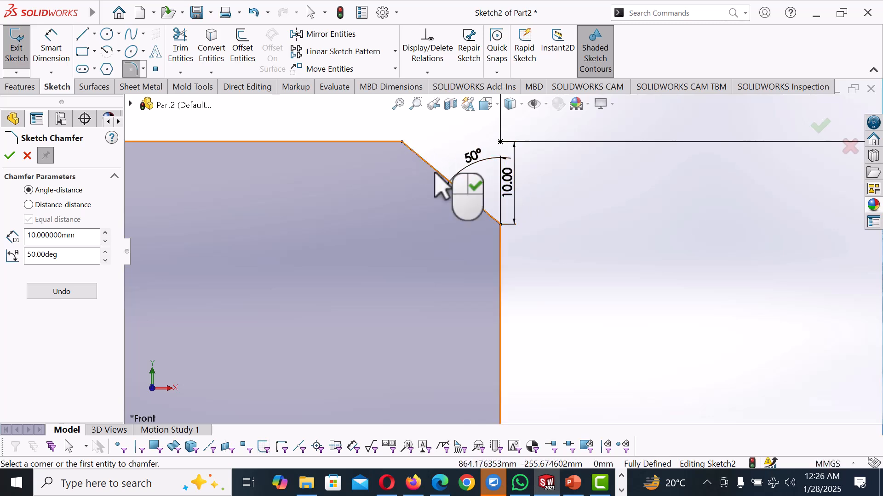
Step: Add an unequal distance-distance chamfer at the rectangle's upper-left corner, 10 mm along the left edge and 20 mm along the top edge
scroll(437, 182, "up", 3)
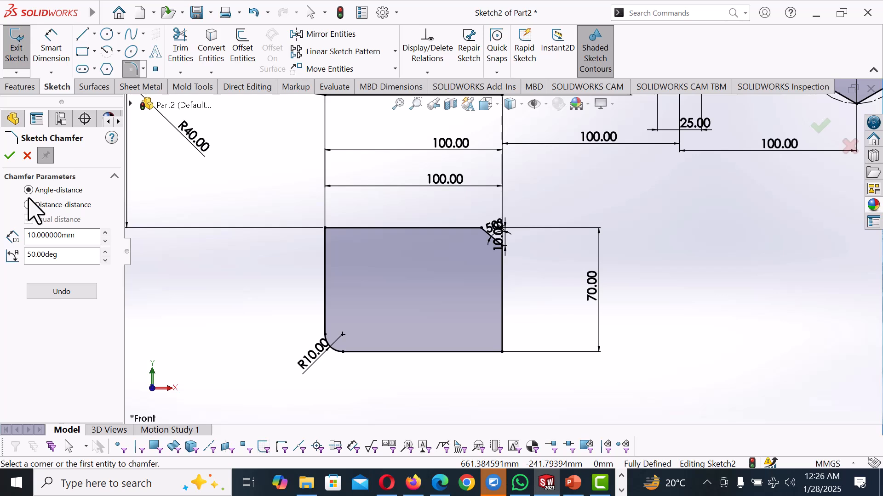
left_click(29, 205)
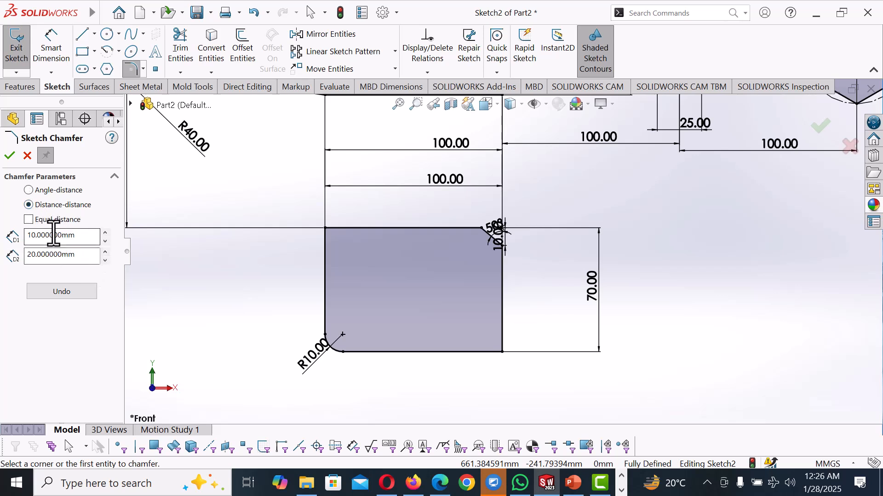
left_click(326, 251)
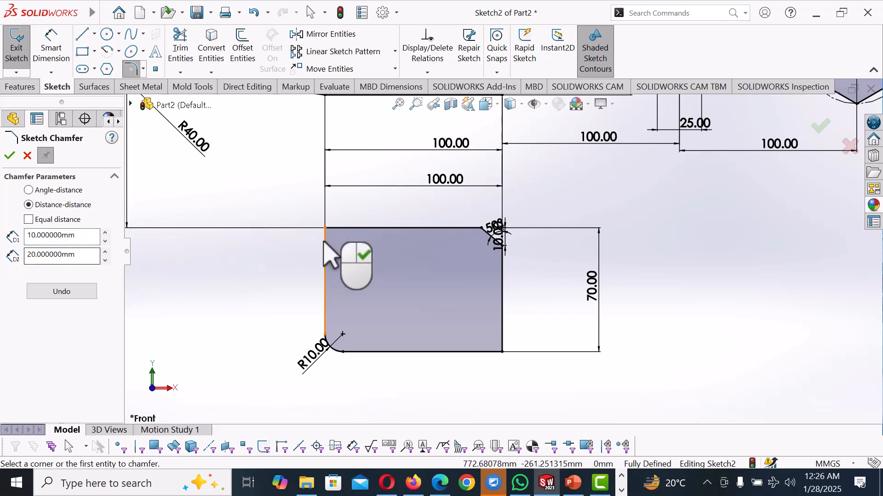
left_click(346, 229)
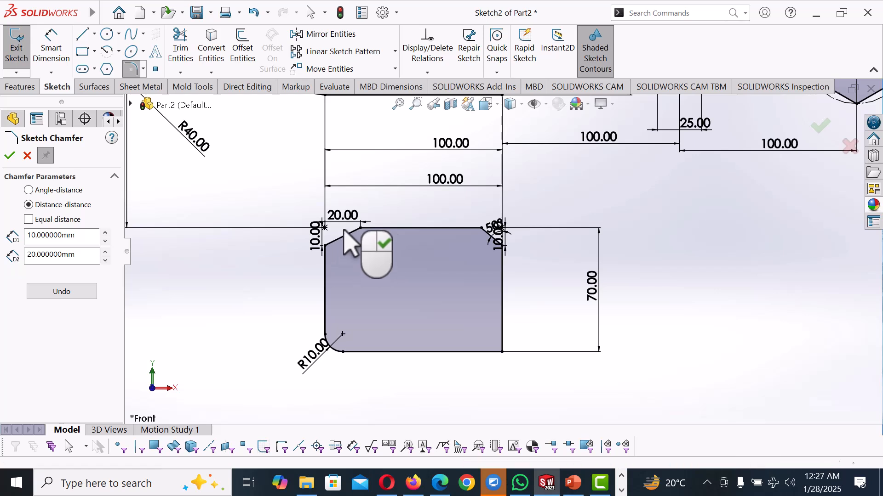
Step: Add an equal-distance 20 mm chamfer at the rectangle's lower-right corner and finish chamfering
left_click(29, 220)
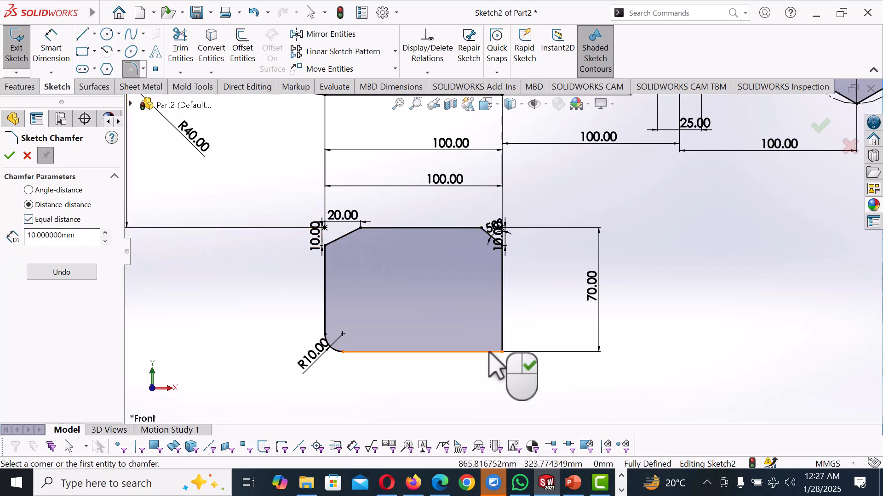
left_click(105, 232)
left_click(495, 352)
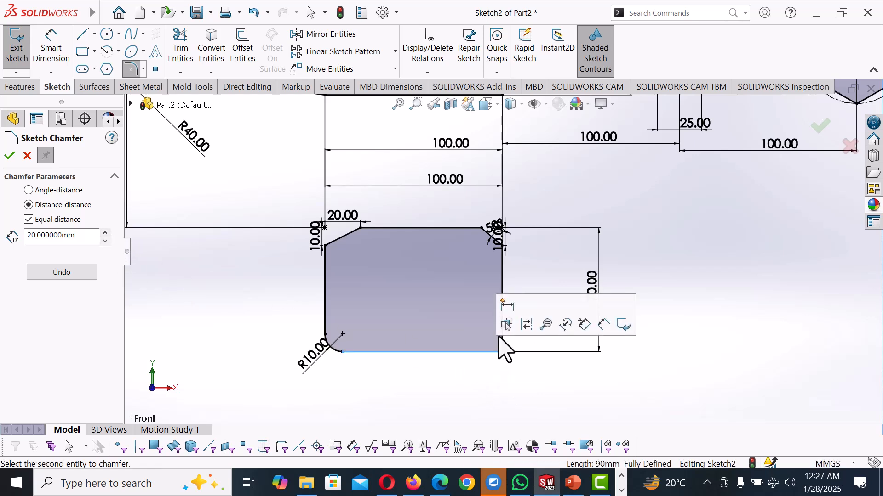
left_click(501, 347)
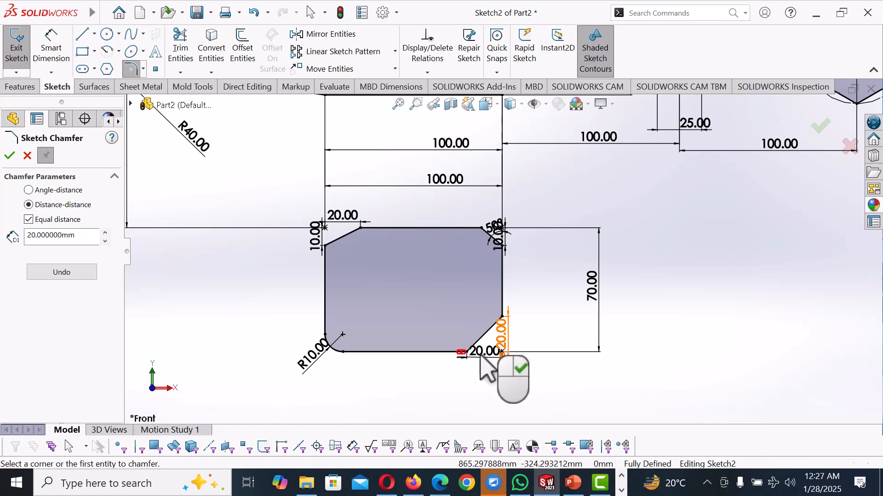
scroll(499, 359, "up", 4)
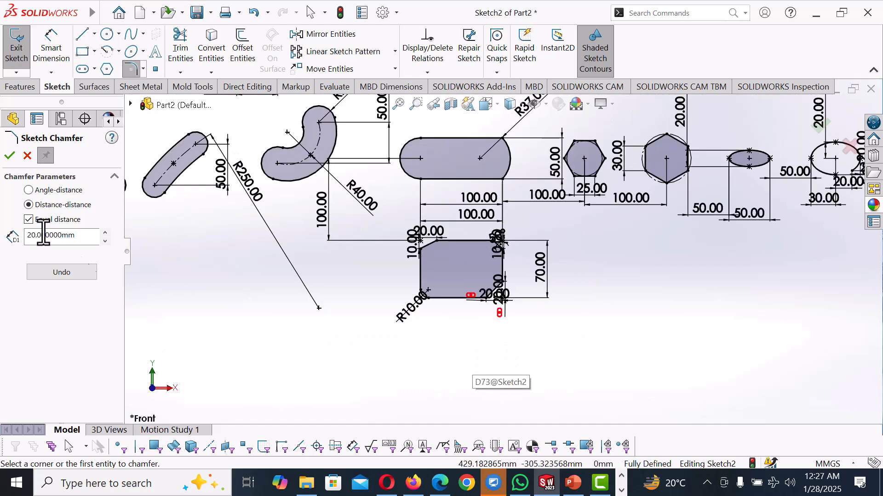
left_click(22, 158)
scroll(442, 288, "up", 2)
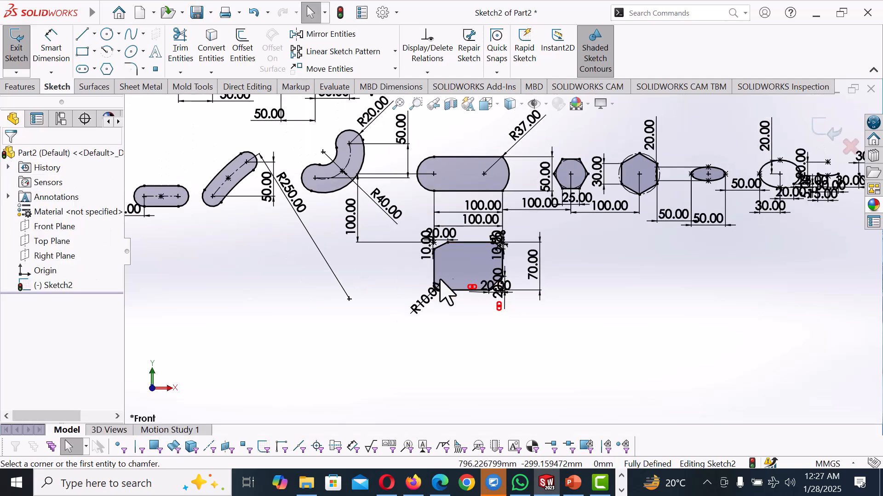
scroll(614, 271, "up", 2)
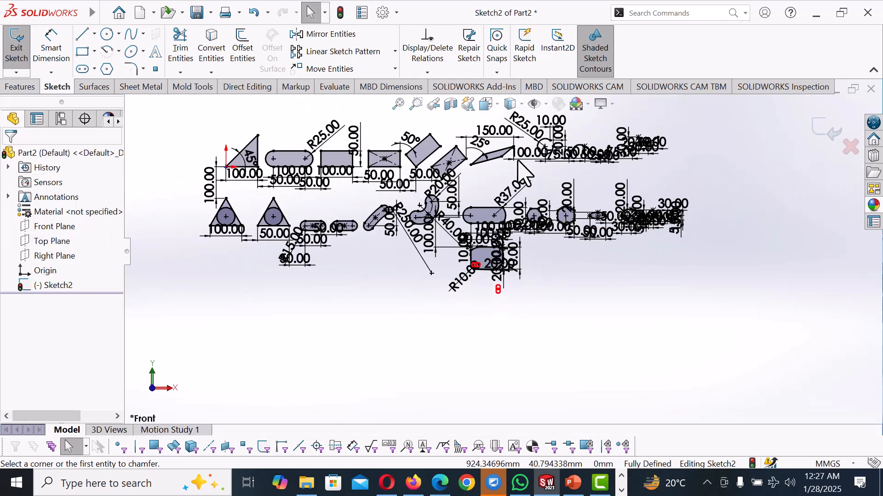
scroll(518, 161, "down", 2)
scroll(524, 174, "up", 1)
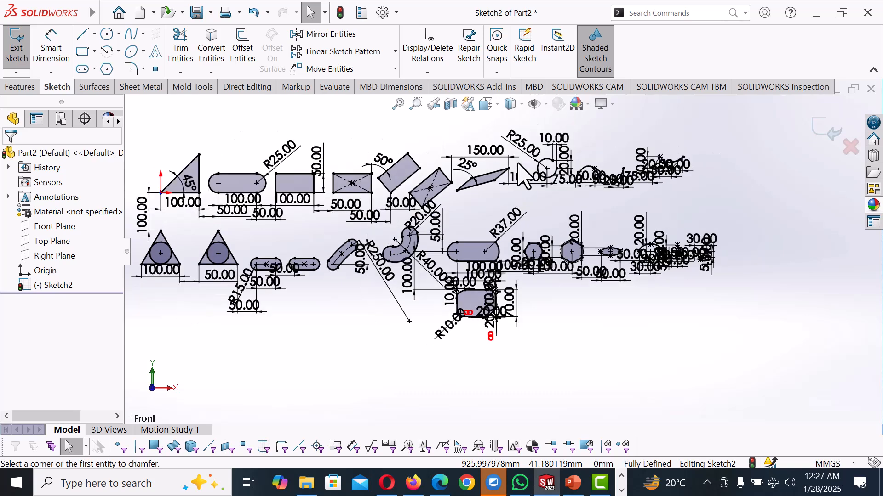